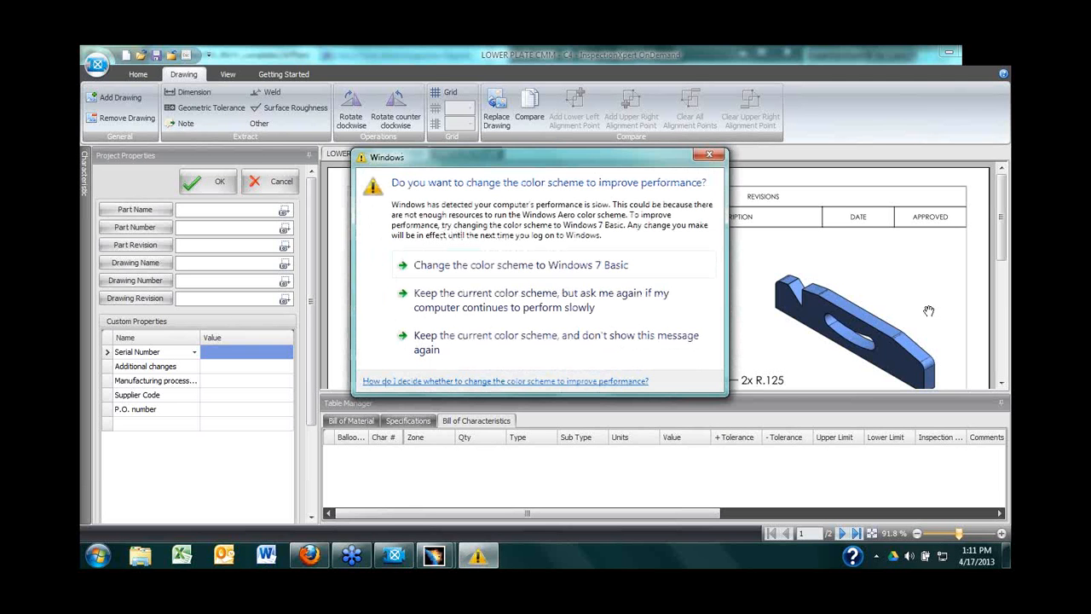
# Step: Dismiss the Windows color scheme prompt and capture LOWER PLATE from the drawing's title block as the part name
pyautogui.click(710, 155)
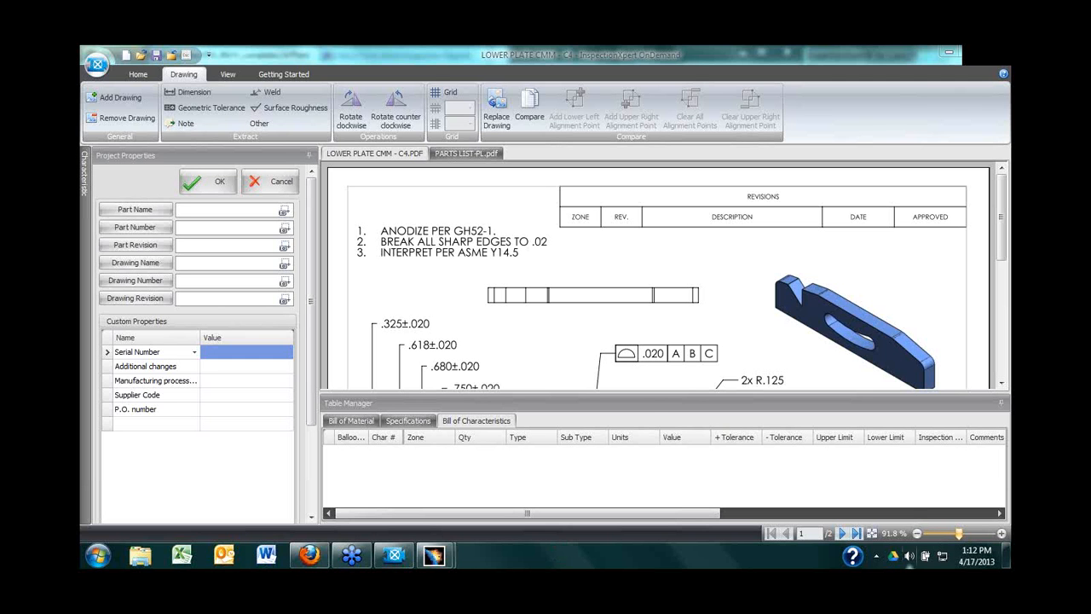
pyautogui.moveTo(1002, 246); pyautogui.dragTo(1001, 360)
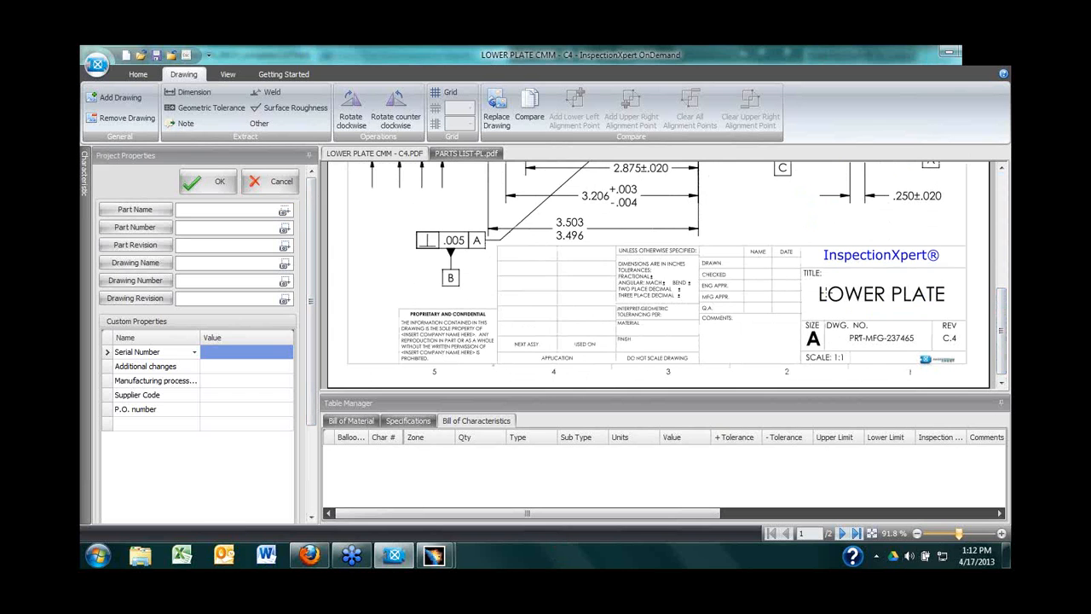
pyautogui.moveTo(815, 284); pyautogui.dragTo(949, 312)
# Step: Capture the DWG. NO. from the title block as the part number and correct the misread characters to MFG
pyautogui.click(282, 229)
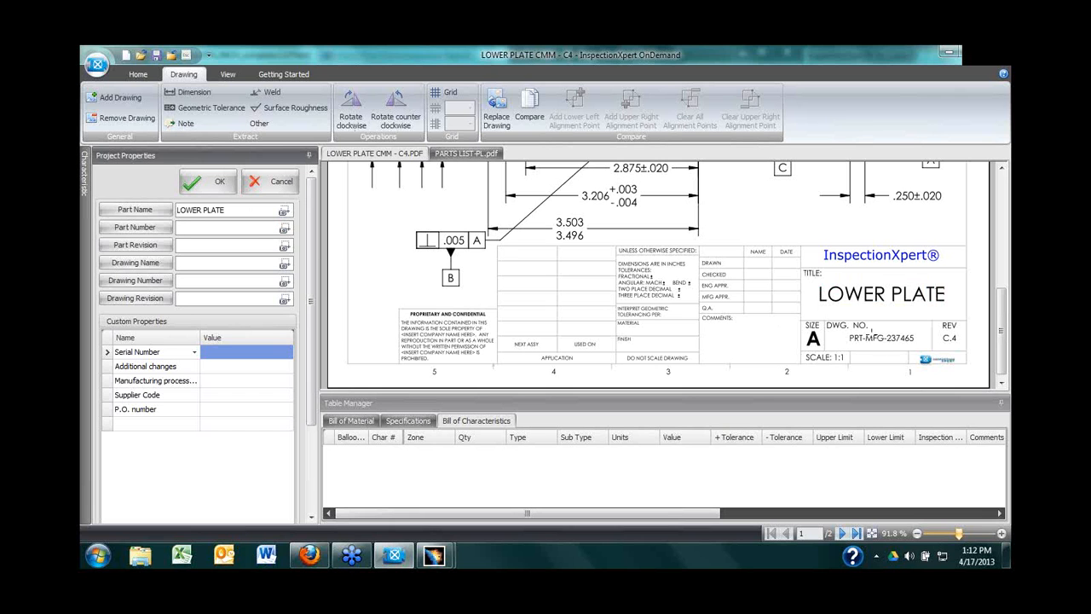
pyautogui.moveTo(845, 331); pyautogui.dragTo(926, 350)
pyautogui.moveTo(211, 227); pyautogui.dragTo(197, 227)
pyautogui.click(876, 556)
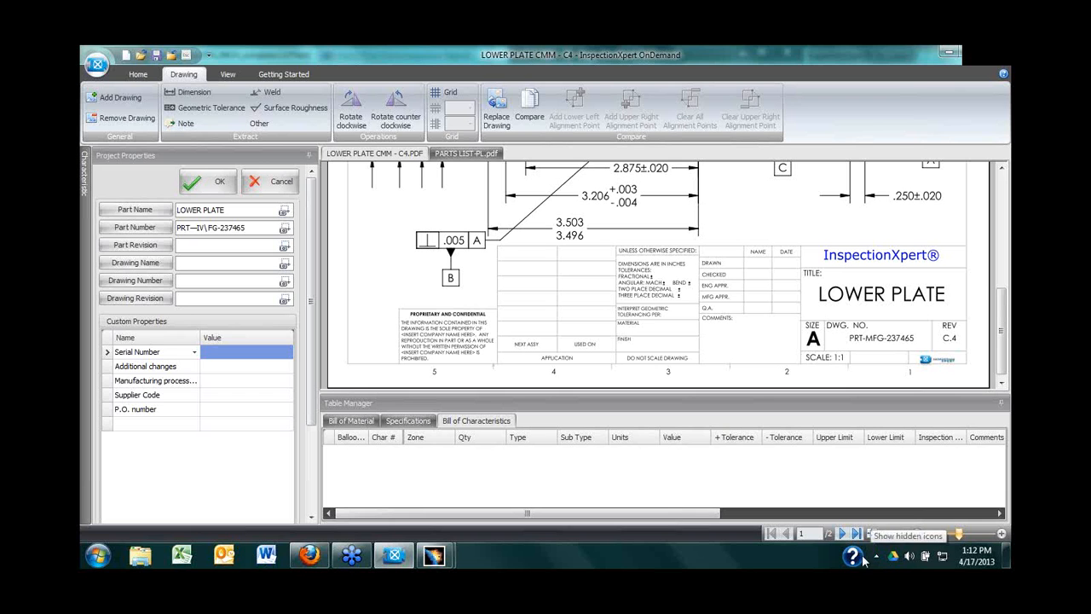
pyautogui.click(210, 234)
pyautogui.moveTo(211, 234); pyautogui.dragTo(191, 241)
pyautogui.click(191, 240)
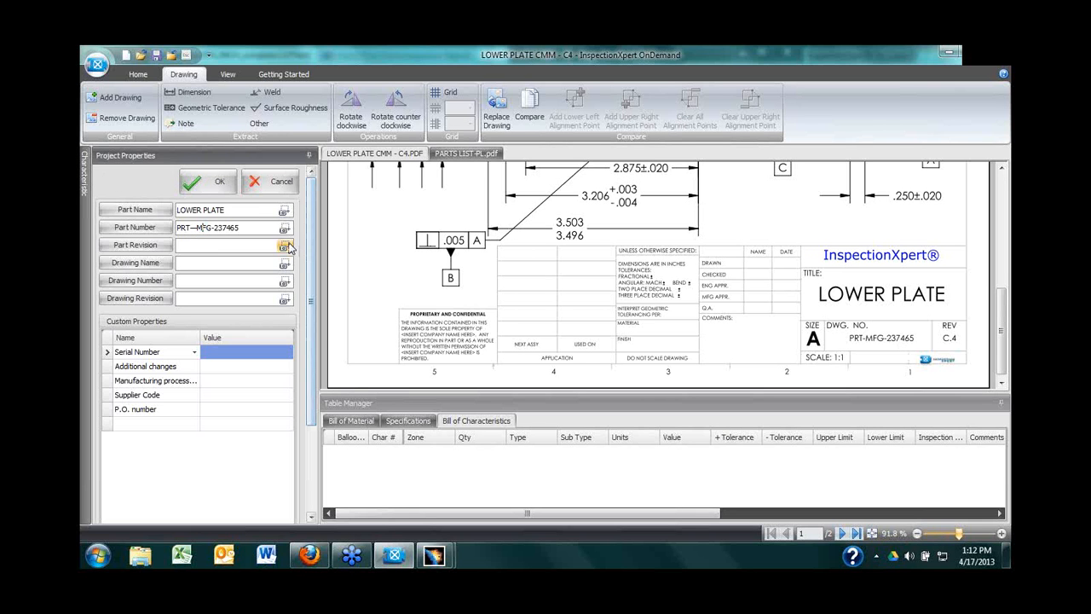
# Step: Capture C.4 from the title block as the part revision and accept the project properties
pyautogui.moveTo(940, 332); pyautogui.dragTo(967, 345)
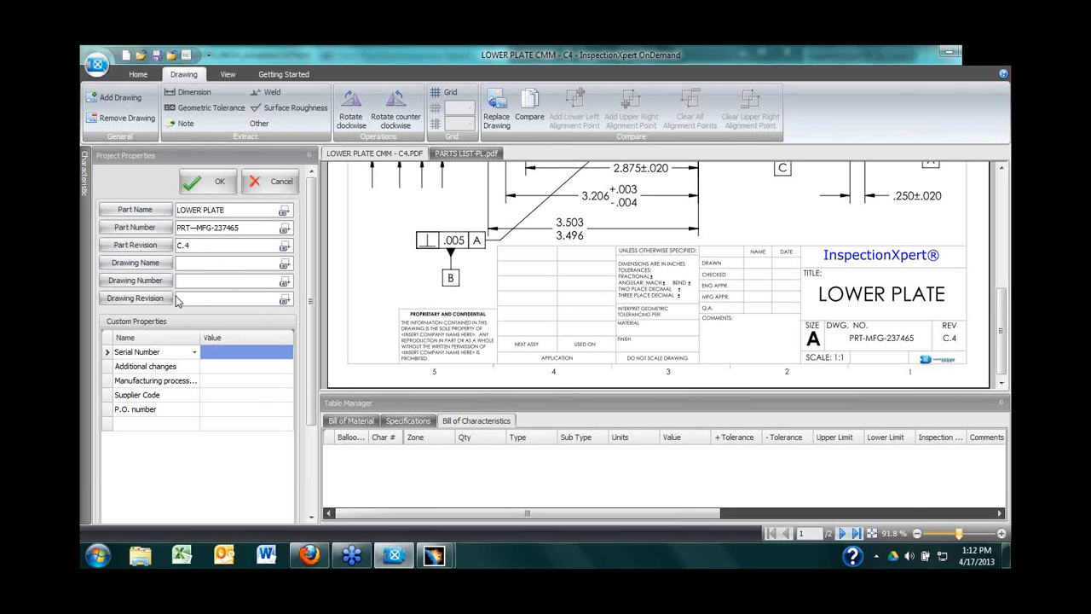
pyautogui.click(209, 181)
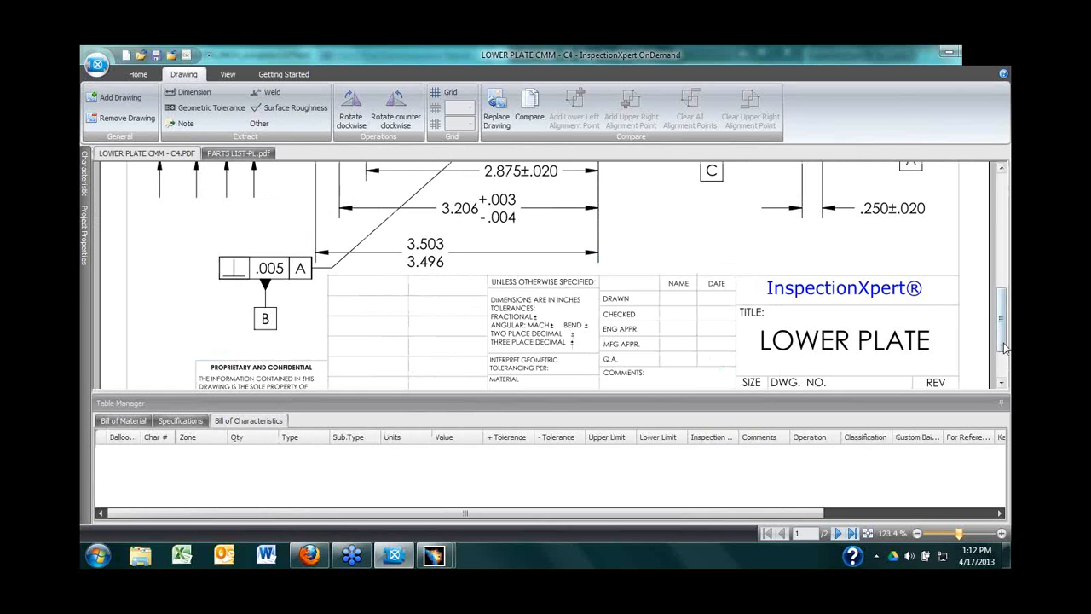
# Step: Extract drawing notes 1 (ANODIZE PER GH52-1.) and 3 (INTERPRET PER ASME Y14.5) as separate note characteristics
pyautogui.moveTo(1005, 346); pyautogui.dragTo(999, 236)
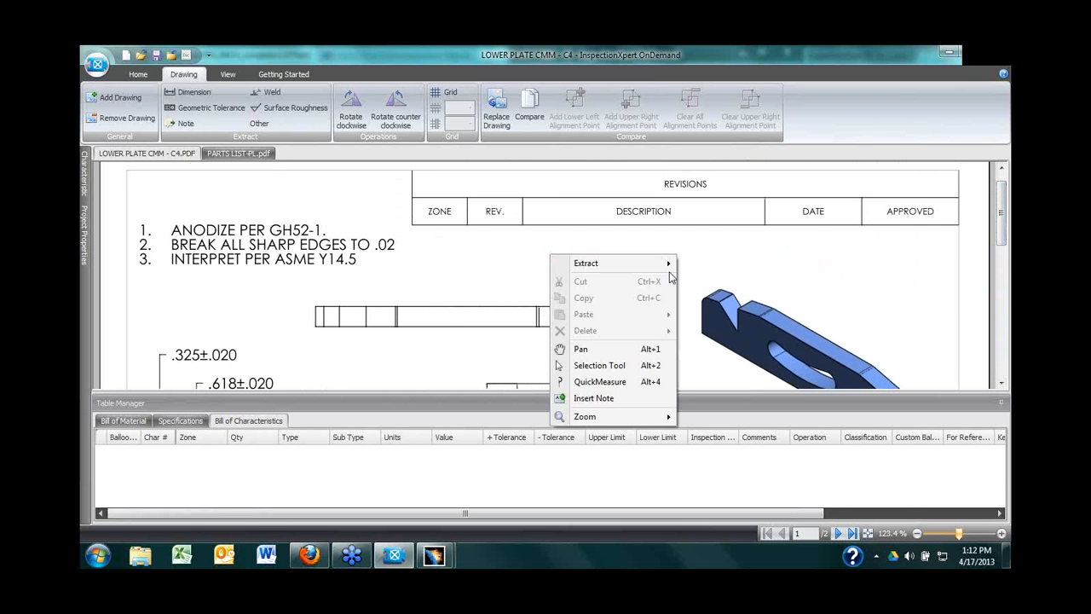
pyautogui.rightClick(550, 254)
pyautogui.moveTo(669, 267)
pyautogui.click(727, 298)
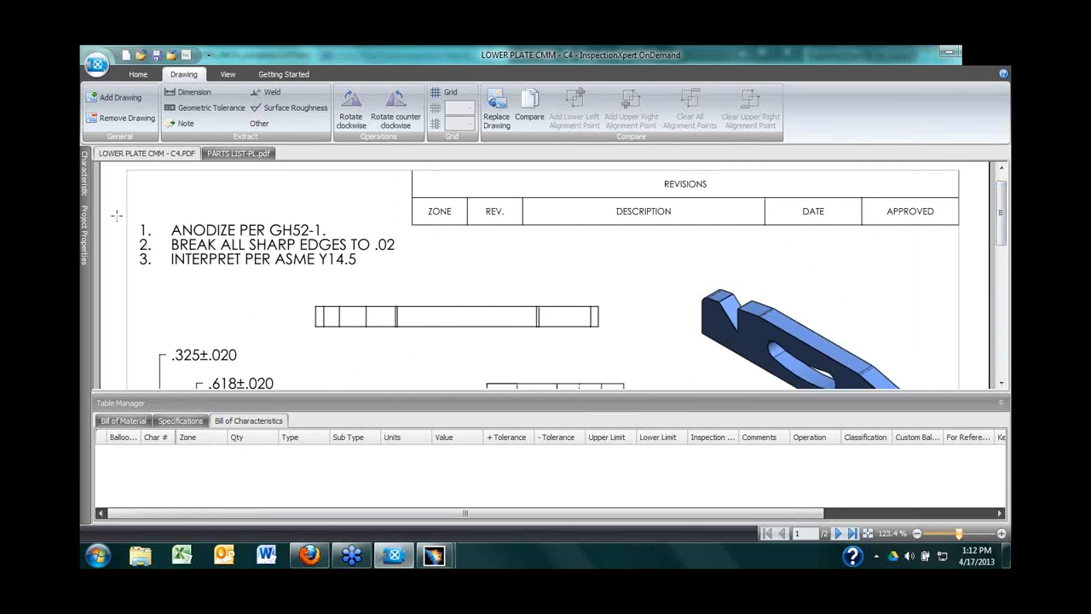
pyautogui.moveTo(135, 219); pyautogui.dragTo(339, 246)
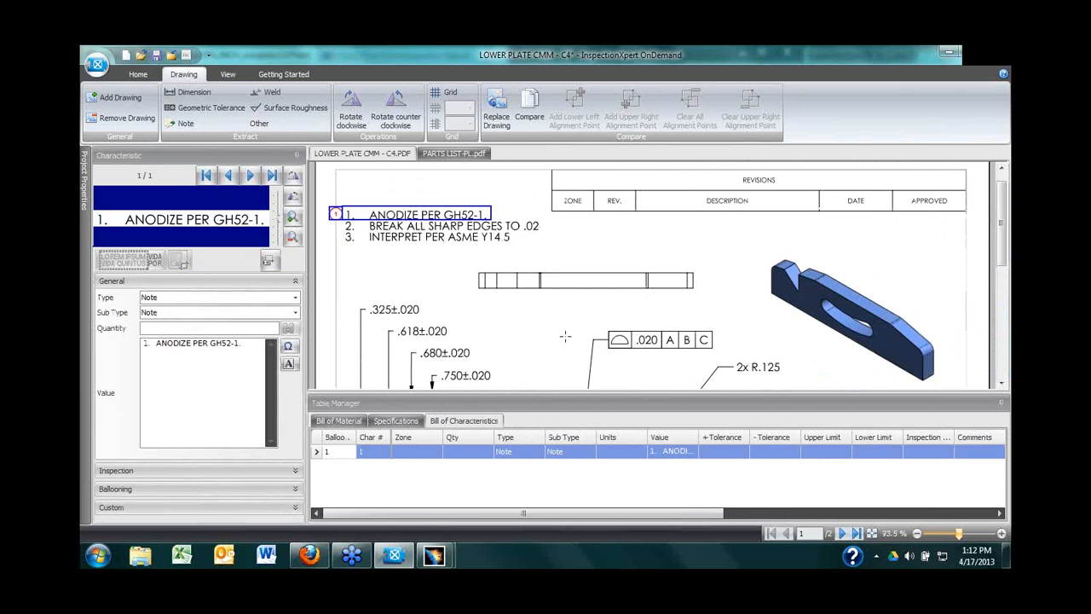
pyautogui.moveTo(343, 243); pyautogui.dragTo(514, 232)
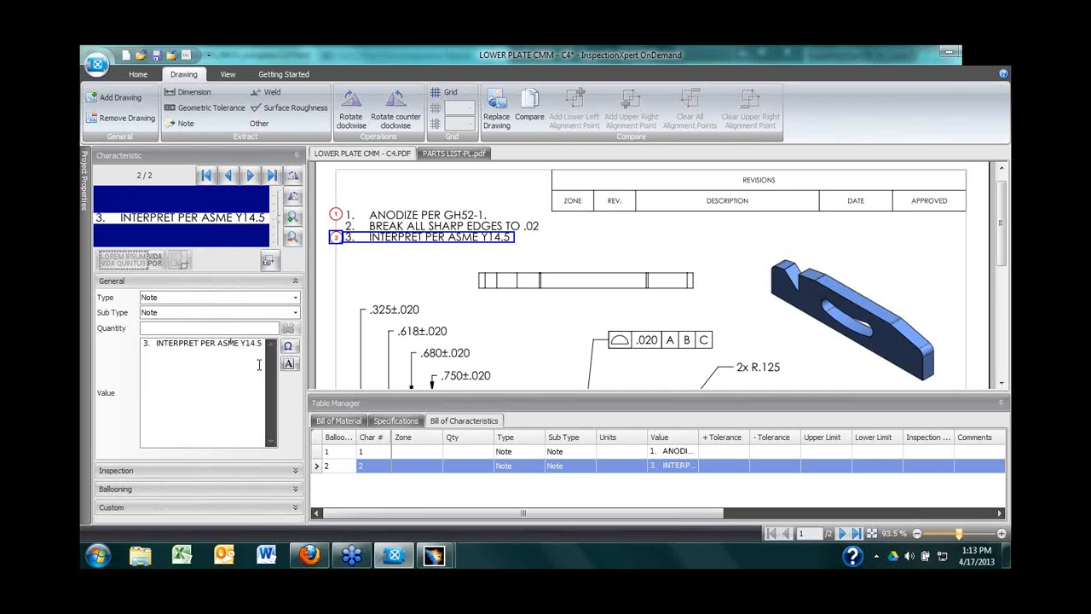
pyautogui.moveTo(262, 343); pyautogui.dragTo(143, 344)
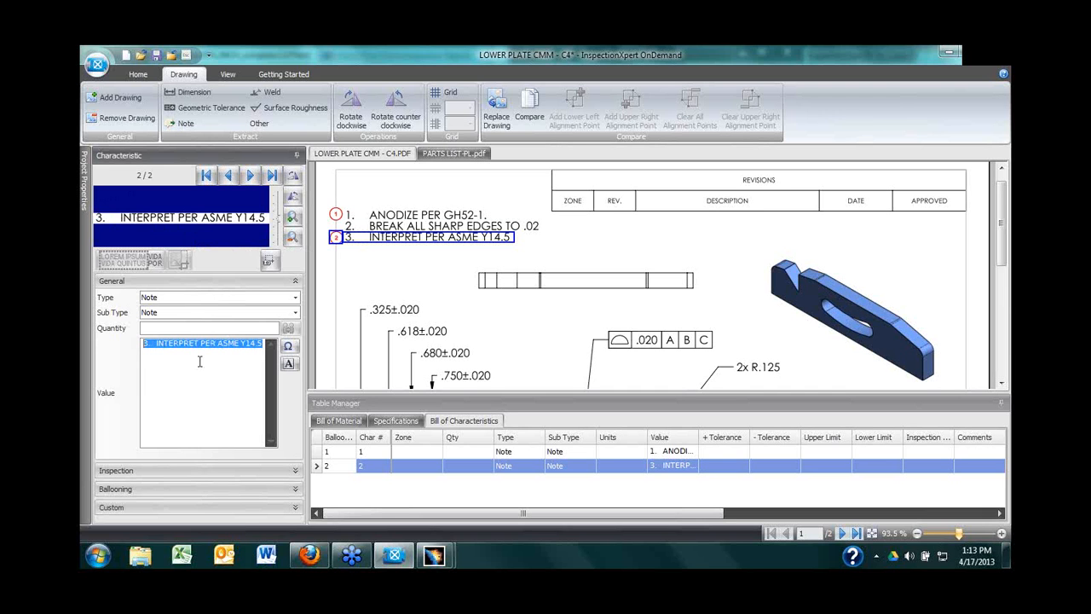
pyautogui.click(219, 378)
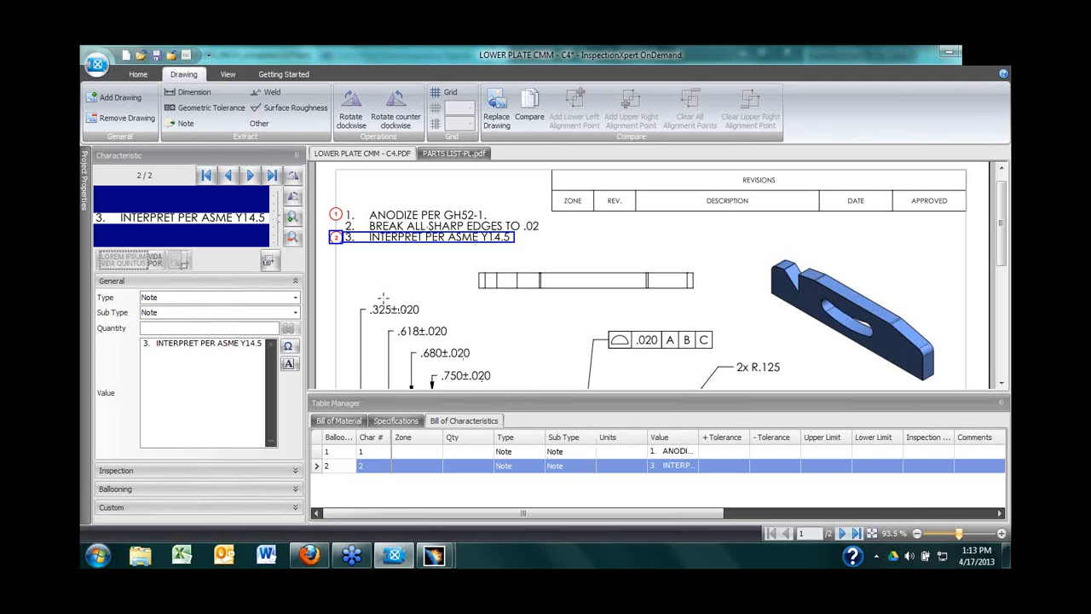
# Step: Extract the .325, .618, .680 and .750 linear dimensions with ±.020 tolerances, and check the parsed fields of the .750 dimension
pyautogui.moveTo(367, 302); pyautogui.dragTo(435, 320)
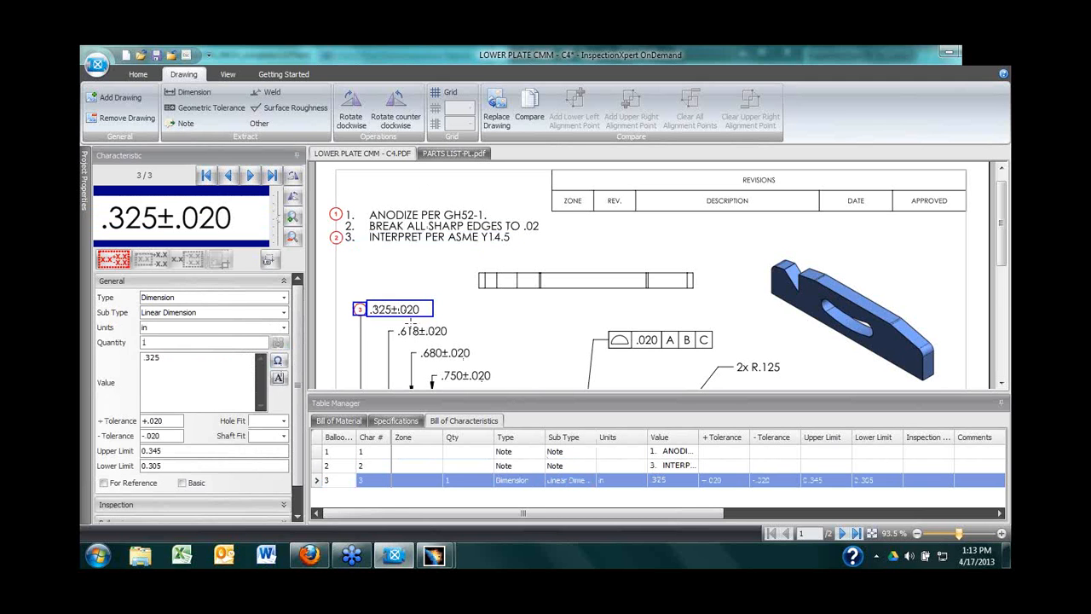
pyautogui.moveTo(398, 327); pyautogui.dragTo(494, 388)
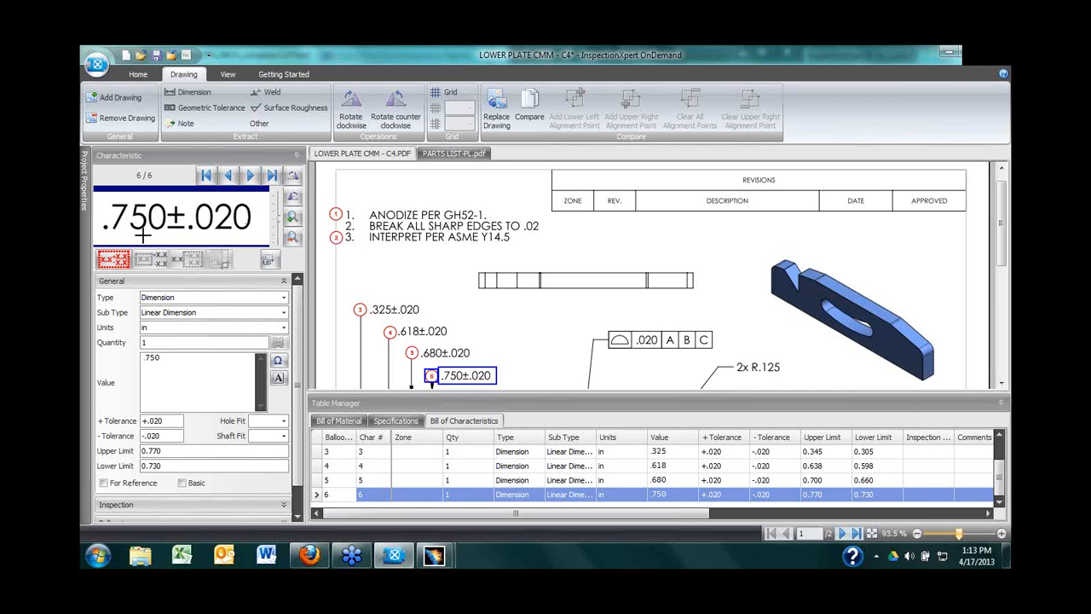
pyautogui.doubleClick(166, 358)
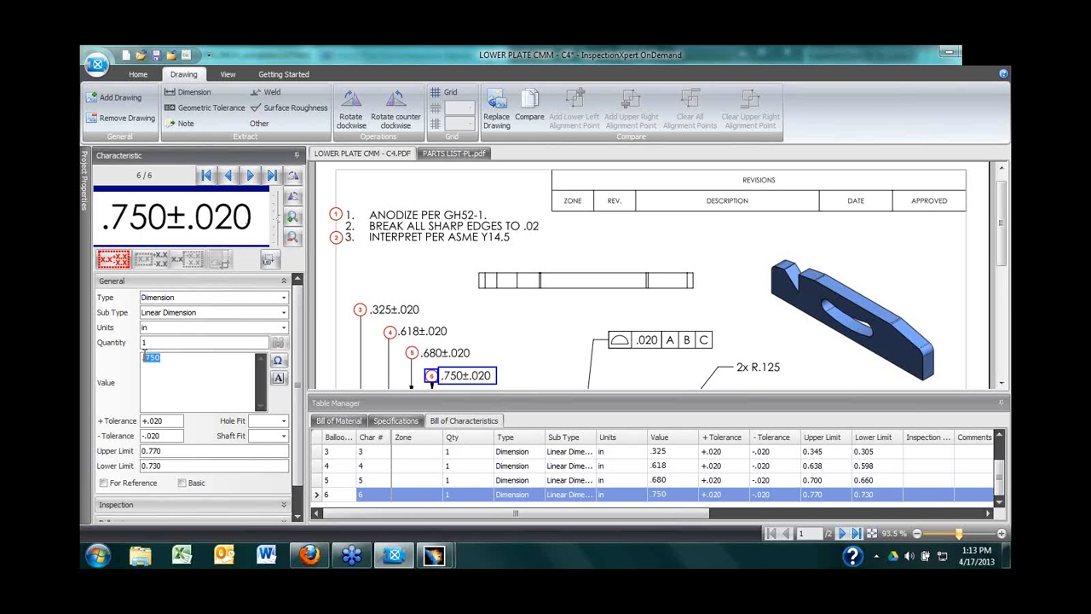
pyautogui.moveTo(173, 423); pyautogui.dragTo(130, 436)
pyautogui.click(162, 434)
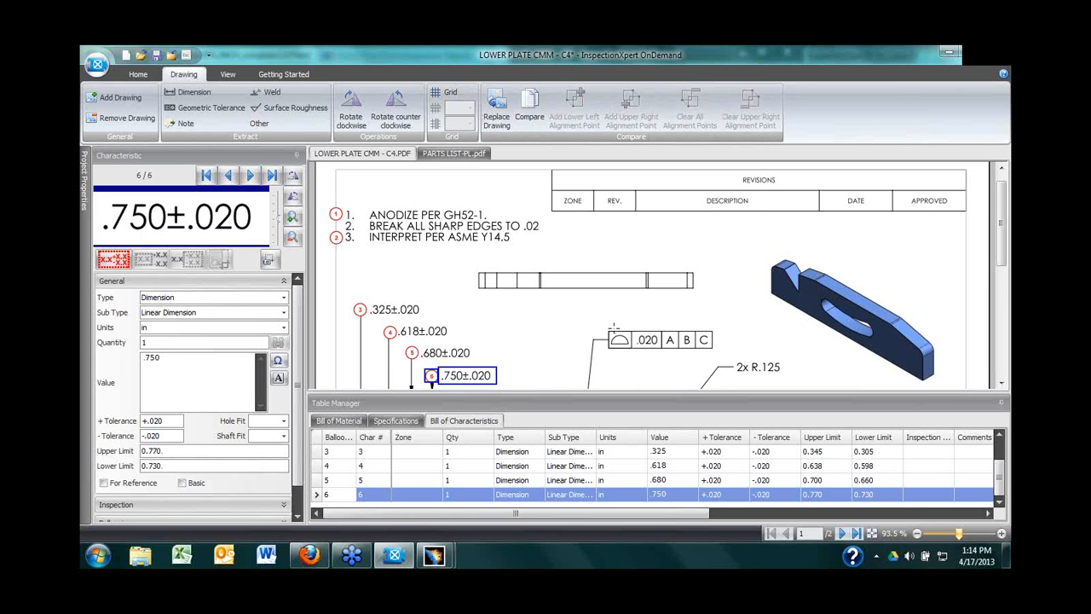
# Step: Extract the feature control frame above the plate view as a geometric tolerance, set to Profile of a surface with a .020 tolerance
pyautogui.moveTo(608, 329)
pyautogui.mouseDown()
pyautogui.moveTo(716, 361)
pyautogui.moveTo(708, 365)
pyautogui.mouseUp()
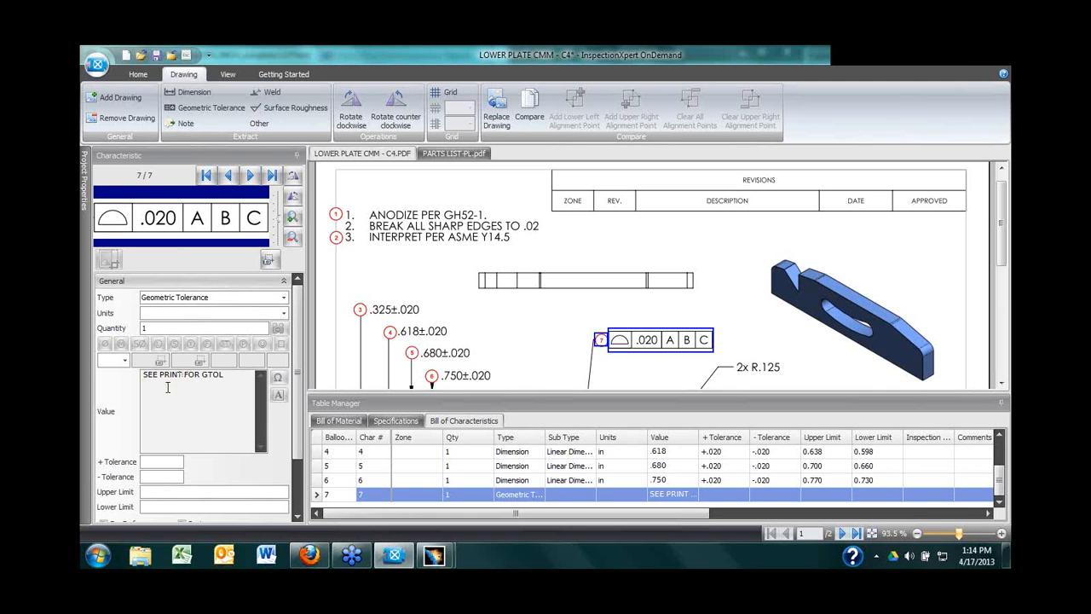
pyautogui.click(125, 360)
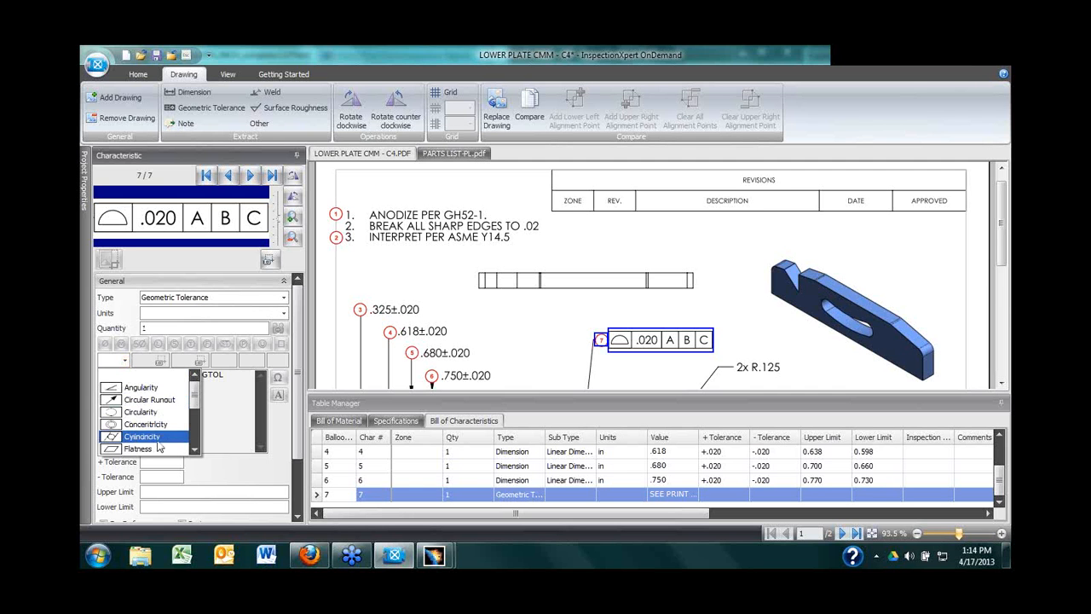
pyautogui.scroll(-2, 152, 436)
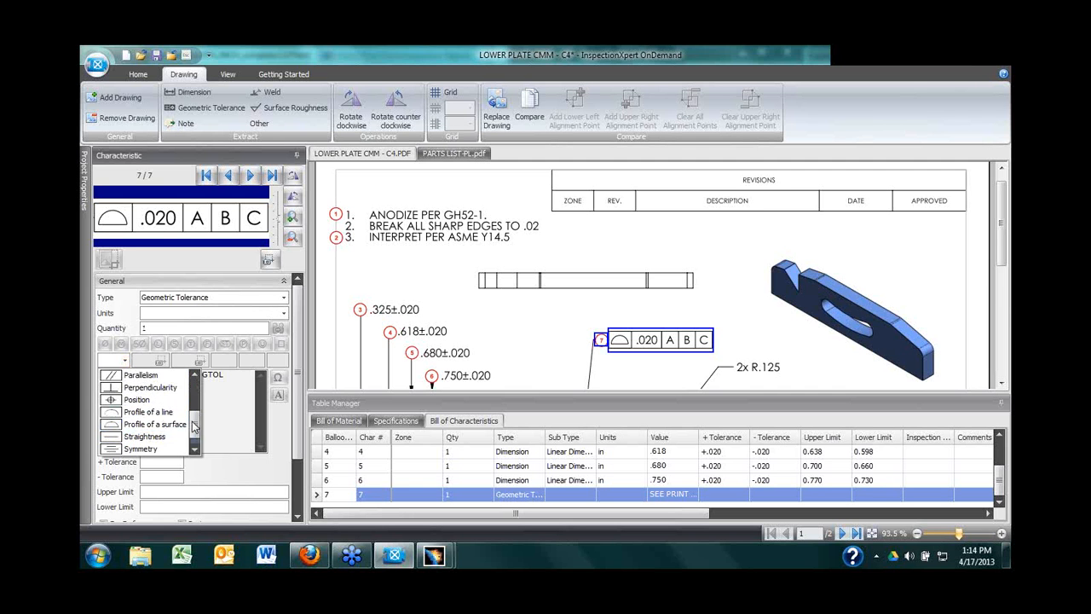
pyautogui.click(143, 425)
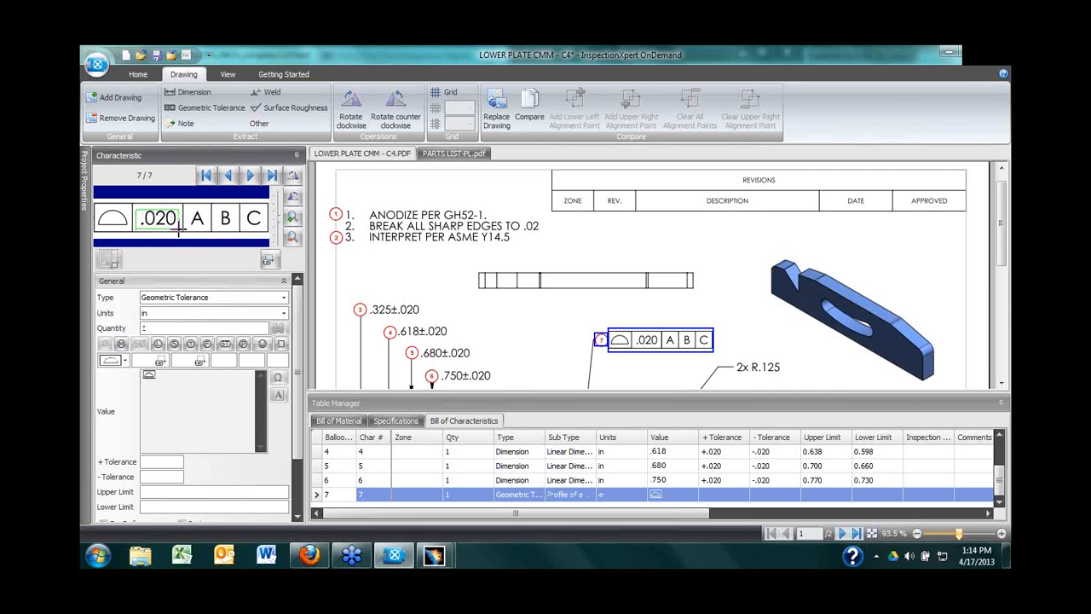
pyautogui.write('.020')
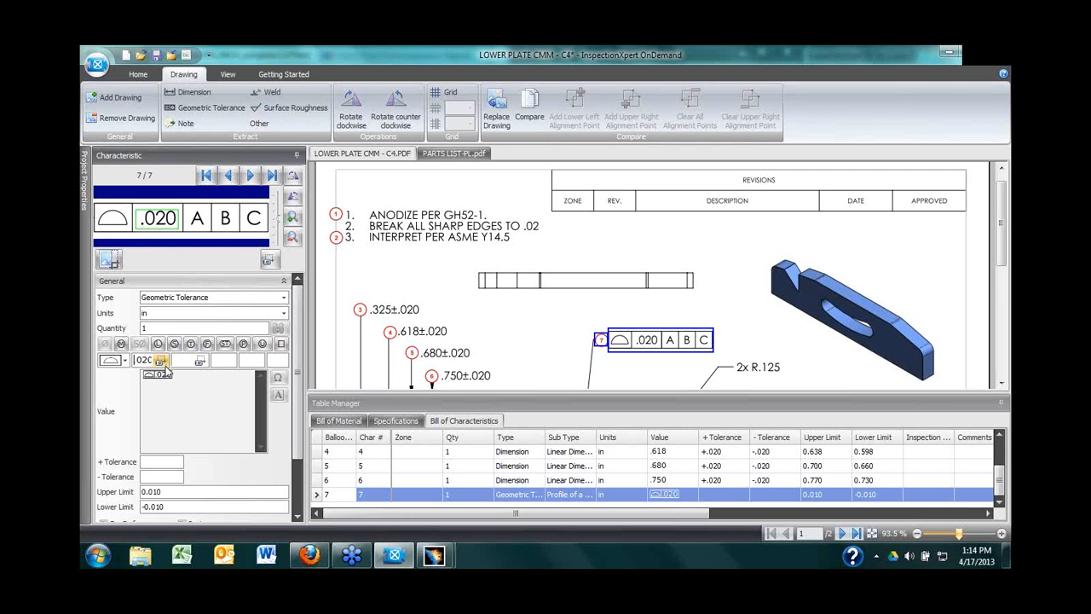
# Step: Set the datum references of the profile tolerance to A, B and C
pyautogui.click(223, 360)
pyautogui.write('A')
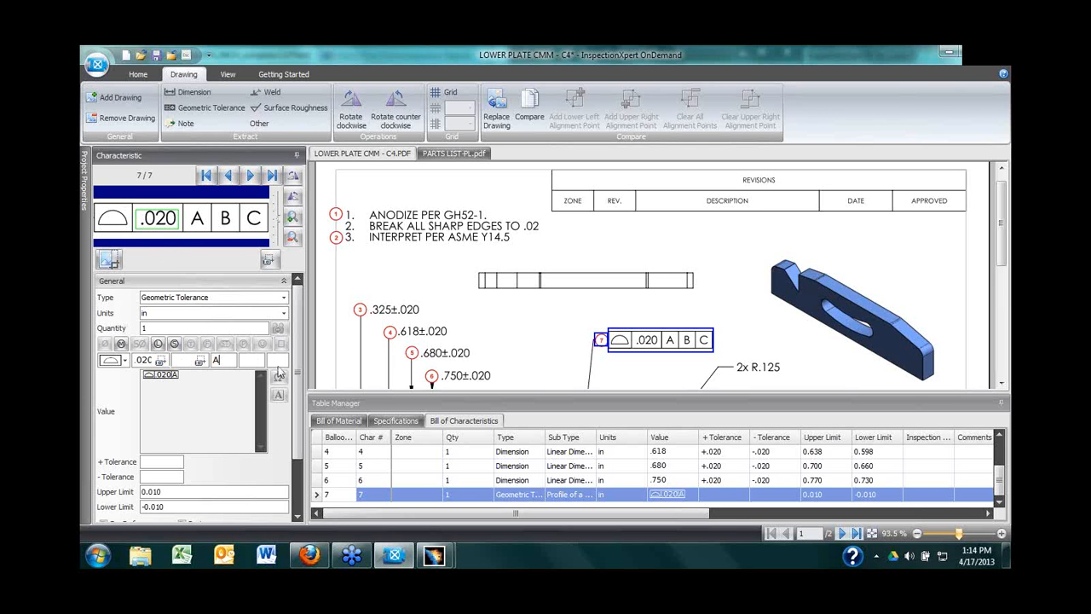
pyautogui.click(266, 361)
pyautogui.write('B')
pyautogui.click(273, 360)
pyautogui.write('C')
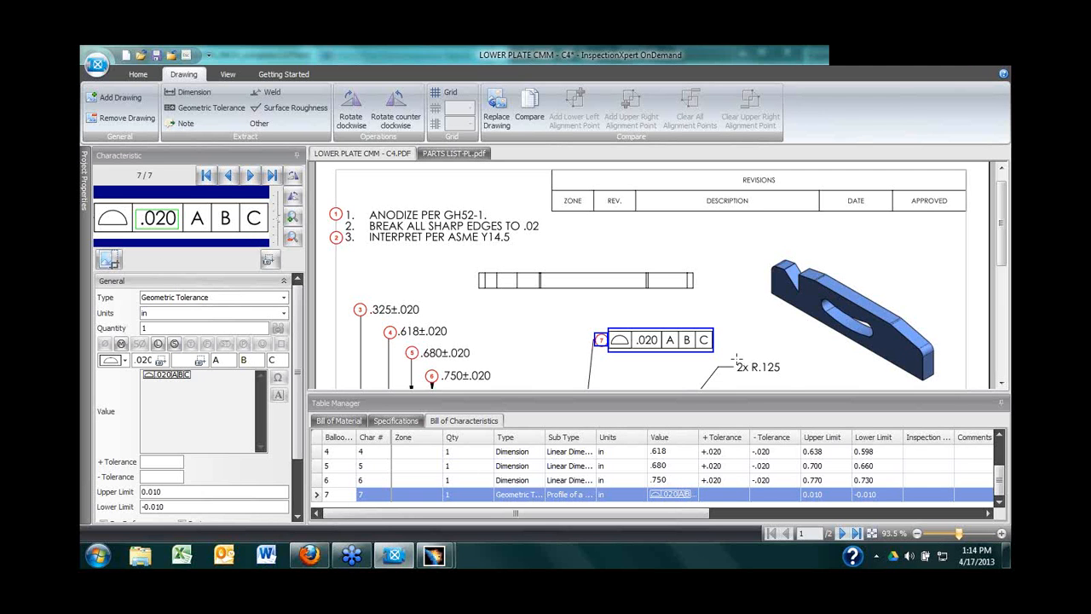
# Step: Extract the 2x R.125 radius callout as a dimension and check its quantity, value and tolerance fields
pyautogui.moveTo(735, 362); pyautogui.dragTo(789, 386)
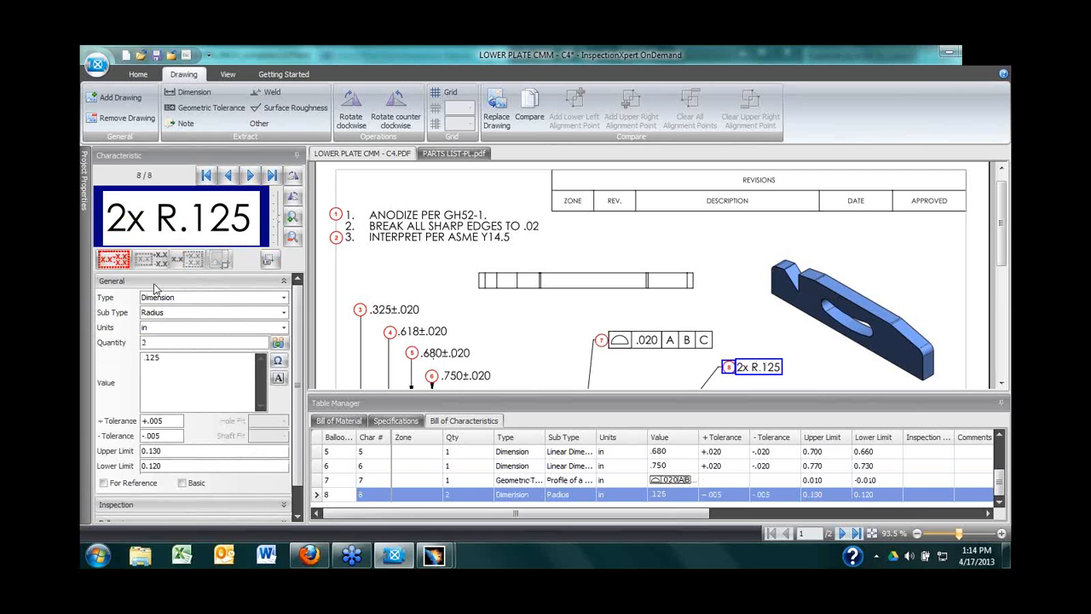
pyautogui.doubleClick(143, 342)
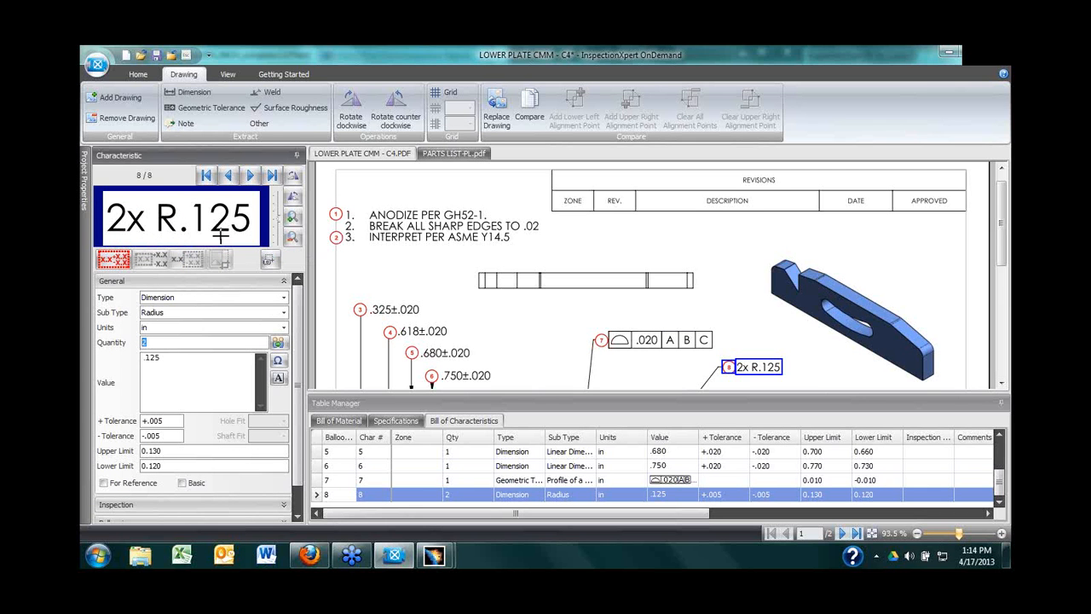
pyautogui.click(169, 369)
pyautogui.click(163, 421)
pyautogui.click(165, 436)
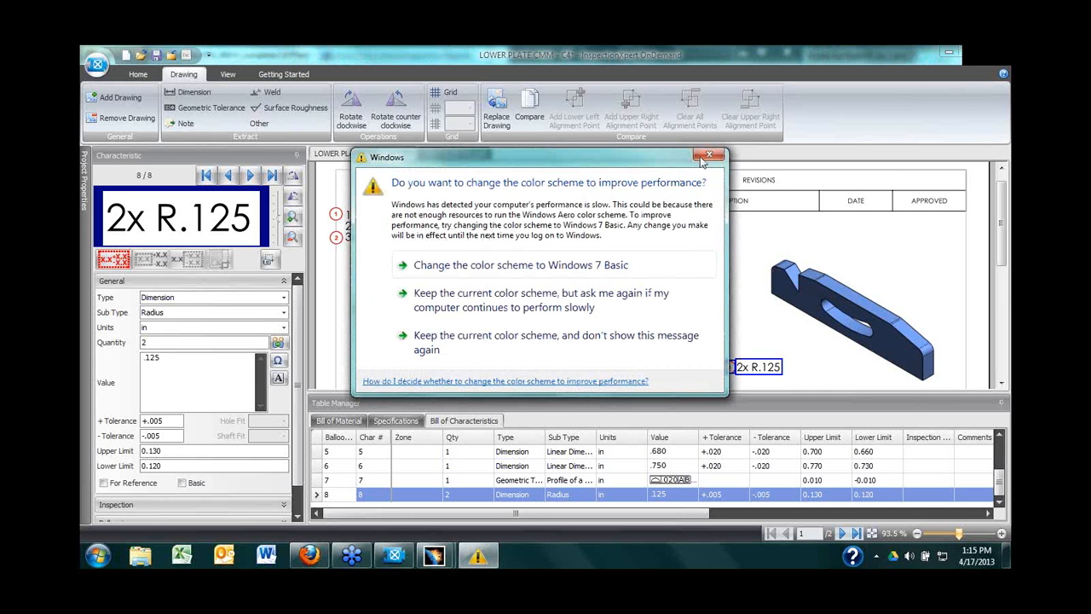
# Step: Dismiss the Windows color scheme prompt and apply a zone grid of 4 rows and 6 columns to page 1 of the lower plate drawing
pyautogui.click(709, 156)
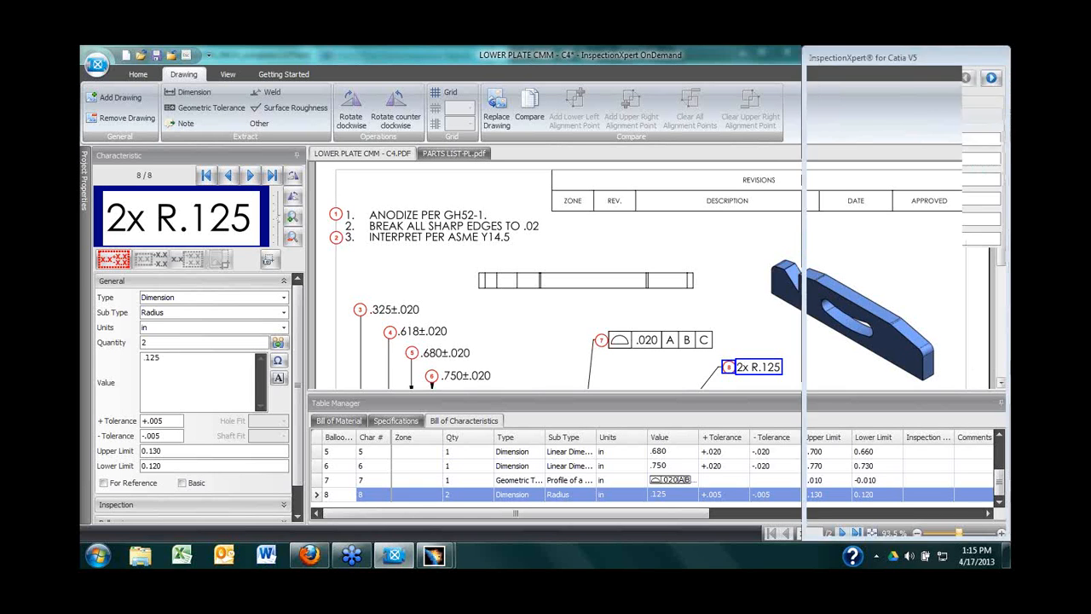
pyautogui.moveTo(1000, 261)
pyautogui.mouseDown()
pyautogui.moveTo(1000, 303)
pyautogui.moveTo(1000, 269)
pyautogui.mouseUp()
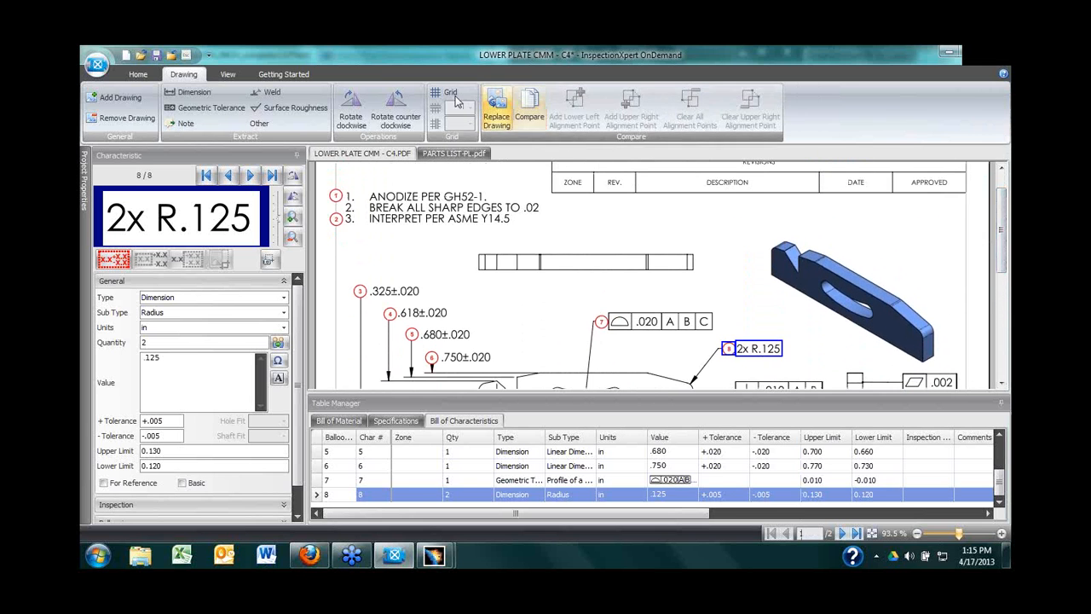
pyautogui.click(445, 92)
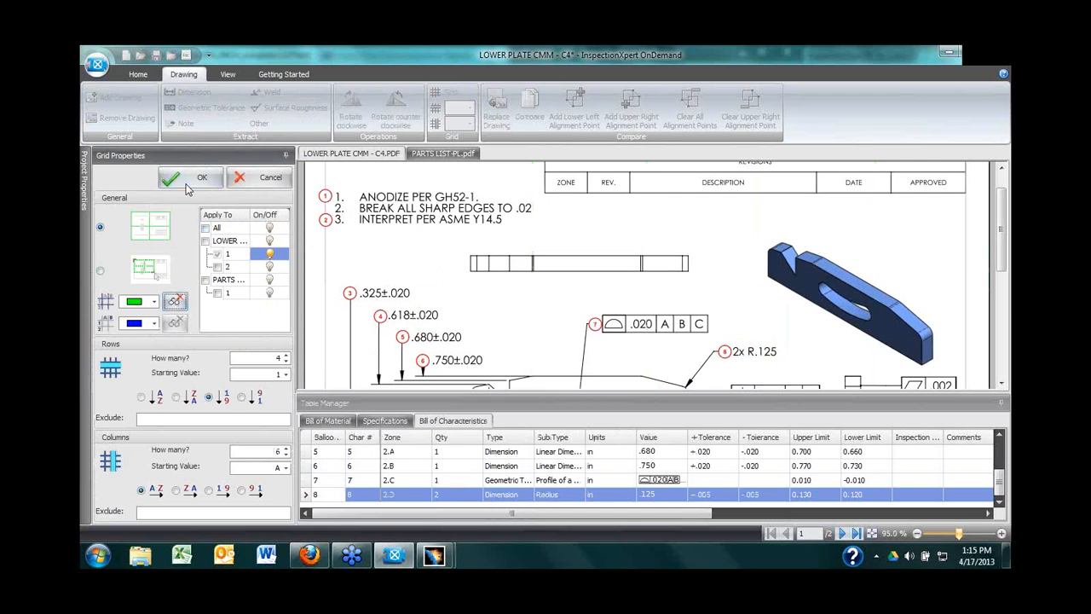
pyautogui.click(188, 179)
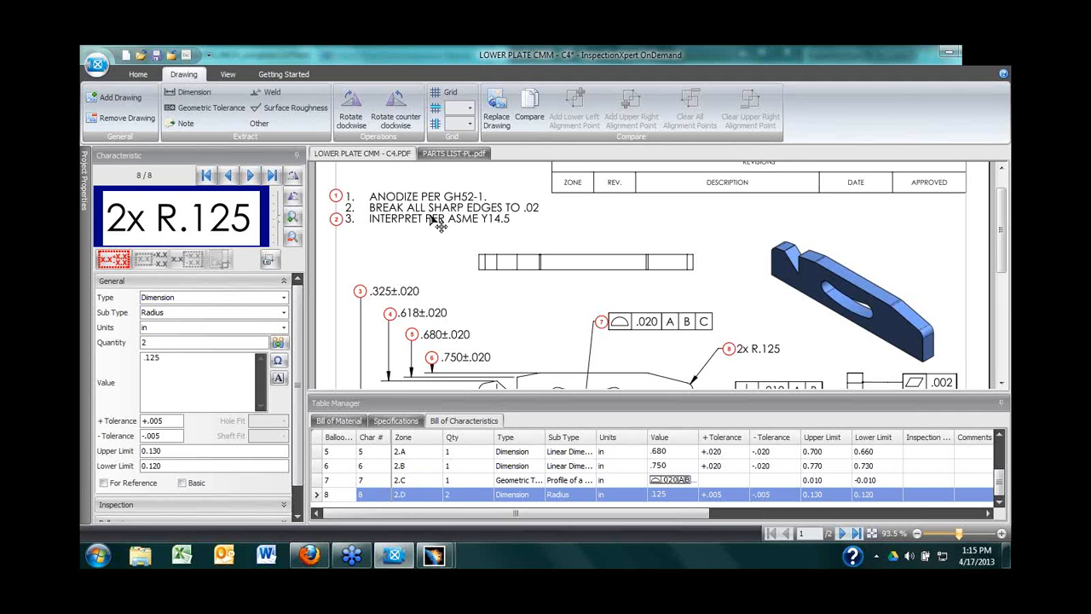
# Step: View the PARTS LIST-PL.pdf document and the Bill of Material and Specifications tables, ending on the drawing's Bill of Characteristics
pyautogui.click(451, 154)
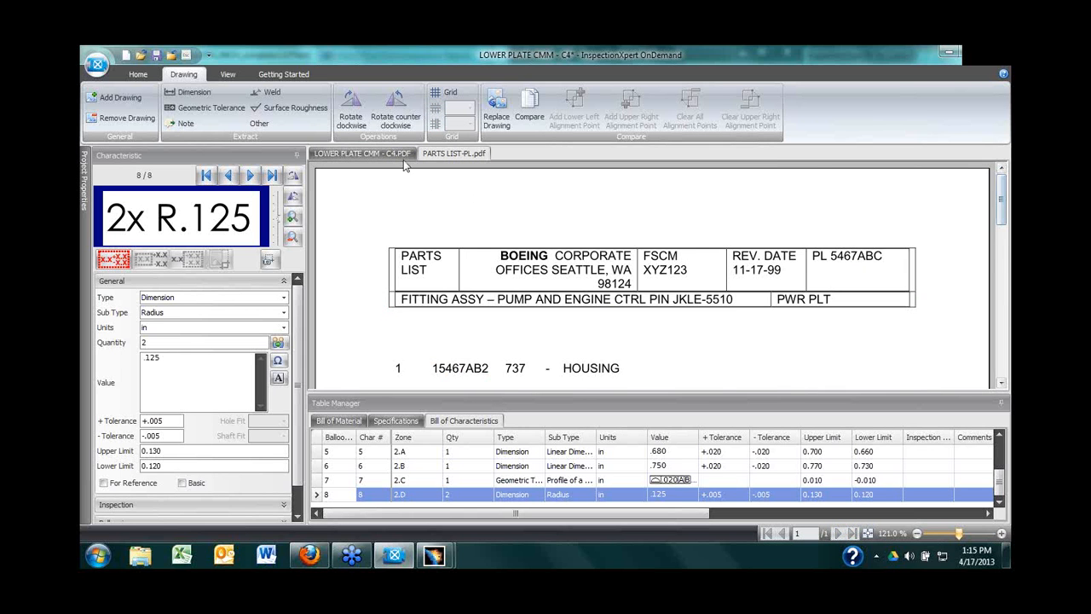
pyautogui.click(358, 154)
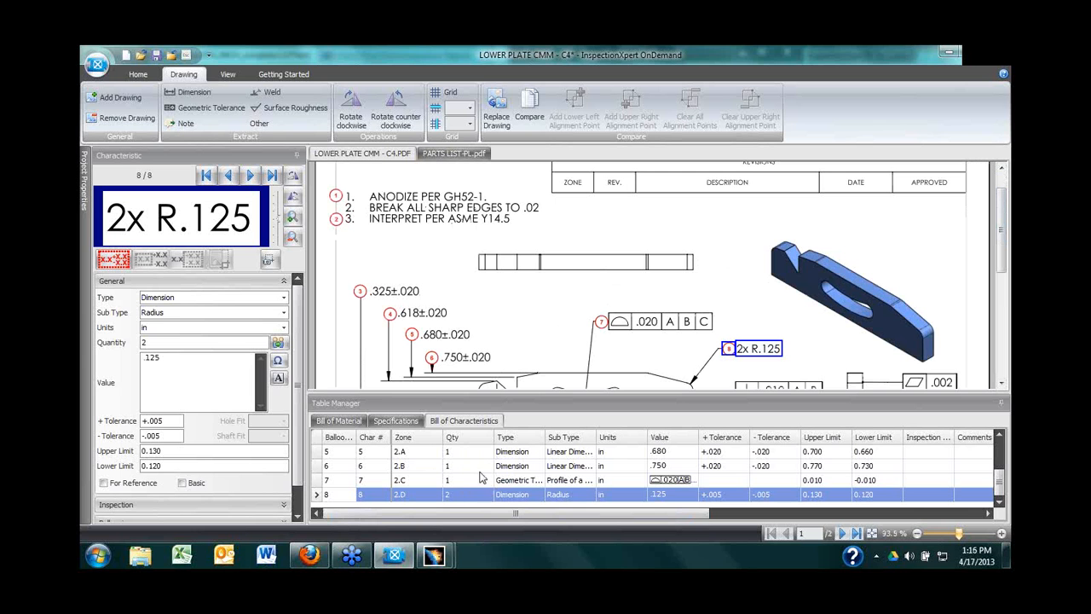
pyautogui.click(355, 422)
pyautogui.click(396, 420)
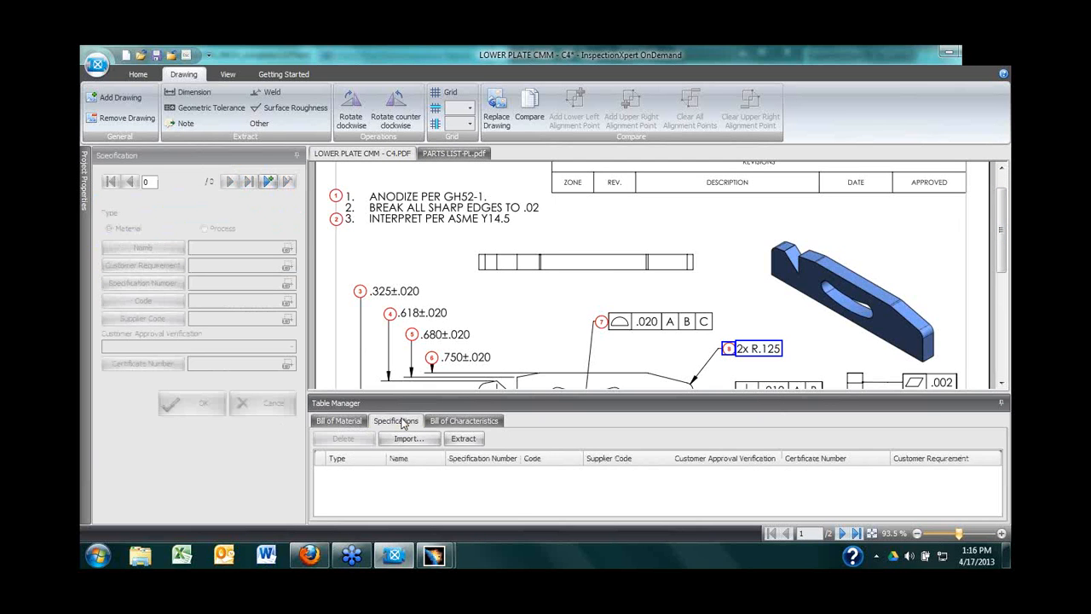
pyautogui.click(441, 421)
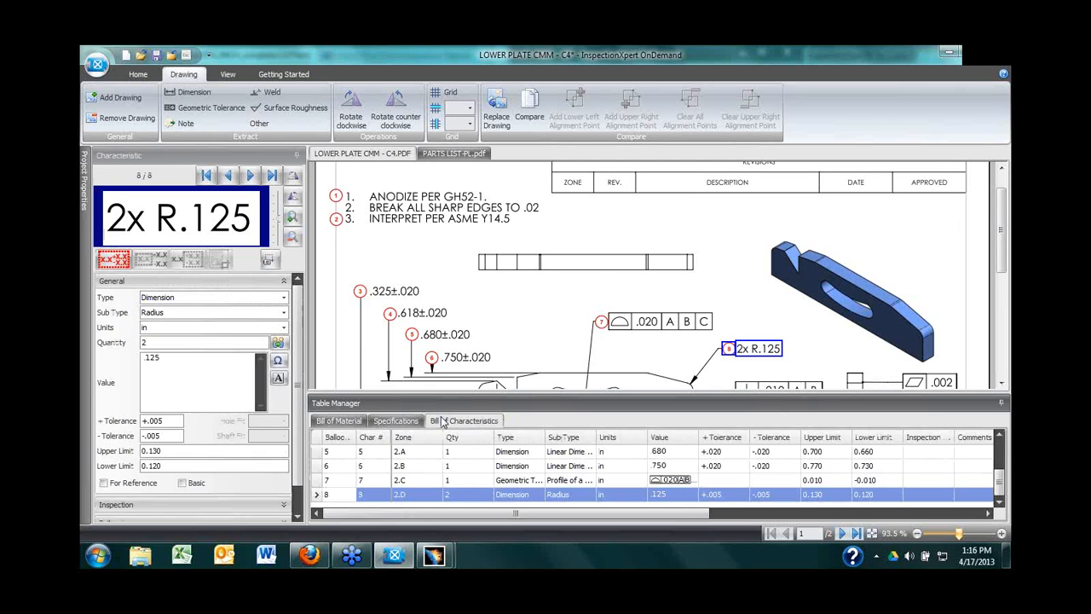
pyautogui.click(346, 422)
pyautogui.click(397, 421)
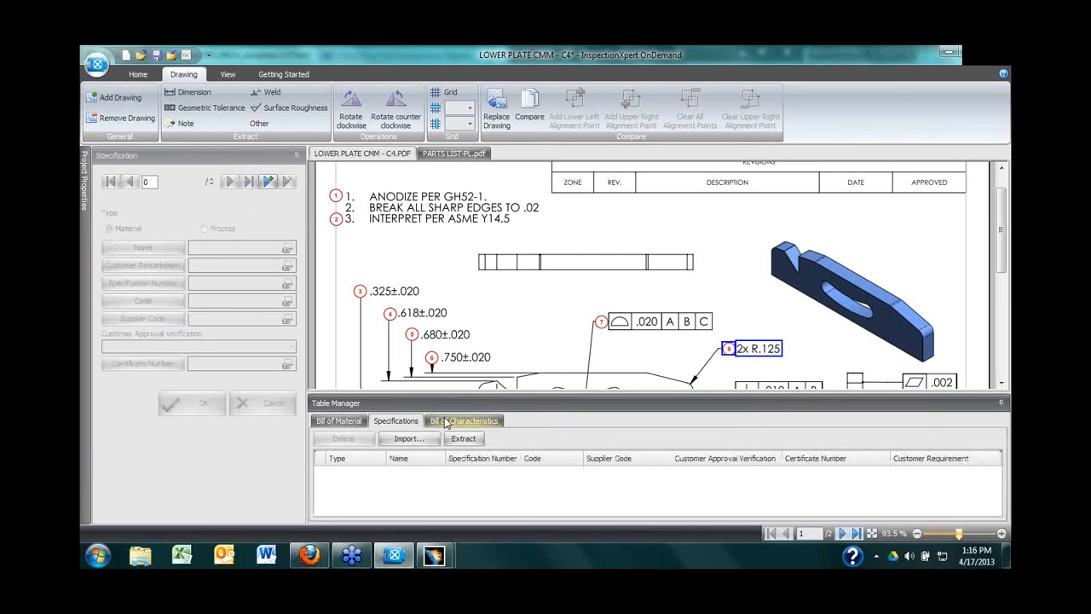
pyautogui.click(444, 421)
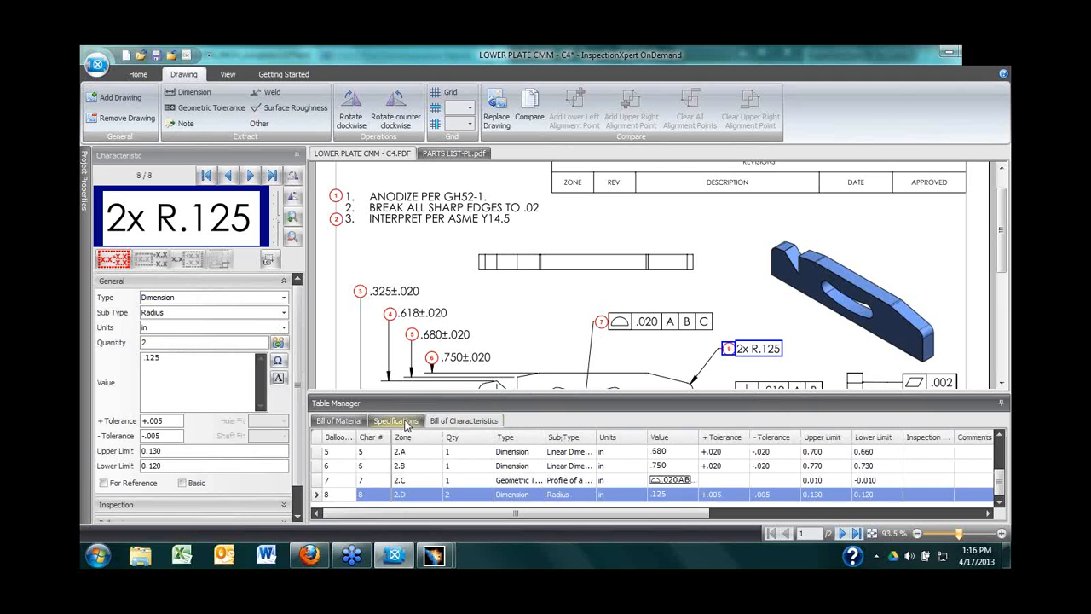
# Step: Bring up the Bill of Material table and show the part rows from HOUSING to BUSHING in PARTS LIST-PL.pdf
pyautogui.click(341, 421)
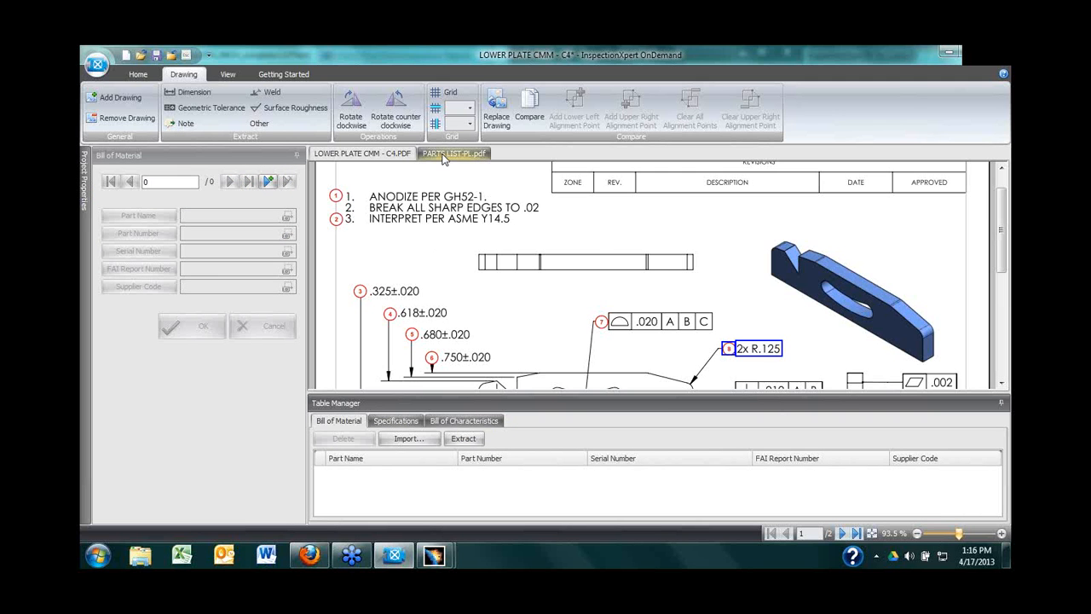
pyautogui.click(443, 154)
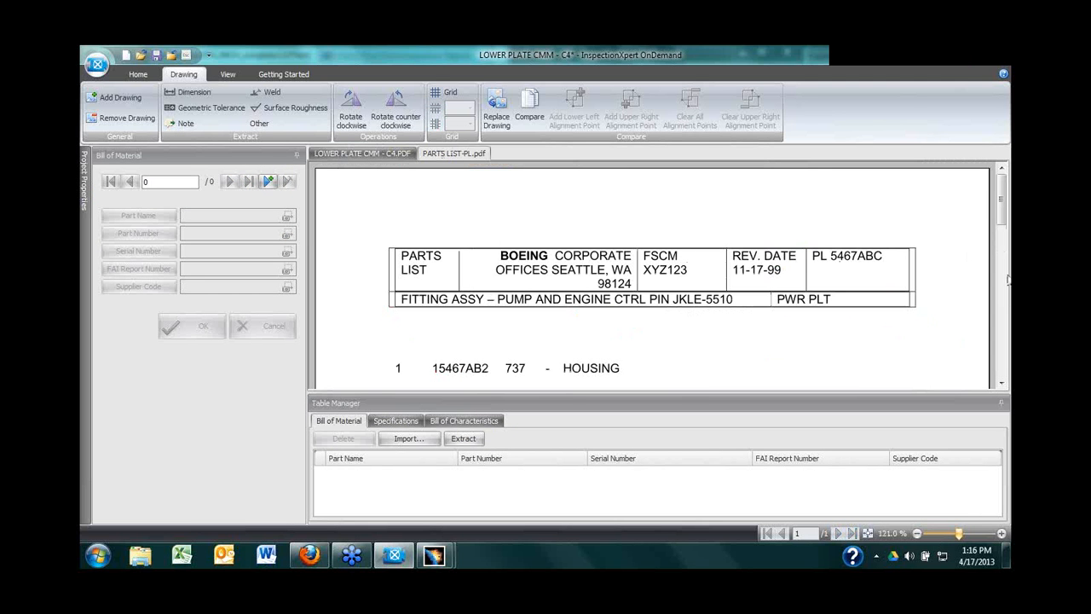
pyautogui.click(1001, 384)
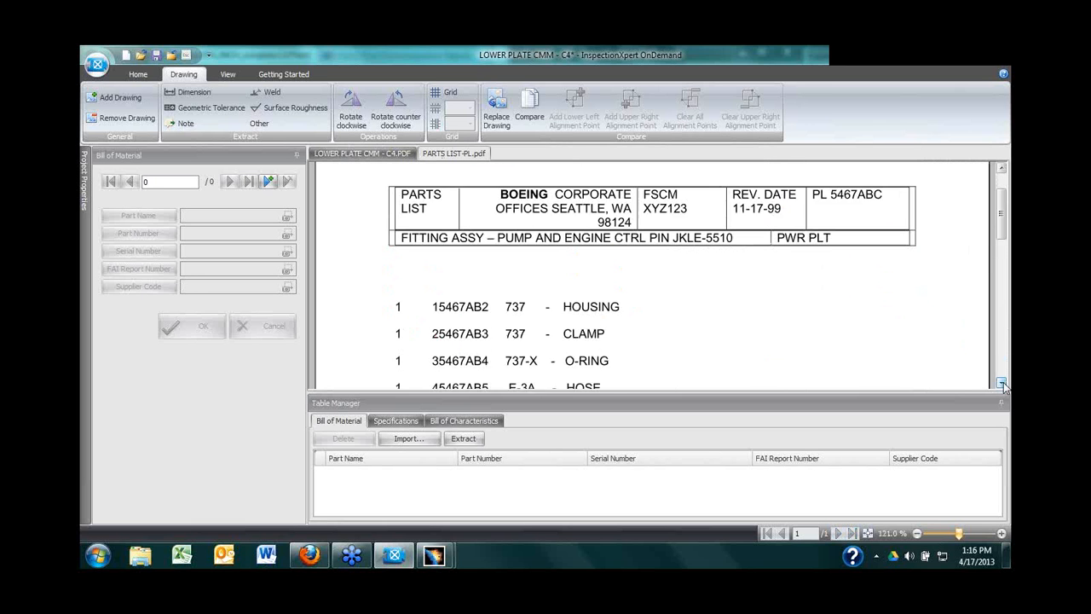
pyautogui.click(1003, 384)
pyautogui.click(1002, 383)
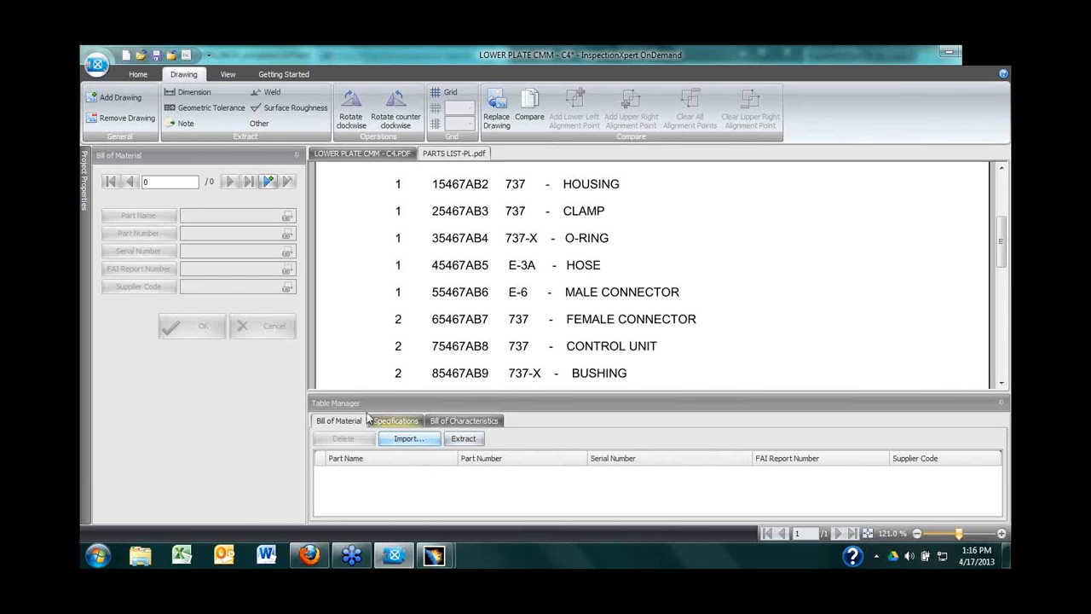
# Step: Capture HOUSING and its part number from the parts list as a Bill of Material entry and delete that entry
pyautogui.click(268, 183)
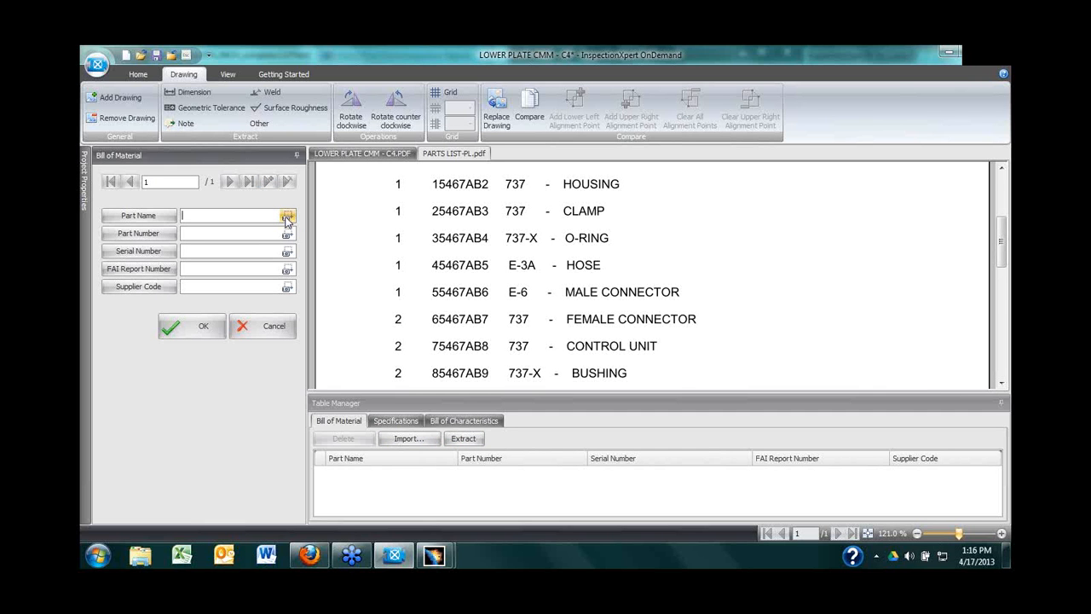
pyautogui.click(287, 217)
pyautogui.moveTo(560, 176); pyautogui.dragTo(629, 193)
pyautogui.moveTo(426, 175); pyautogui.dragTo(500, 196)
pyautogui.click(204, 327)
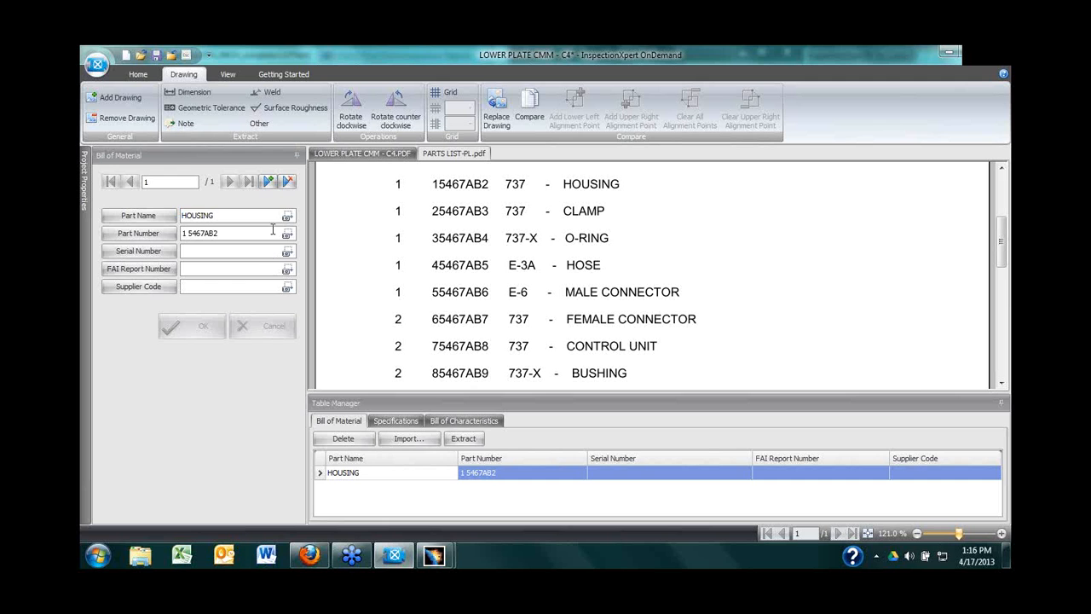
pyautogui.click(286, 182)
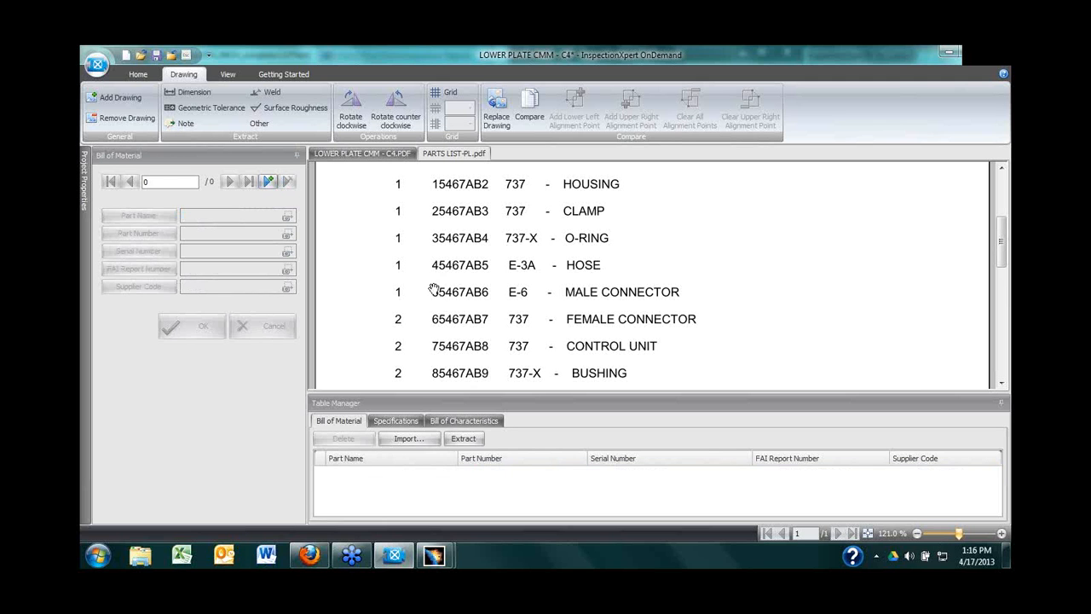
# Step: Extract the part rows from HOUSING to BUSHING as a table and assign its second column to Part Number
pyautogui.click(463, 438)
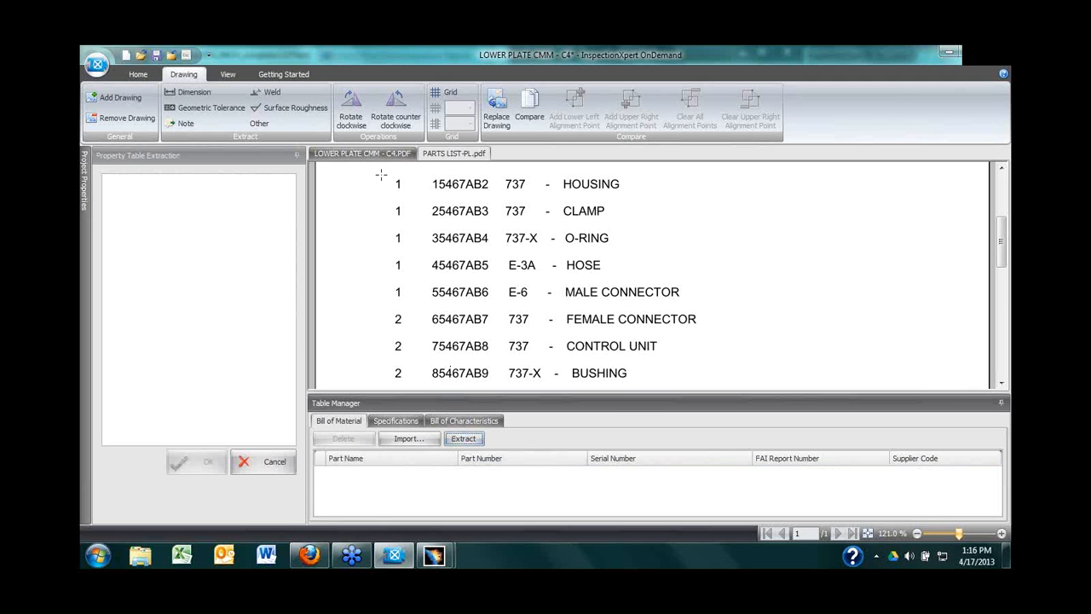
pyautogui.moveTo(381, 174); pyautogui.dragTo(731, 384)
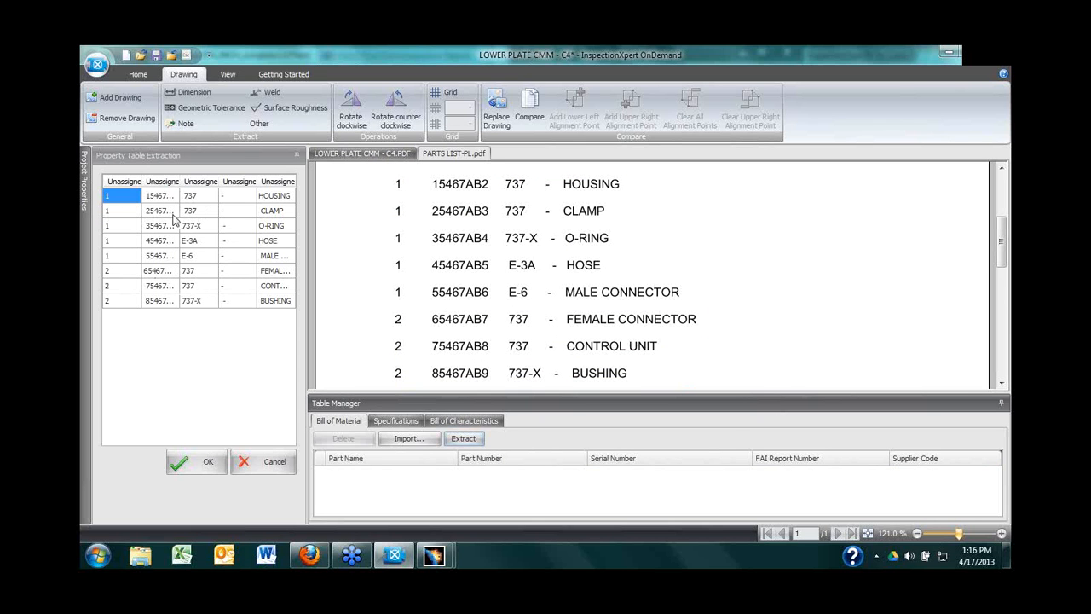
pyautogui.click(162, 182)
pyautogui.click(196, 193)
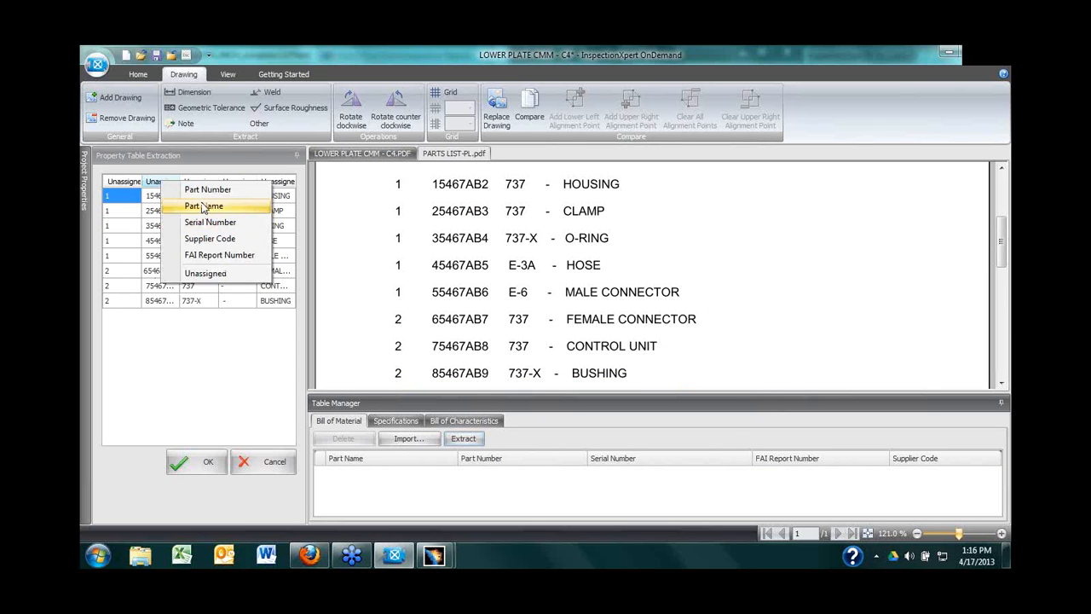
pyautogui.click(206, 190)
# Step: Assign the description column to Part Name and the third column to Supplier Code, and accept the extraction into the Bill of Material
pyautogui.click(277, 185)
pyautogui.click(280, 187)
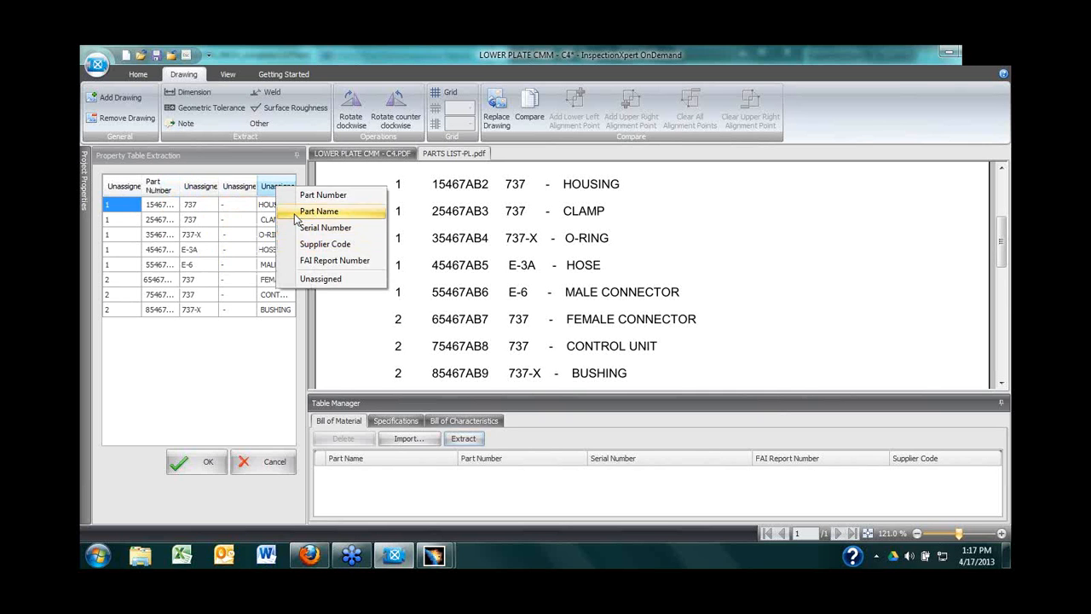
pyautogui.click(298, 212)
pyautogui.click(209, 185)
pyautogui.click(195, 189)
pyautogui.click(247, 245)
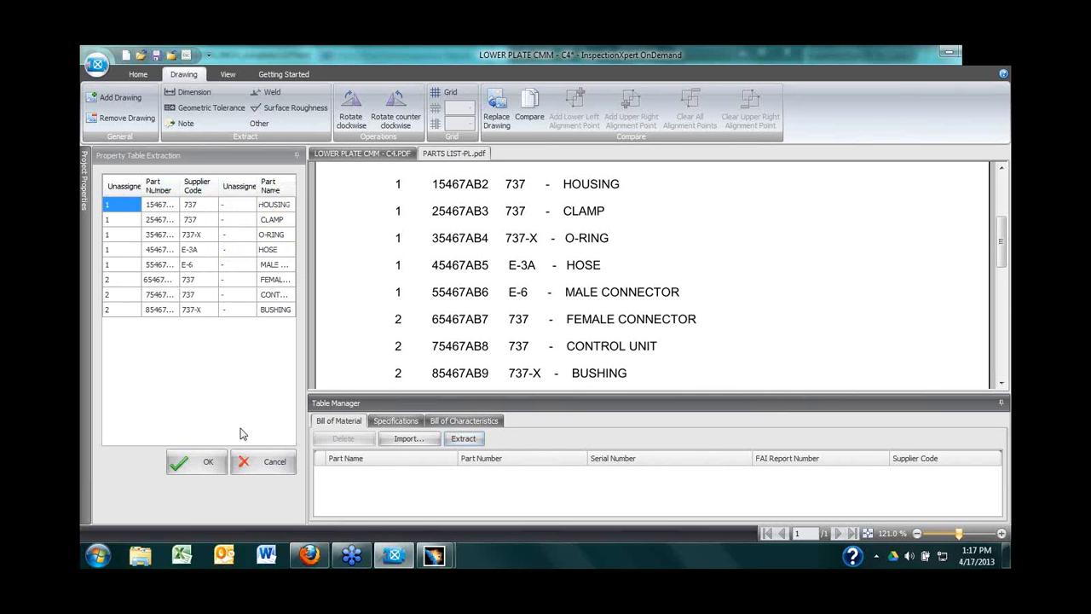
pyautogui.click(198, 462)
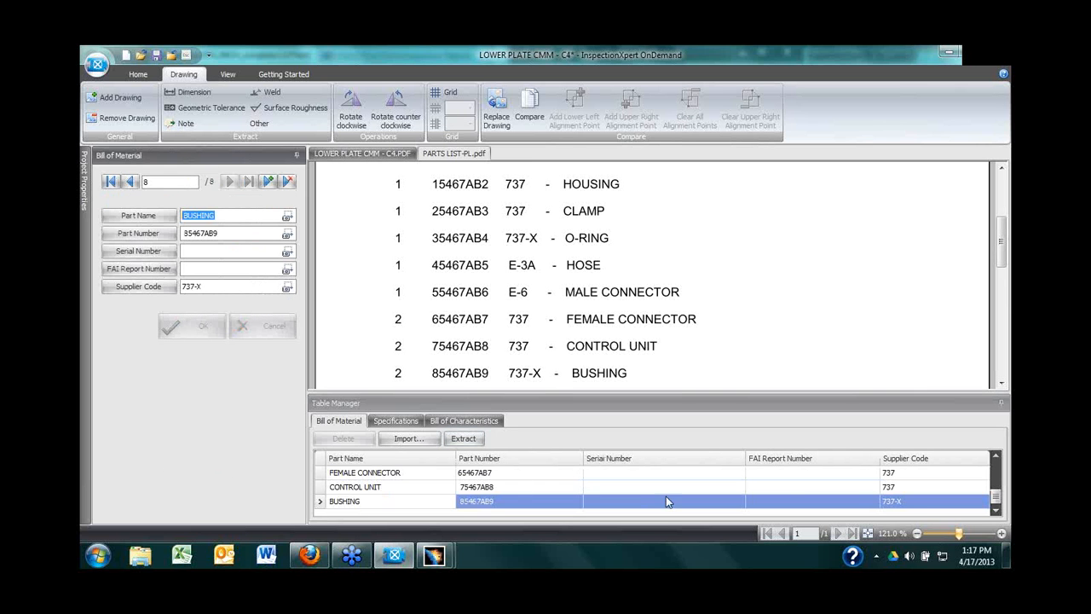
pyautogui.moveTo(995, 498)
pyautogui.mouseDown()
pyautogui.moveTo(994, 465)
pyautogui.moveTo(995, 503)
pyautogui.moveTo(995, 466)
pyautogui.moveTo(995, 501)
pyautogui.moveTo(995, 477)
pyautogui.mouseUp()
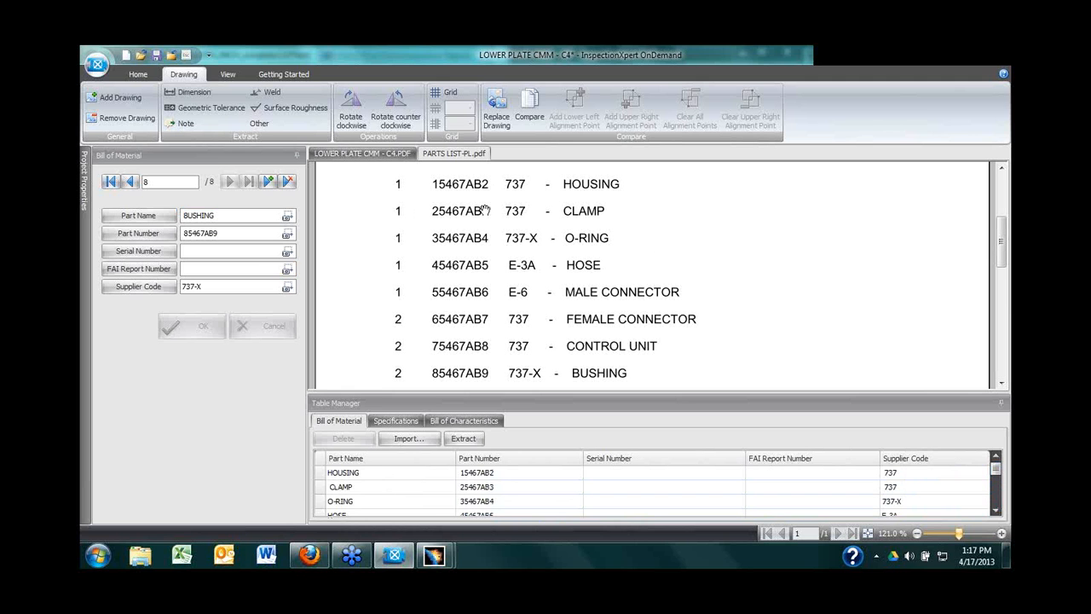
# Step: Return to the Bill of Characteristics and the LOWER PLATE CMM - C4.PDF drawing
pyautogui.click(465, 420)
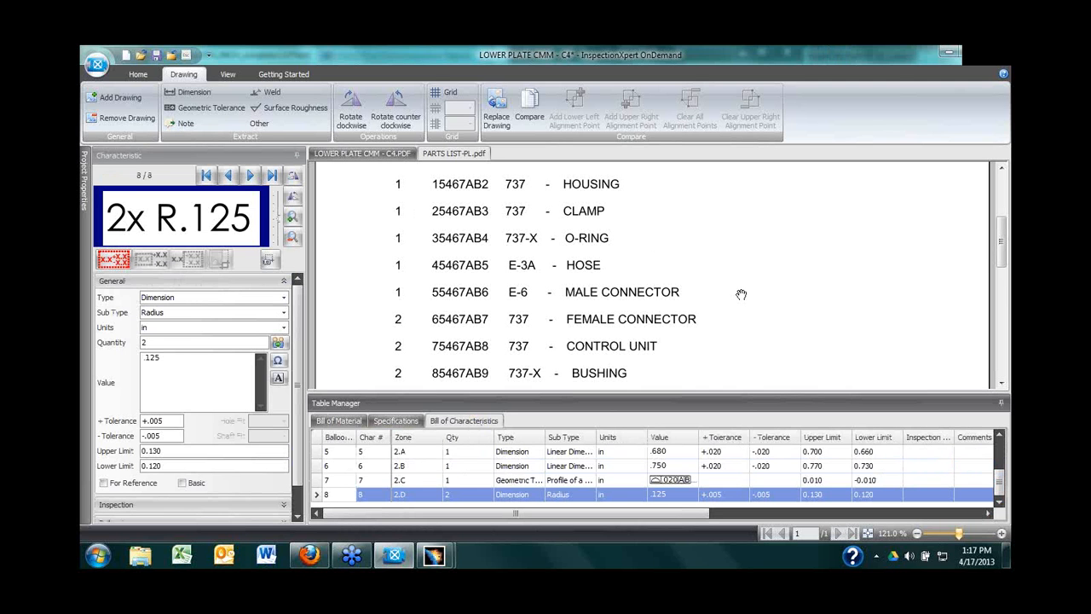
pyautogui.click(138, 74)
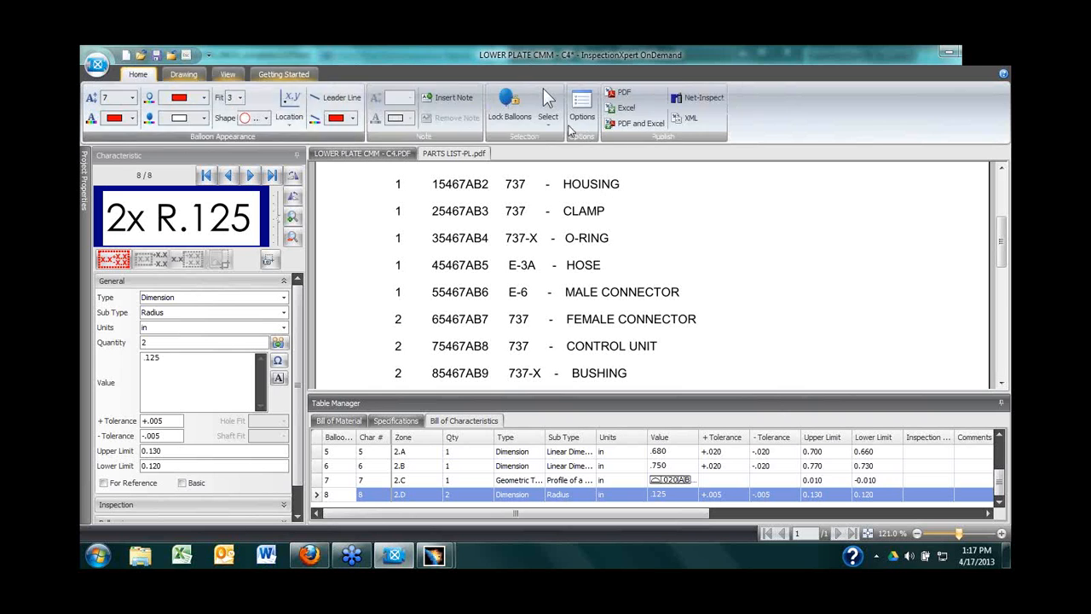
pyautogui.click(227, 75)
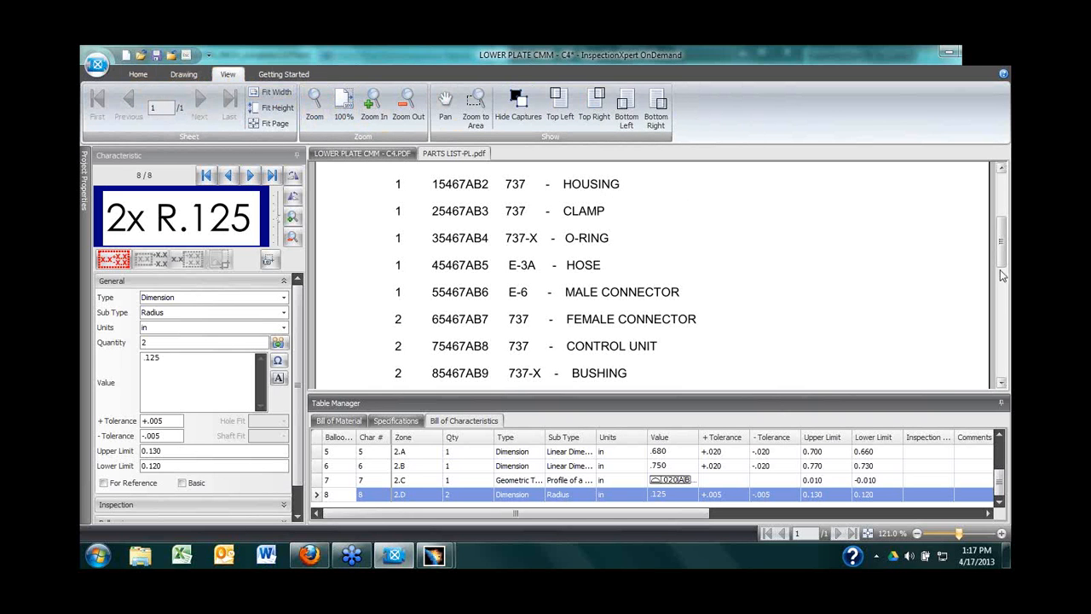
pyautogui.click(401, 153)
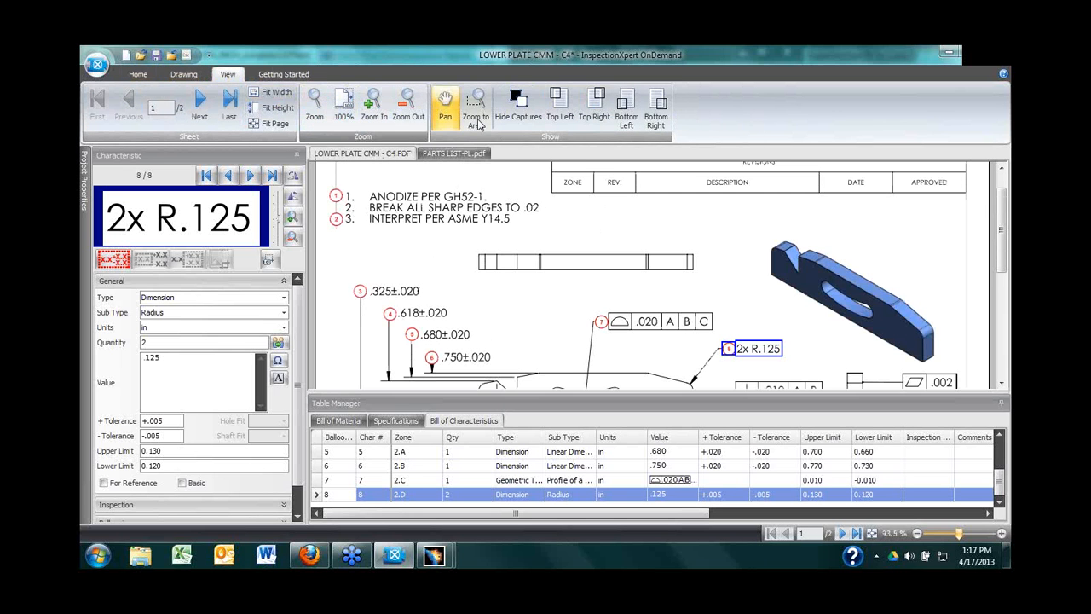
# Step: Preview the lower plate drawing with its captured callouts hidden and show the captures again
pyautogui.click(518, 102)
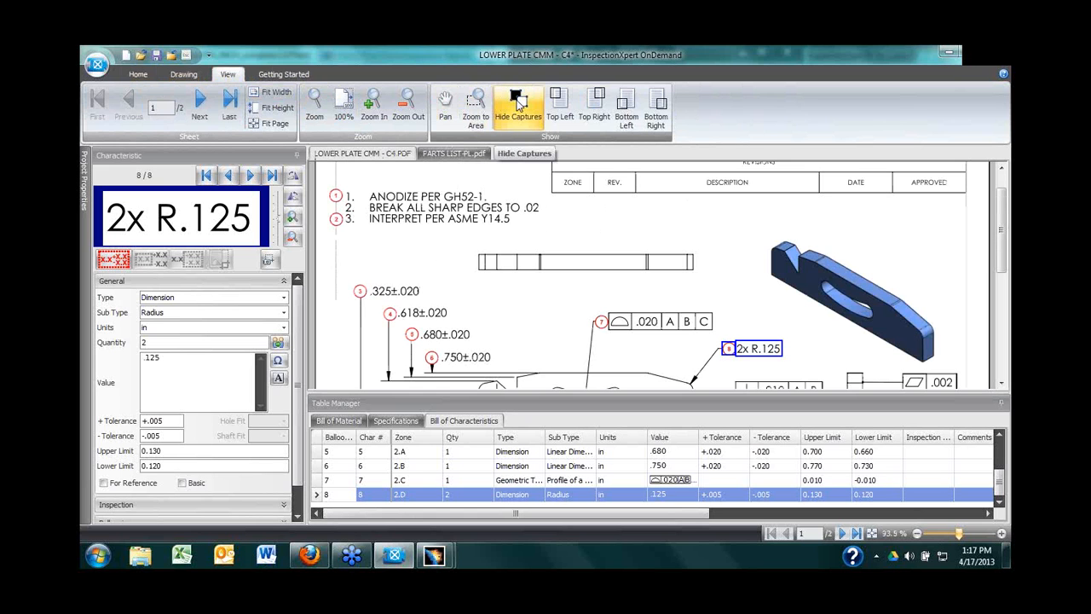
pyautogui.click(518, 99)
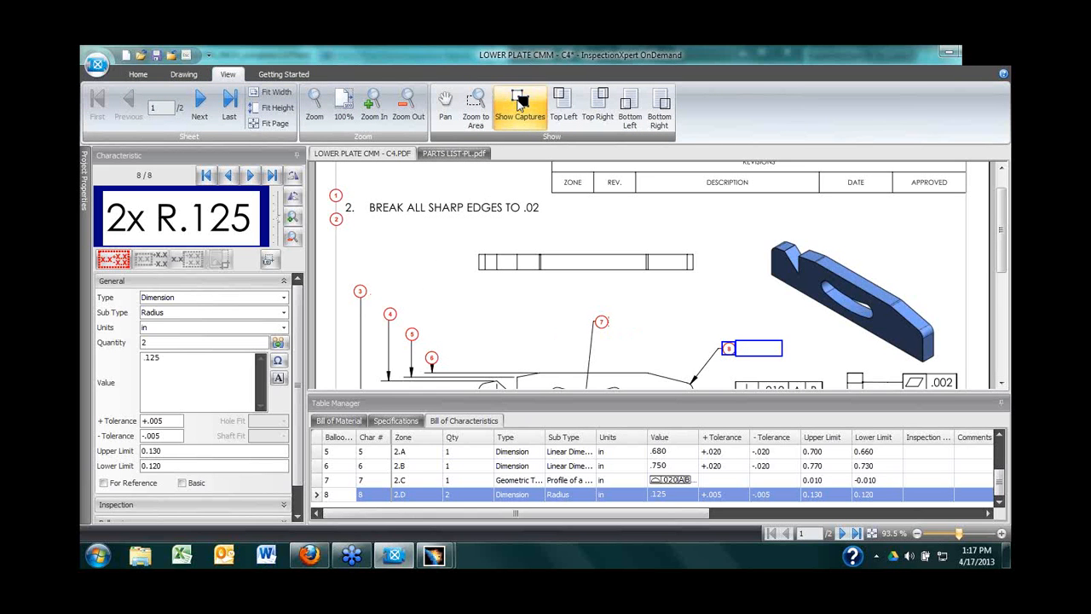
pyautogui.click(521, 101)
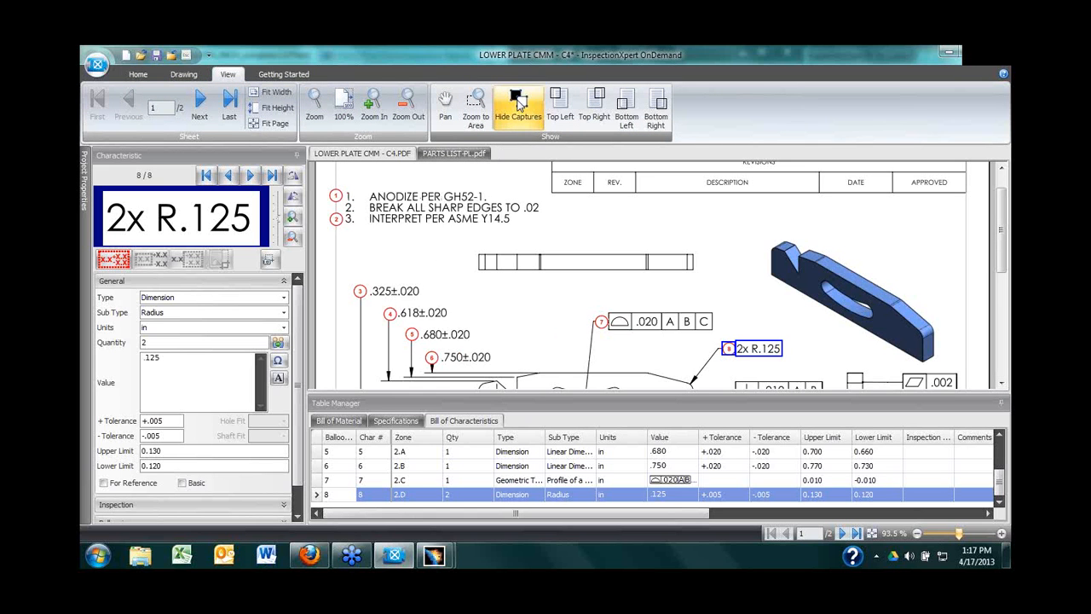
pyautogui.click(520, 101)
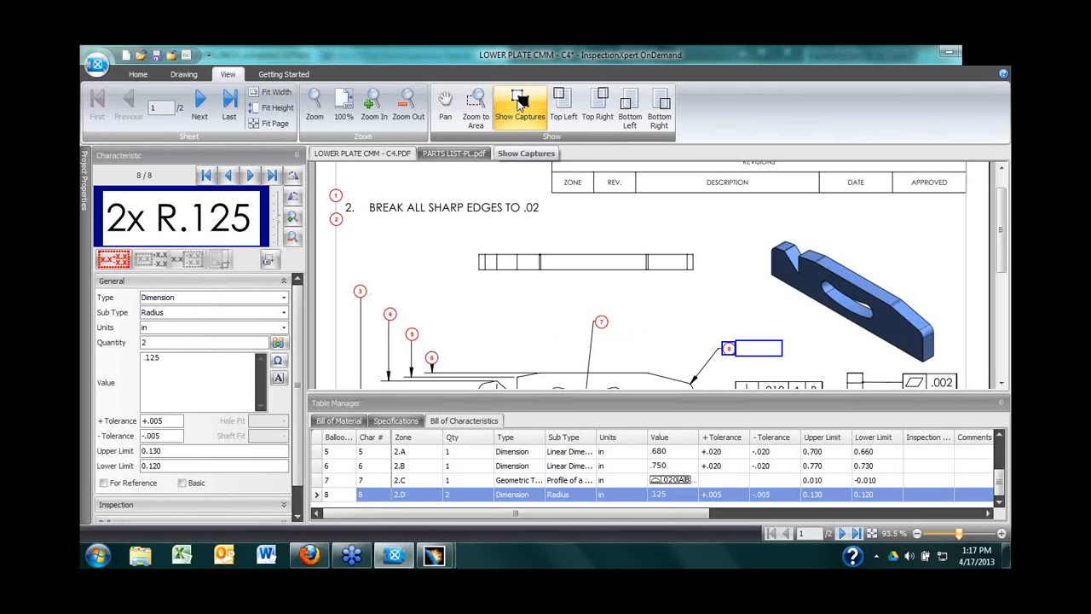
pyautogui.click(522, 101)
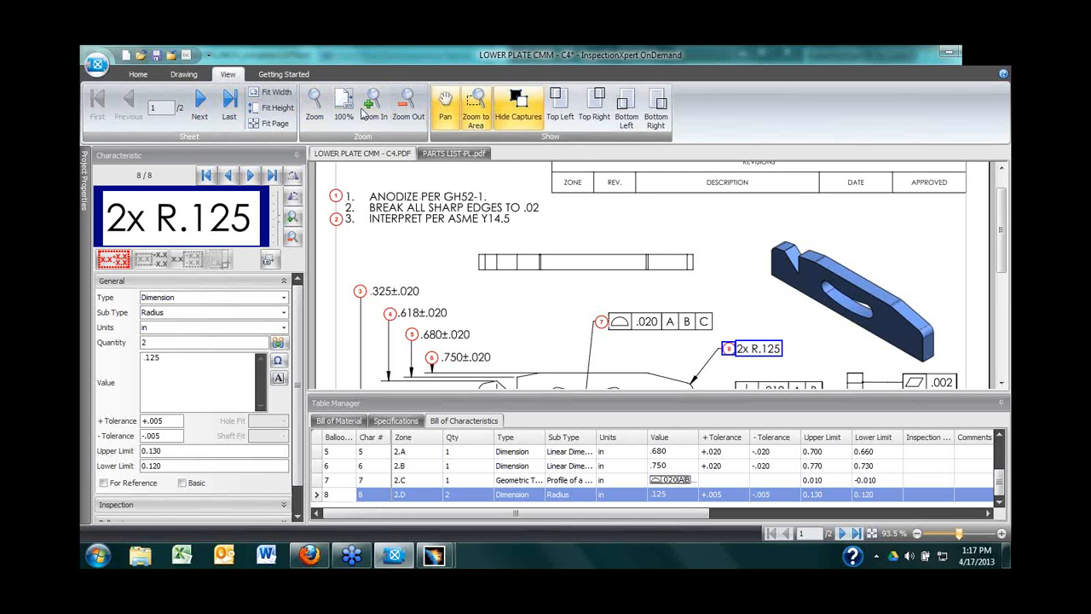
# Step: Publish the project to Net-Inspect with both LOWER PLATE CMM - C4.PDF and PARTS LIST-PL.pdf, and open the uploaded FAI report
pyautogui.click(137, 74)
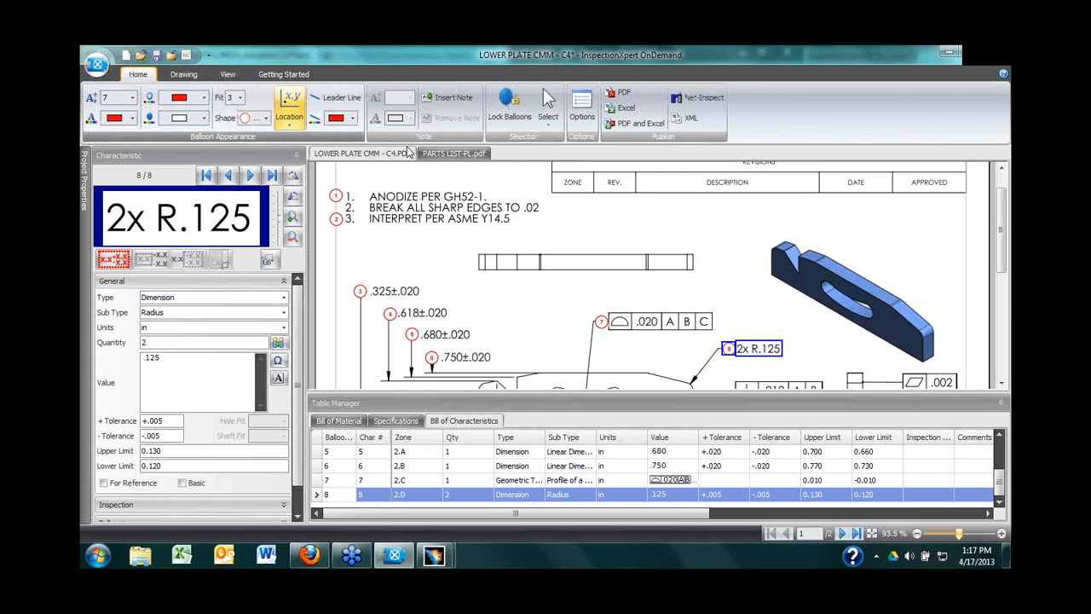
pyautogui.click(685, 100)
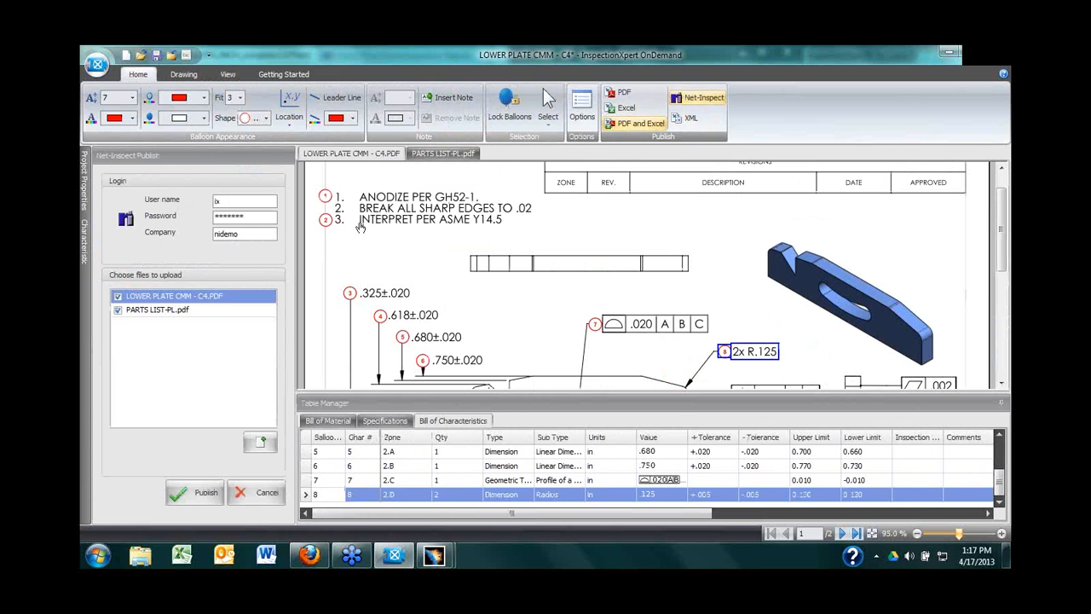
pyautogui.click(200, 495)
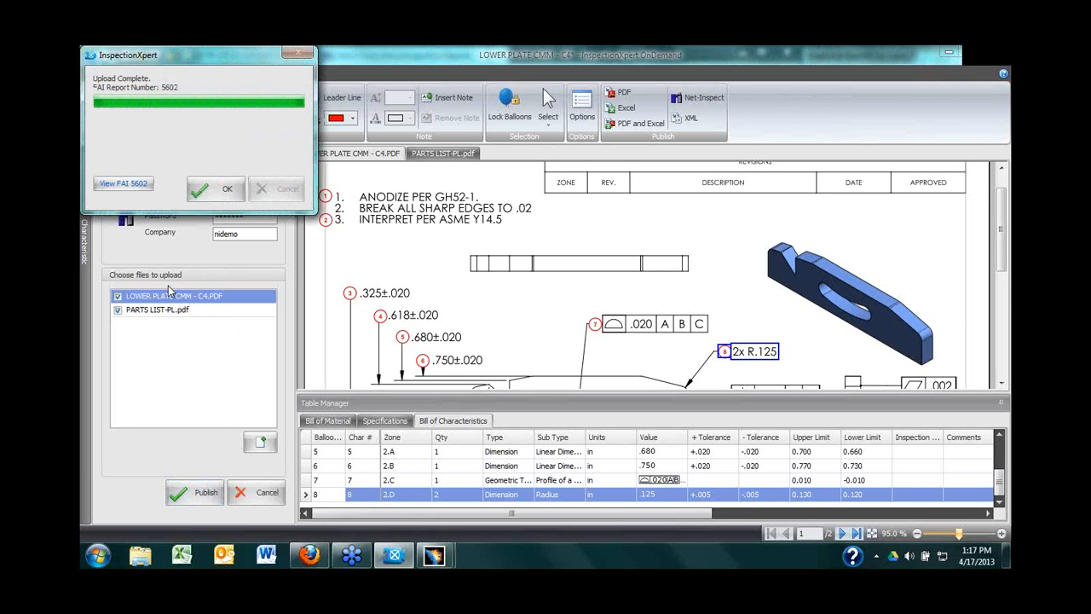
pyautogui.click(139, 190)
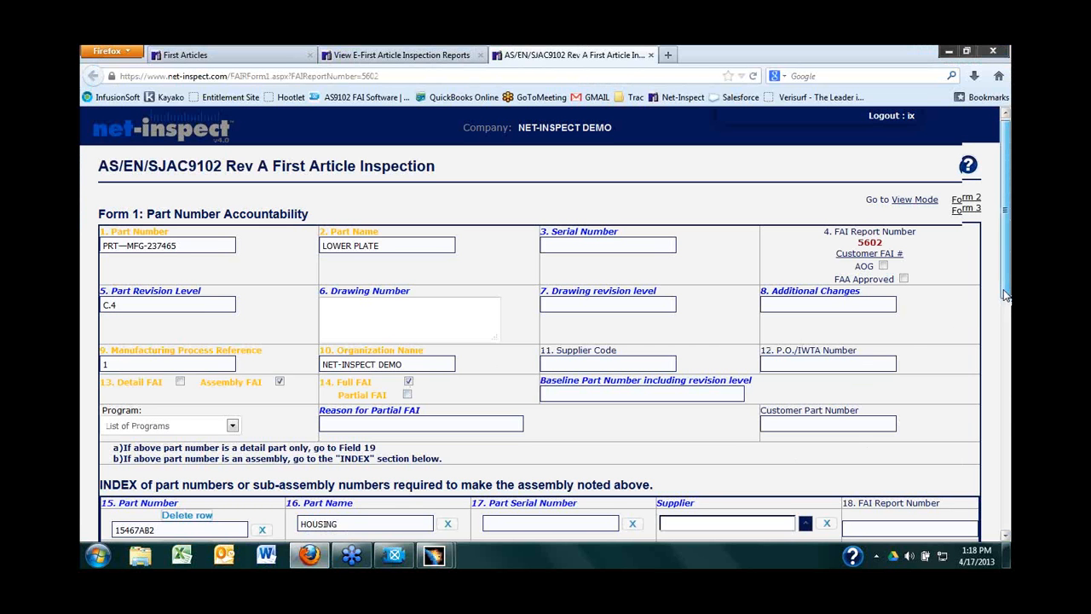
# Step: Set the supplier of the HOUSING row in Form 1's part number index to LOCKHEED DEMO
pyautogui.moveTo(1003, 305); pyautogui.dragTo(1006, 345)
pyautogui.scroll(-4, 1006, 345)
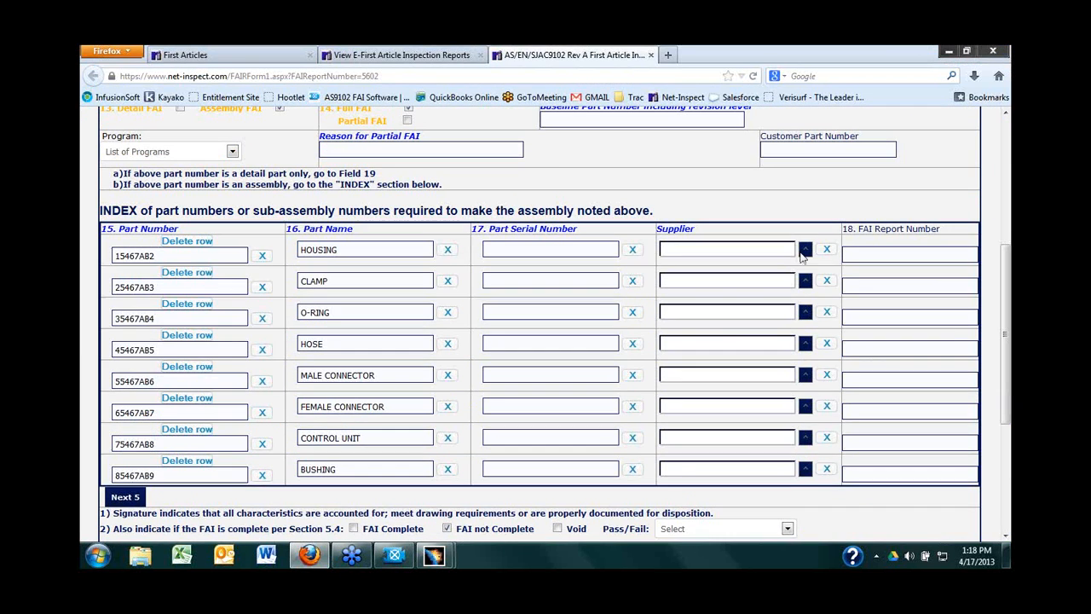
pyautogui.click(805, 253)
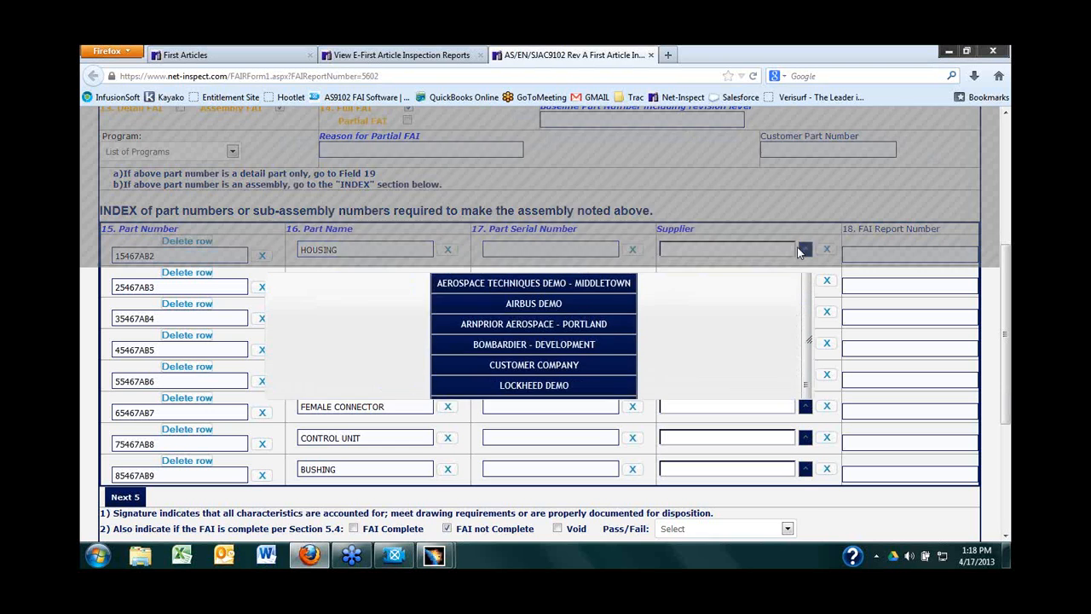
pyautogui.click(529, 298)
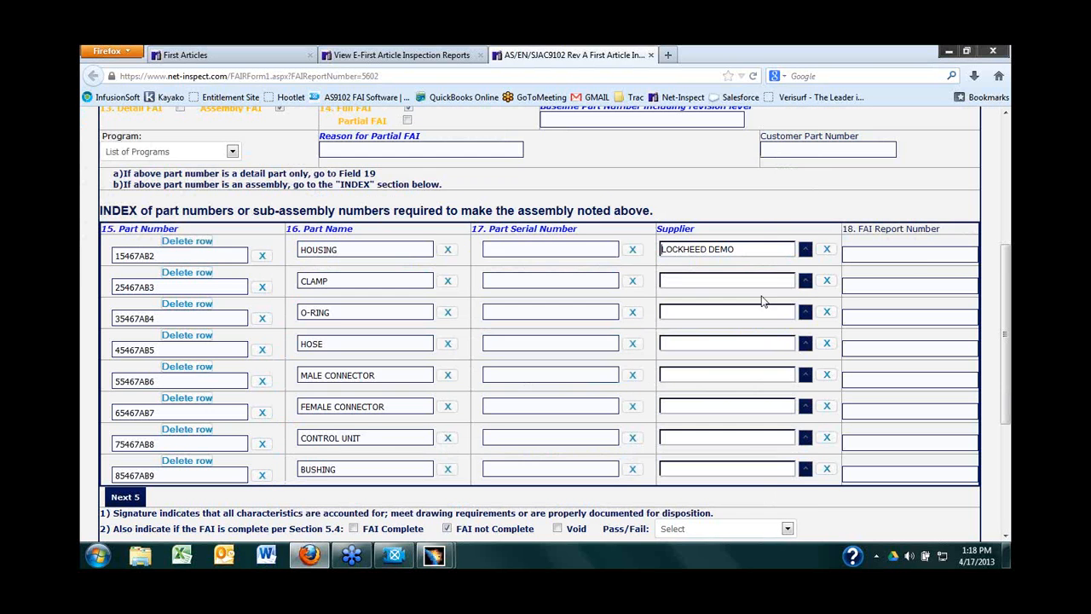
# Step: Set the supplier of the CLAMP and O-RING rows in the part number index to NET INSPECT - HELP DESK
pyautogui.click(805, 284)
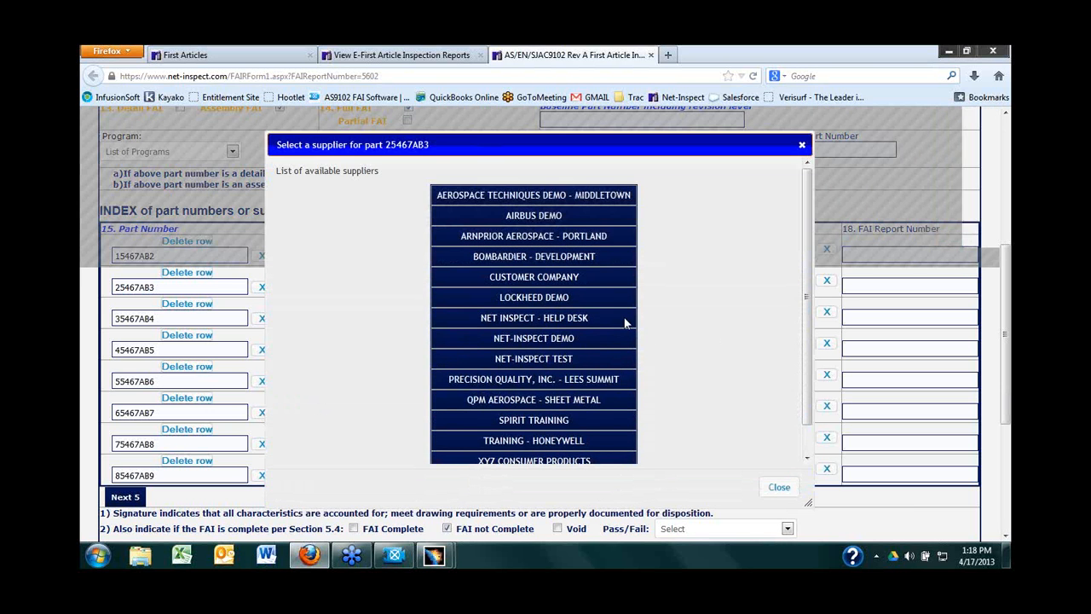
pyautogui.click(625, 319)
pyautogui.click(805, 311)
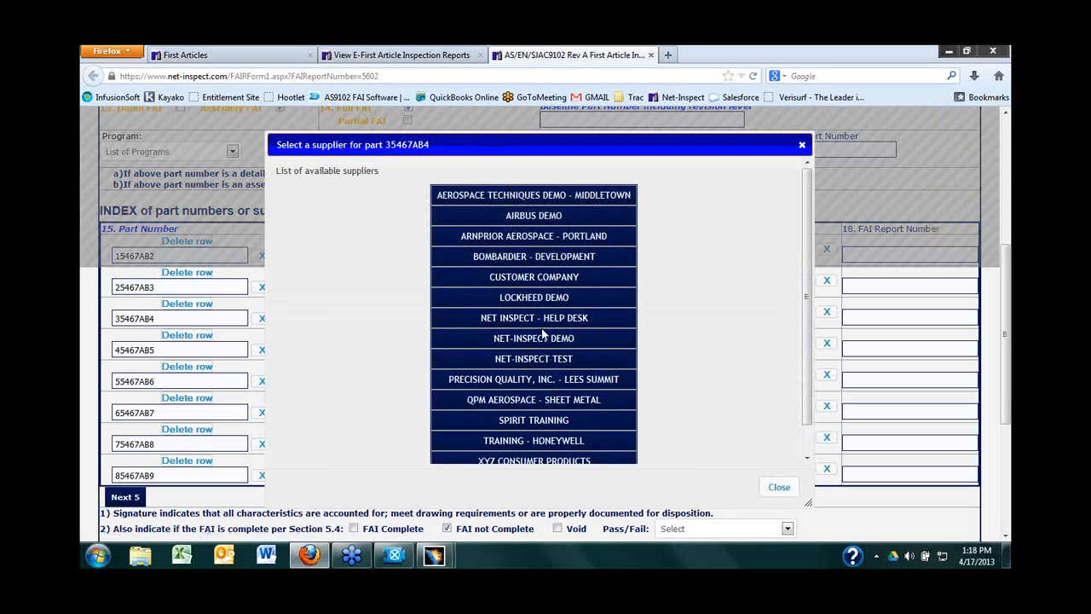
pyautogui.click(629, 329)
# Step: Assign NET-INSPECT TEST as the supplier for the HOSE, MALE CONNECTOR, FEMALE CONNECTOR, CONTROL UNIT and BUSHING rows
pyautogui.click(805, 343)
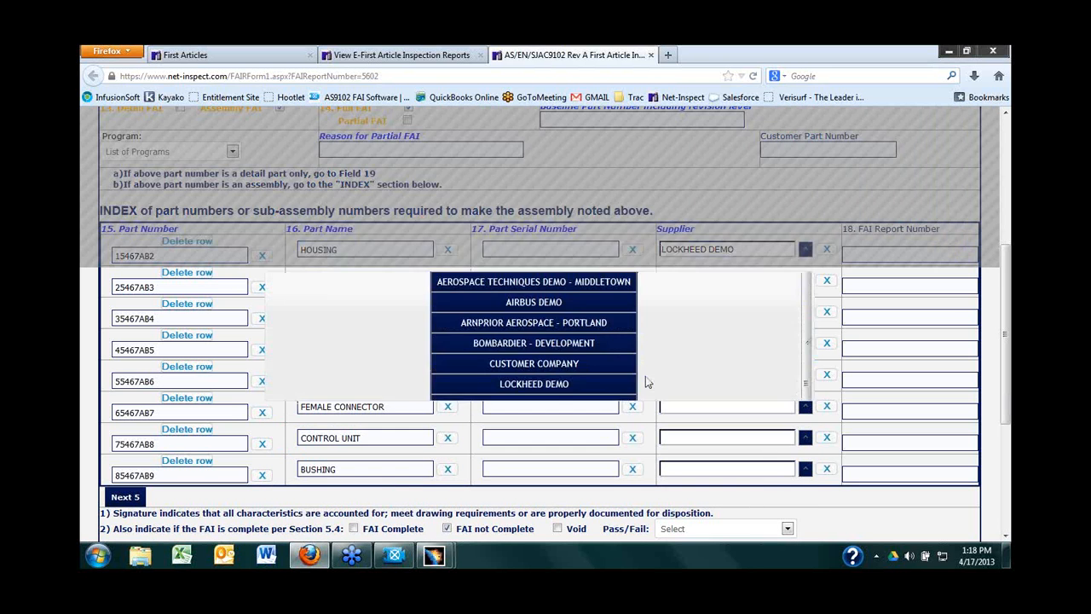
pyautogui.click(567, 361)
pyautogui.click(805, 374)
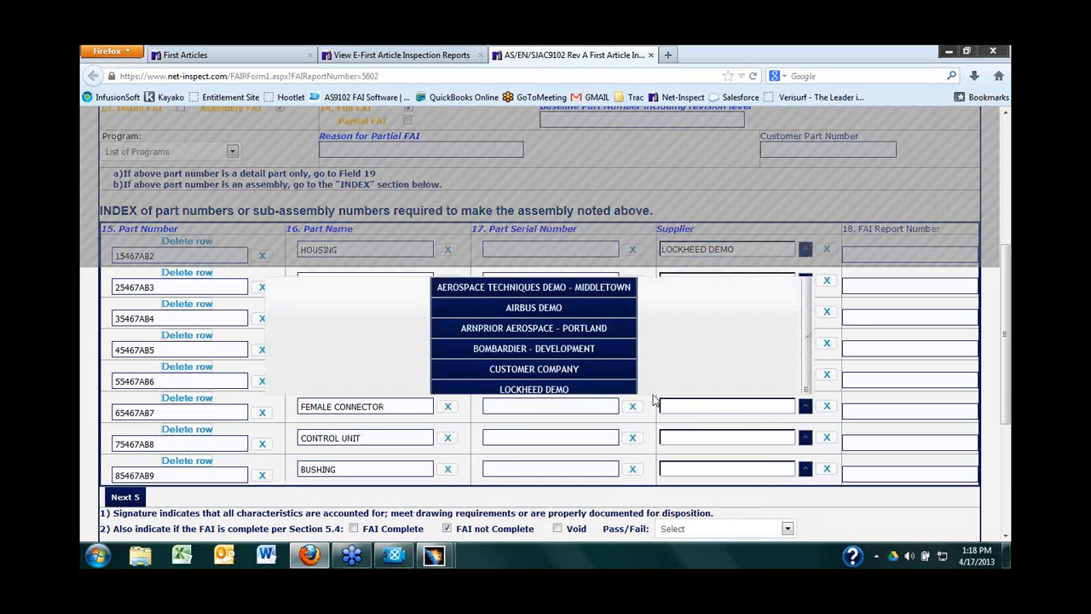
pyautogui.click(533, 429)
pyautogui.click(805, 406)
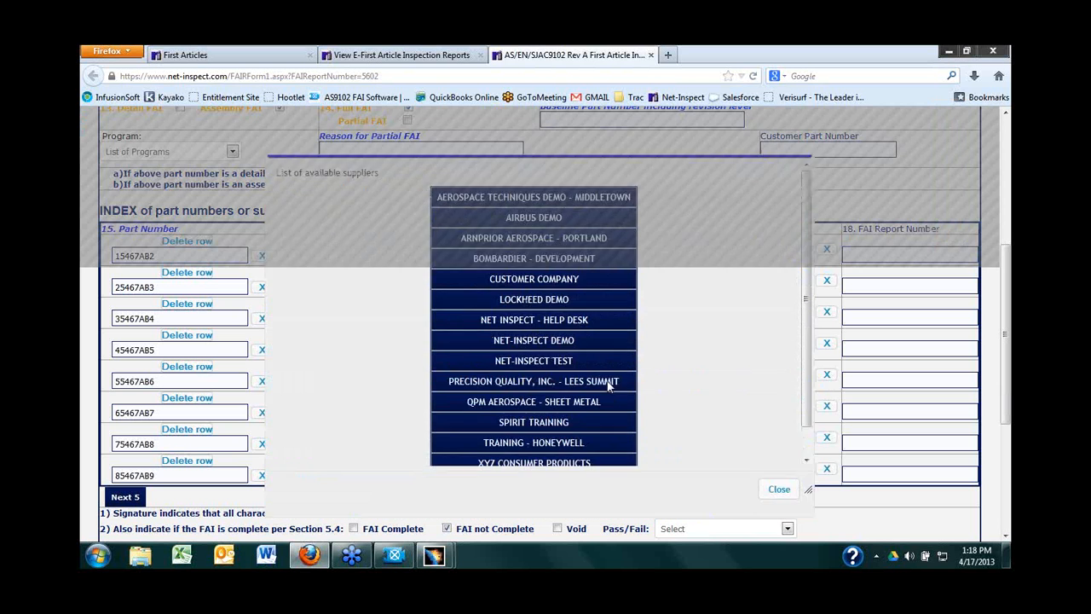
pyautogui.click(534, 383)
pyautogui.click(805, 438)
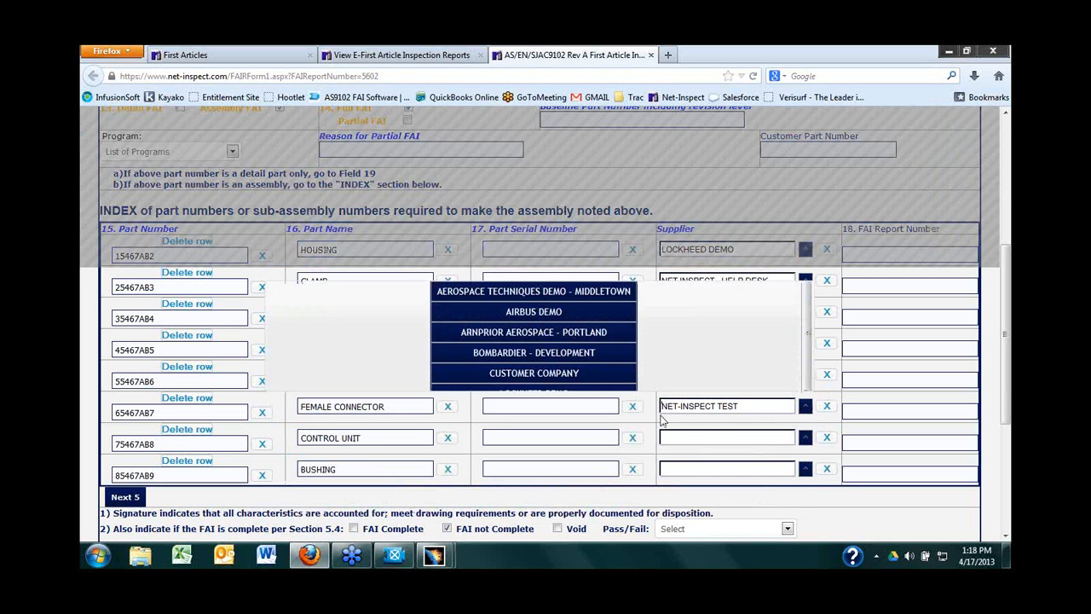
pyautogui.click(530, 361)
pyautogui.click(805, 469)
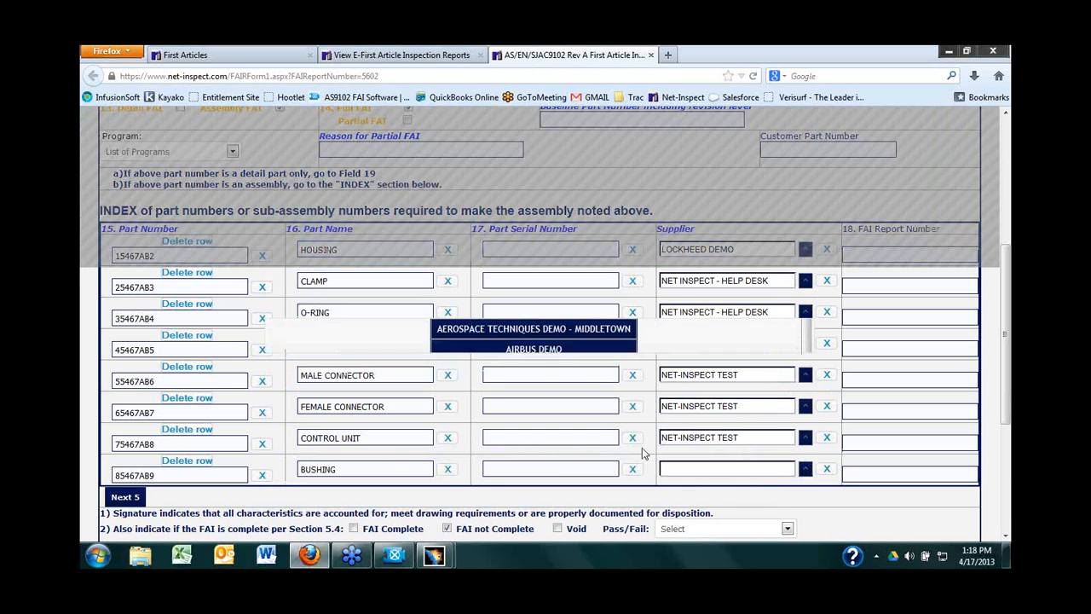
pyautogui.click(529, 362)
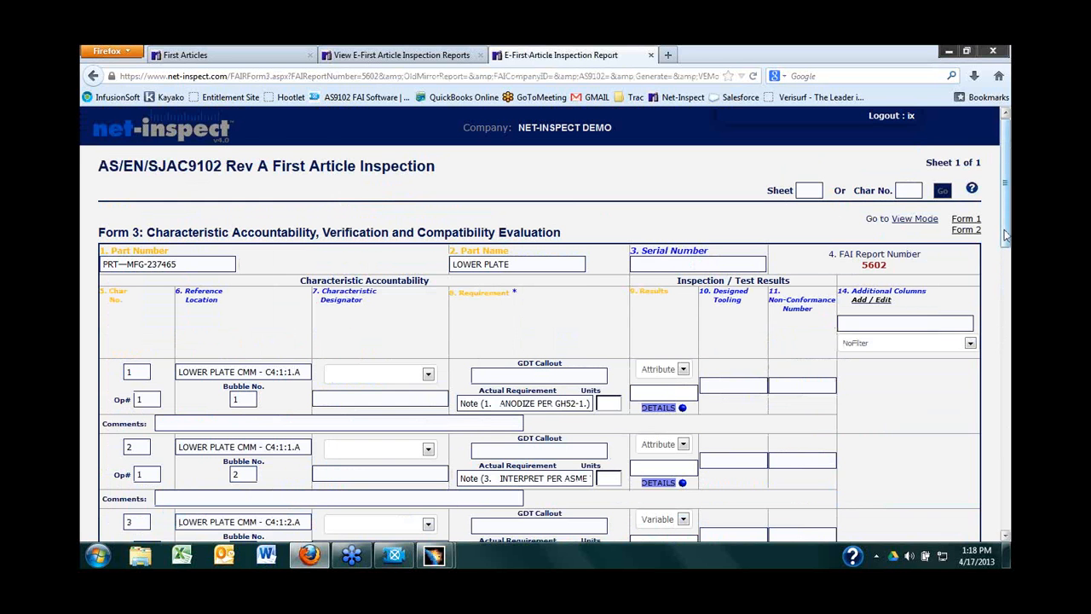
# Step: Review the first characteristics in Form 3, checking the reference location and actual requirement of characteristic 1
pyautogui.moveTo(1006, 235); pyautogui.dragTo(1007, 270)
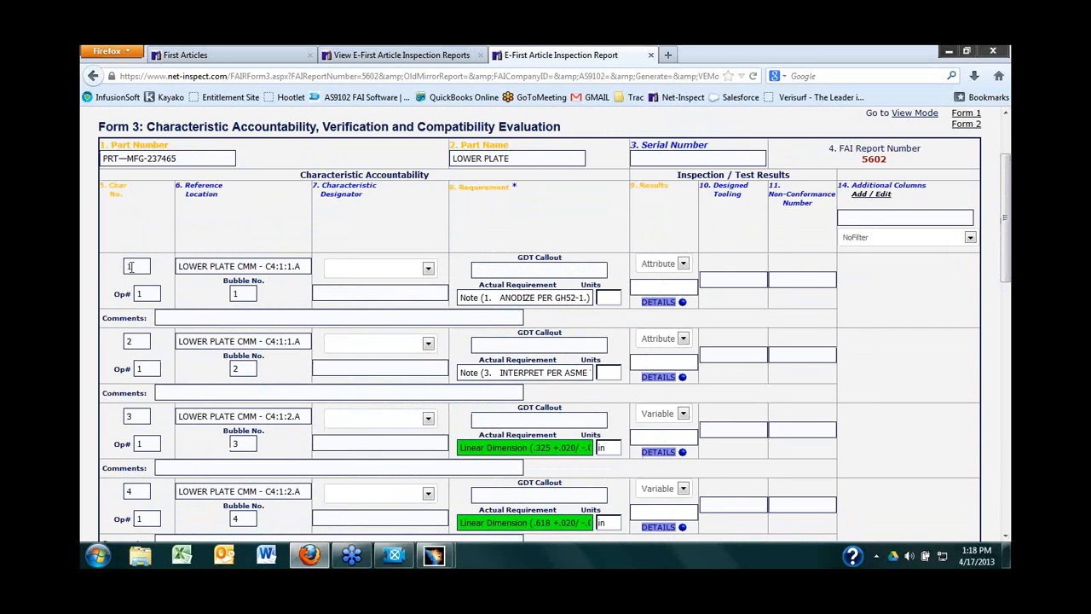
pyautogui.moveTo(179, 266); pyautogui.dragTo(303, 266)
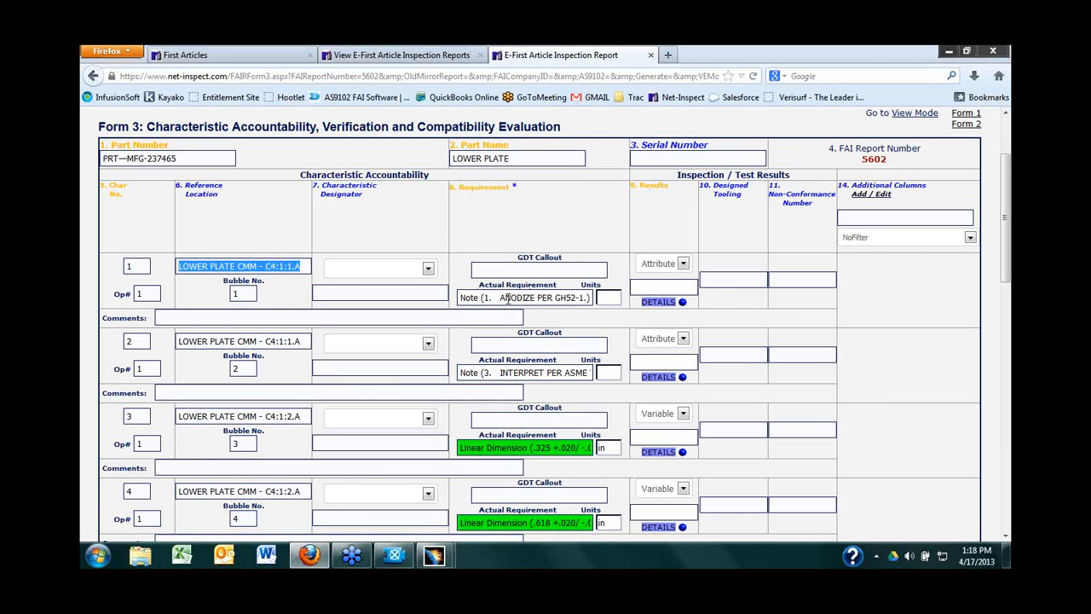
pyautogui.moveTo(461, 297); pyautogui.dragTo(543, 298)
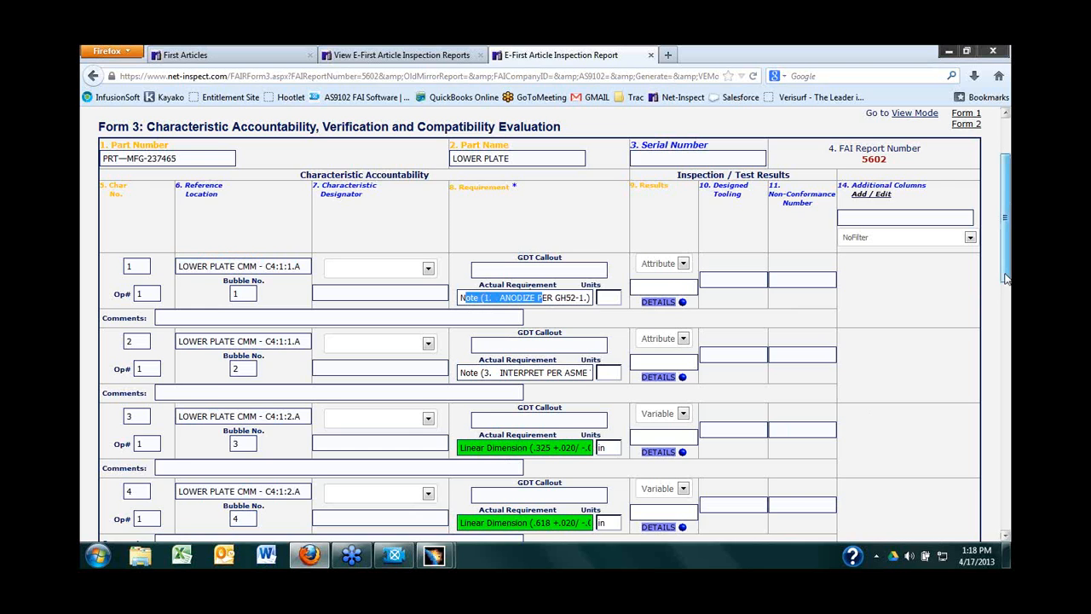
pyautogui.moveTo(1007, 280)
pyautogui.mouseDown()
pyautogui.moveTo(1007, 381)
pyautogui.moveTo(1007, 287)
pyautogui.mouseUp()
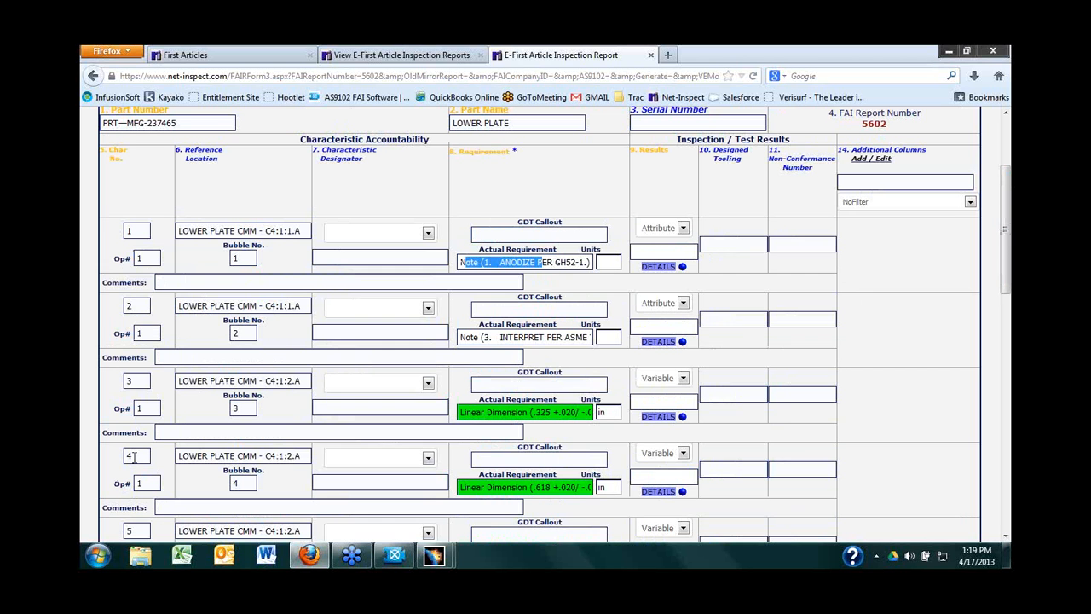
# Step: Switch to the lower plate project in InspectionXpert OnDemand and dismiss the Windows color scheme prompt
pyautogui.click(406, 563)
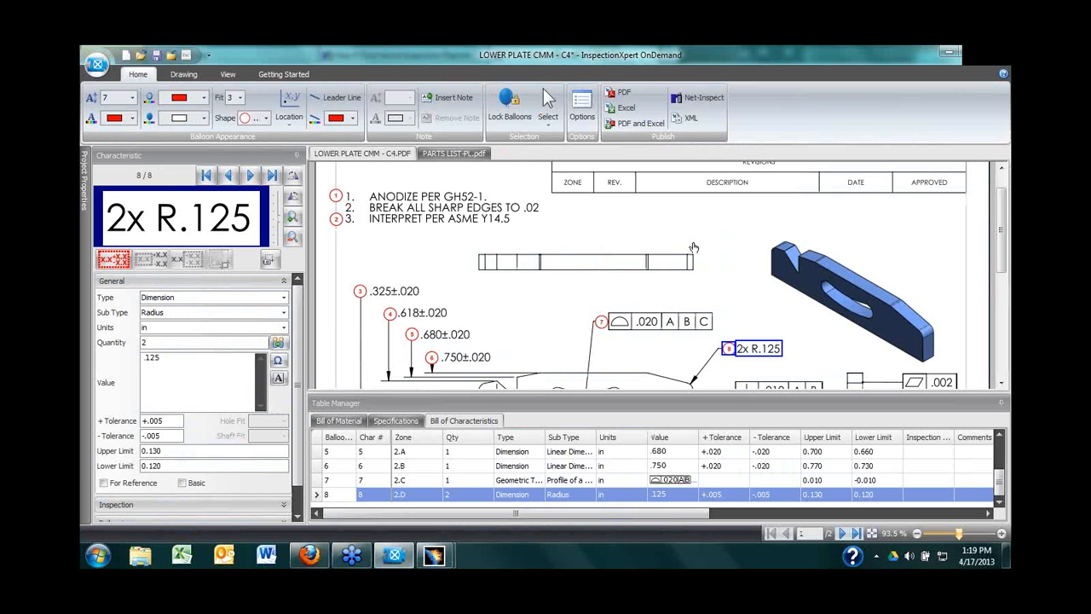
pyautogui.moveTo(435, 558)
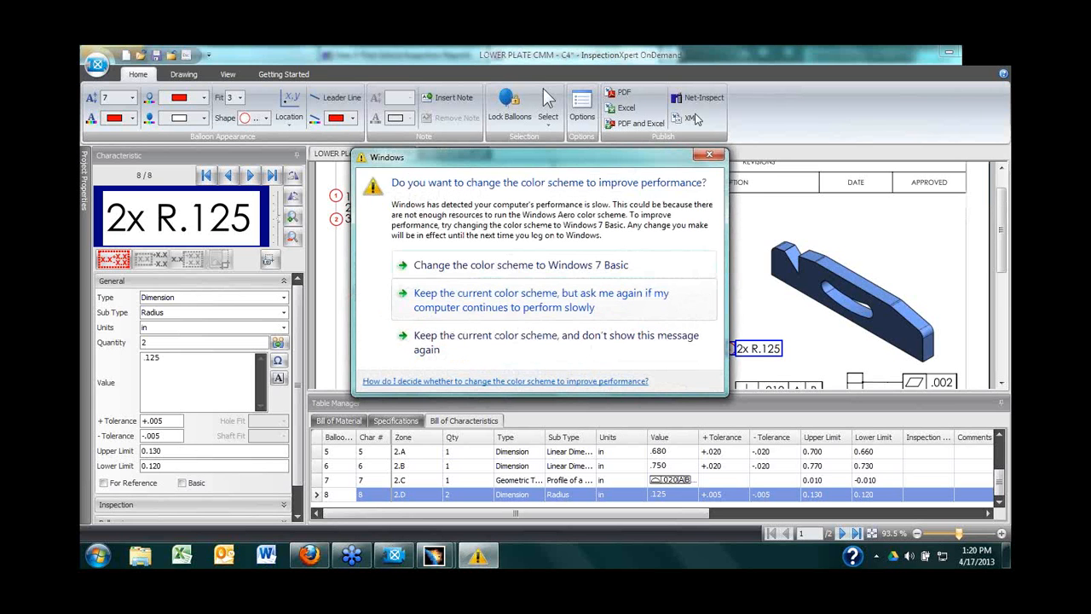
pyautogui.click(710, 154)
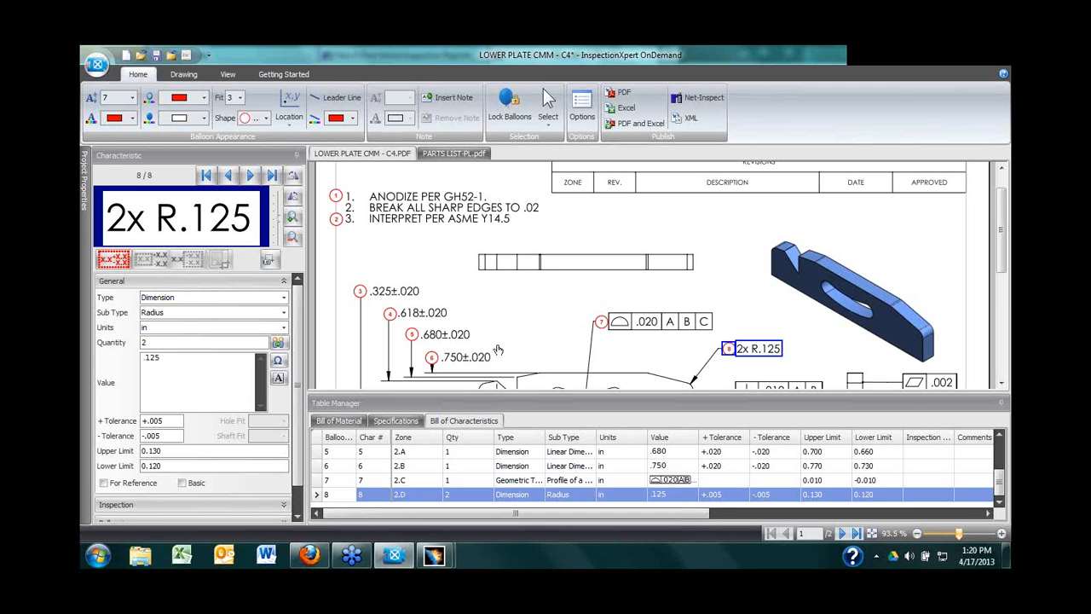
# Step: Switch to the Motor Adaptor part in CATIA V5 and extract its characteristics with InspectionXpert, accepting the general and remaining settings
pyautogui.moveTo(445, 563)
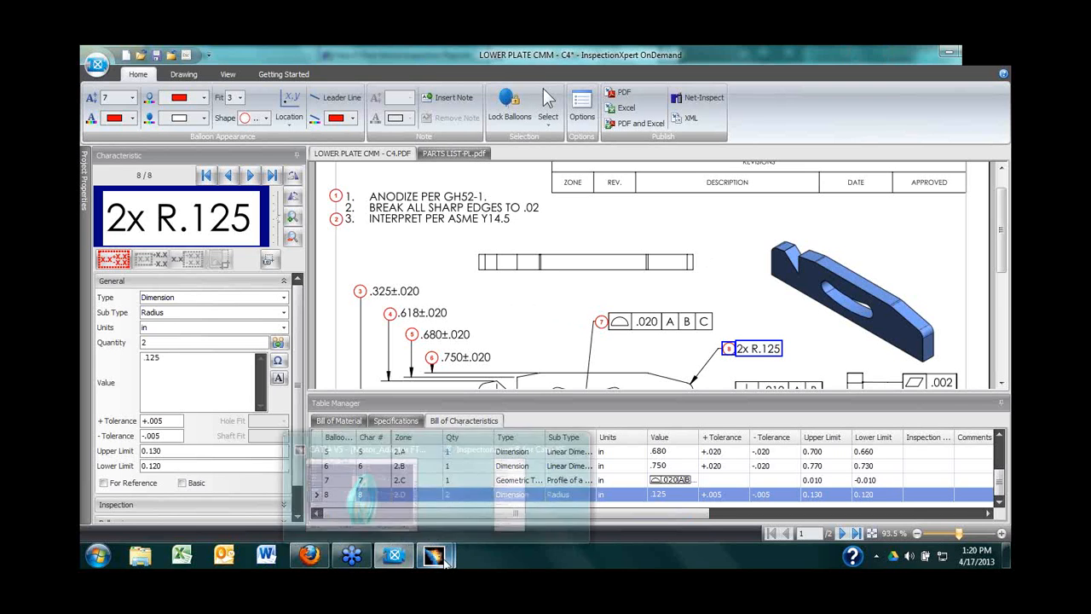
pyautogui.click(392, 486)
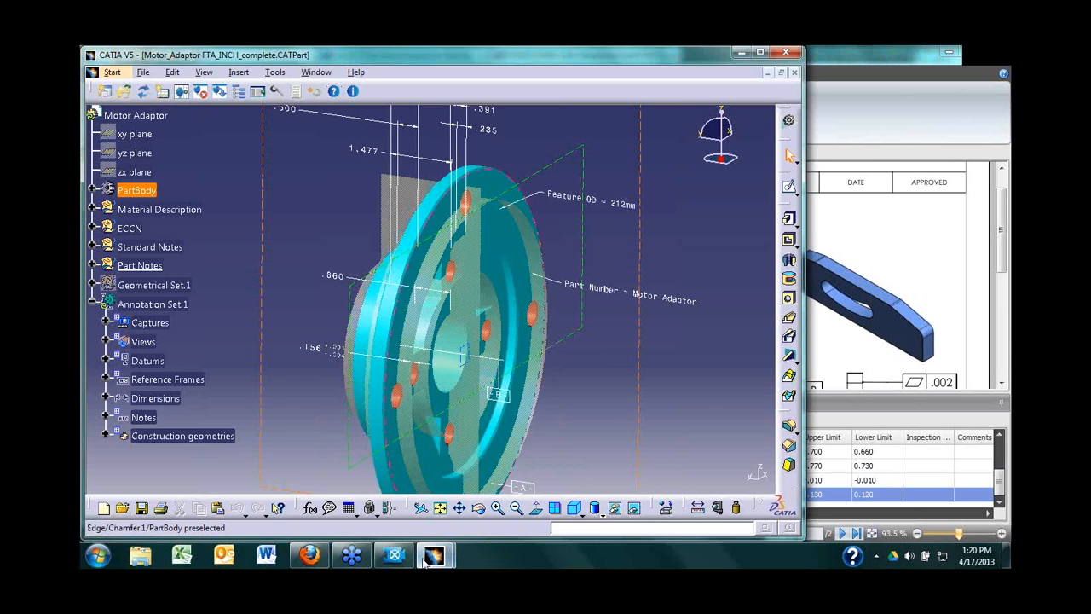
pyautogui.click(503, 490)
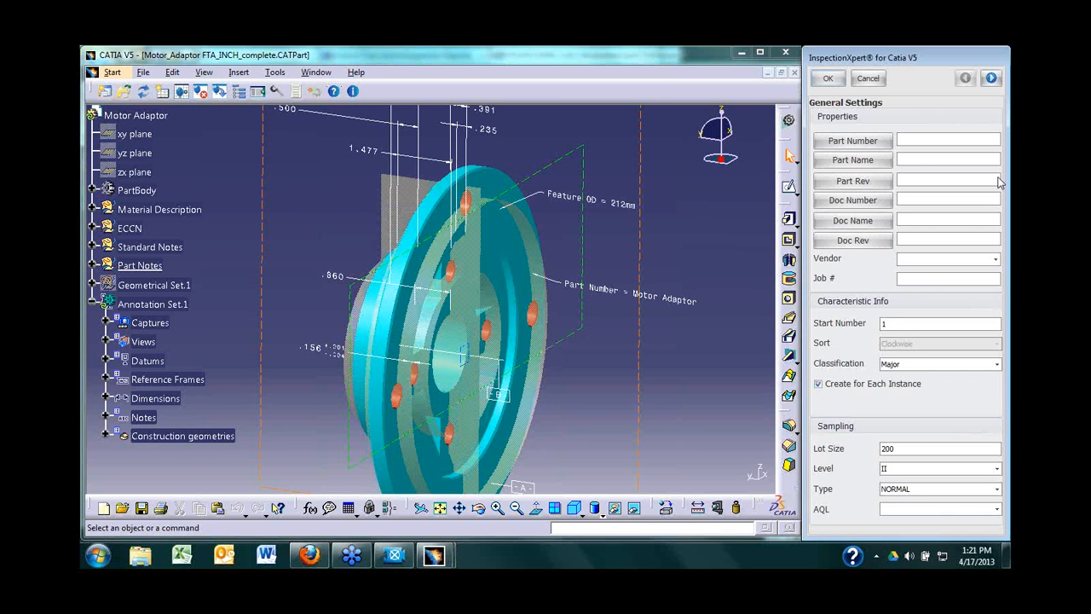
pyautogui.click(992, 78)
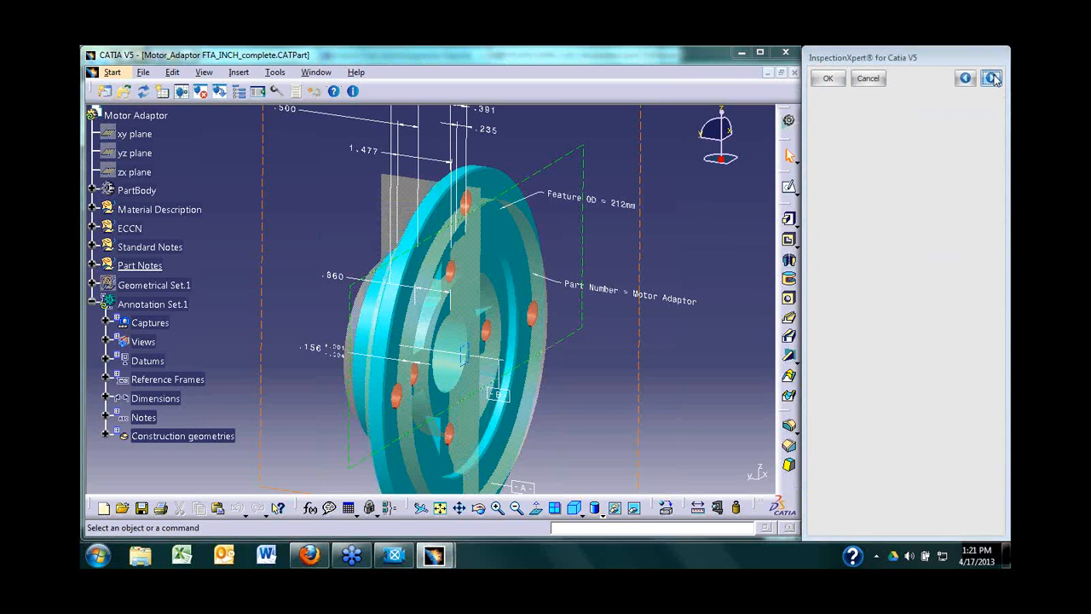
pyautogui.click(826, 80)
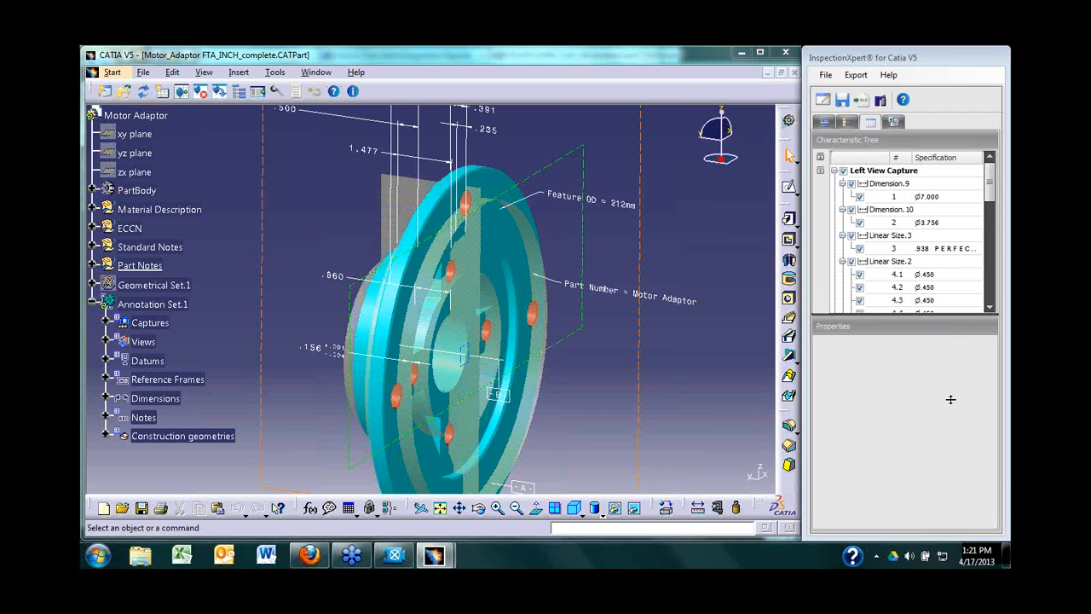
# Step: Enlarge the Characteristic Tree and balloon the Motor Adaptor annotations with red circles, using diamonds for key characteristics
pyautogui.moveTo(951, 399); pyautogui.dragTo(950, 400)
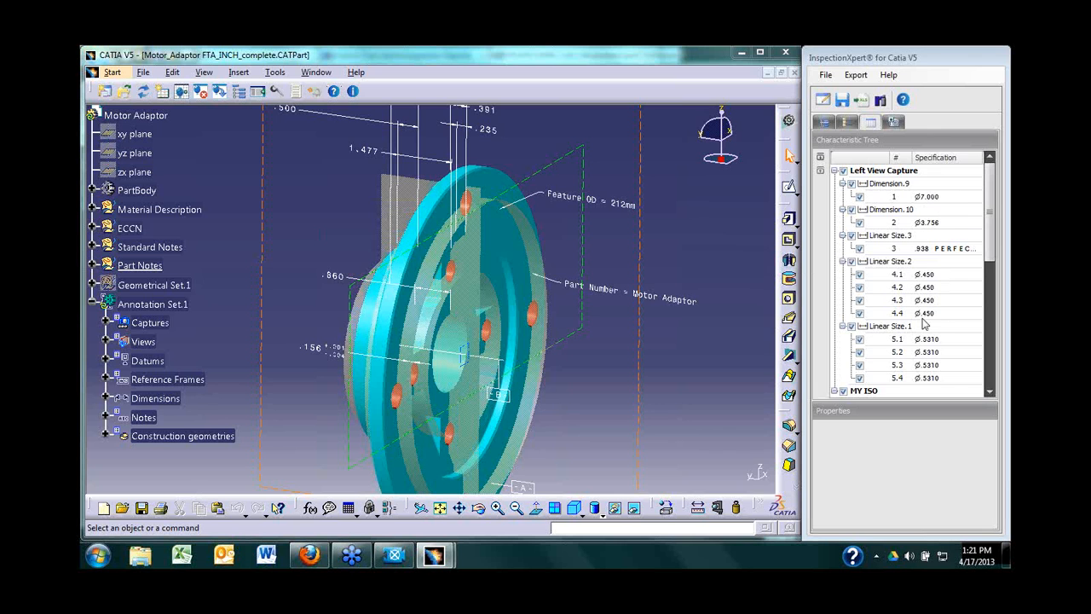
pyautogui.moveTo(993, 261)
pyautogui.mouseDown()
pyautogui.moveTo(984, 400)
pyautogui.moveTo(990, 243)
pyautogui.mouseUp()
pyautogui.click(188, 92)
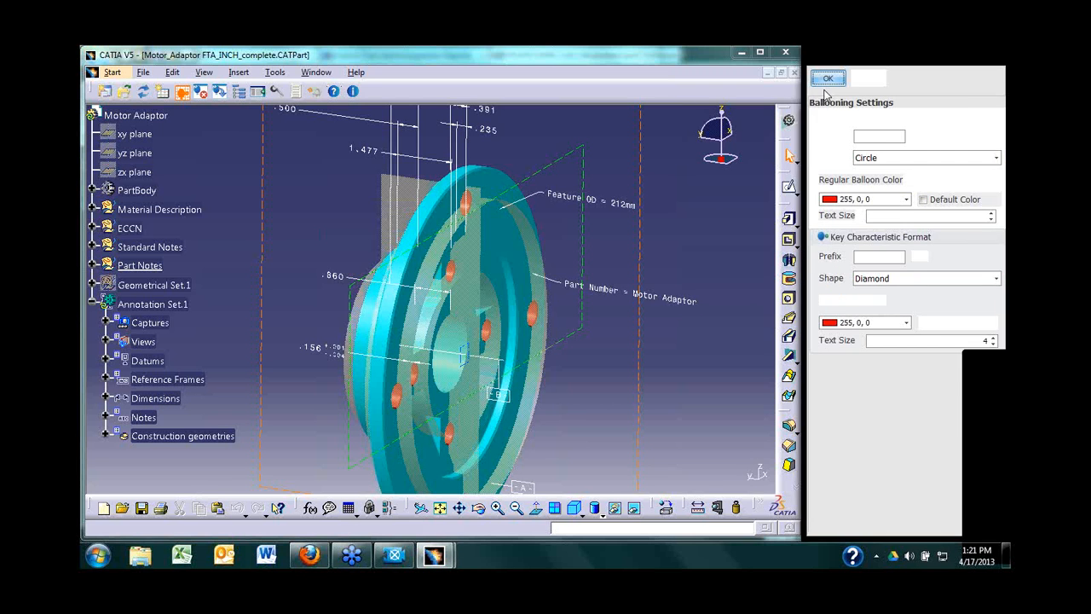
# Step: Display the Left View Capture of the annotation set and examine its balloons up close
pyautogui.click(106, 323)
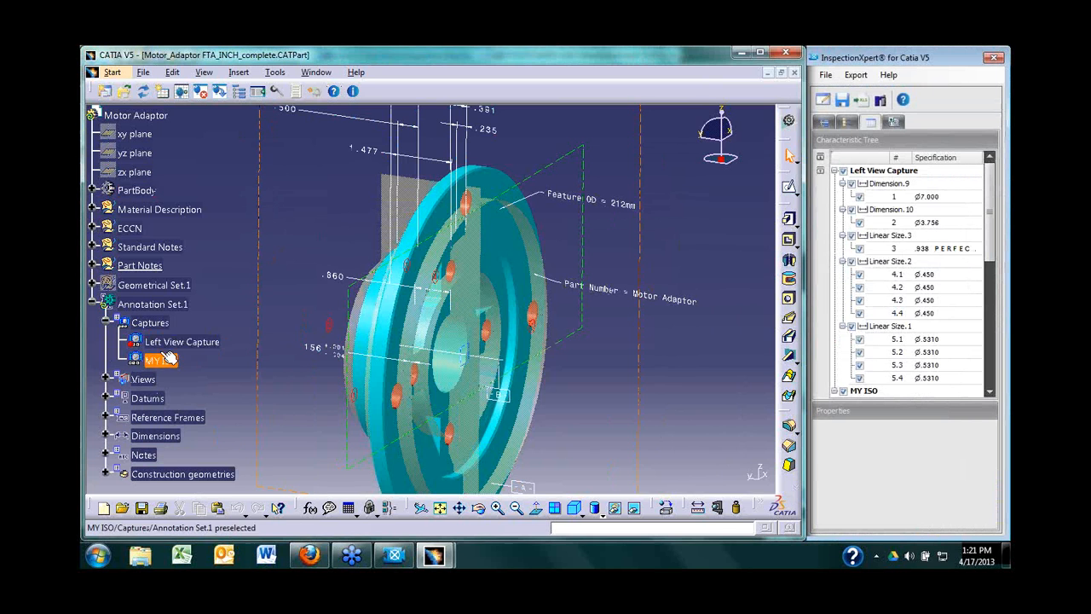
pyautogui.click(169, 342)
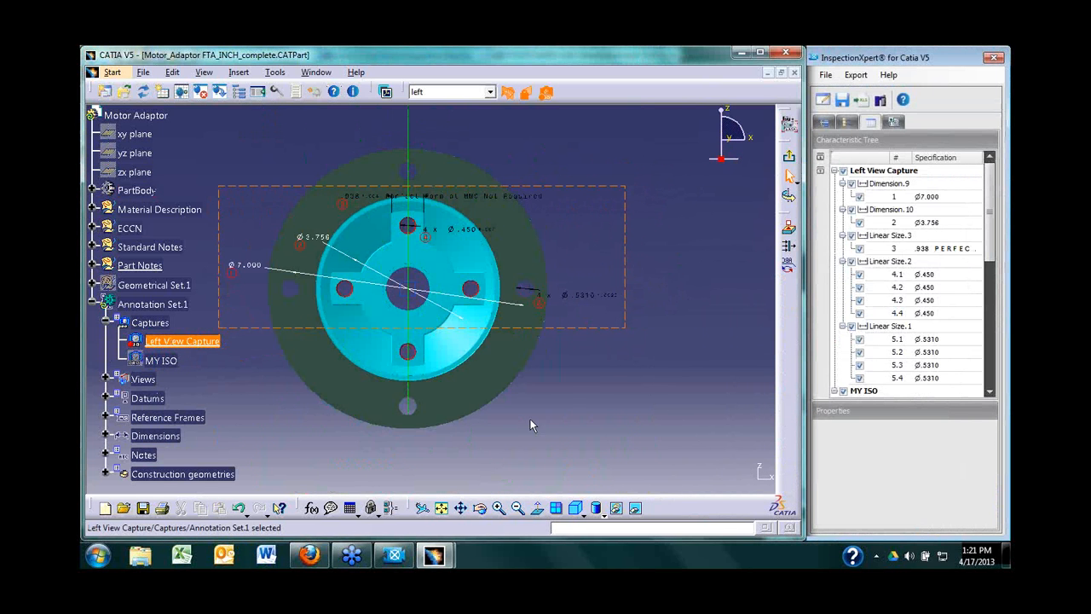
pyautogui.click(498, 509)
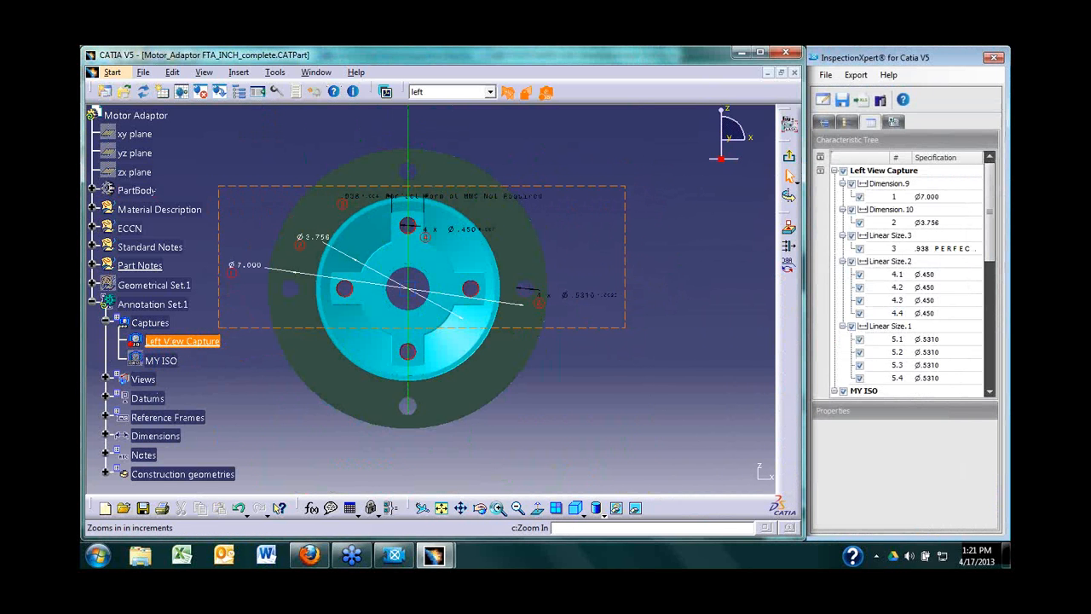
pyautogui.click(499, 509)
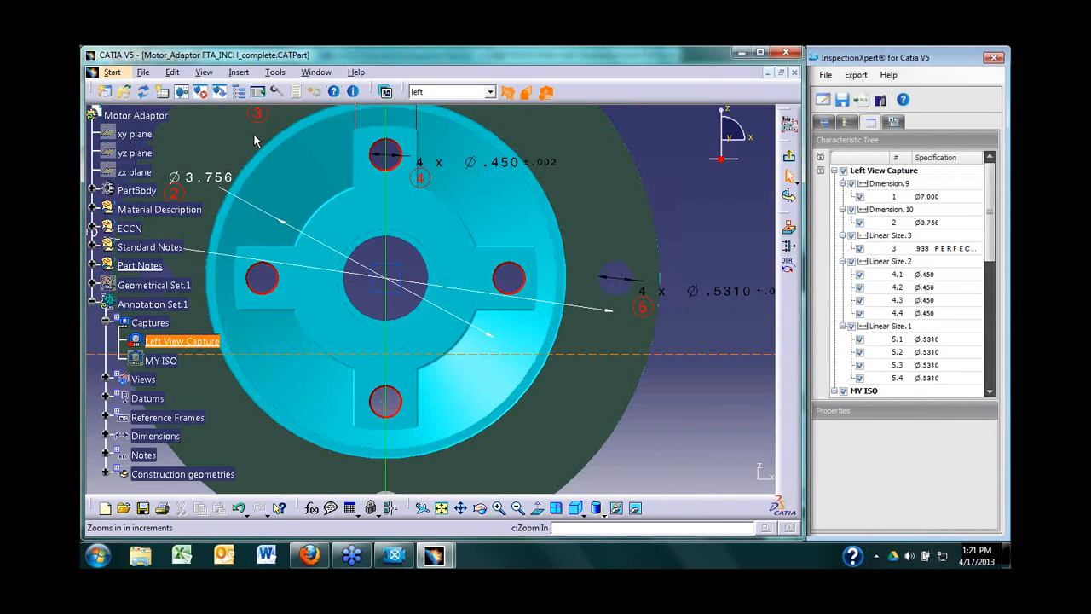
pyautogui.moveTo(592, 426); pyautogui.dragTo(707, 521, button='middle')
pyautogui.moveTo(214, 275); pyautogui.dragTo(277, 202, button='middle')
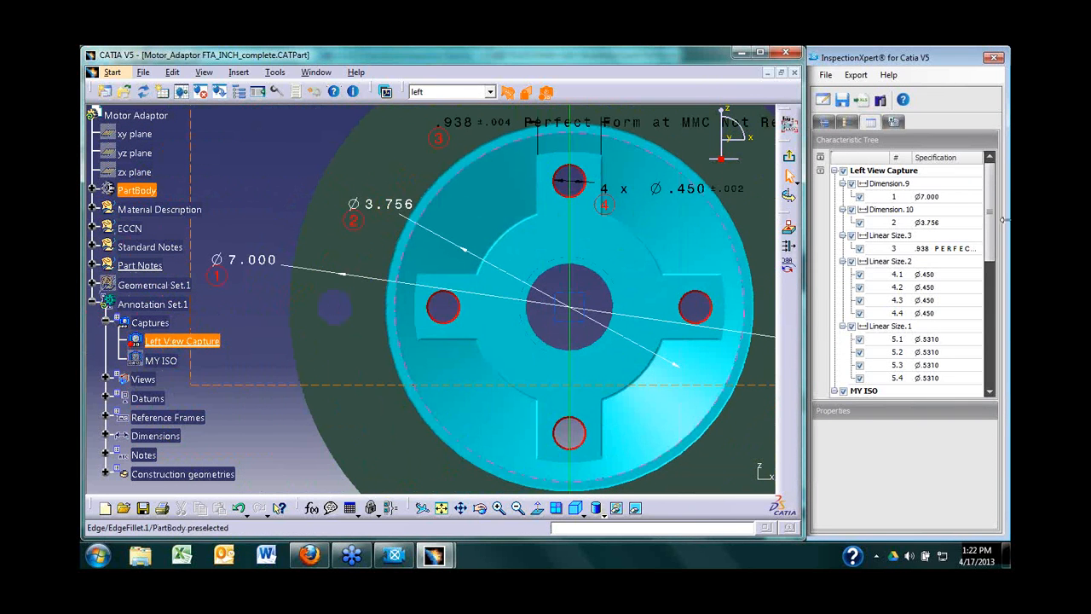
# Step: Look over the specifications data and characteristic tree, and generate image captures of the Left View Capture and MY ISO views
pyautogui.click(847, 122)
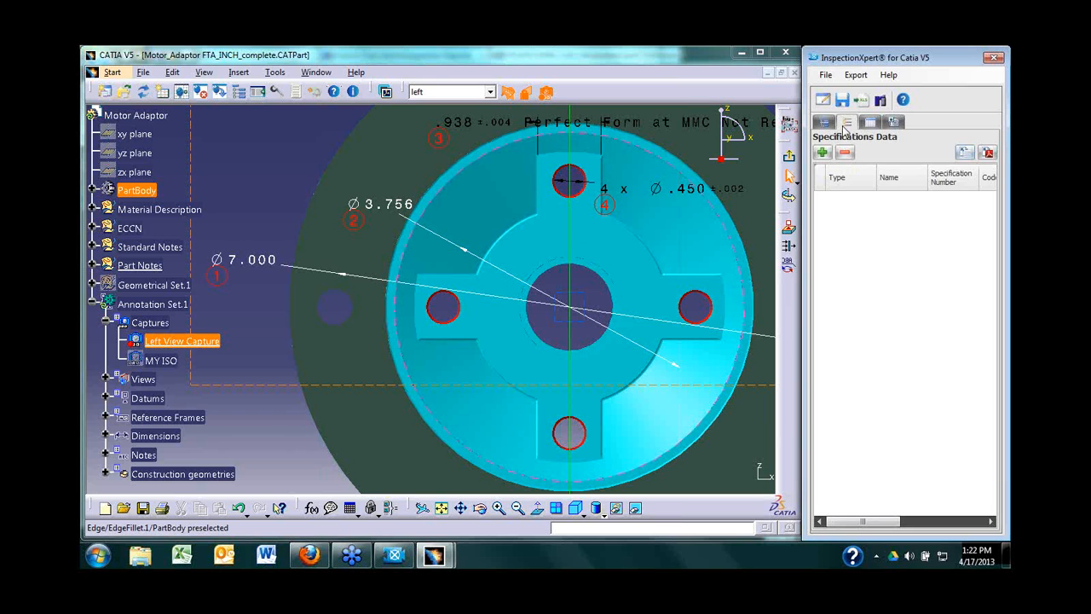
pyautogui.click(868, 123)
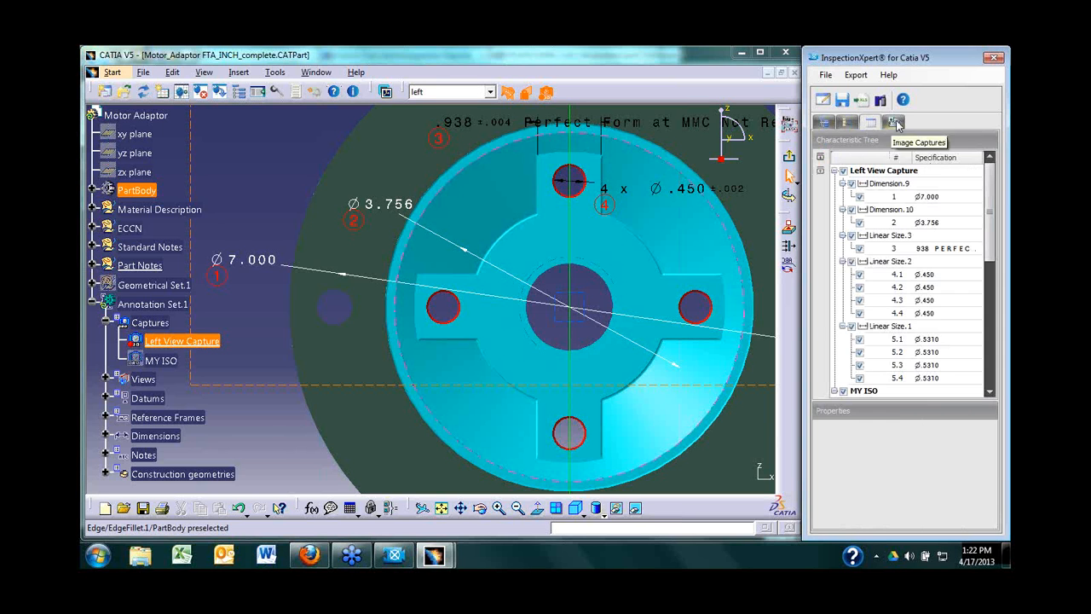
pyautogui.click(893, 122)
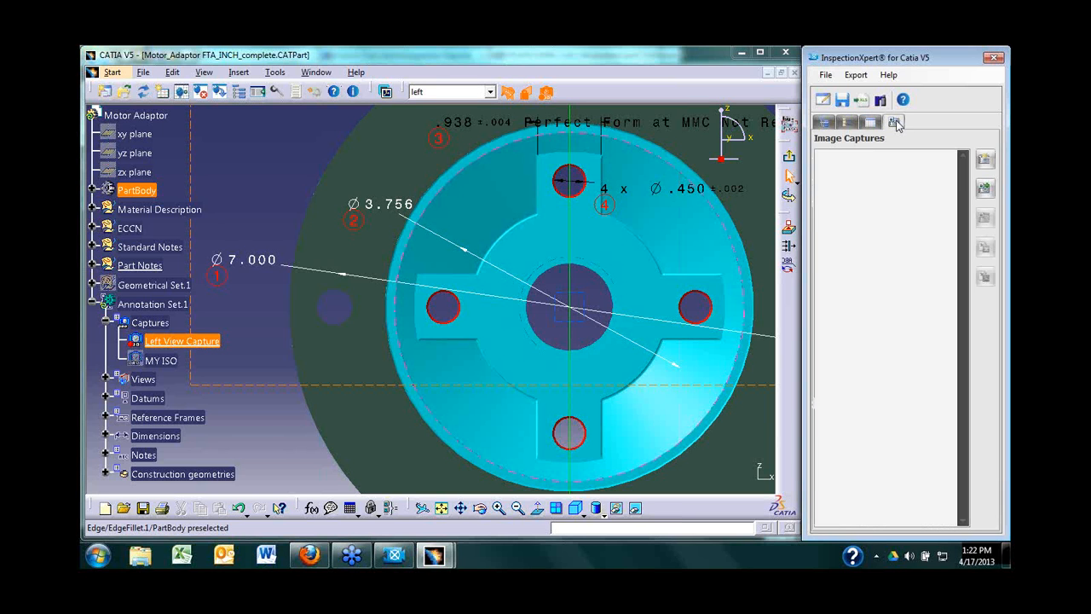
pyautogui.click(984, 161)
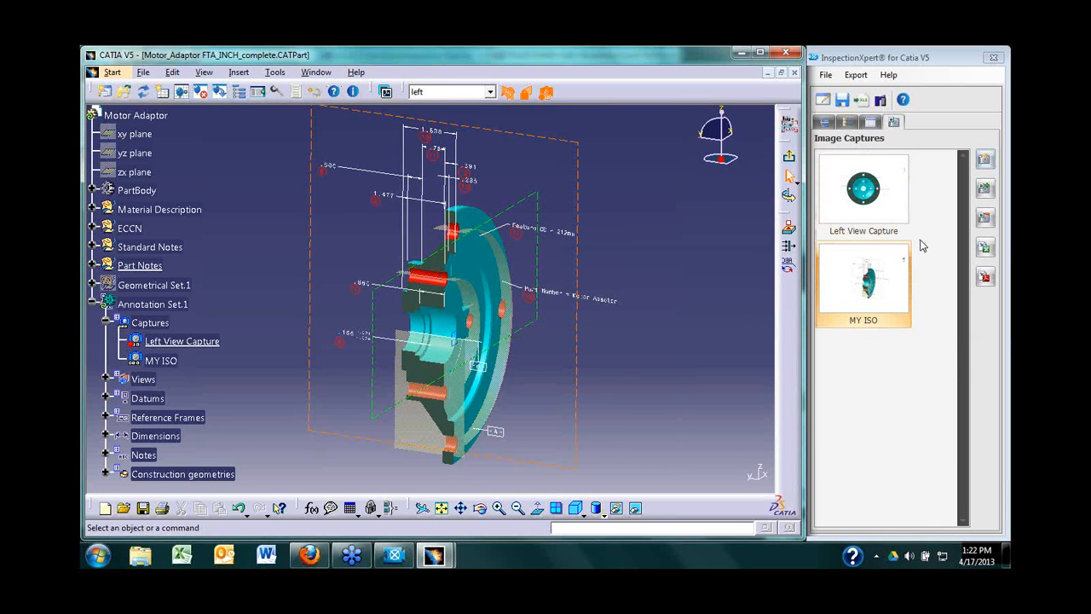
# Step: Start publishing to Net-Inspect and generate a PDF from the image captures, saved as Motor_Adaptor FTA_INCH_complete.pdf
pyautogui.click(883, 105)
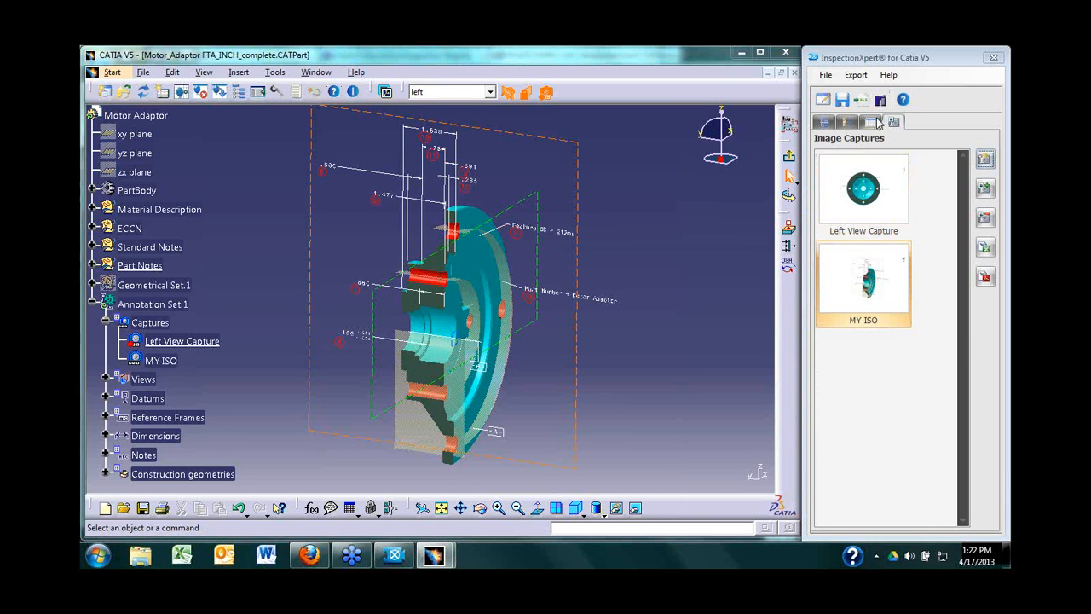
pyautogui.click(883, 104)
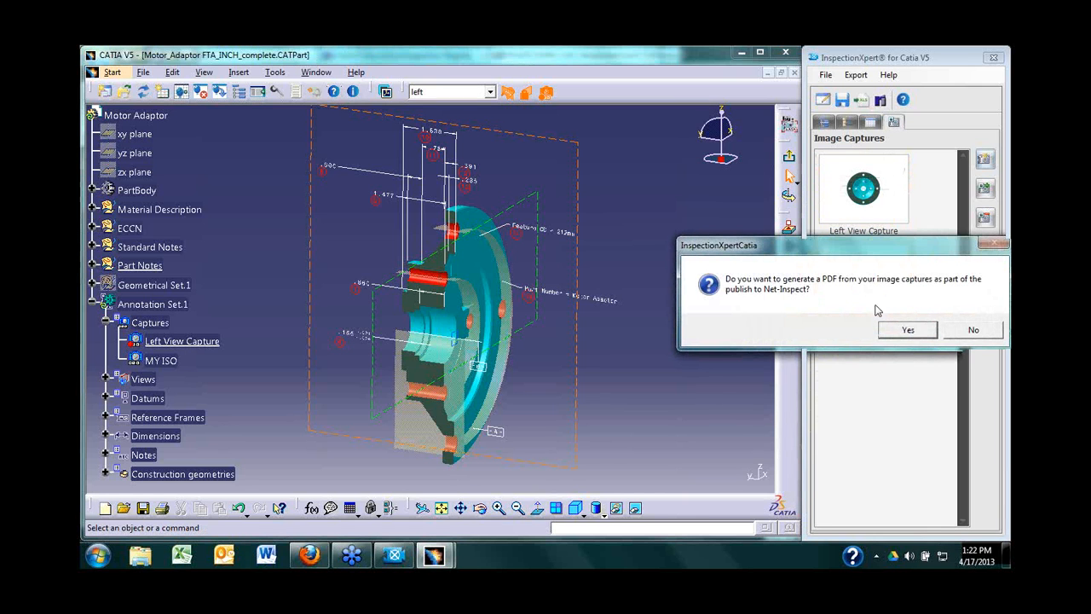
pyautogui.click(930, 330)
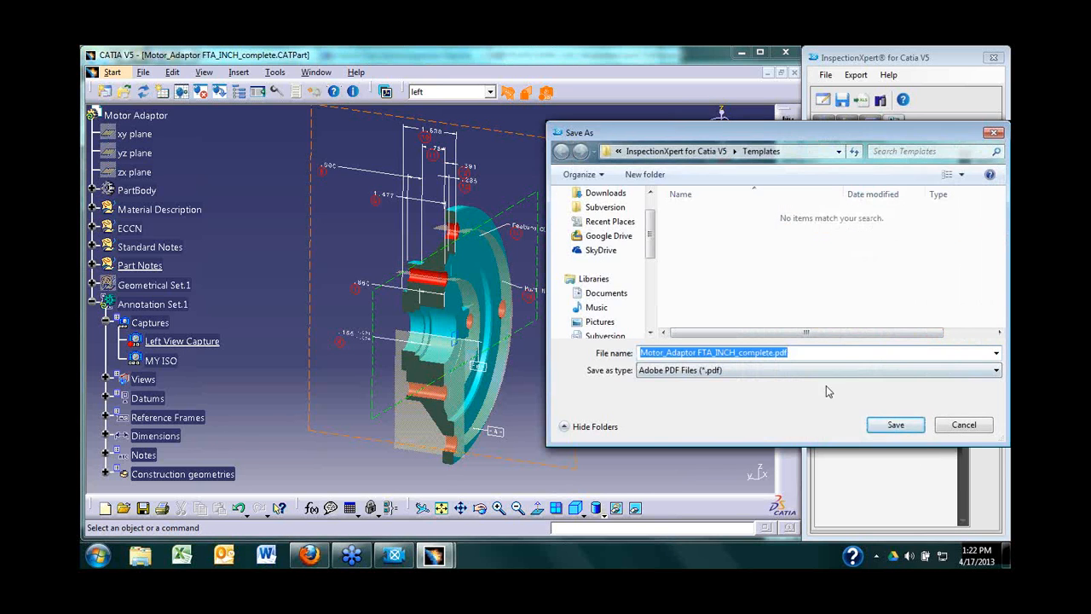
pyautogui.click(908, 431)
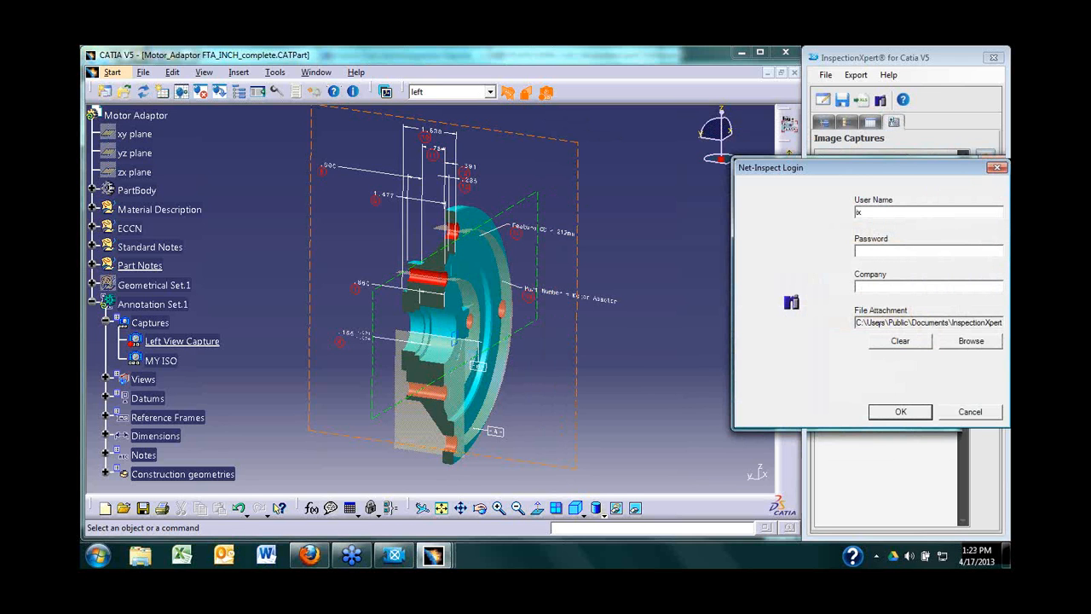
# Step: Try to log in to Net-Inspect with the account password and company for the upload
pyautogui.write('**********')
pyautogui.click(927, 414)
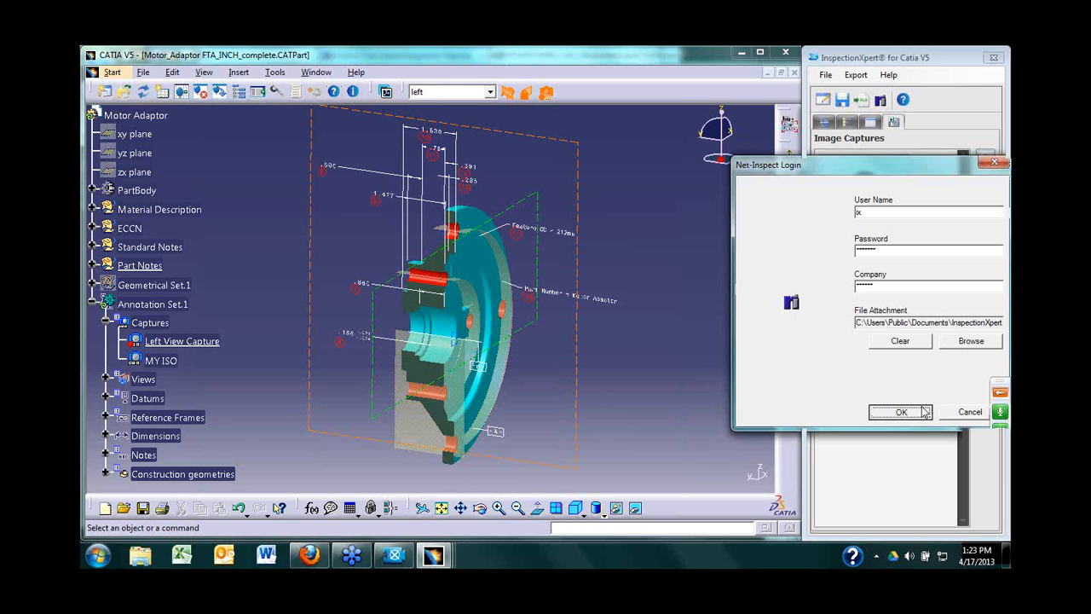
pyautogui.press('Return')
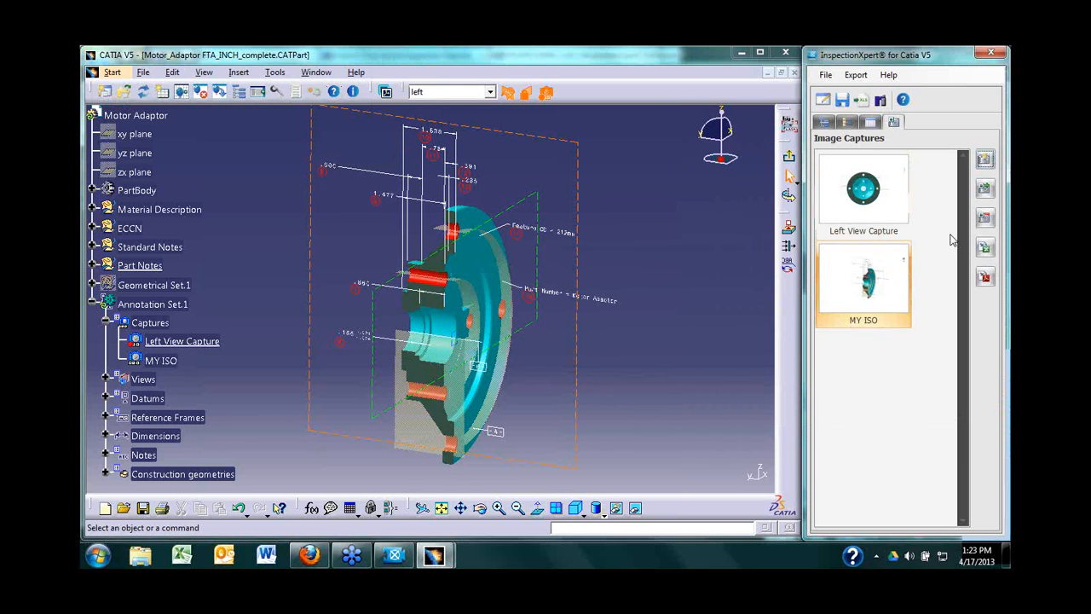
# Step: Restart publishing to Net-Inspect and generate the capture PDF again, replacing the existing Motor_Adaptor FTA_INCH_complete.pdf
pyautogui.click(881, 102)
pyautogui.click(904, 331)
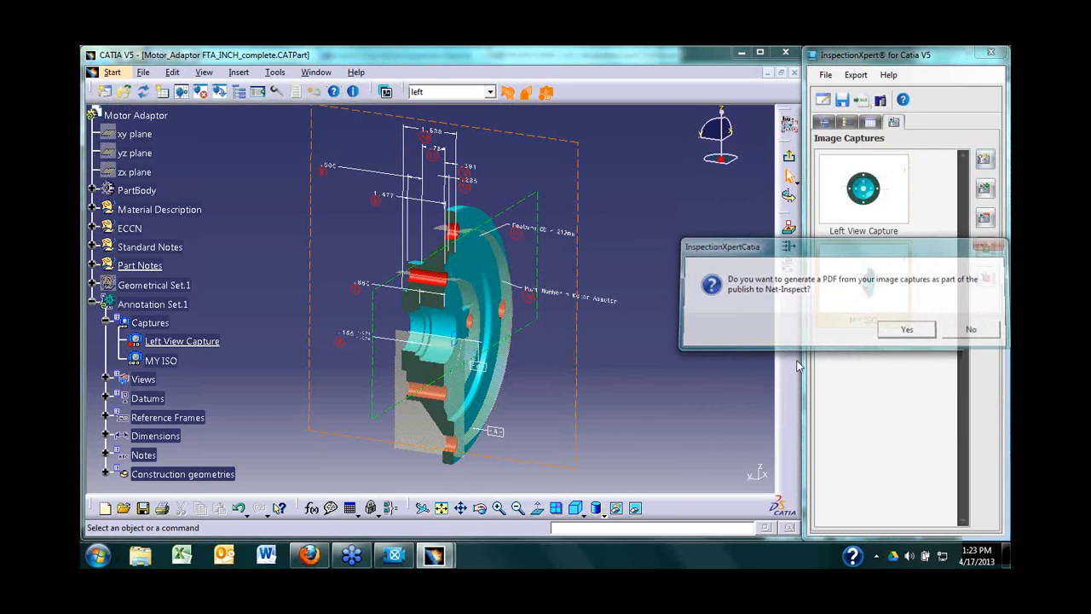
pyautogui.click(895, 425)
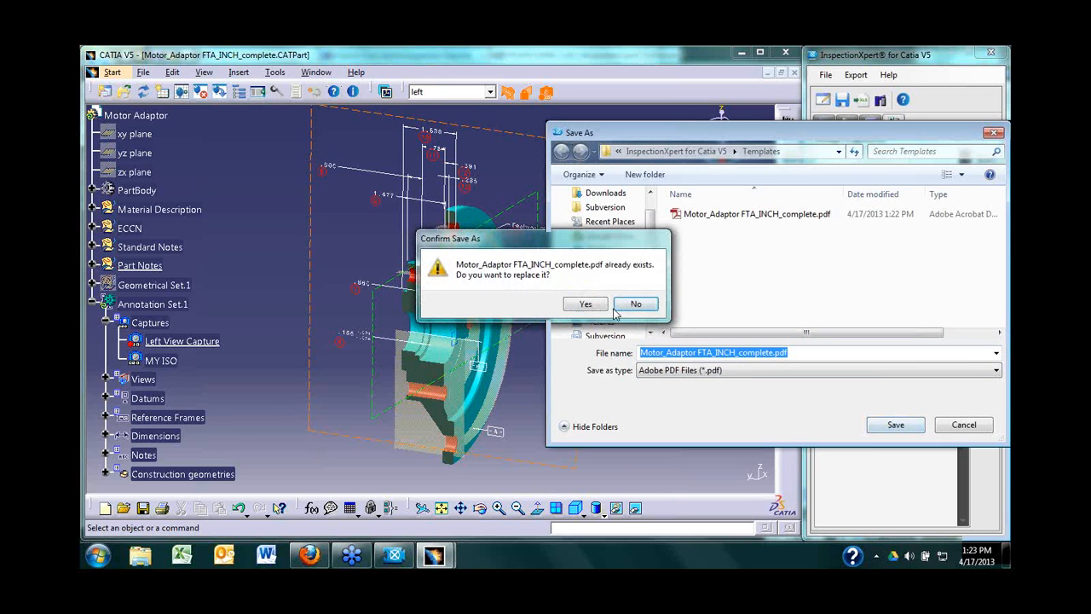
pyautogui.click(598, 308)
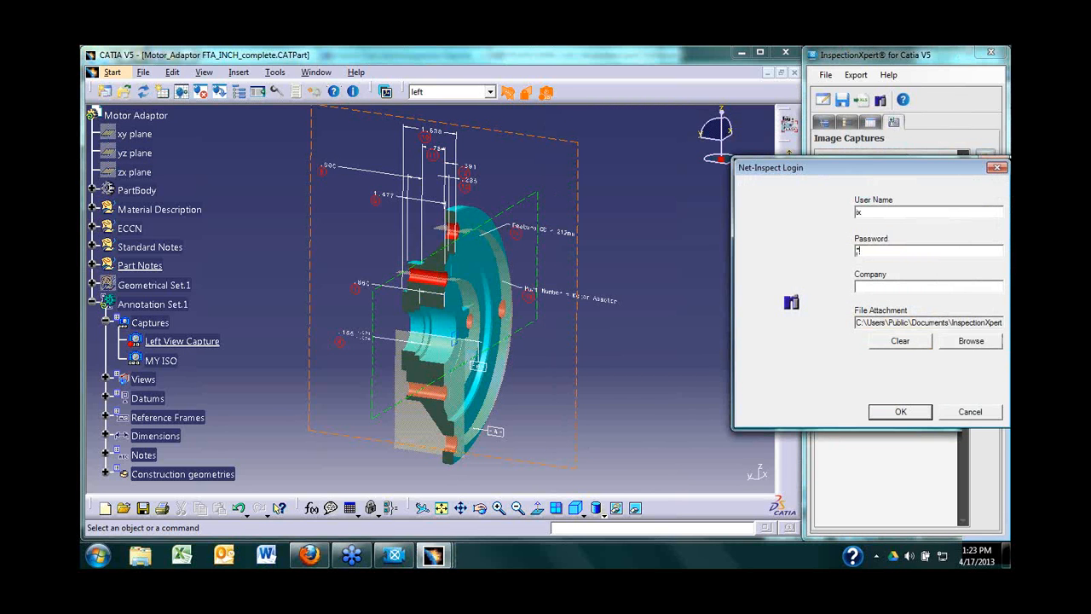
# Step: Re-enter the account password, fill in the company, and log in to Net-Inspect to upload the Motor Adaptor FAI
pyautogui.write('***')
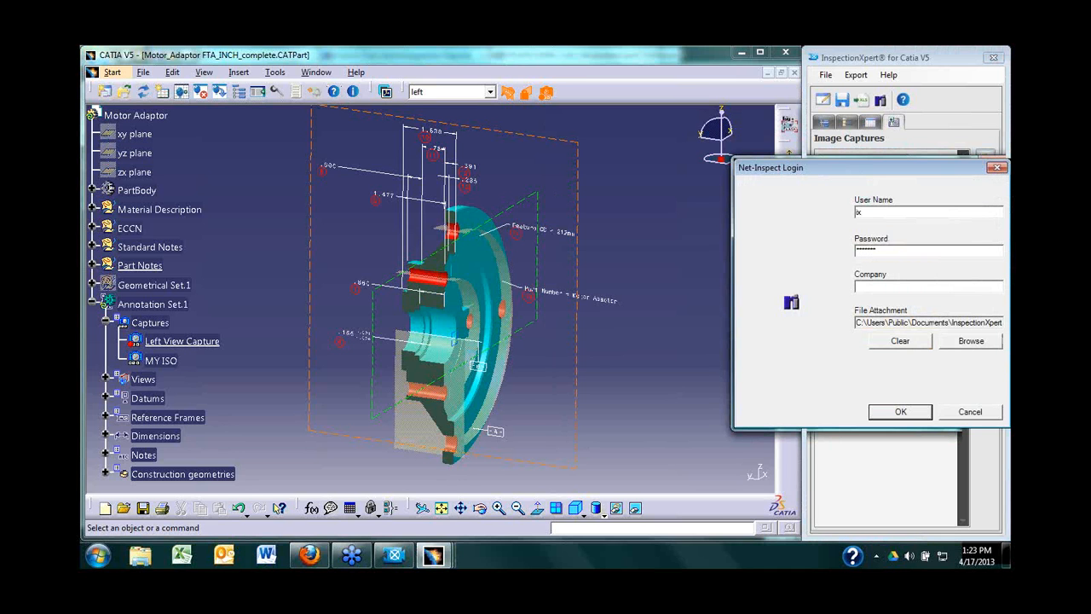
pyautogui.press('BackSpace')
pyautogui.press('BackSpace')
pyautogui.press('BackSpace')
pyautogui.press('BackSpace')
pyautogui.press('BackSpace')
pyautogui.press('BackSpace')
pyautogui.press('BackSpace')
pyautogui.press('BackSpace')
pyautogui.write('***********')
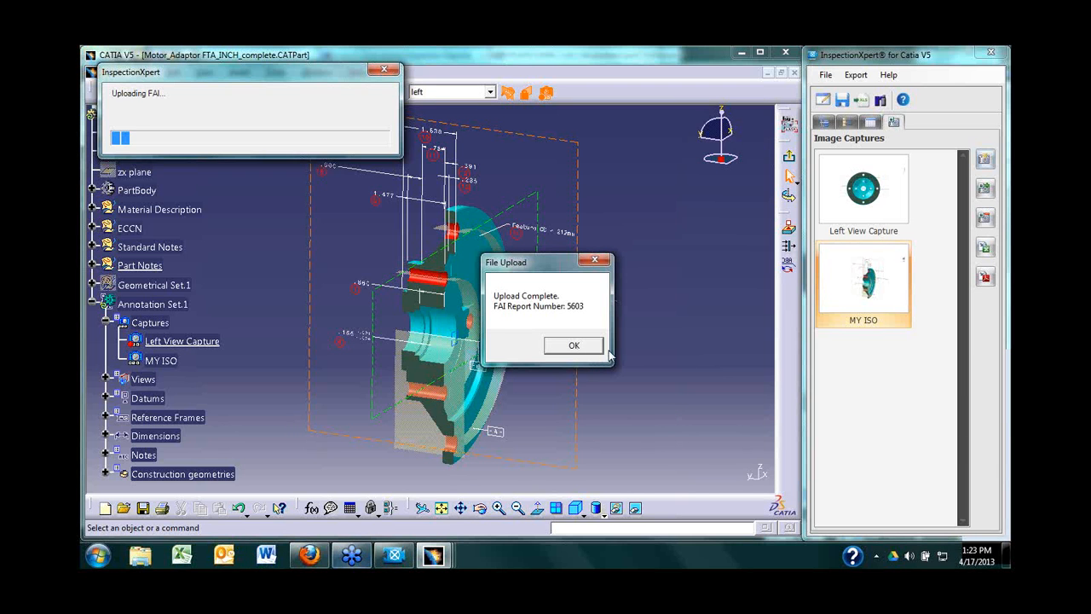
# Step: Switch to Firefox and open the full list of E-First Article reports from the Net-Inspect First Articles portal
pyautogui.click(319, 558)
pyautogui.click(381, 57)
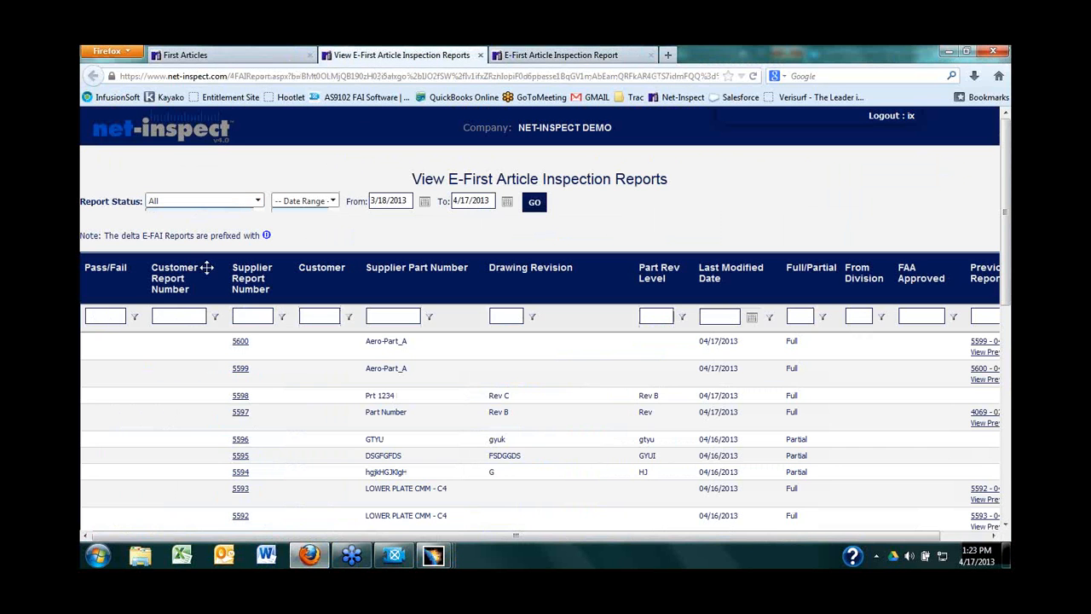
pyautogui.click(253, 59)
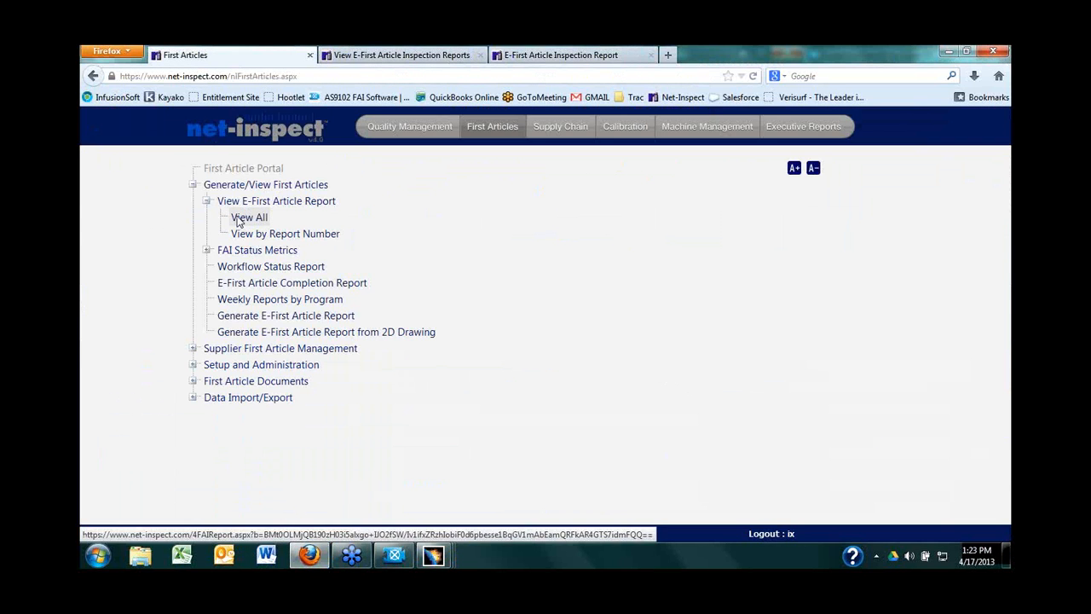
pyautogui.click(238, 218)
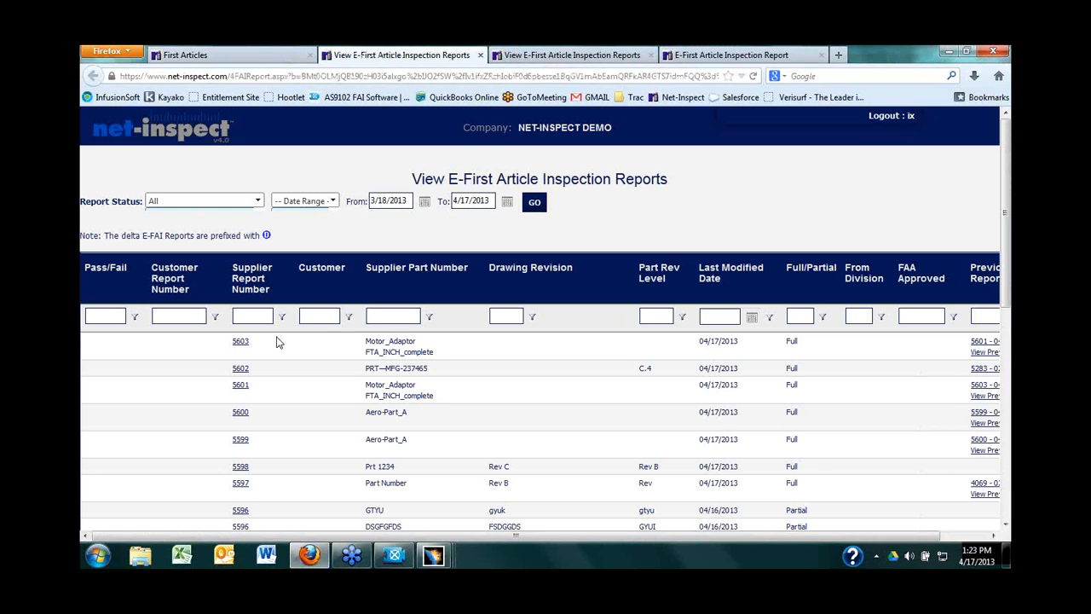
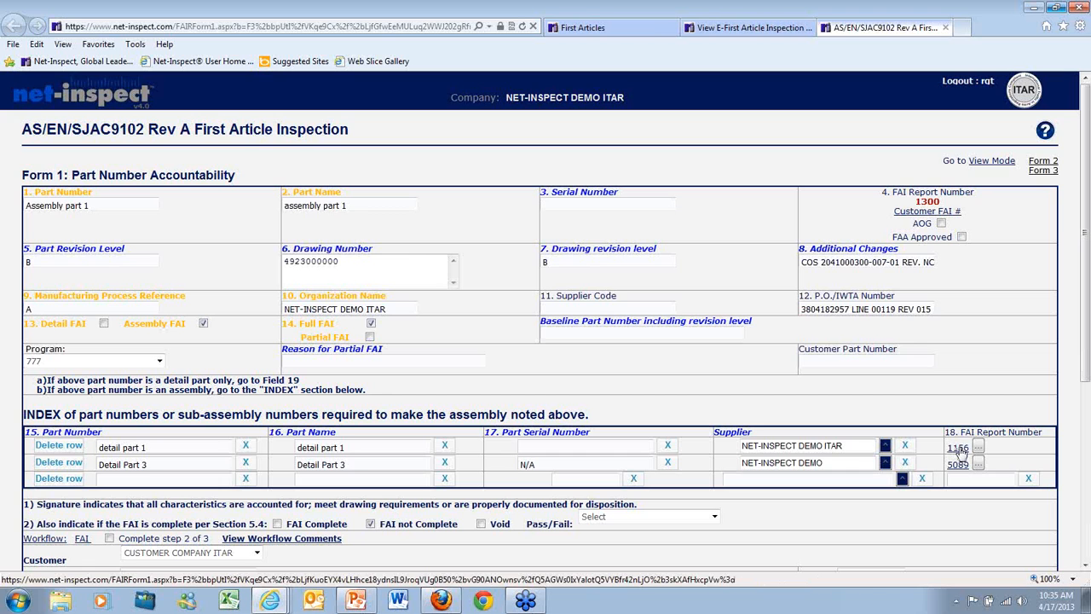
# Step: Examine the FAI report linked to detail part 1, and check the available Customer options on Form 1 of the assembly report
pyautogui.click(959, 449)
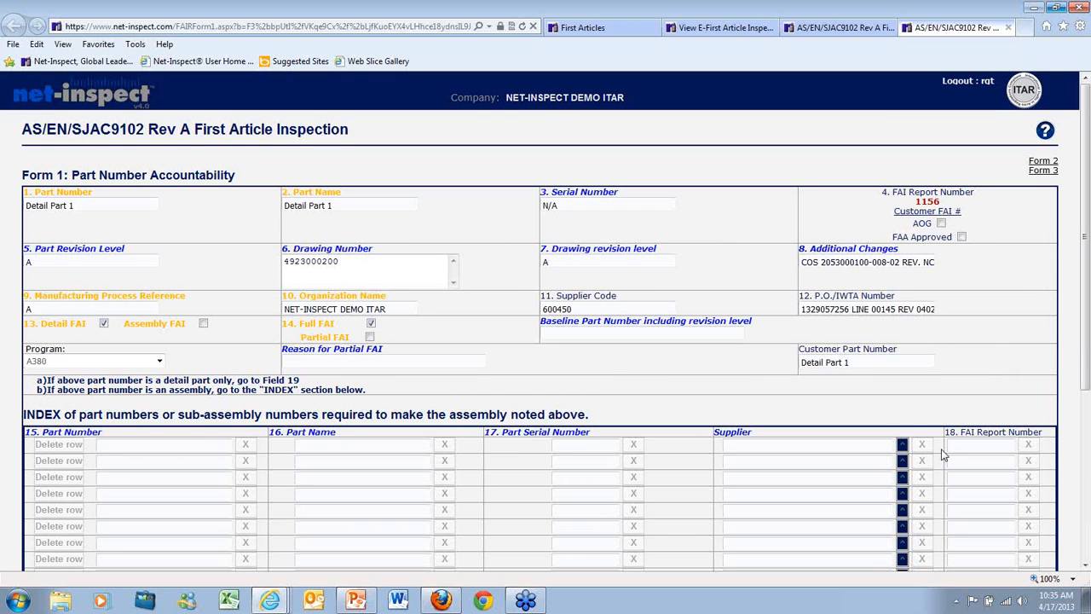
pyautogui.click(1010, 28)
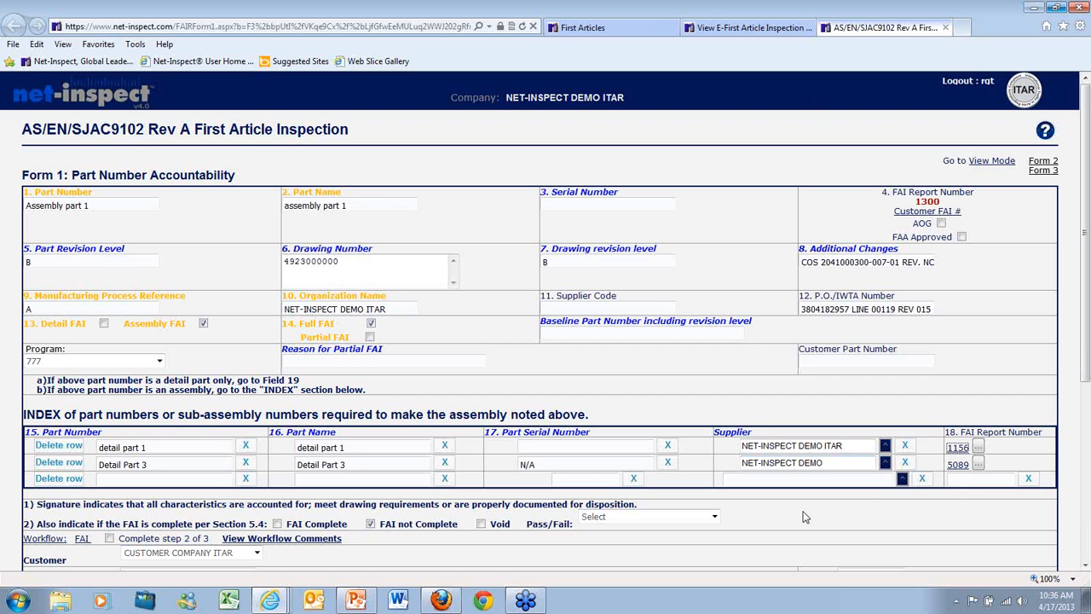
pyautogui.scroll(-1, 806, 517)
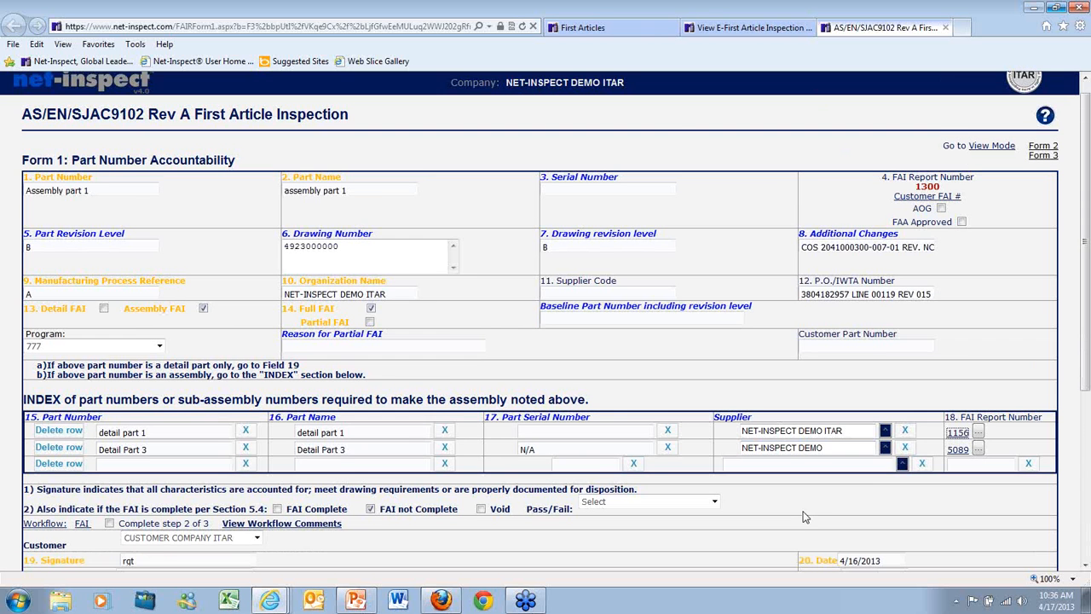
pyautogui.scroll(-1, 806, 518)
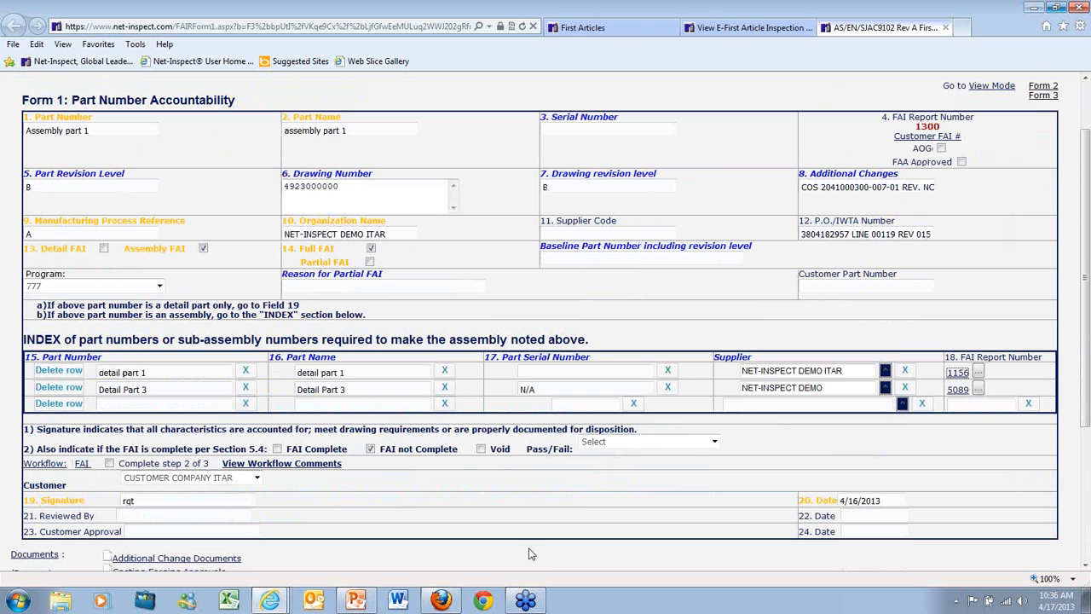
pyautogui.click(258, 478)
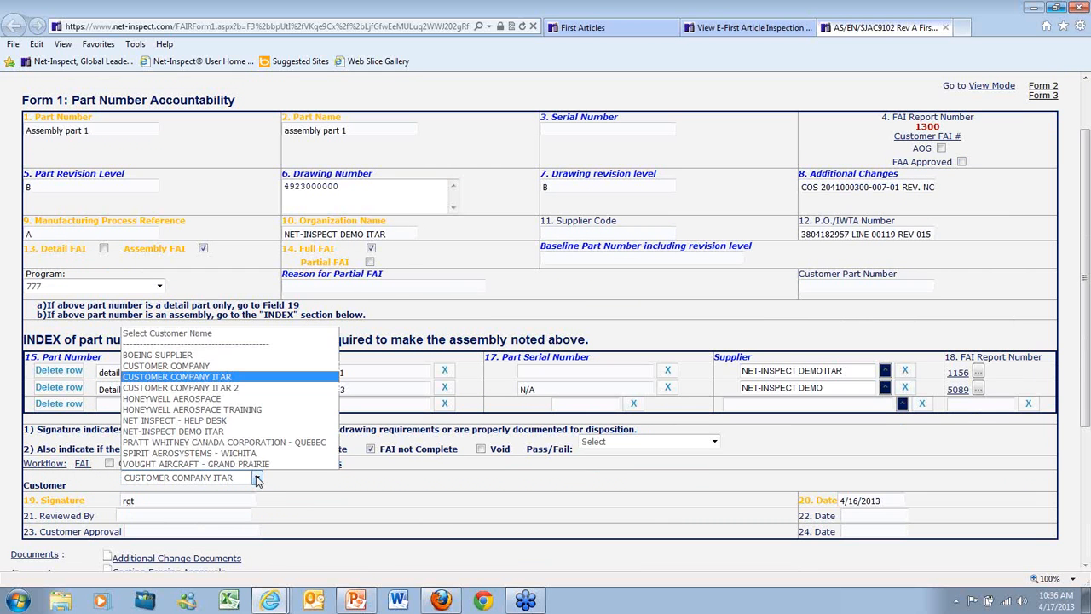
pyautogui.click(257, 479)
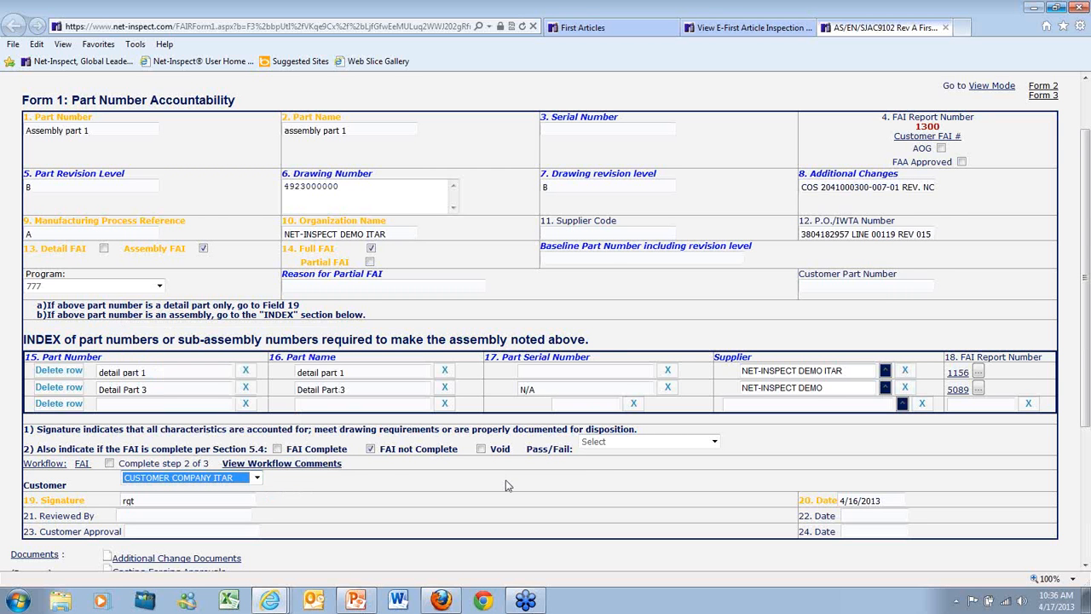
# Step: Go to Form 2, saving the changes, and review its materials, processes, functional test fields and document categories
pyautogui.scroll(2, 506, 486)
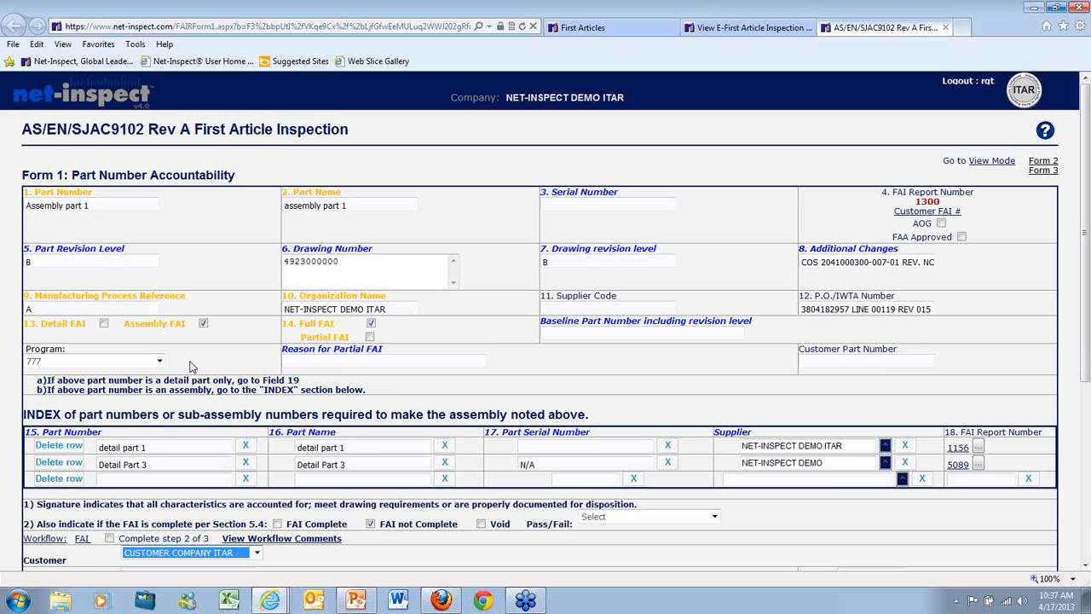
pyautogui.click(1043, 161)
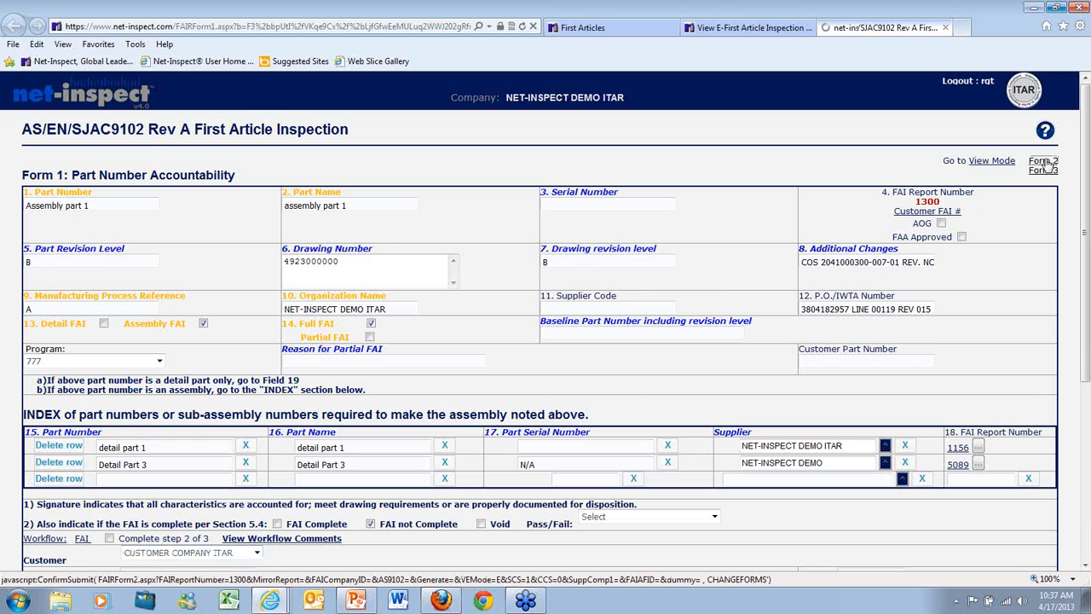
pyautogui.click(549, 369)
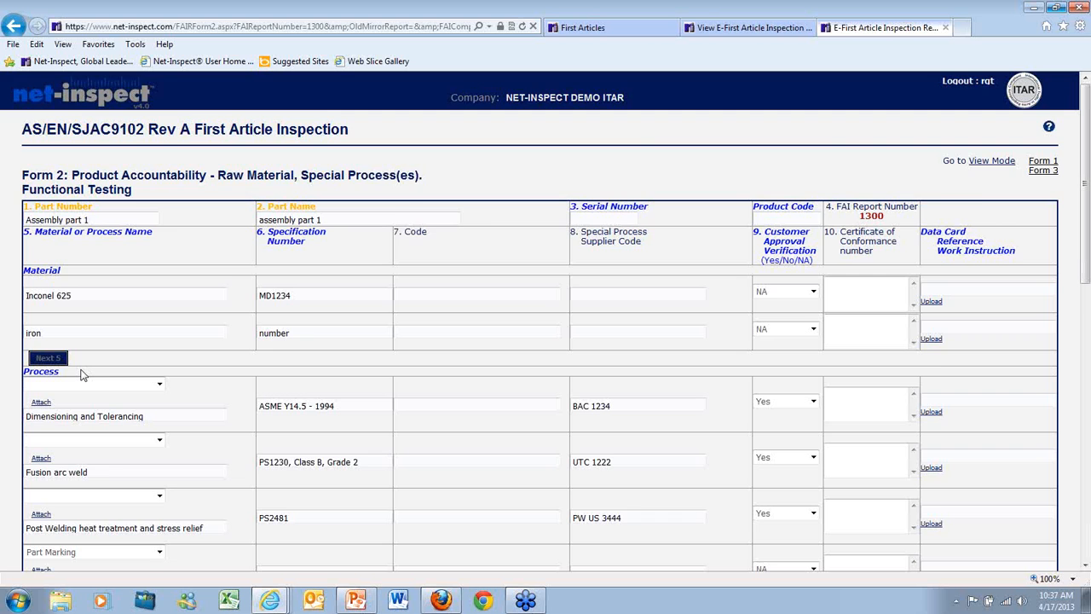
pyautogui.scroll(-2, 81, 375)
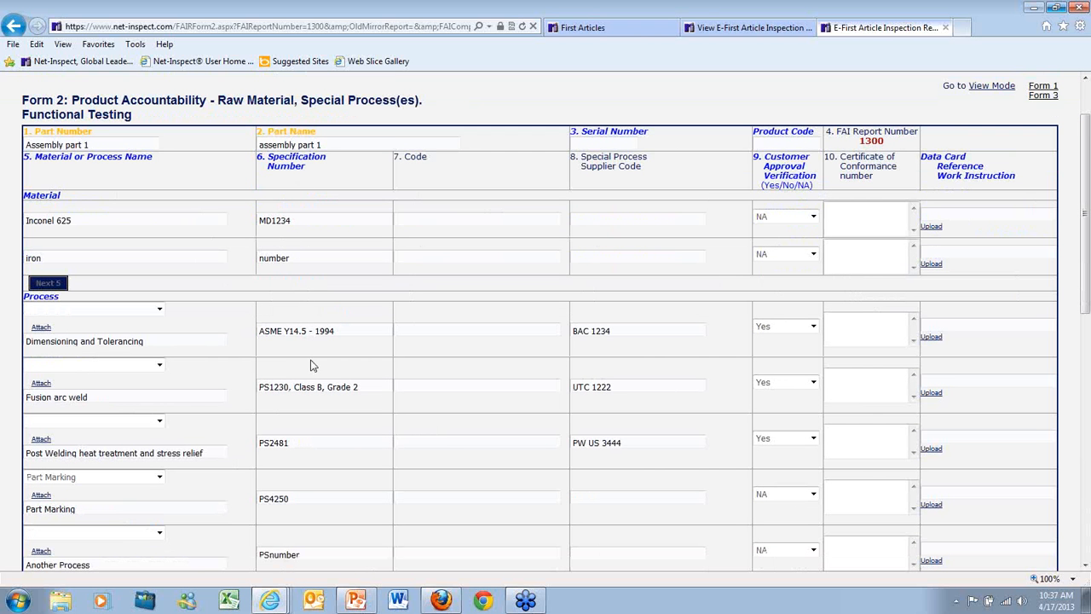
pyautogui.scroll(-10, 311, 364)
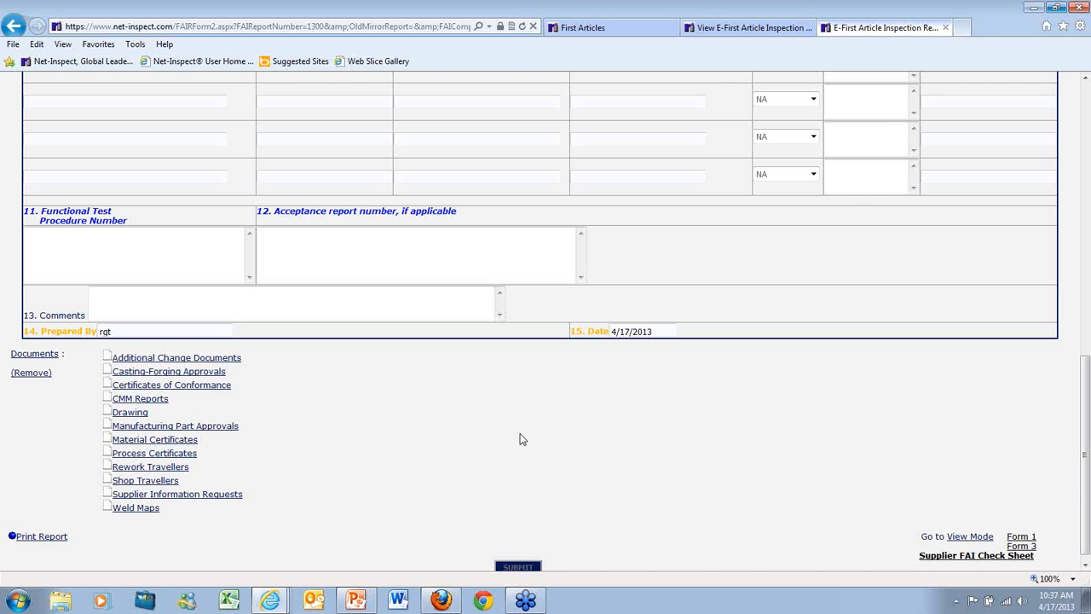
# Step: Go to Form 3 of the assembly report, saving the changes on Form 2
pyautogui.click(1029, 555)
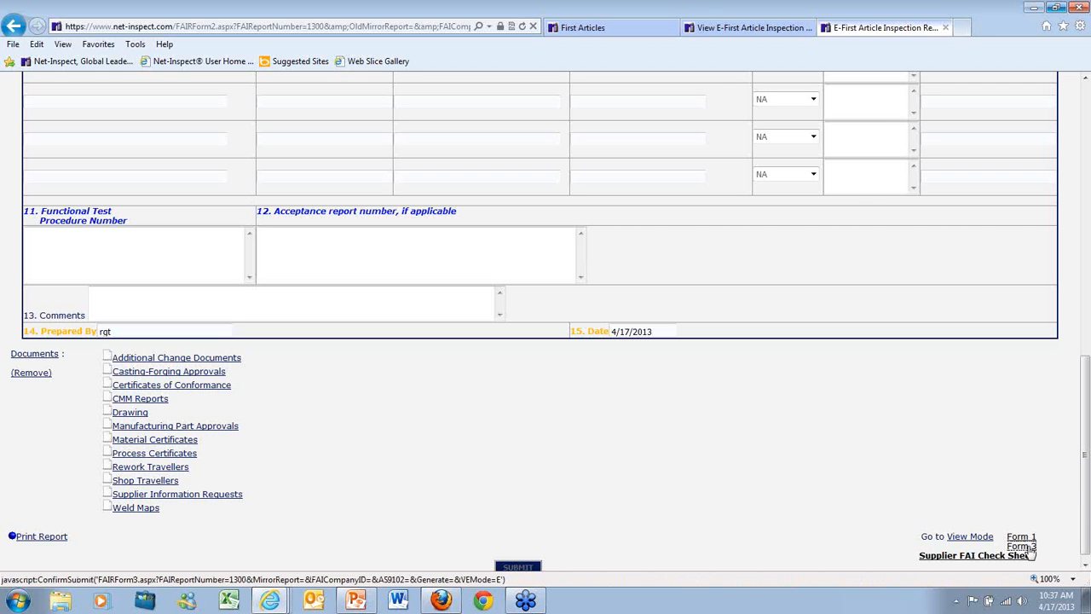
pyautogui.click(541, 365)
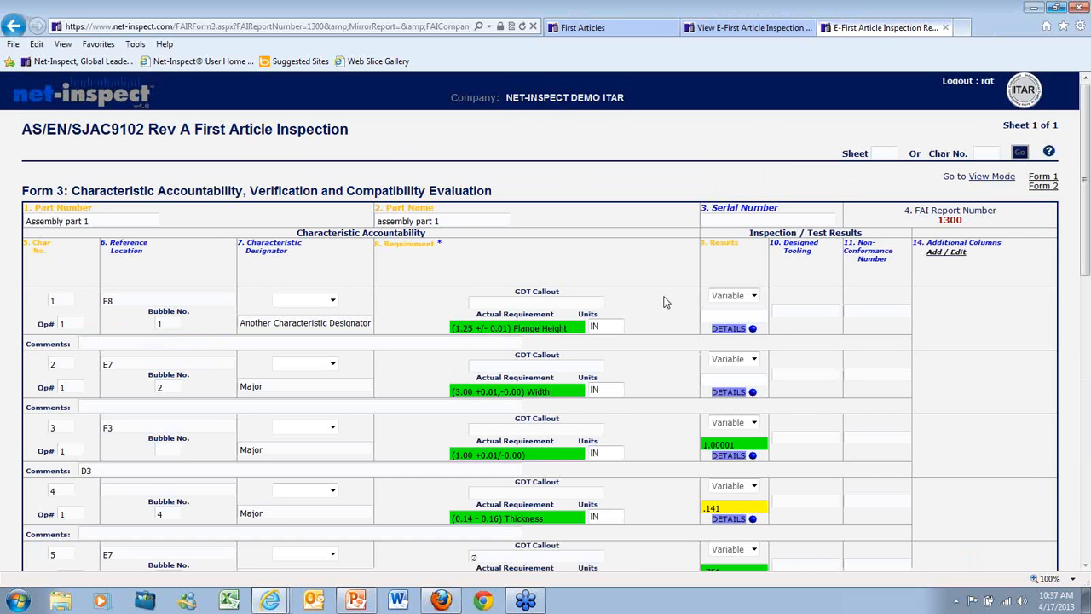
pyautogui.scroll(-1, 666, 302)
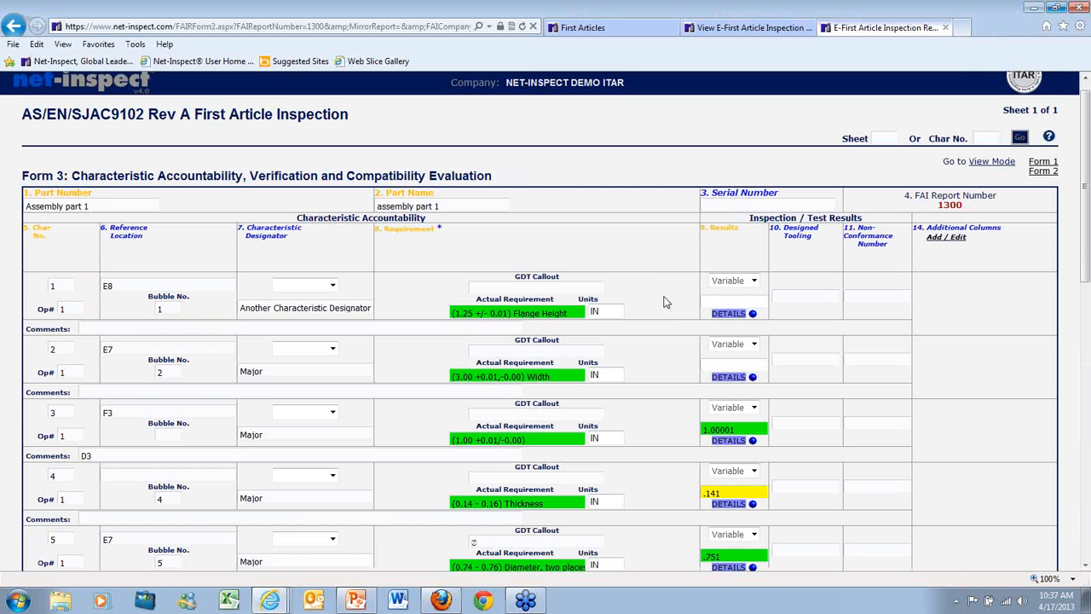
pyautogui.scroll(-1, 665, 302)
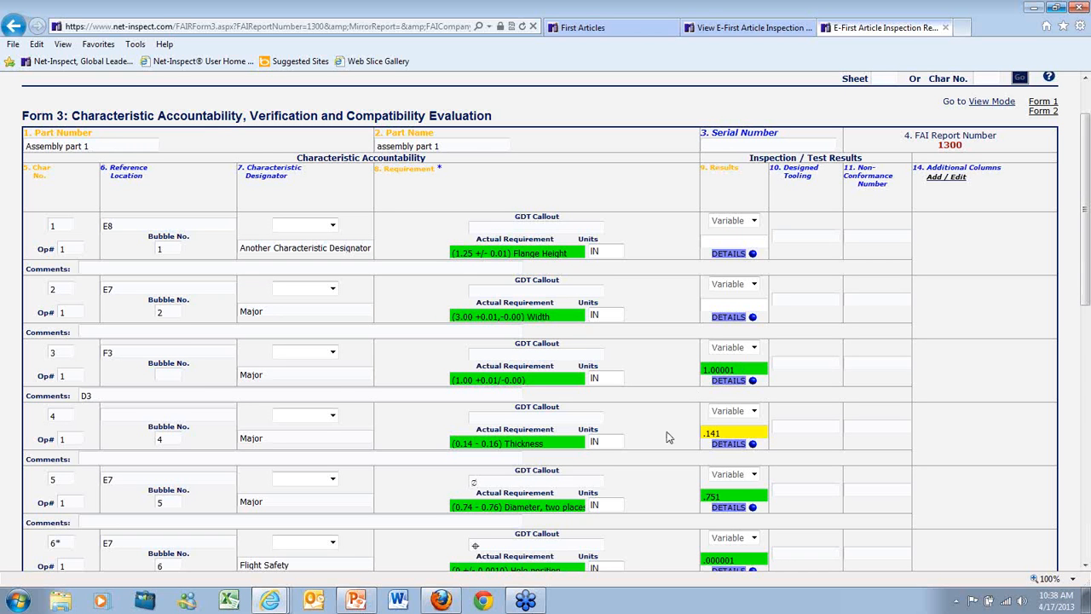
# Step: Try an out-of-tolerance result of .177 for characteristic 4, Thickness, and set it back to .141
pyautogui.click(734, 433)
pyautogui.press('BackSpace')
pyautogui.press('BackSpace')
pyautogui.write('77')
pyautogui.click(822, 424)
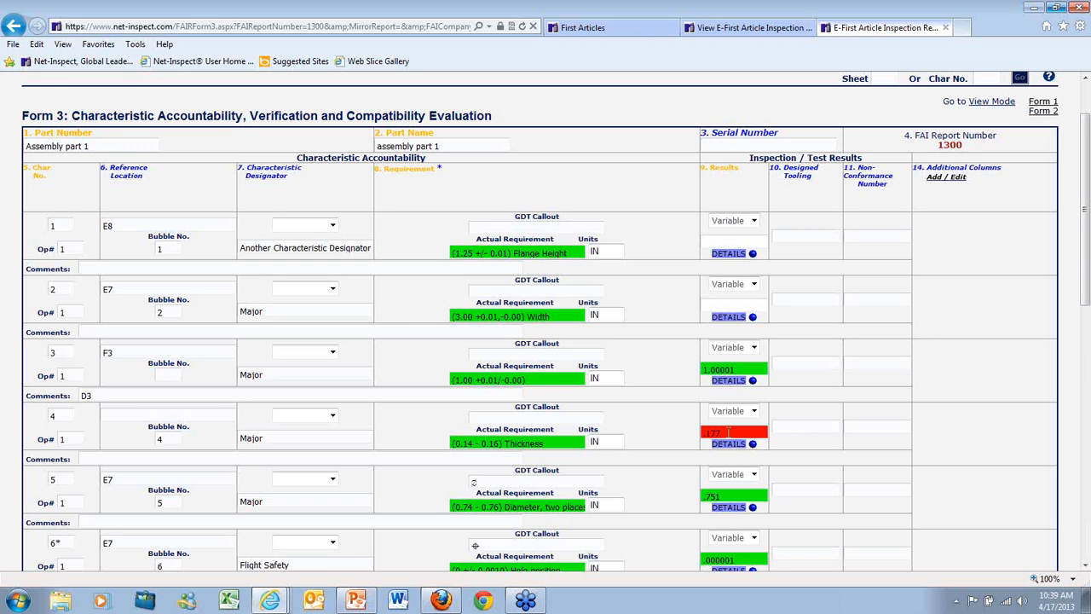
pyautogui.press('BackSpace')
pyautogui.press('BackSpace')
pyautogui.write('43')
pyautogui.click(676, 409)
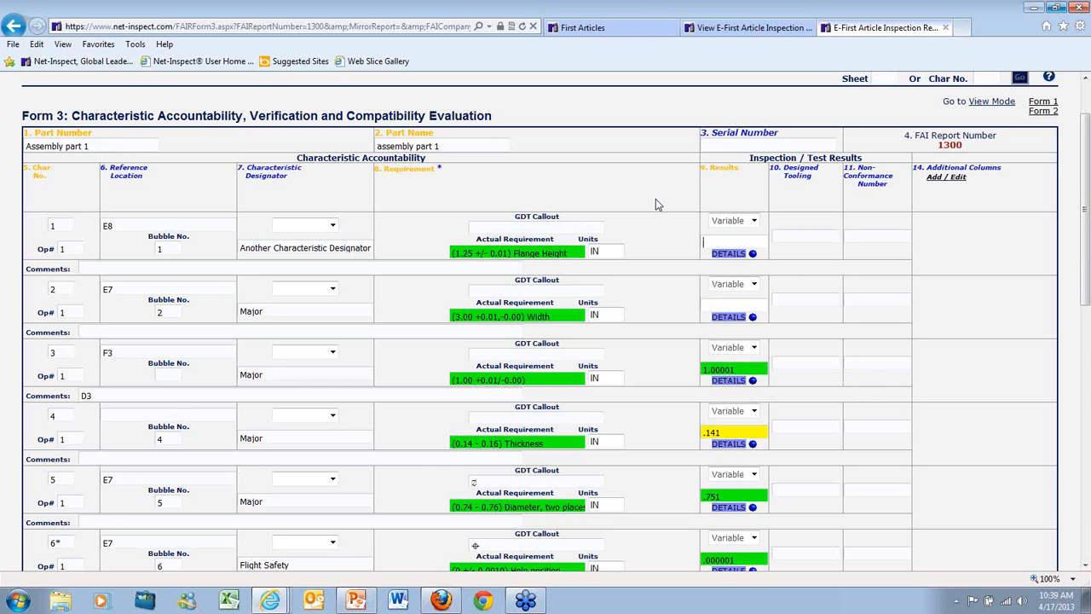
# Step: Enter the results 1.251 for the Flange Height and 3.0001 for the Width, and submit Form 3
pyautogui.write('1.251')
pyautogui.press('Tab')
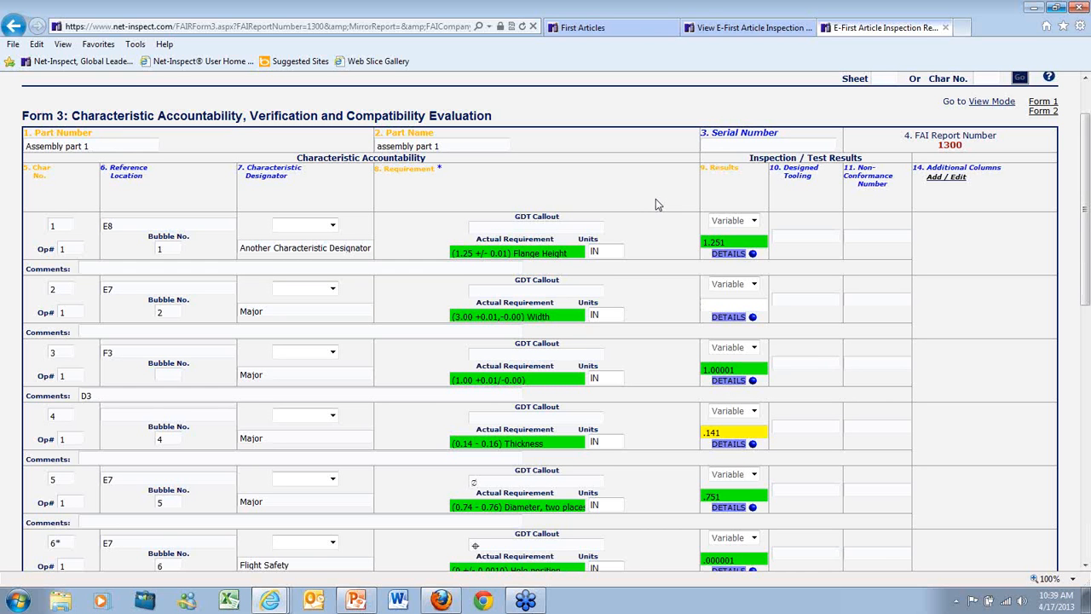
pyautogui.write('3.0001')
pyautogui.press('Tab')
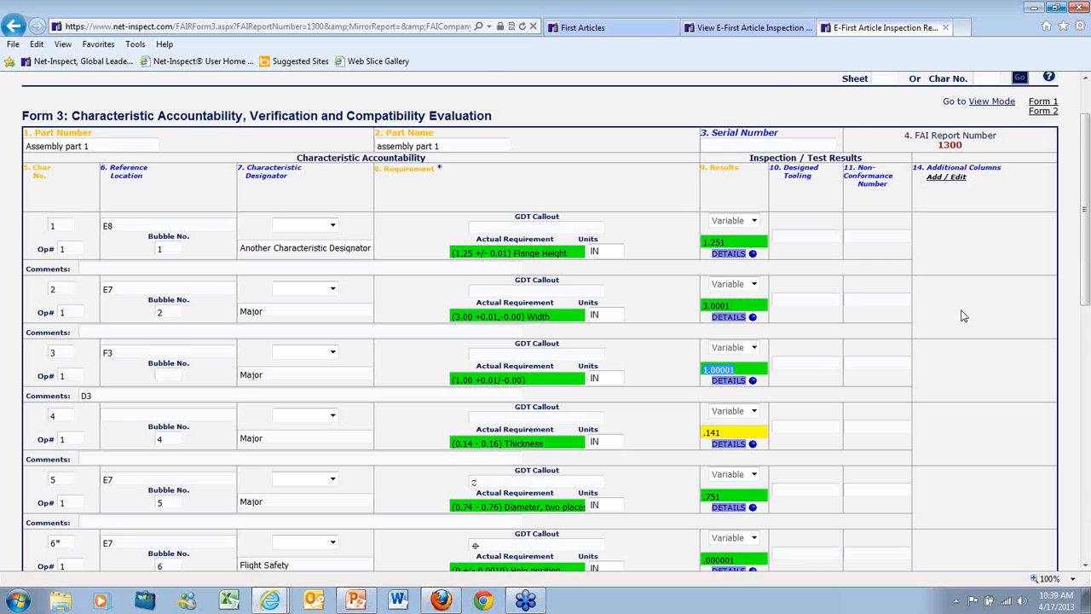
pyautogui.scroll(-5, 963, 316)
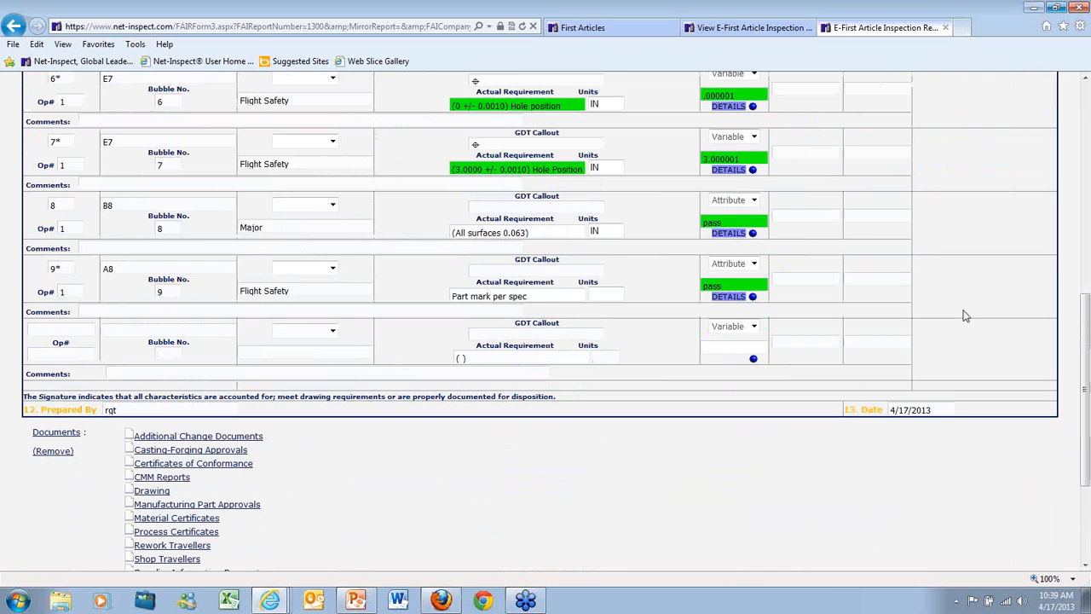
pyautogui.scroll(-2, 963, 316)
pyautogui.click(540, 558)
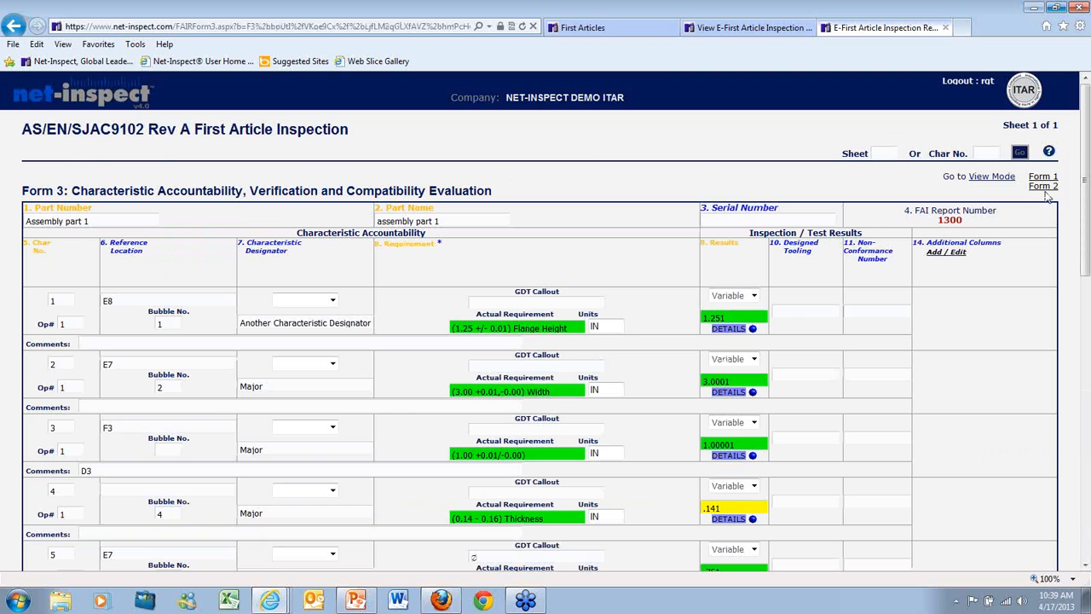
# Step: Return to Form 1 of the assembly report, saving the changes on Form 3
pyautogui.click(1044, 176)
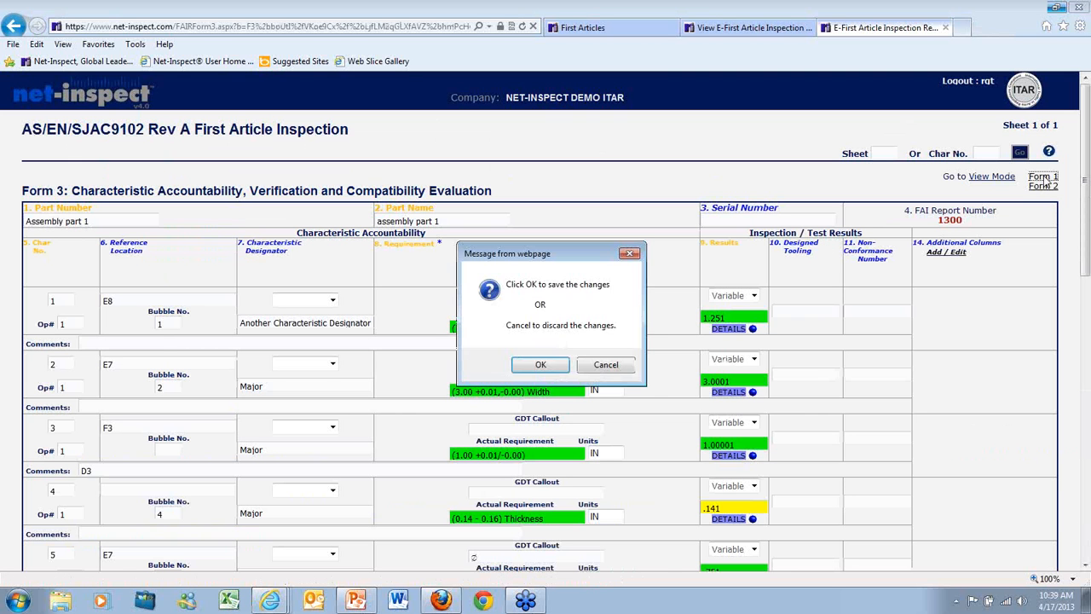
pyautogui.click(551, 363)
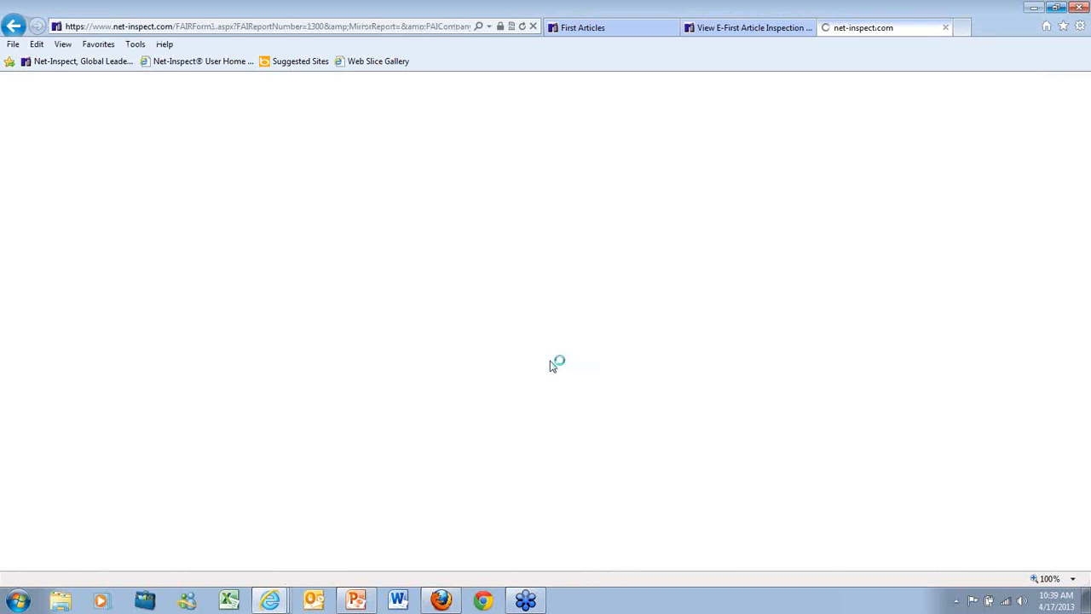
pyautogui.scroll(-1, 441, 417)
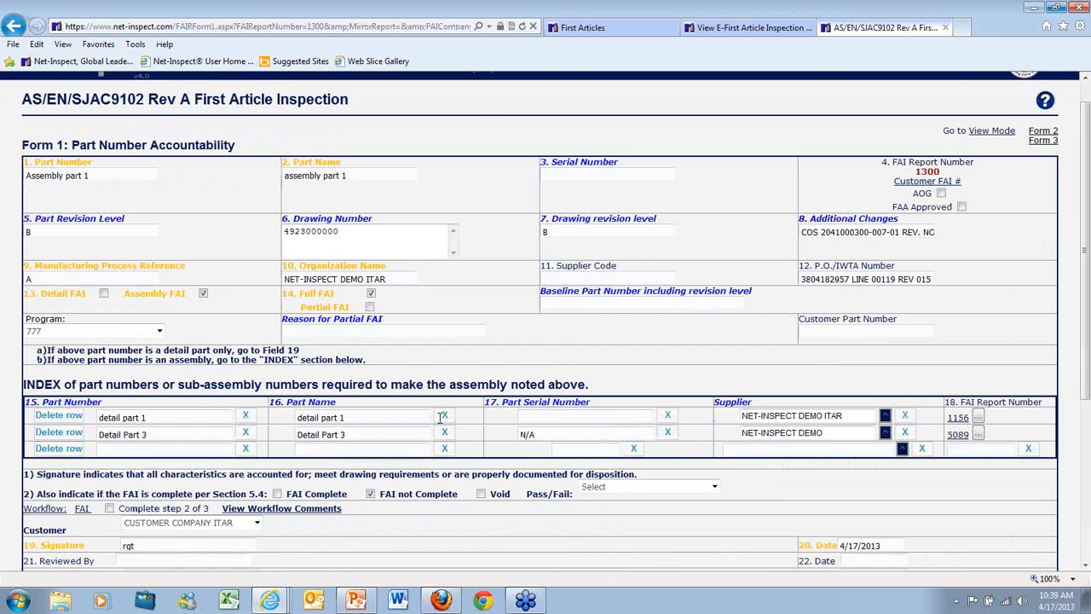
# Step: Open the Drawing document attached to Form 1 for viewing, and close it again
pyautogui.scroll(-3, 441, 417)
pyautogui.scroll(-1, 441, 424)
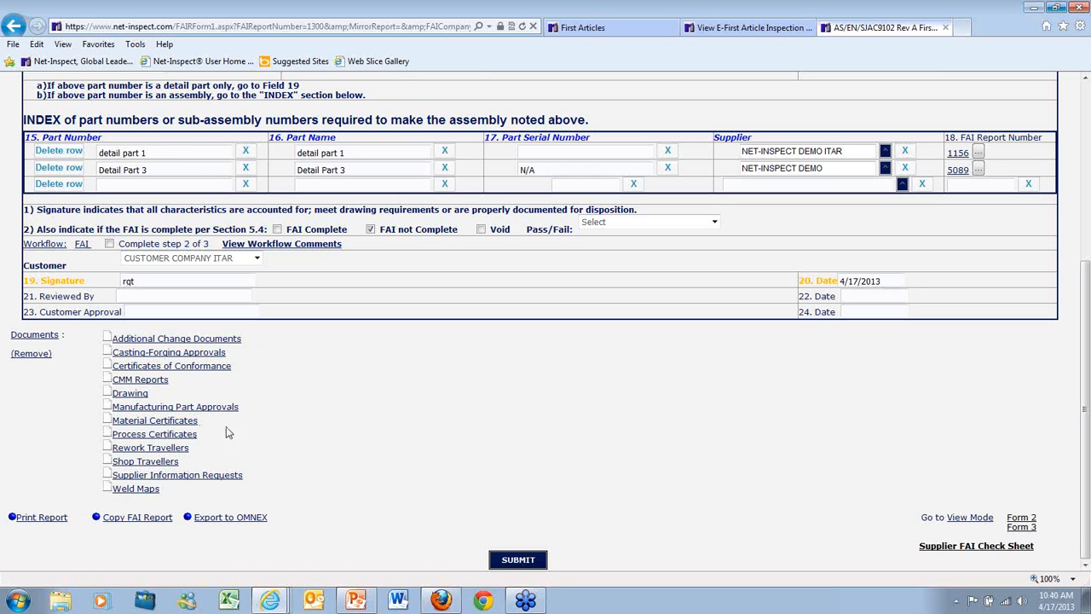
pyautogui.click(125, 397)
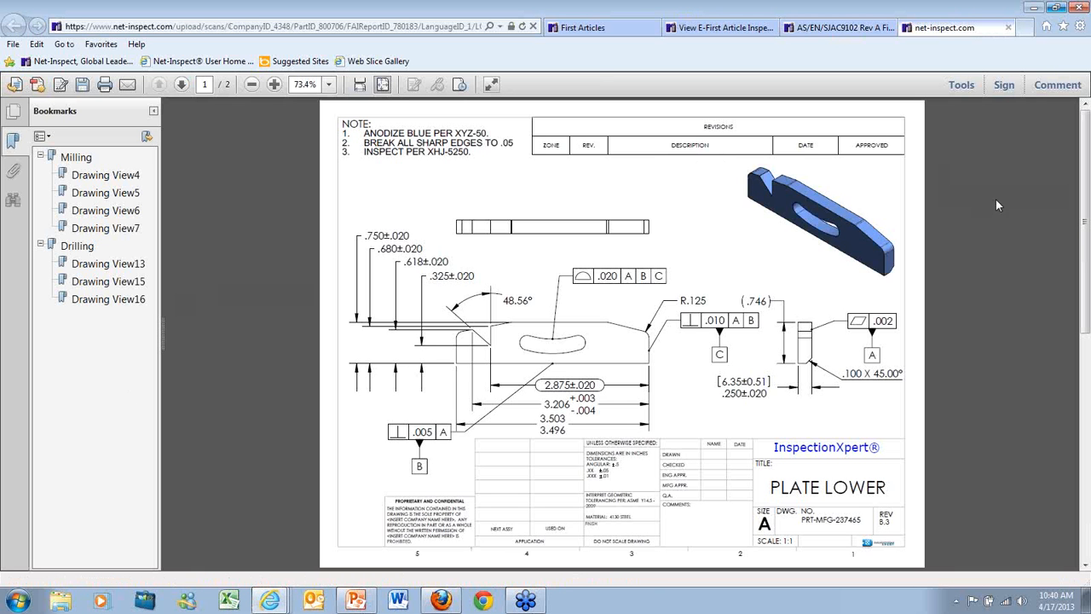
pyautogui.click(1008, 28)
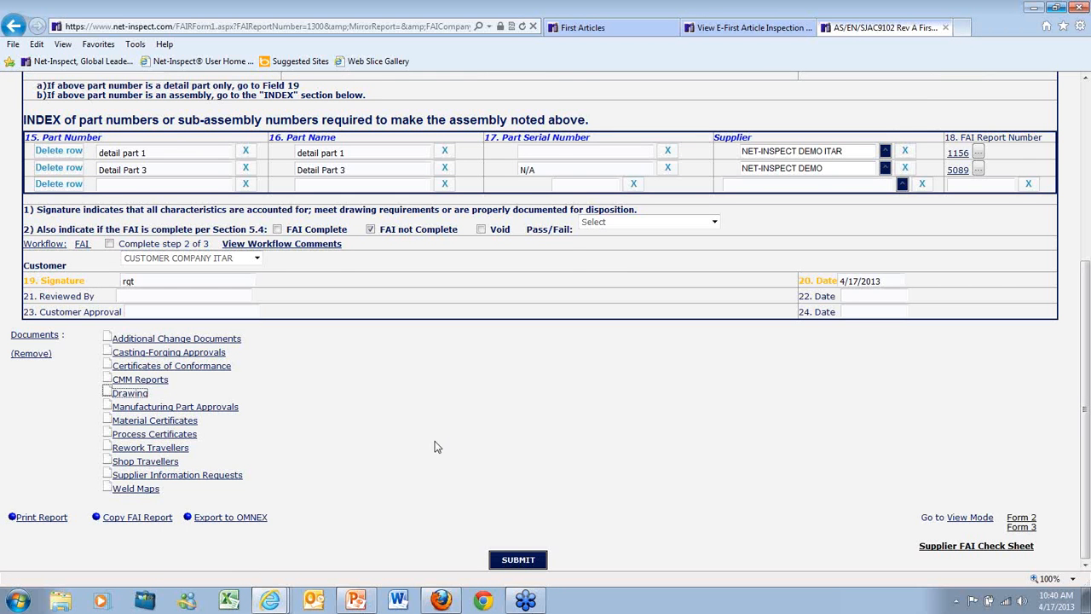
# Step: Complete workflow step 2 of 3, FAI Execute, as approved, entering the account password and the comment "comment"
pyautogui.scroll(2, 434, 446)
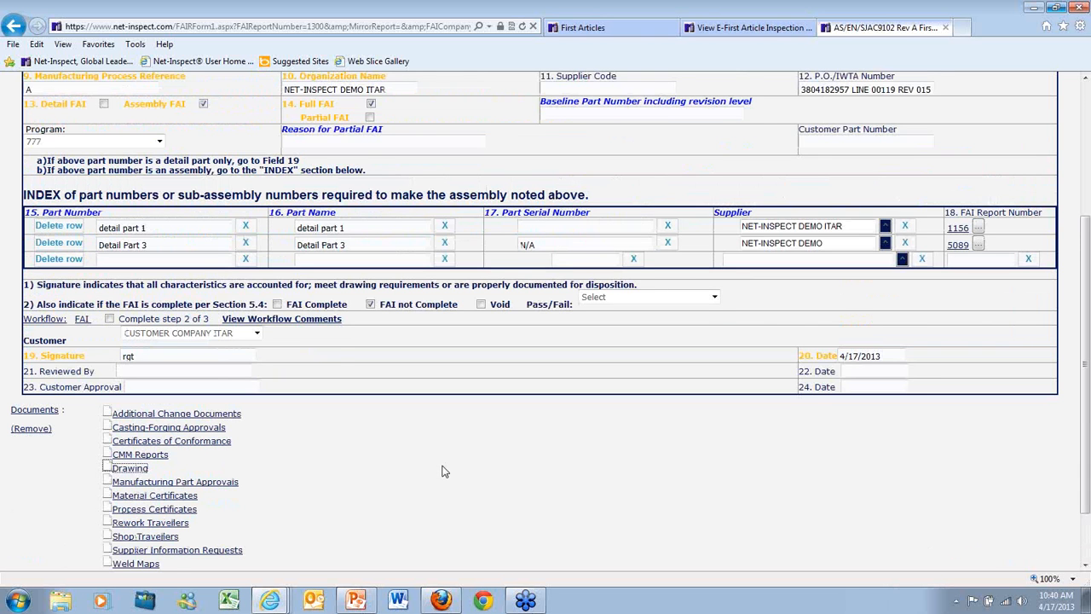
pyautogui.scroll(1, 441, 471)
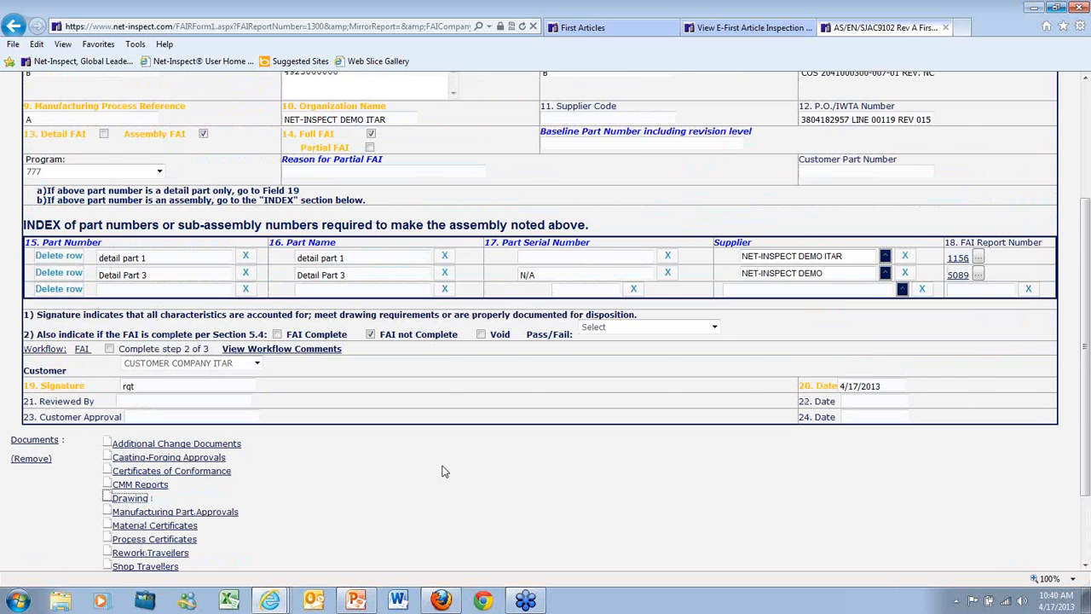
pyautogui.scroll(4, 442, 471)
pyautogui.scroll(-3, 443, 486)
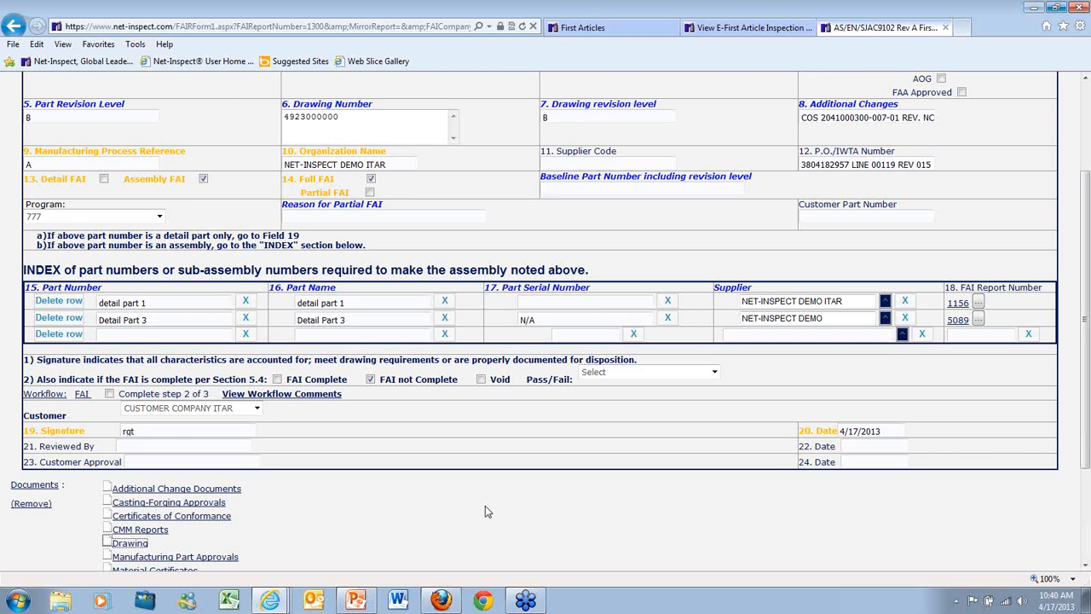
pyautogui.click(109, 395)
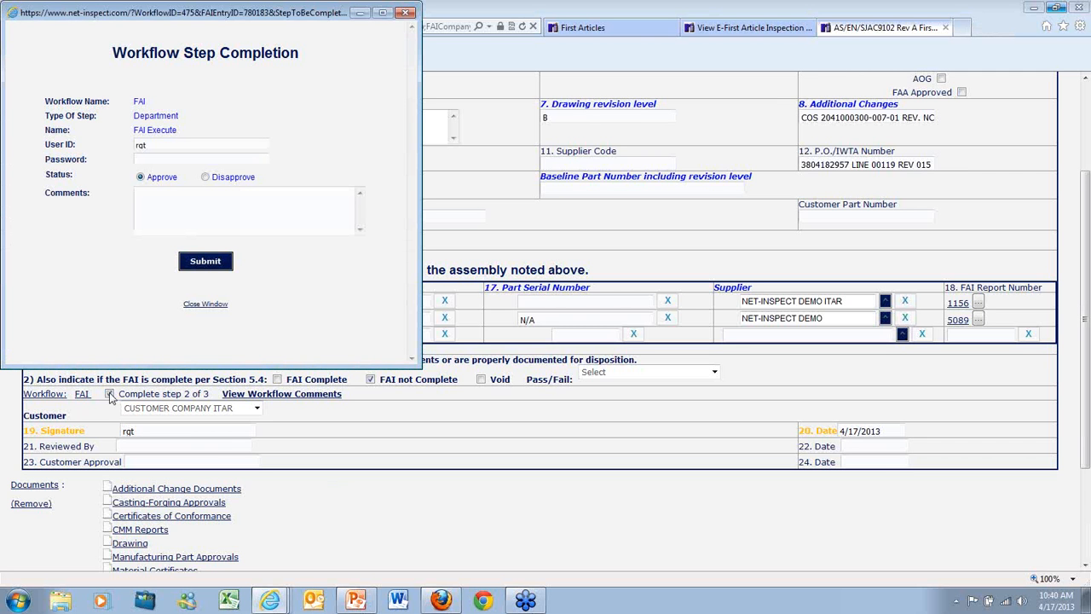
pyautogui.write('*')
pyautogui.press('Tab')
pyautogui.click(255, 201)
pyautogui.write('comment')
pyautogui.click(314, 602)
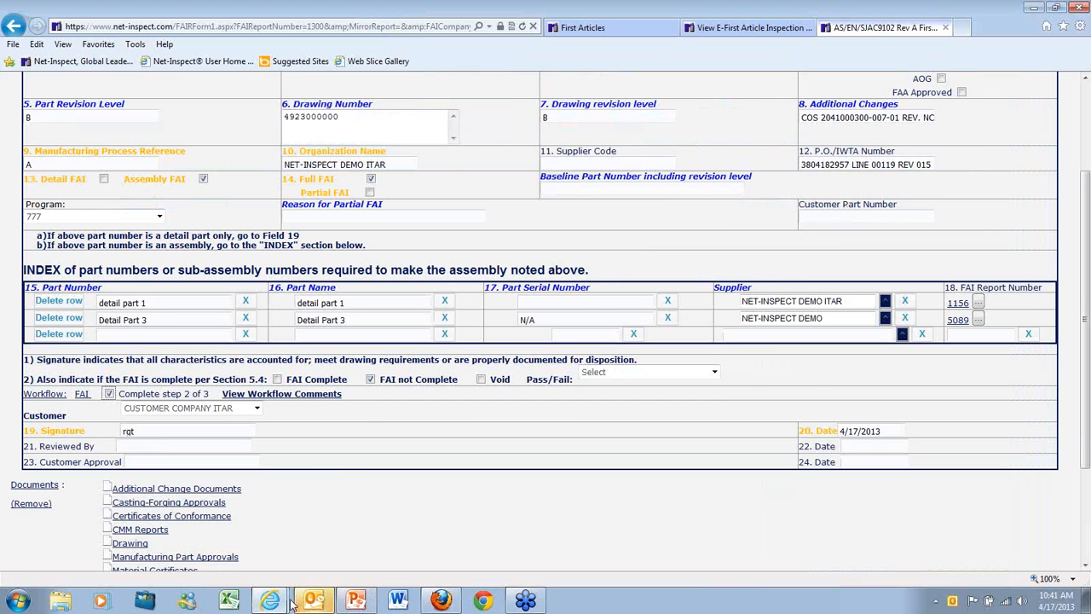
pyautogui.moveTo(275, 604)
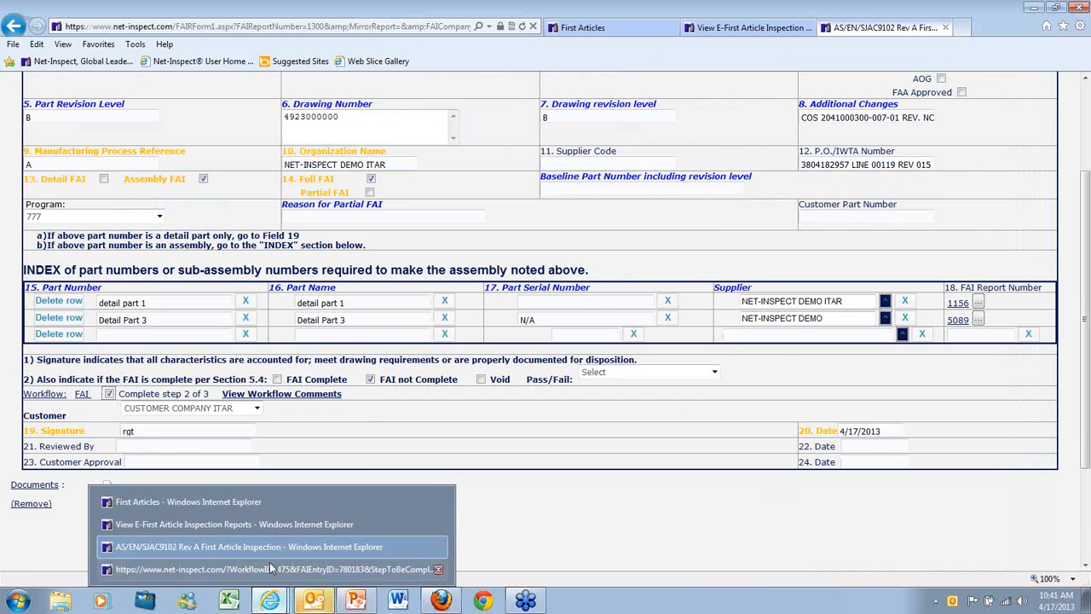
pyautogui.click(269, 564)
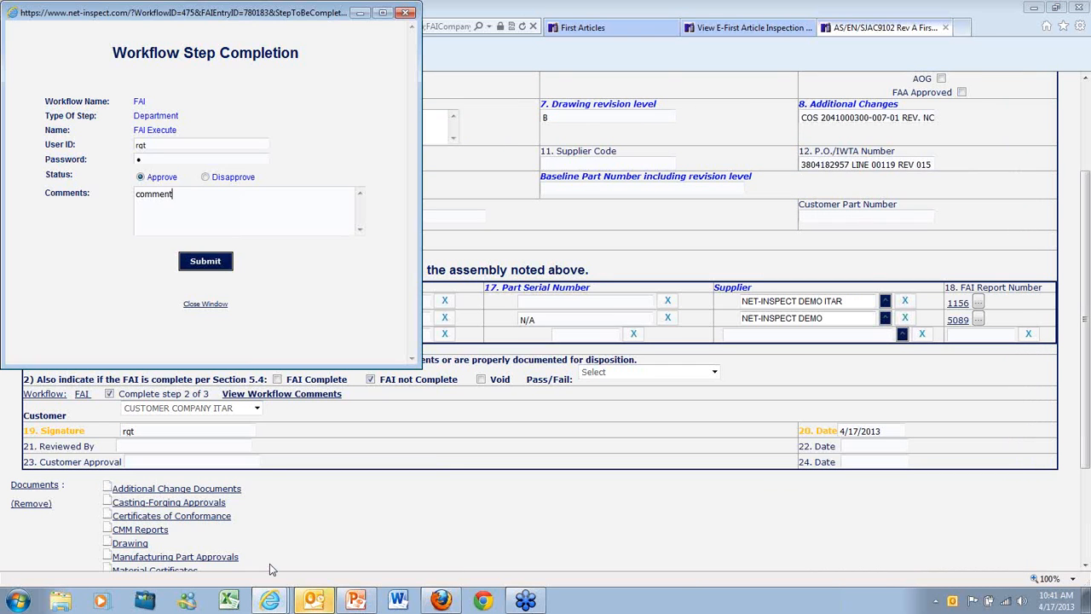
pyautogui.click(208, 264)
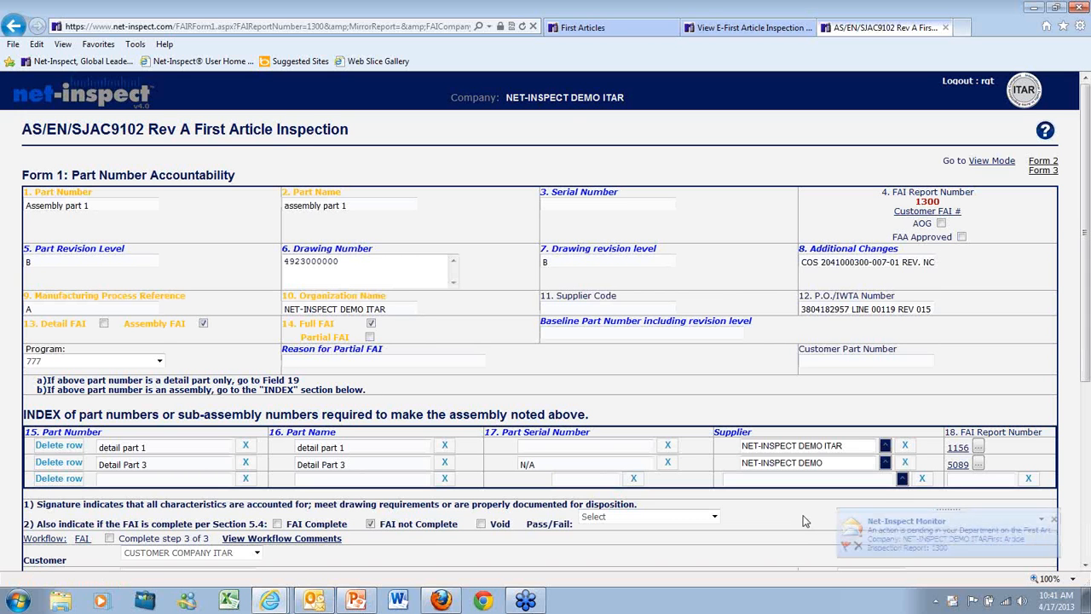
# Step: Open the Net-Inspect Monitor notification e-mail, check its company, part number and department details, and close it
pyautogui.click(909, 541)
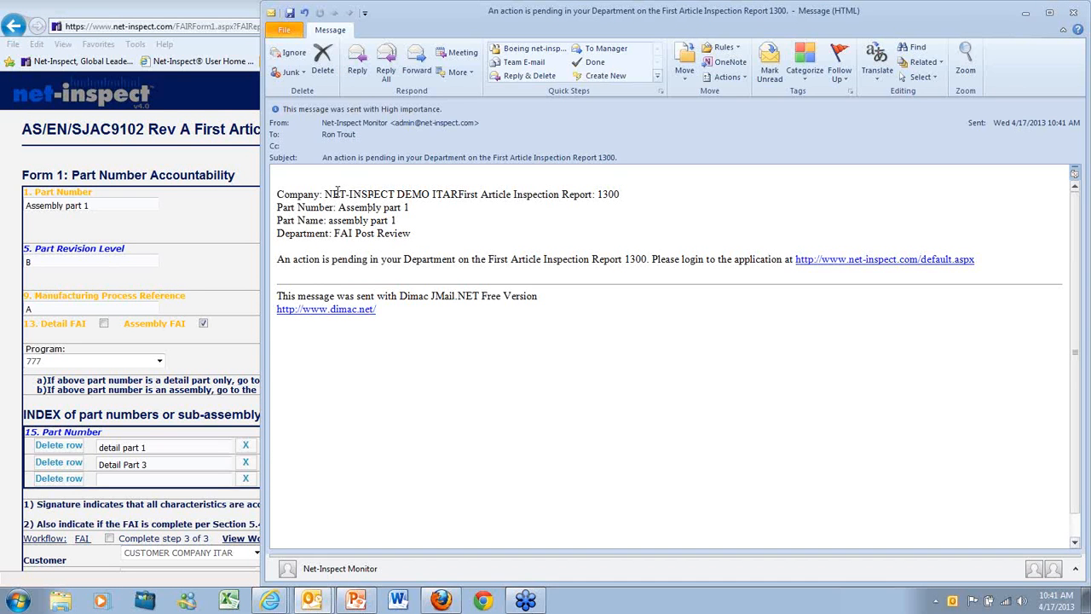
pyautogui.moveTo(325, 194); pyautogui.dragTo(617, 193)
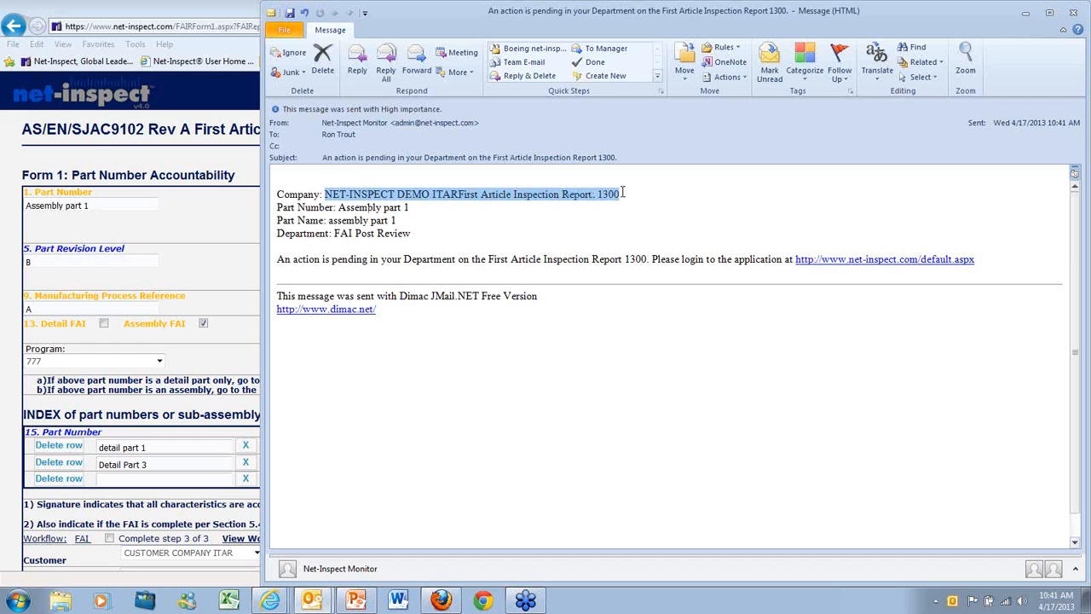
pyautogui.moveTo(335, 208); pyautogui.dragTo(433, 208)
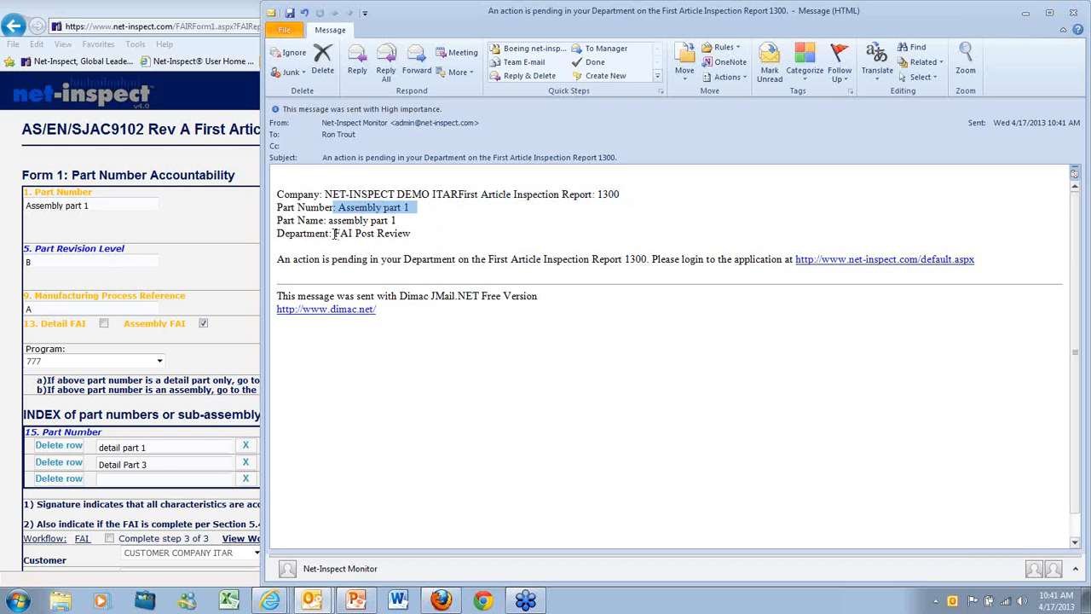
pyautogui.moveTo(333, 234); pyautogui.dragTo(414, 236)
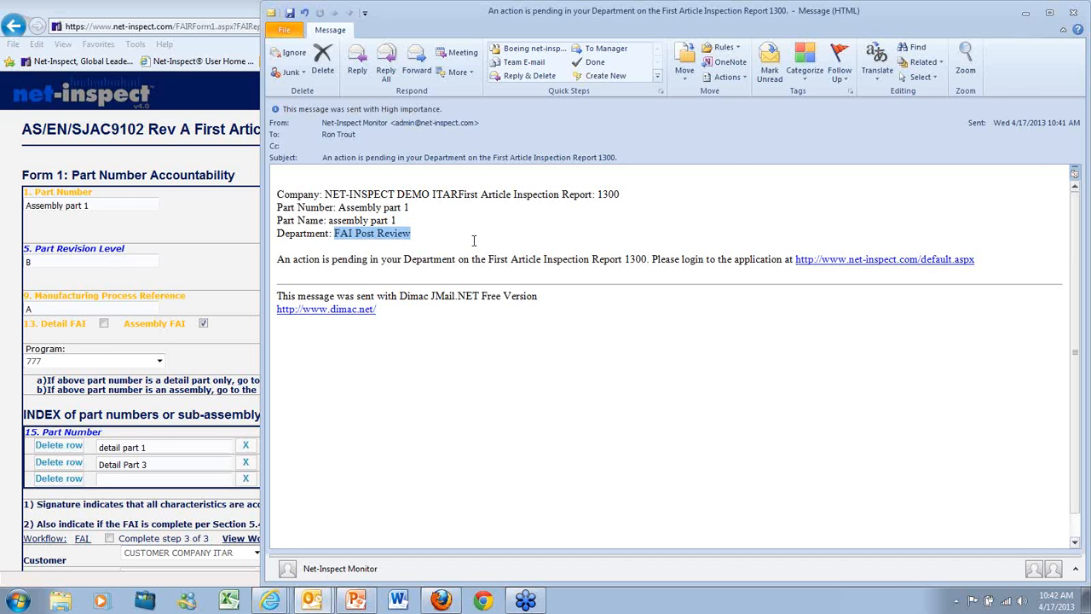
pyautogui.click(1073, 12)
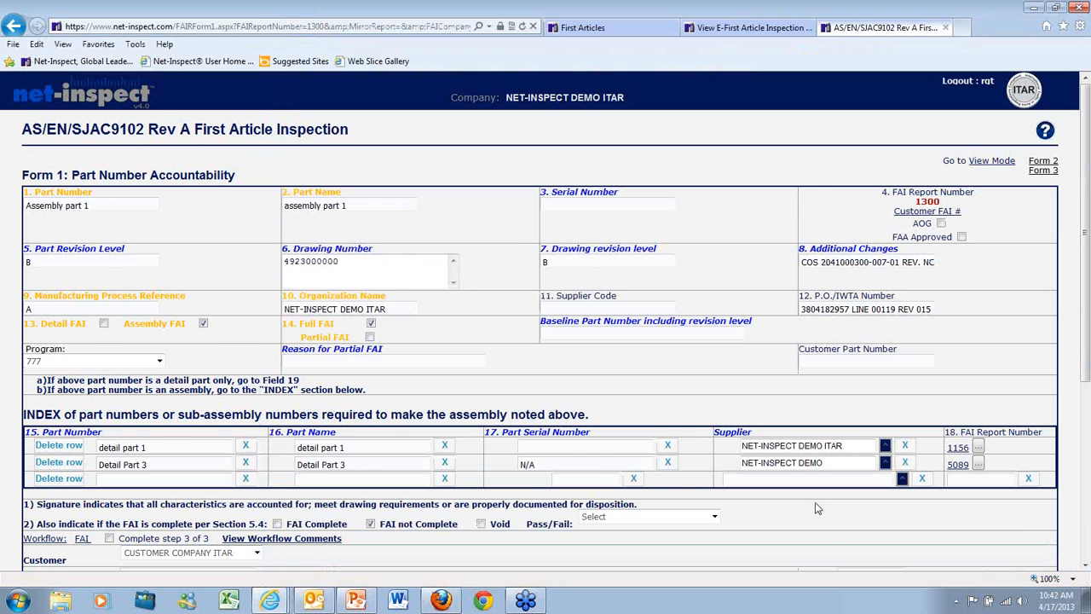
# Step: Open the Supplier FAI Check Sheet, answer Yes for the bubbled drawing and material certifications, mark it complete, submit it and close it
pyautogui.scroll(-1, 816, 509)
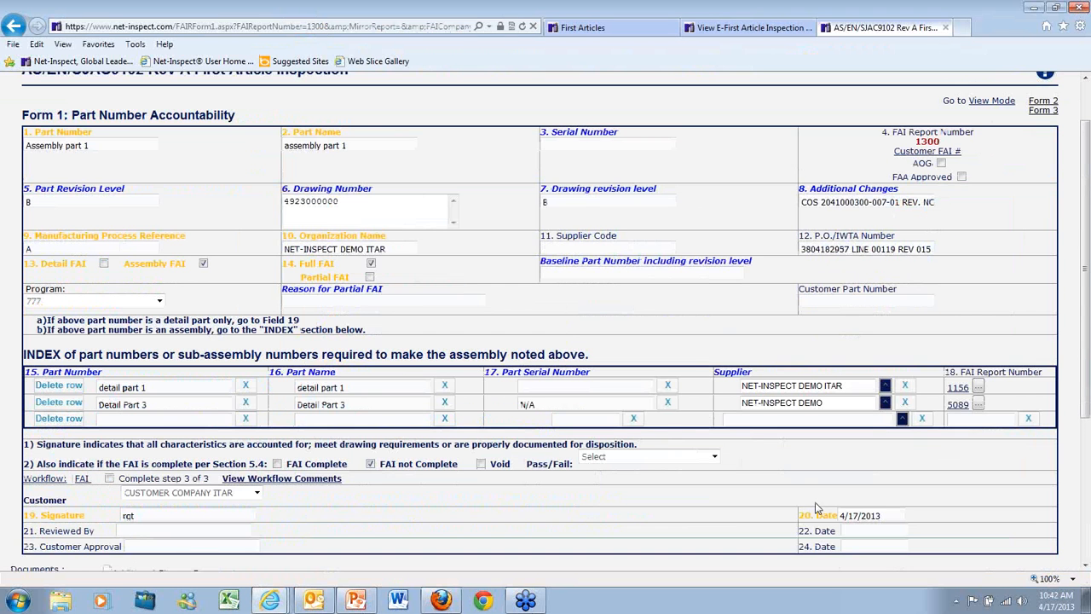
pyautogui.scroll(-1, 816, 509)
pyautogui.scroll(-1, 739, 490)
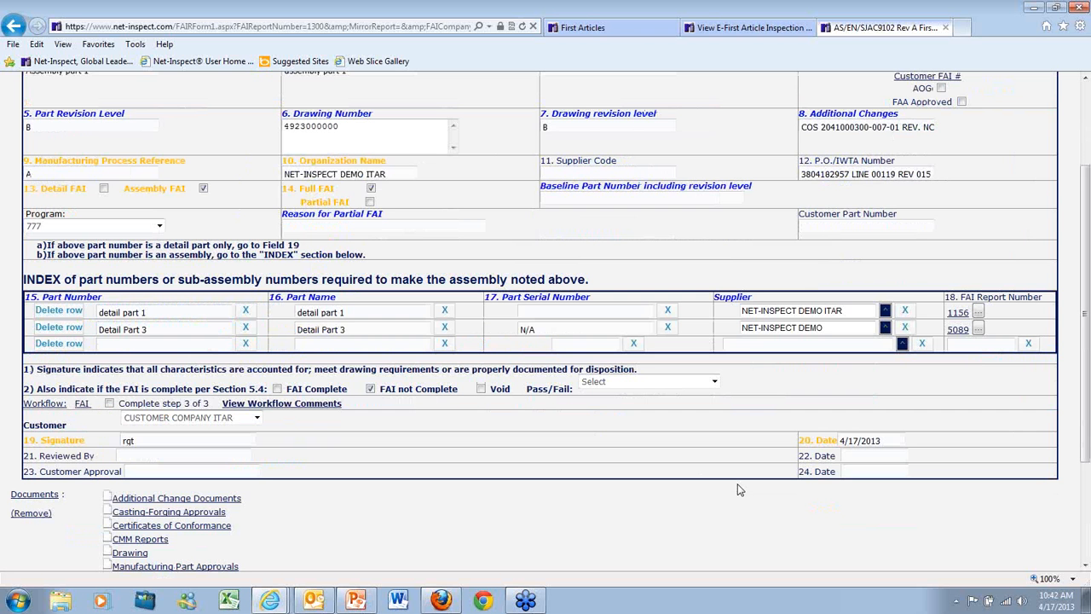
pyautogui.scroll(-2, 662, 534)
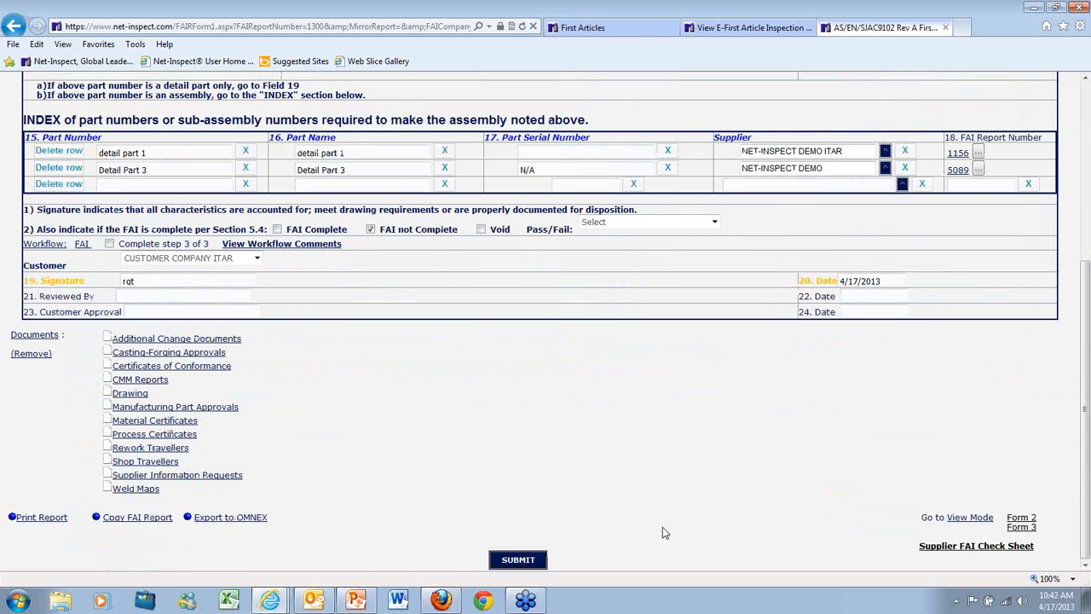
pyautogui.click(971, 548)
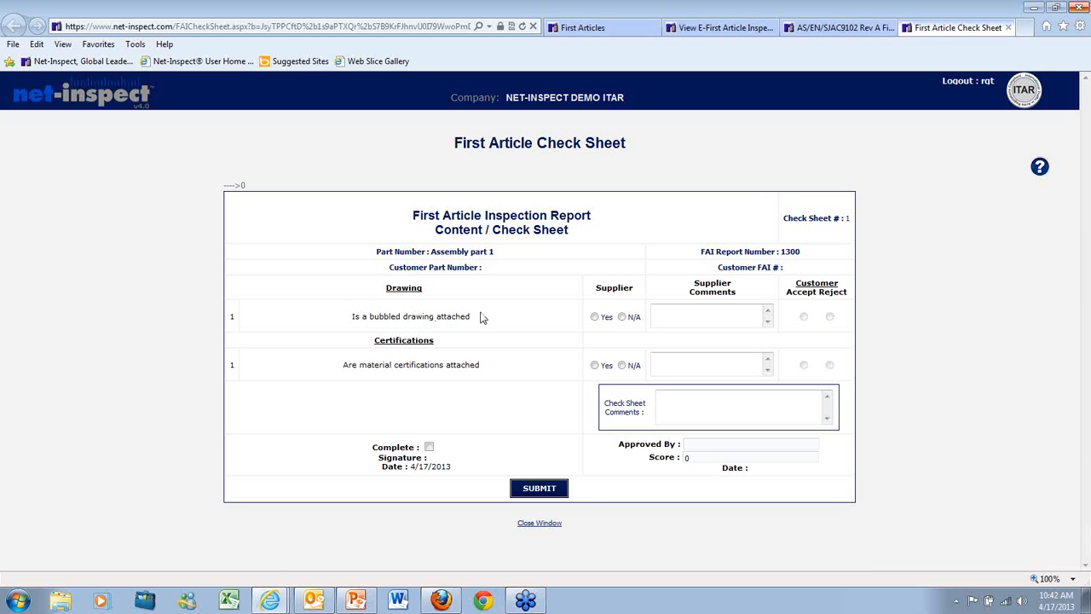
pyautogui.click(594, 317)
pyautogui.click(594, 366)
pyautogui.click(429, 447)
pyautogui.click(550, 490)
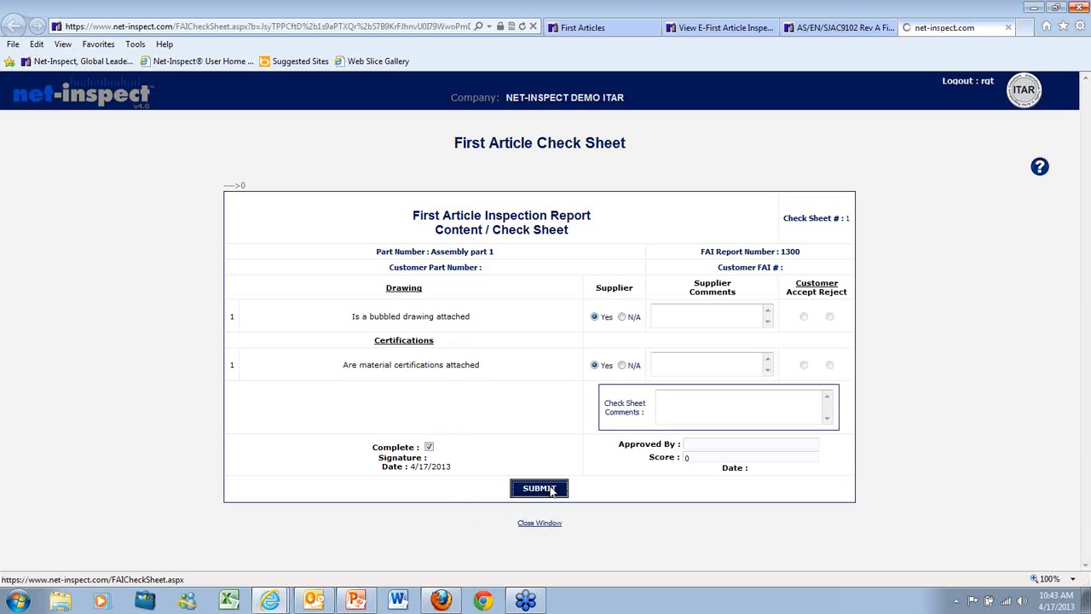
pyautogui.click(1008, 28)
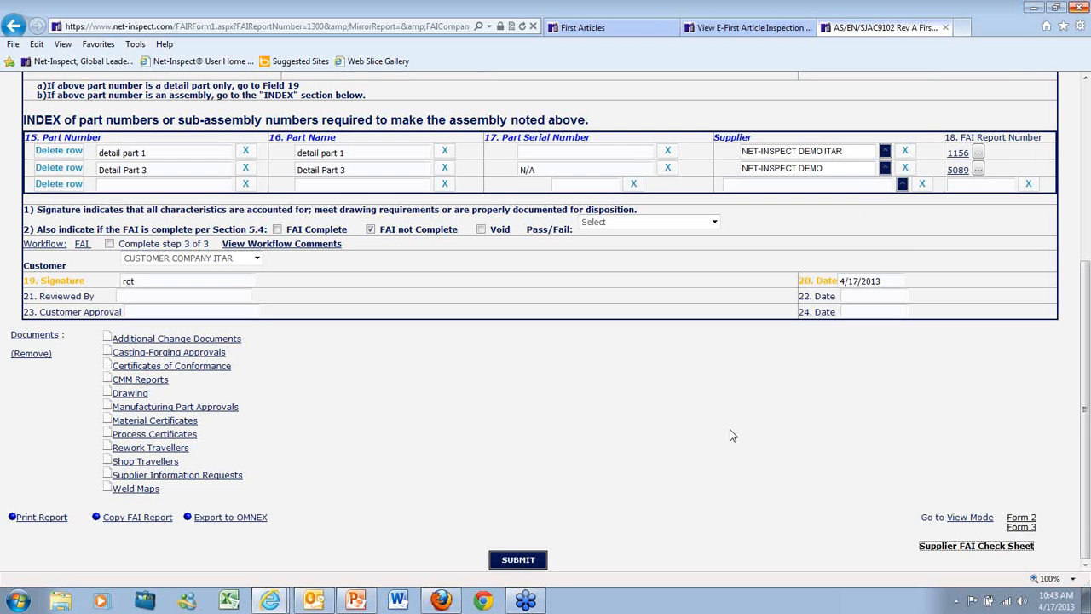
# Step: Complete workflow step 3 of 3, FAI Post Review, as approved, with the account password and the comment "comment"
pyautogui.scroll(1, 730, 436)
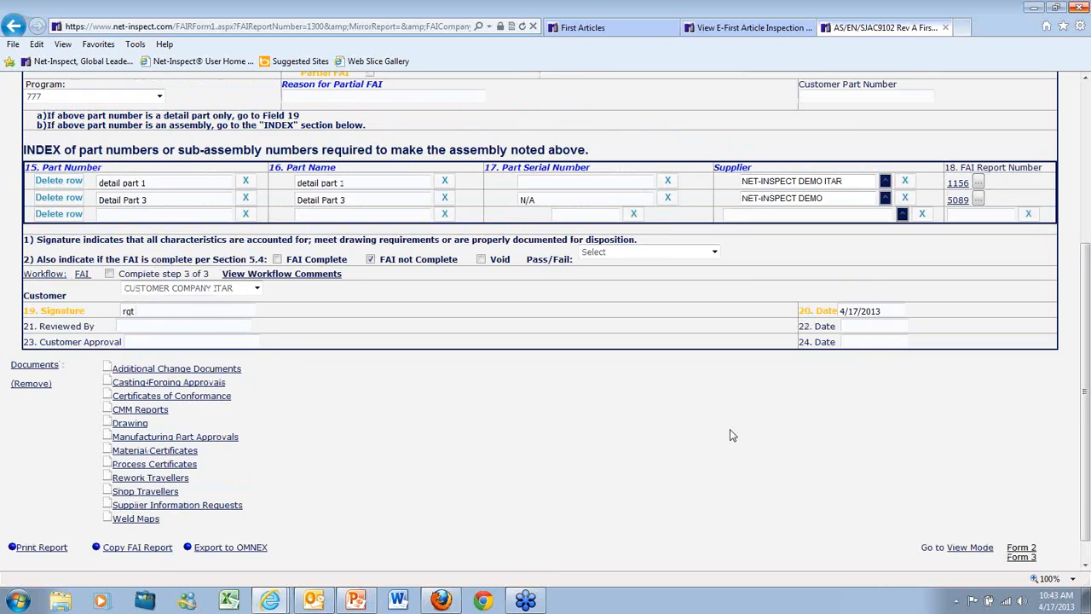
pyautogui.scroll(1, 341, 358)
pyautogui.click(109, 320)
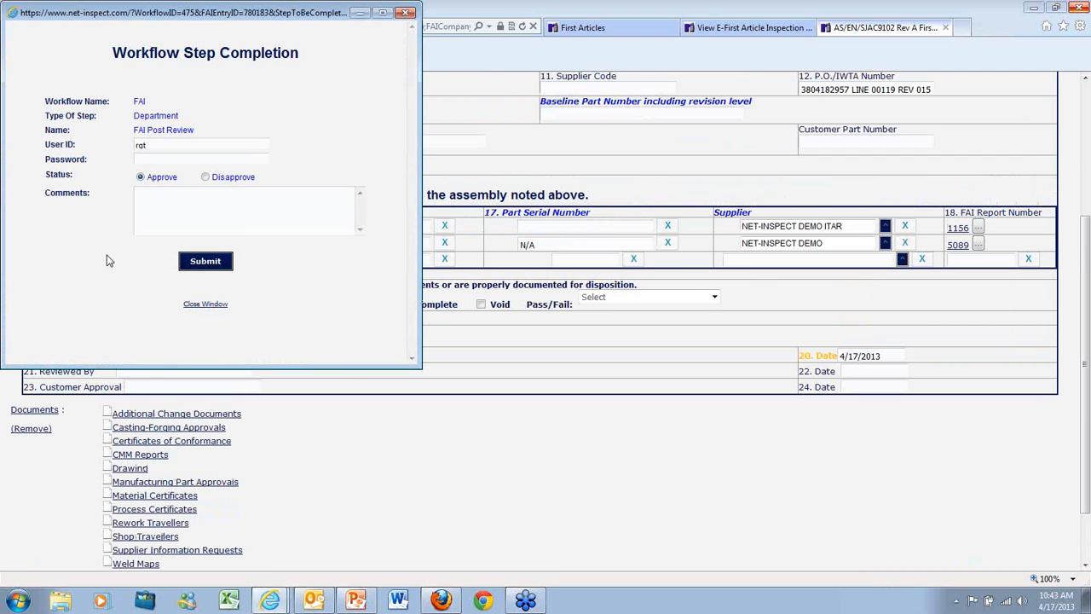
pyautogui.write('*')
pyautogui.press('Tab')
pyautogui.press('Tab')
pyautogui.write('comment')
pyautogui.click(209, 260)
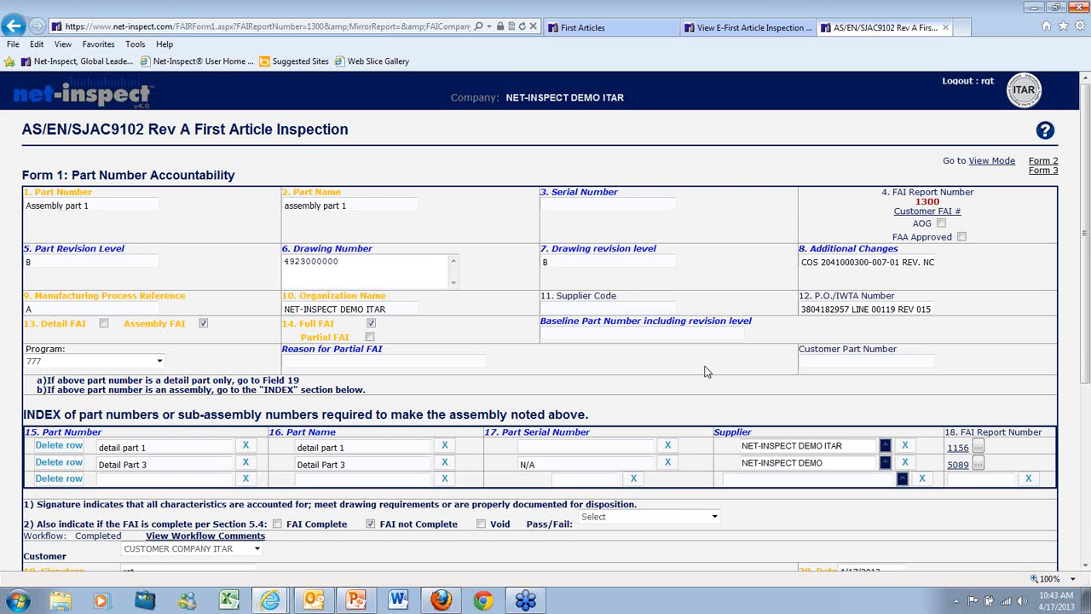
# Step: Mark the assembly report as FAI Complete and submit Form 1
pyautogui.scroll(-5, 705, 372)
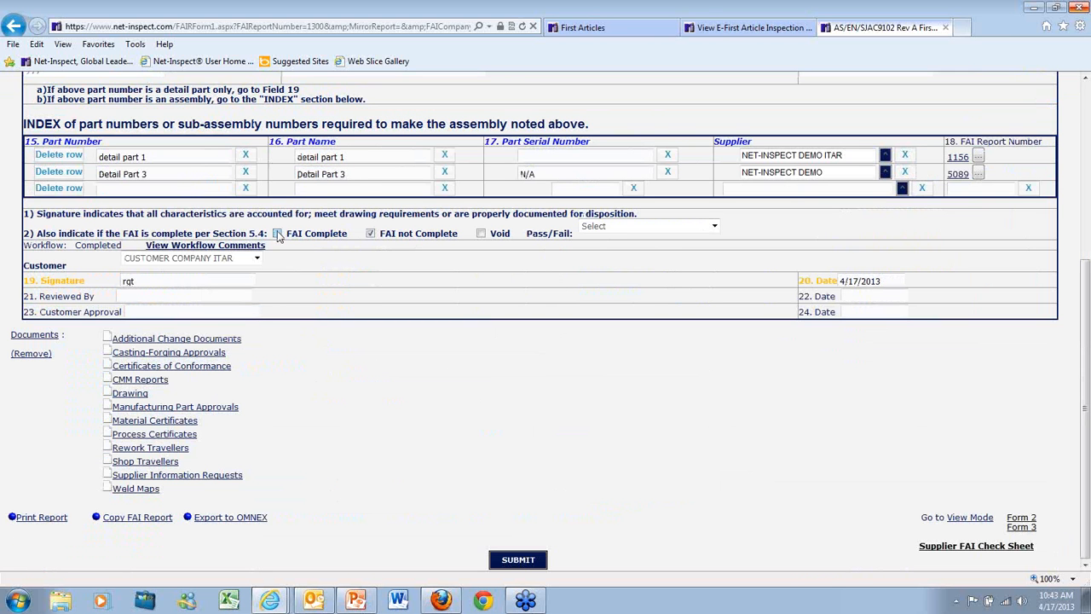
pyautogui.click(277, 233)
pyautogui.click(519, 560)
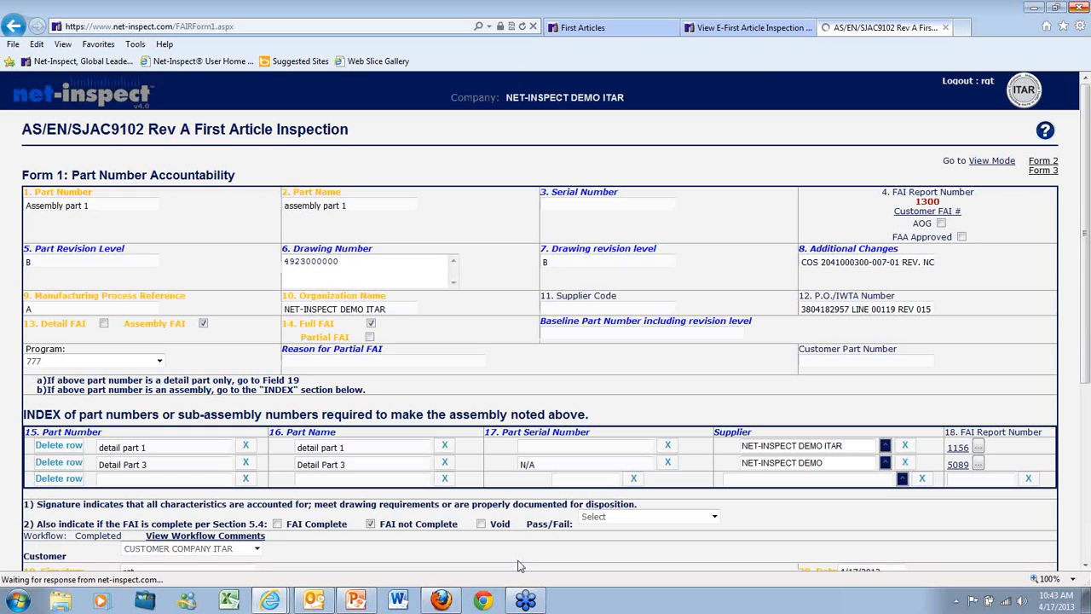
# Step: Sign the Pending Buyoff with the account password and the comment "comment", submitting the report to the customer
pyautogui.write('•')
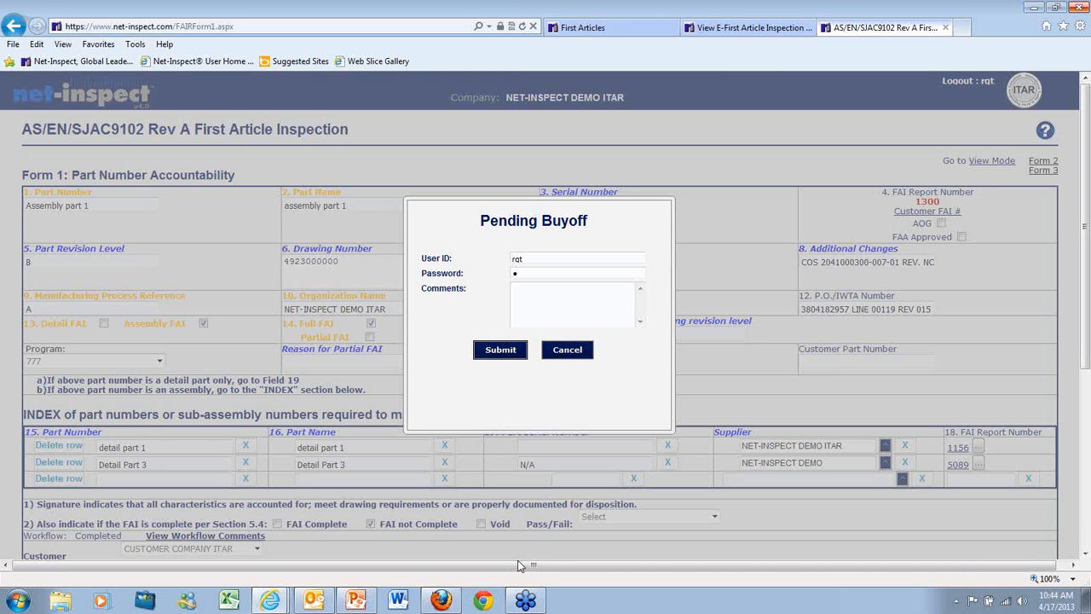
pyautogui.press('Tab')
pyautogui.write('comment')
pyautogui.click(507, 351)
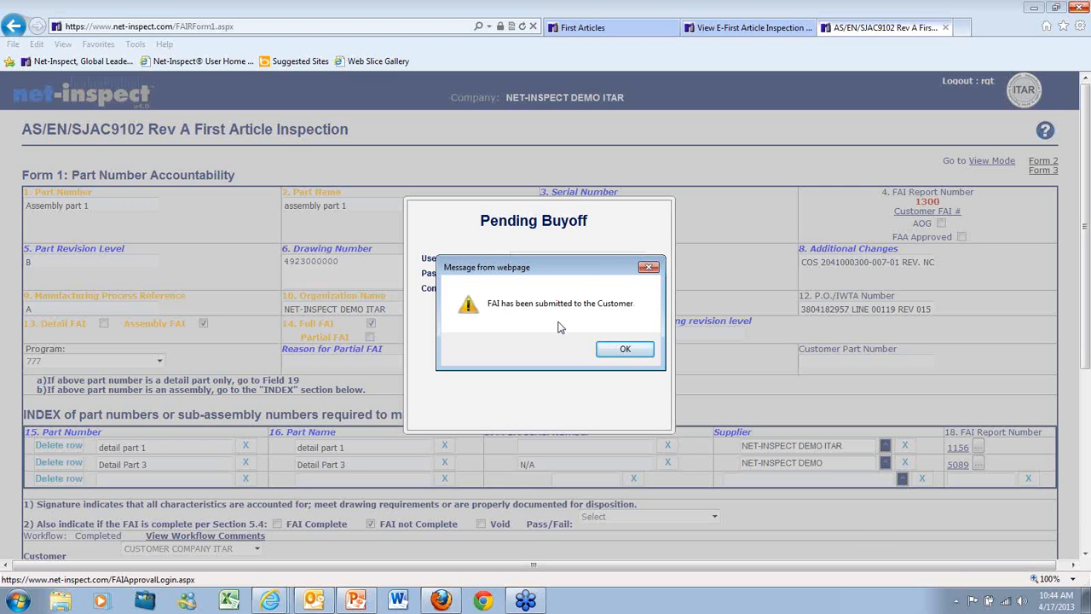
pyautogui.click(623, 352)
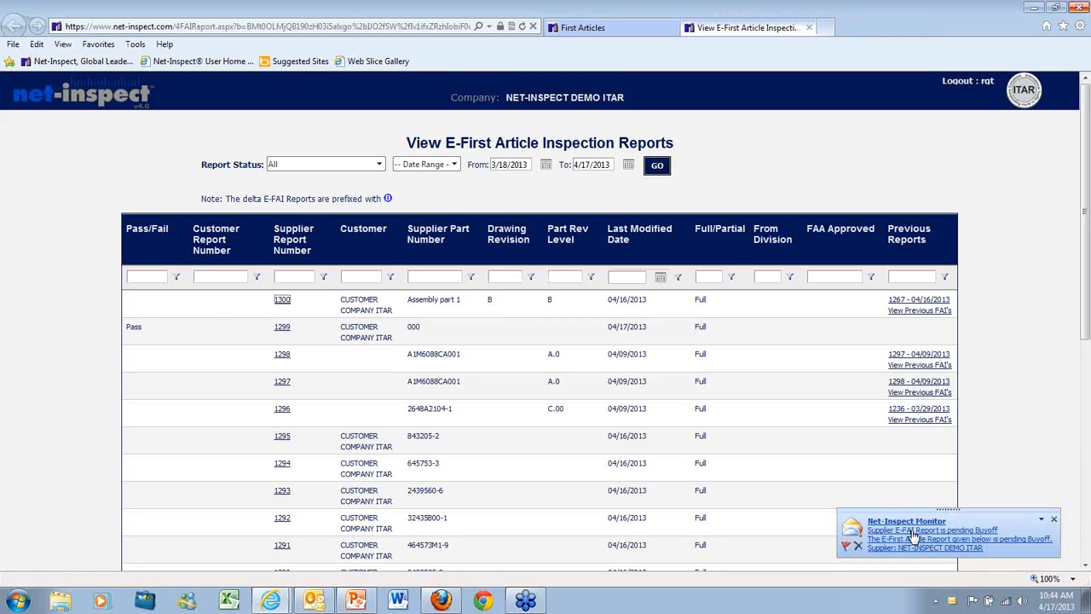
# Step: Open the pending-buyoff notification e-mail and check its supplier, part, FAI report number and date
pyautogui.click(914, 535)
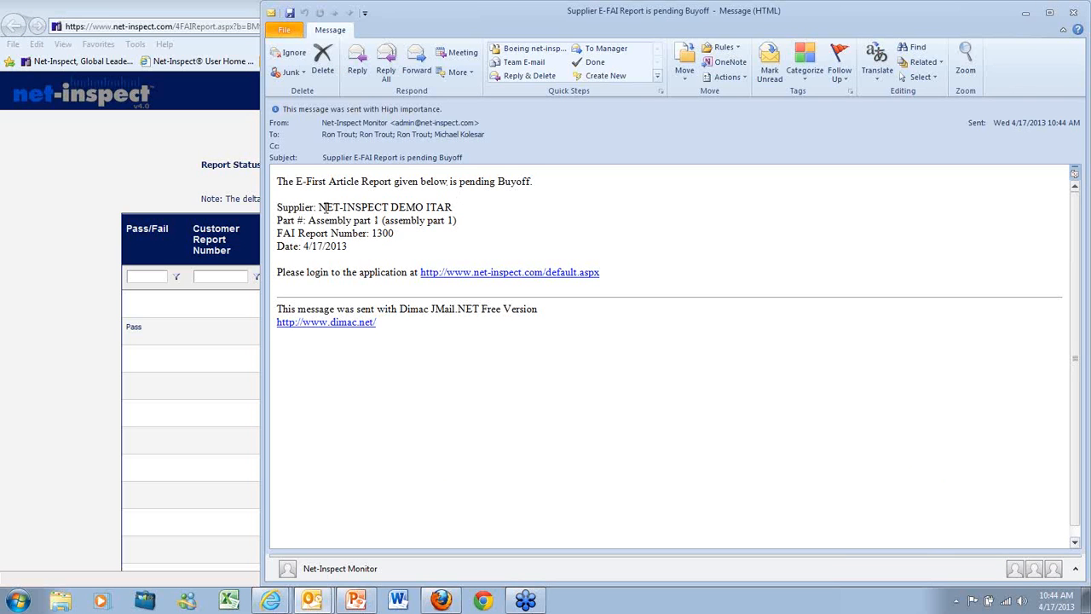
pyautogui.moveTo(320, 207); pyautogui.dragTo(459, 209)
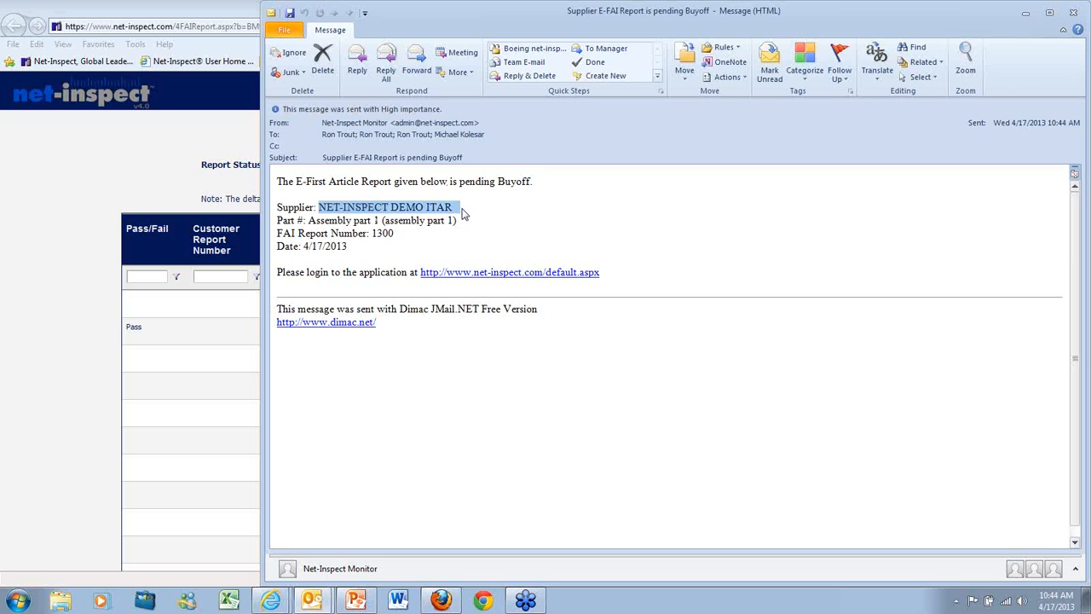
pyautogui.moveTo(308, 220); pyautogui.dragTo(459, 223)
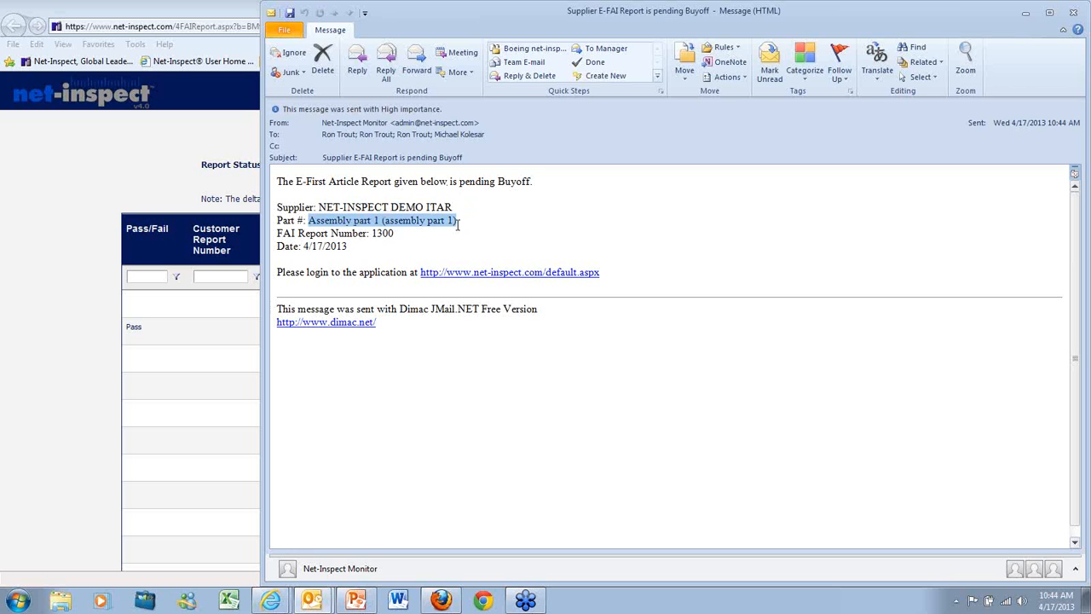
pyautogui.click(370, 234)
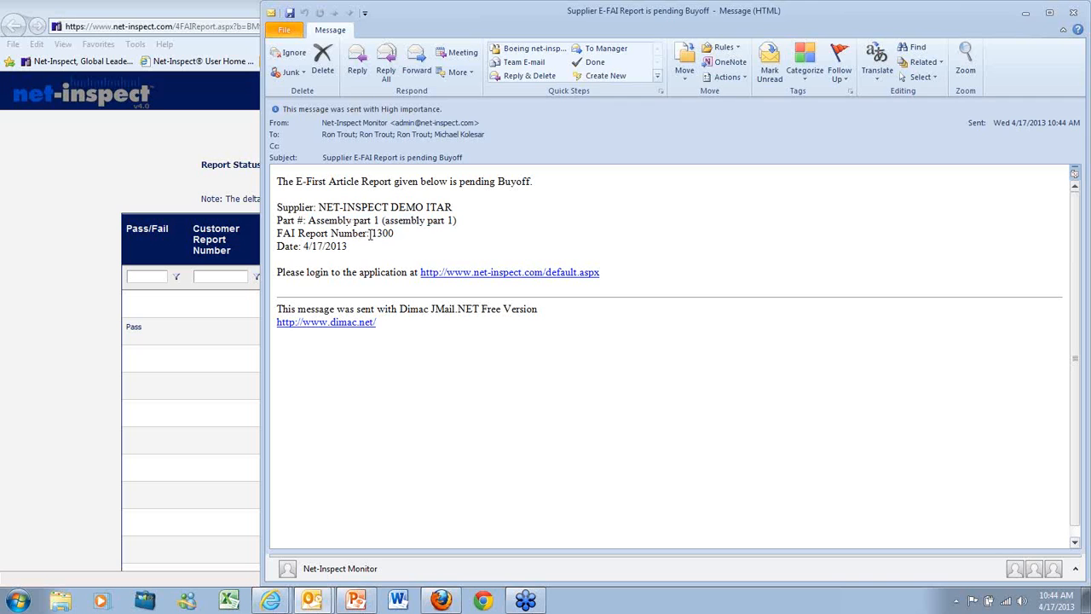
pyautogui.moveTo(370, 233); pyautogui.dragTo(407, 236)
pyautogui.moveTo(300, 246); pyautogui.dragTo(371, 245)
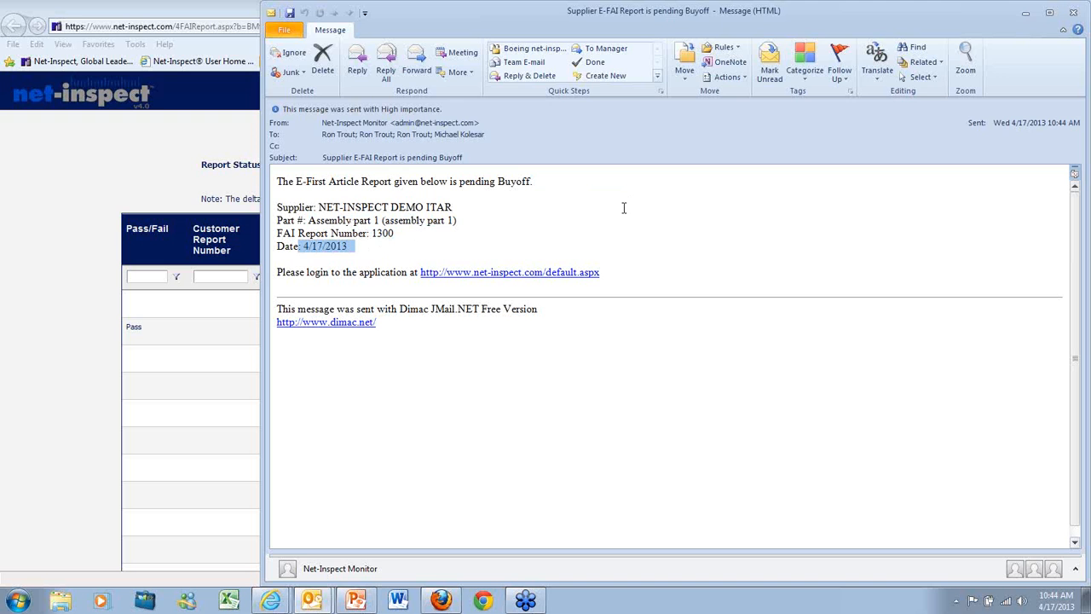
# Step: Close the notification e-mail and the E-First Article report list, and return to the Net-Inspect home page
pyautogui.click(1073, 13)
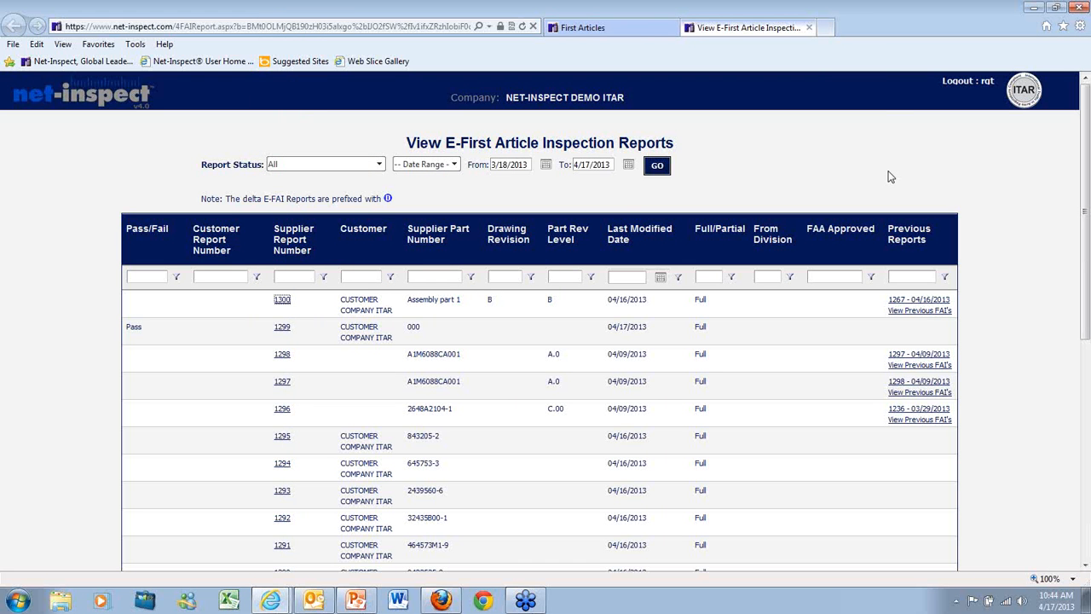
pyautogui.click(809, 27)
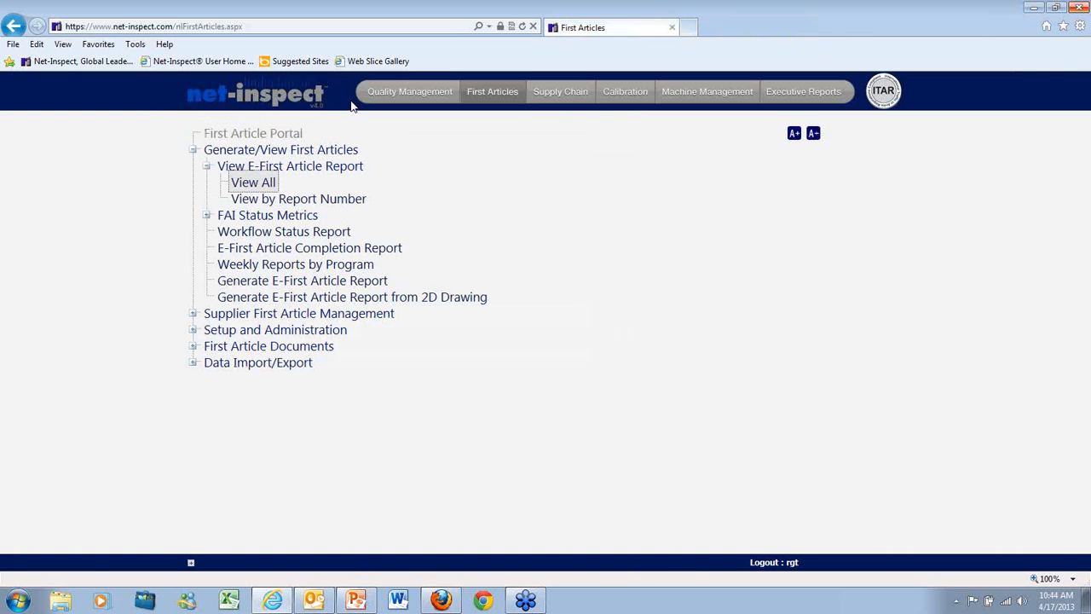
pyautogui.click(279, 98)
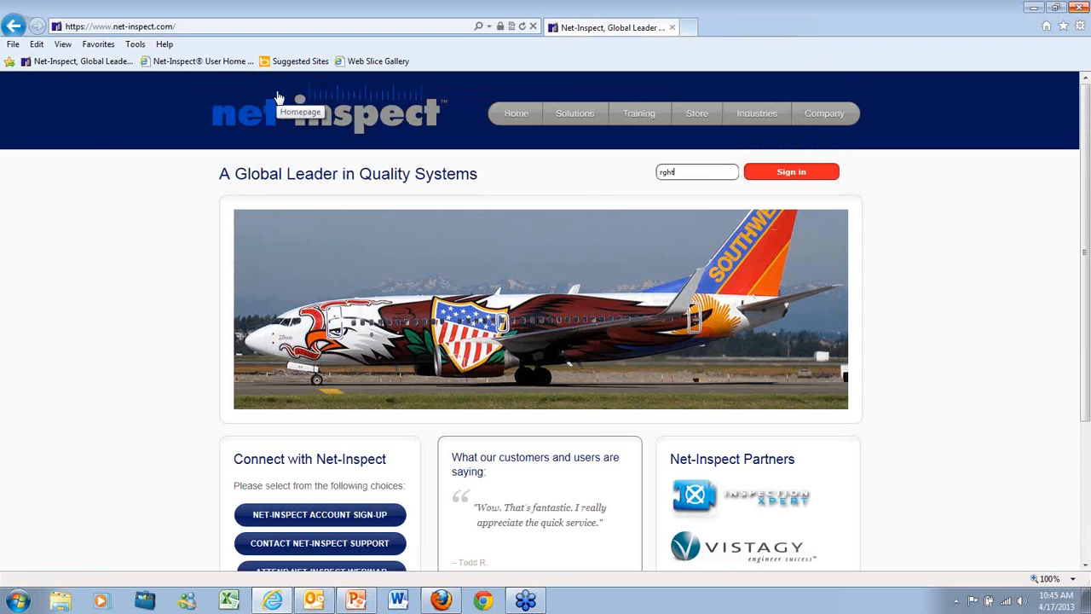
# Step: Log in to the customer company "ccitar" with the account's user ID and password
pyautogui.click(279, 98)
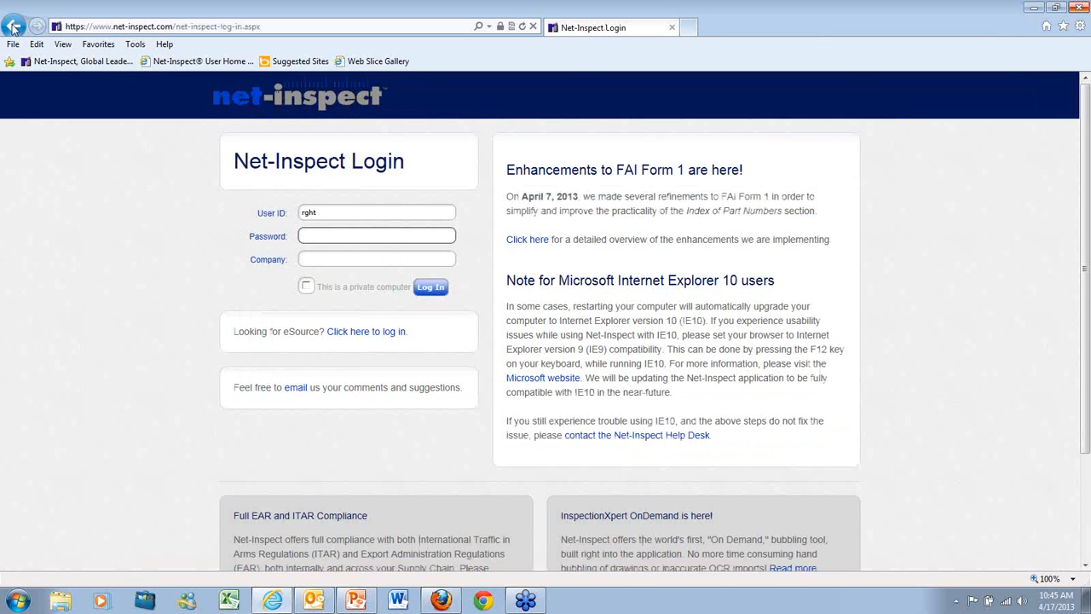
pyautogui.click(13, 26)
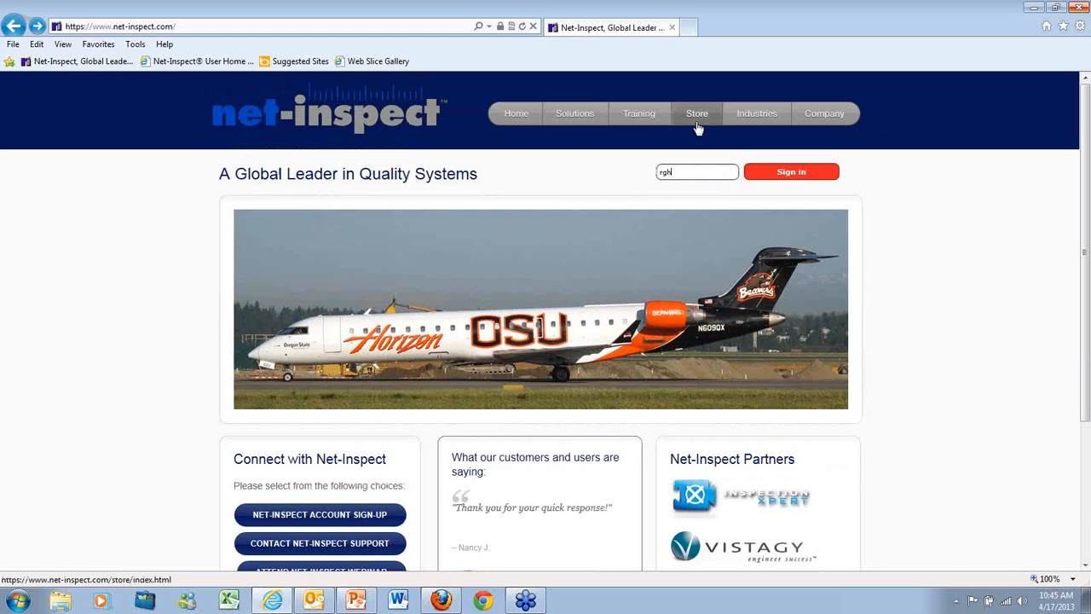
pyautogui.write('t')
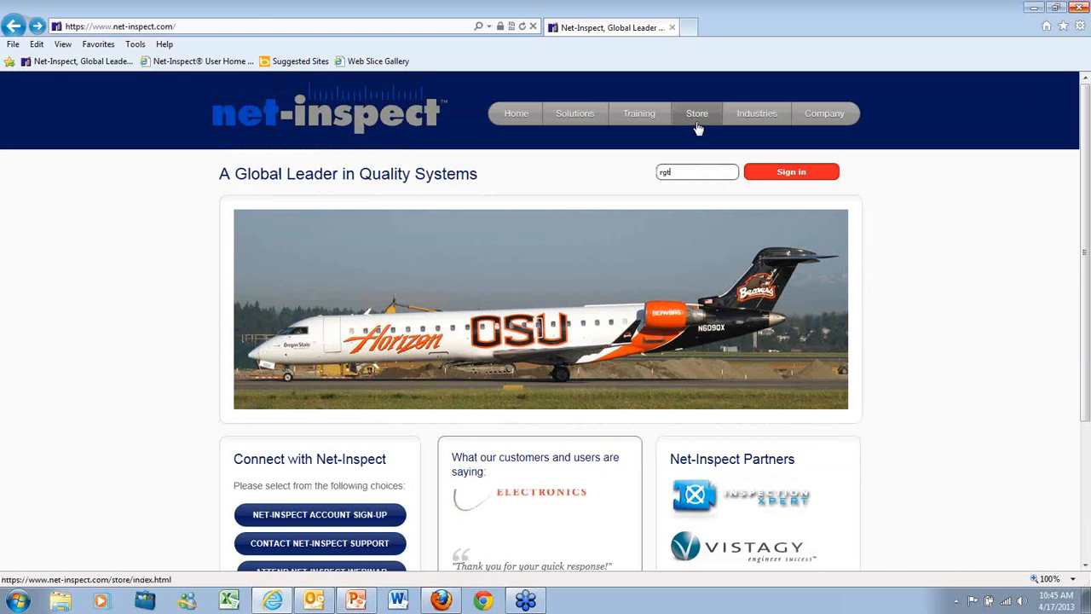
pyautogui.press('Return')
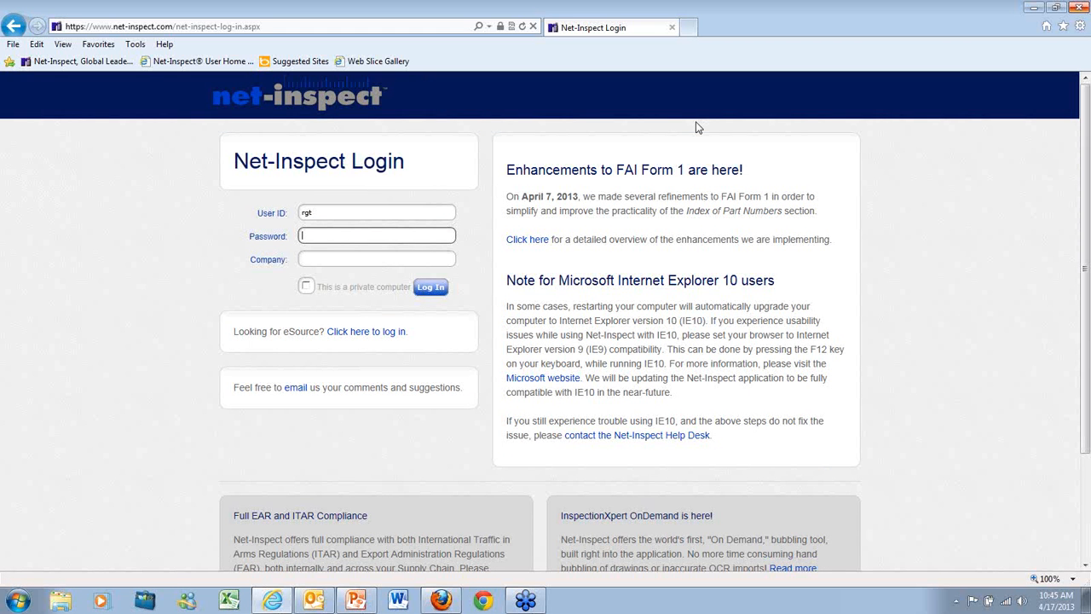
pyautogui.write('•')
pyautogui.press('Tab')
pyautogui.write('ccitar')
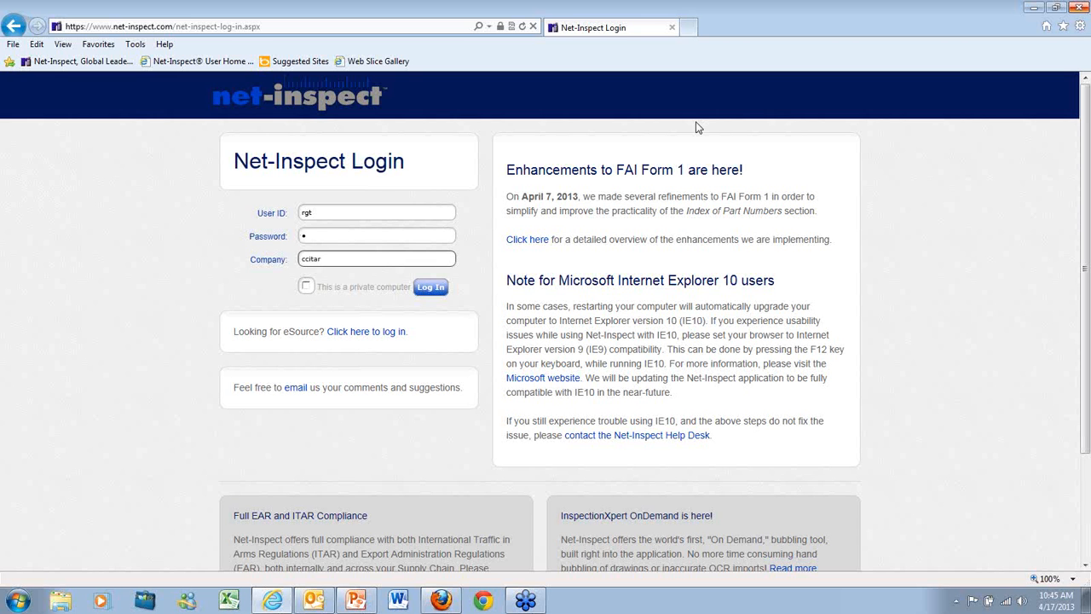
pyautogui.press('Return')
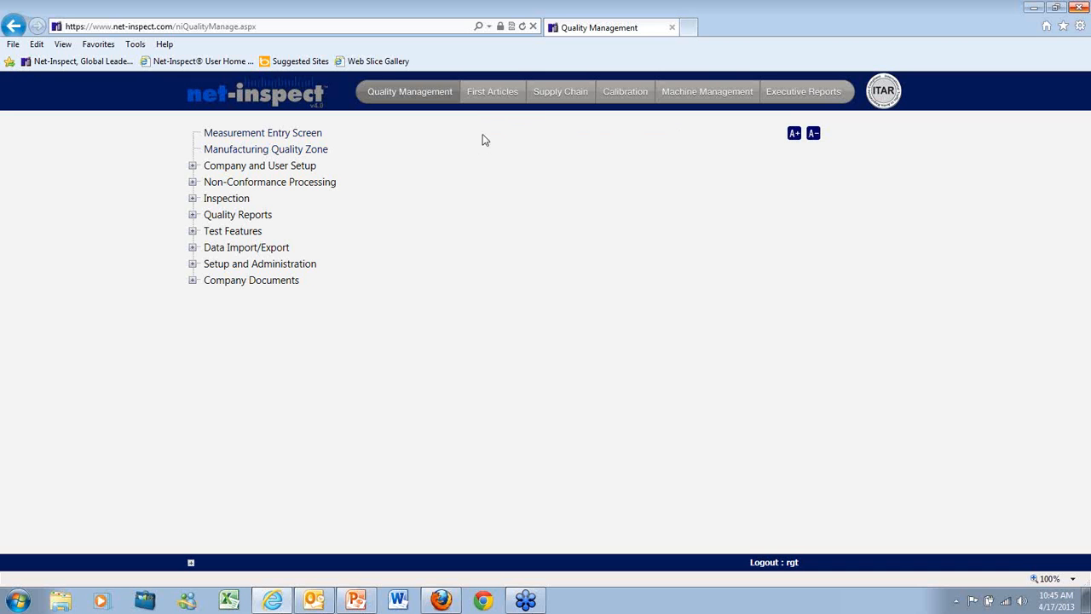
# Step: Open the E-FAI Approval Report of pending supplier reports from Supplier First Article Management
pyautogui.click(483, 100)
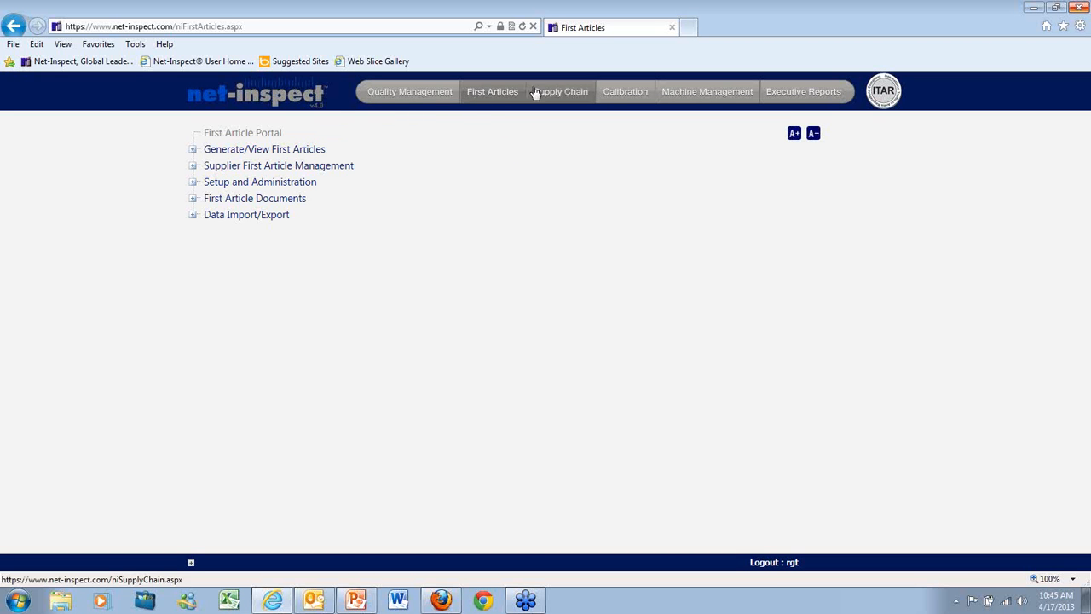
pyautogui.click(247, 166)
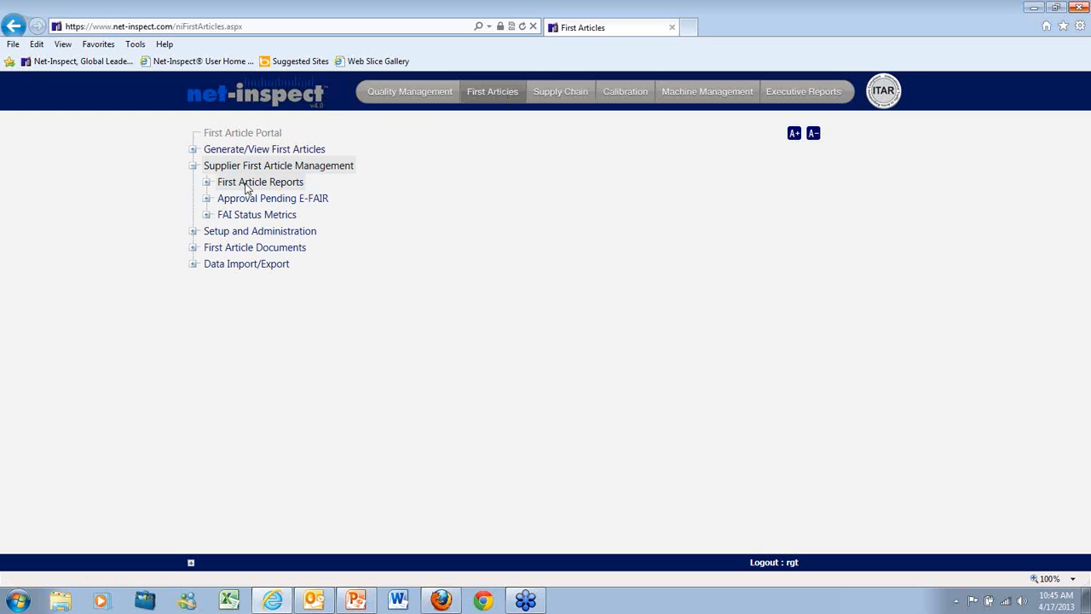
pyautogui.click(251, 198)
pyautogui.click(249, 215)
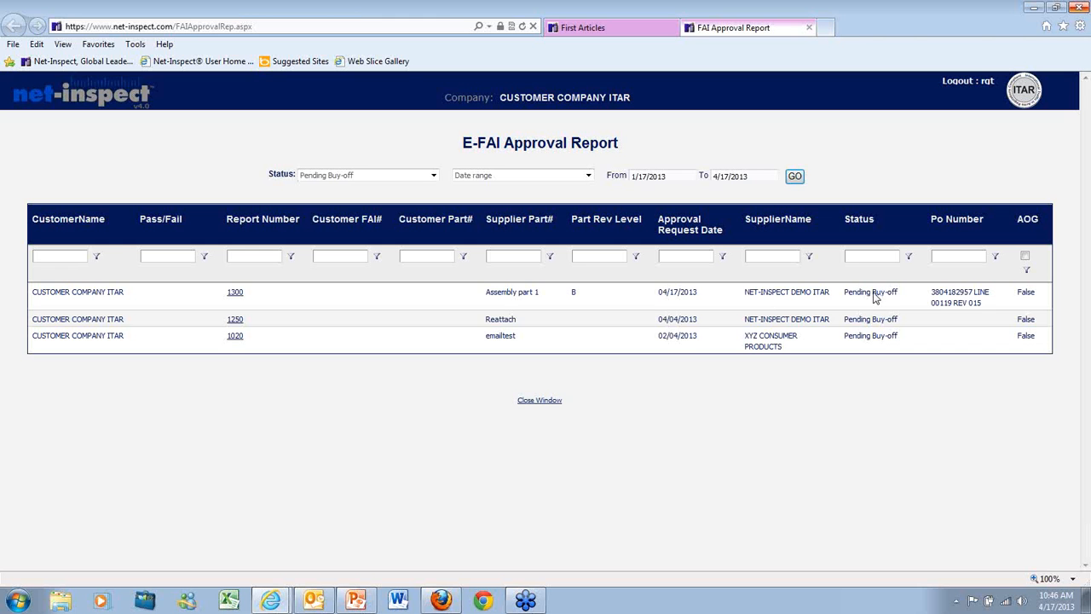
# Step: Examine the status and date range filter options of the E-FAI Approval Report
pyautogui.click(433, 176)
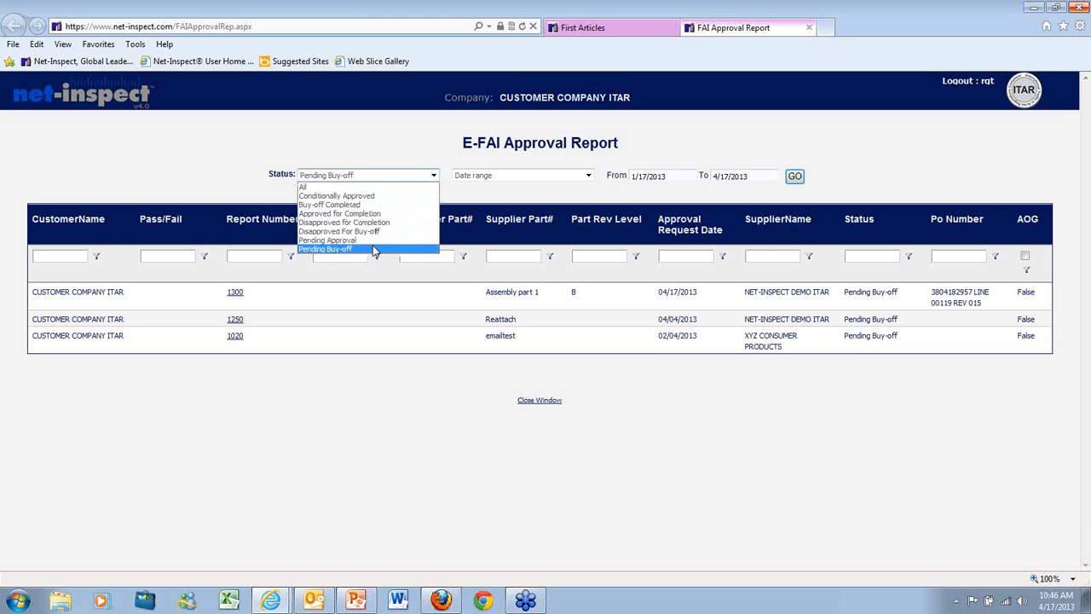
pyautogui.click(397, 145)
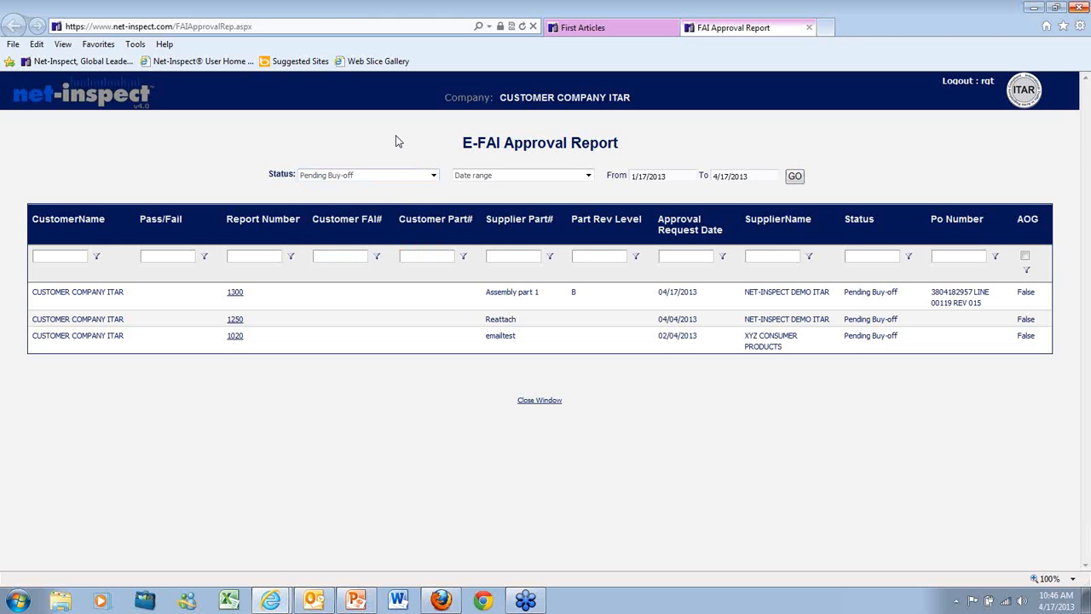
pyautogui.click(588, 175)
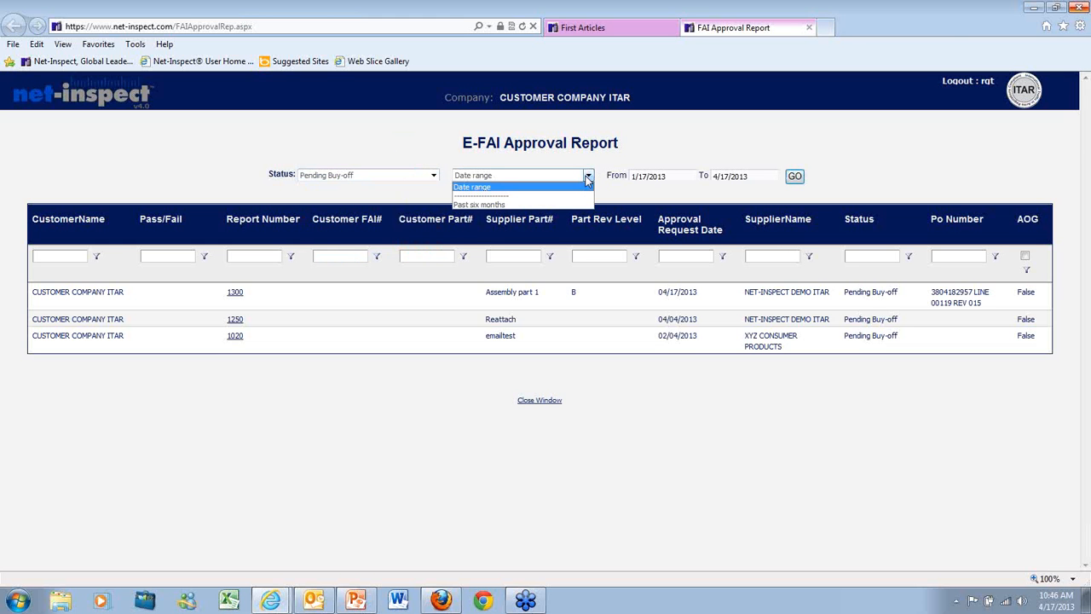
pyautogui.click(651, 142)
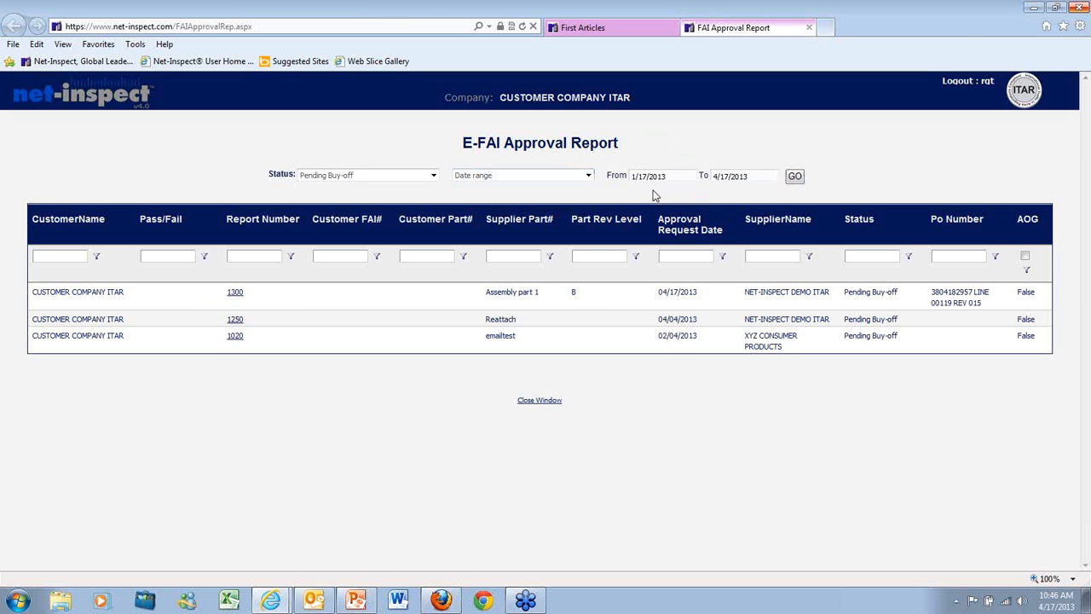
# Step: Open the pending Assembly part 1 report, review its Form 1 and view the attached drawing
pyautogui.click(235, 292)
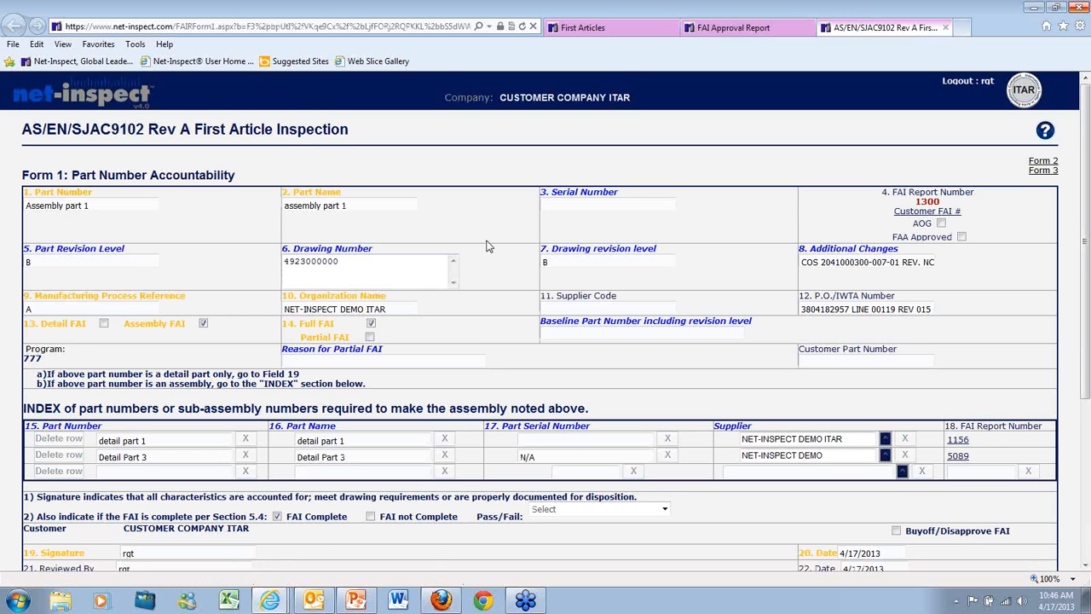
pyautogui.scroll(-1, 488, 246)
pyautogui.scroll(-1, 488, 246)
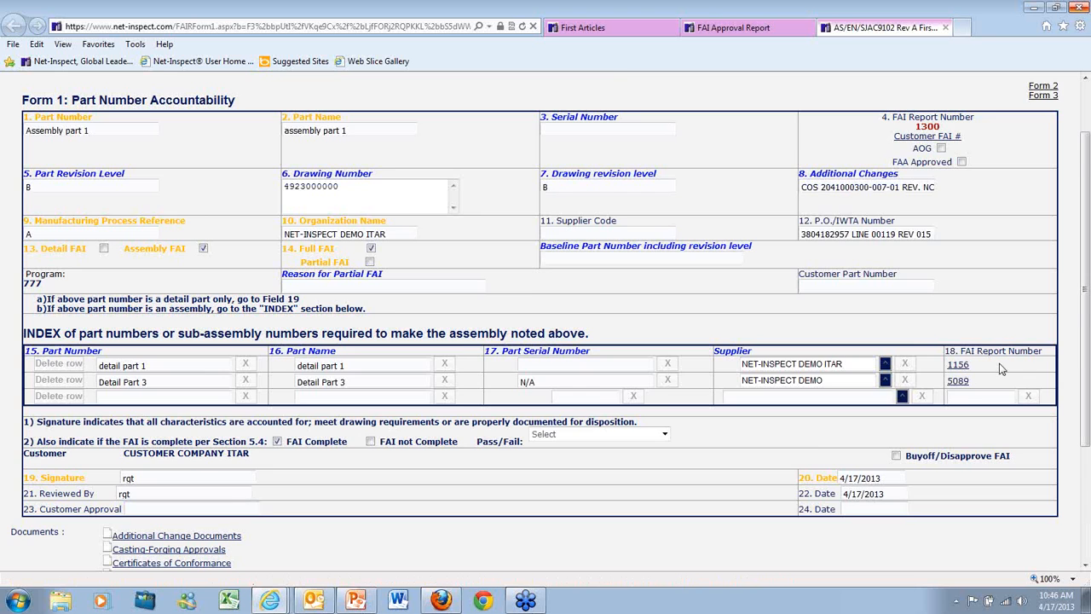
pyautogui.scroll(-3, 1001, 369)
pyautogui.scroll(-1, 1002, 368)
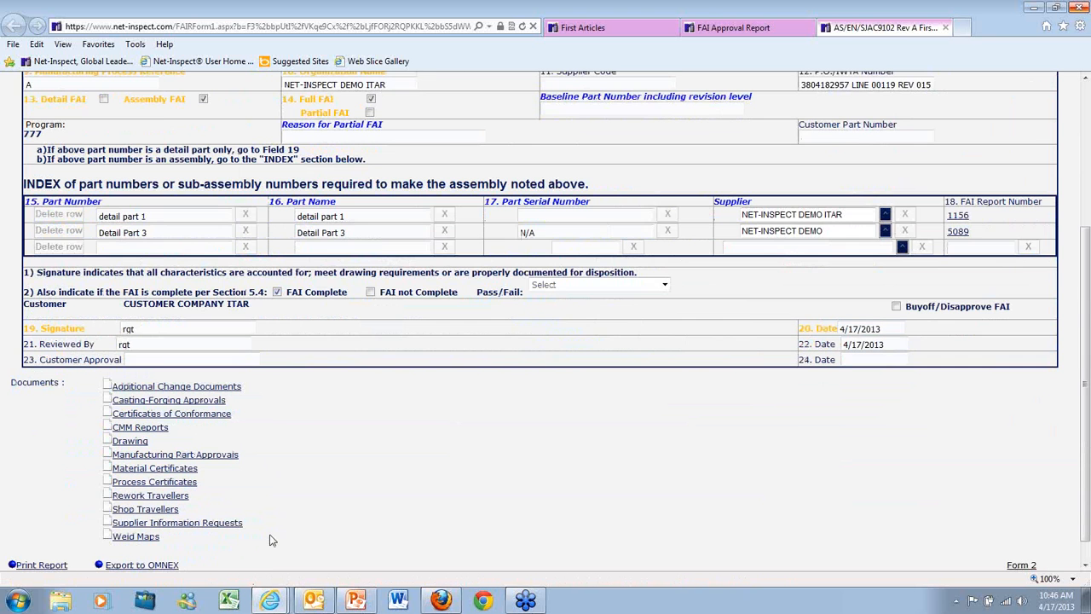
pyautogui.click(124, 441)
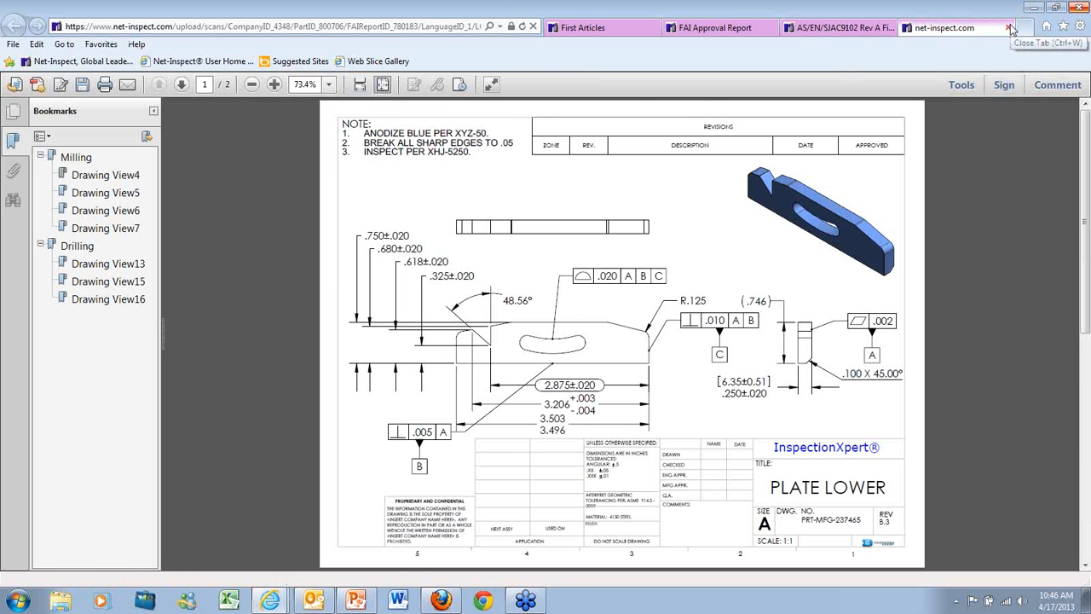
pyautogui.click(1010, 30)
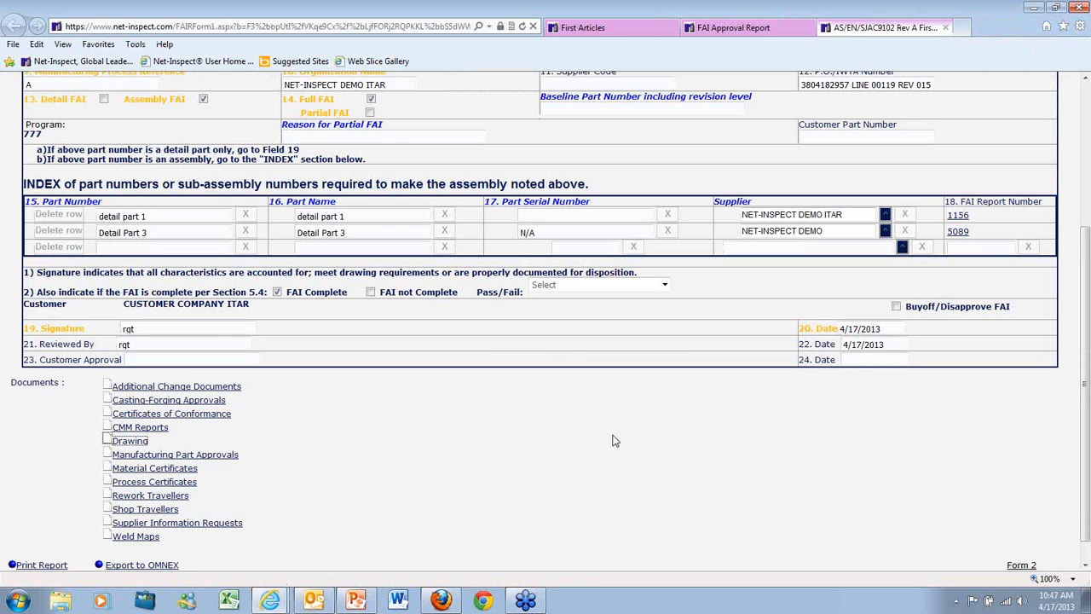
# Step: Review Form 2 and the Form 3 characteristic results of the assembly report, and return to Form 1
pyautogui.scroll(-1, 639, 431)
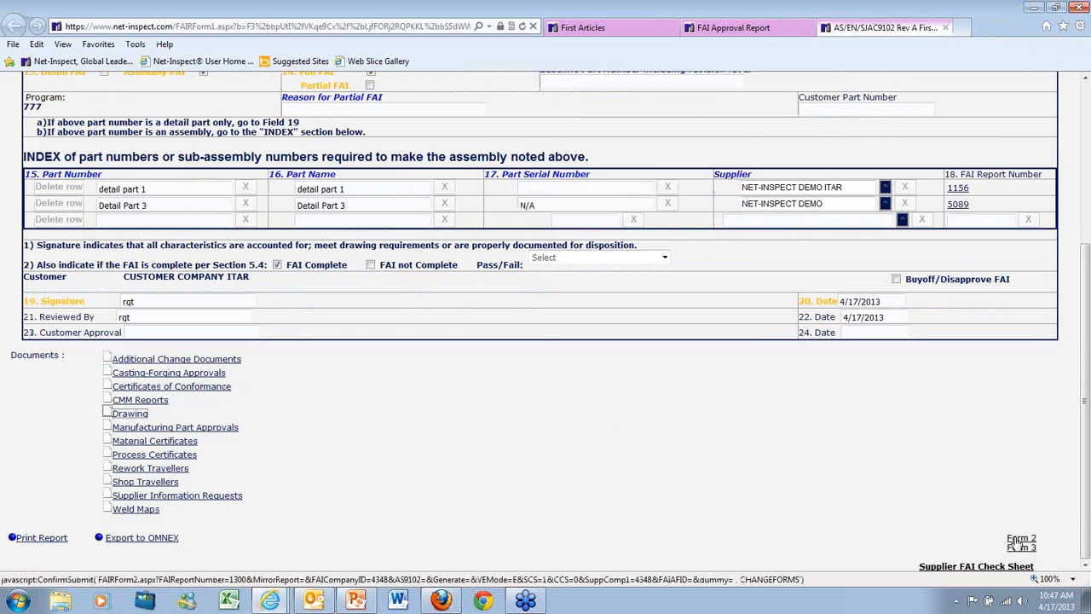
pyautogui.click(1022, 538)
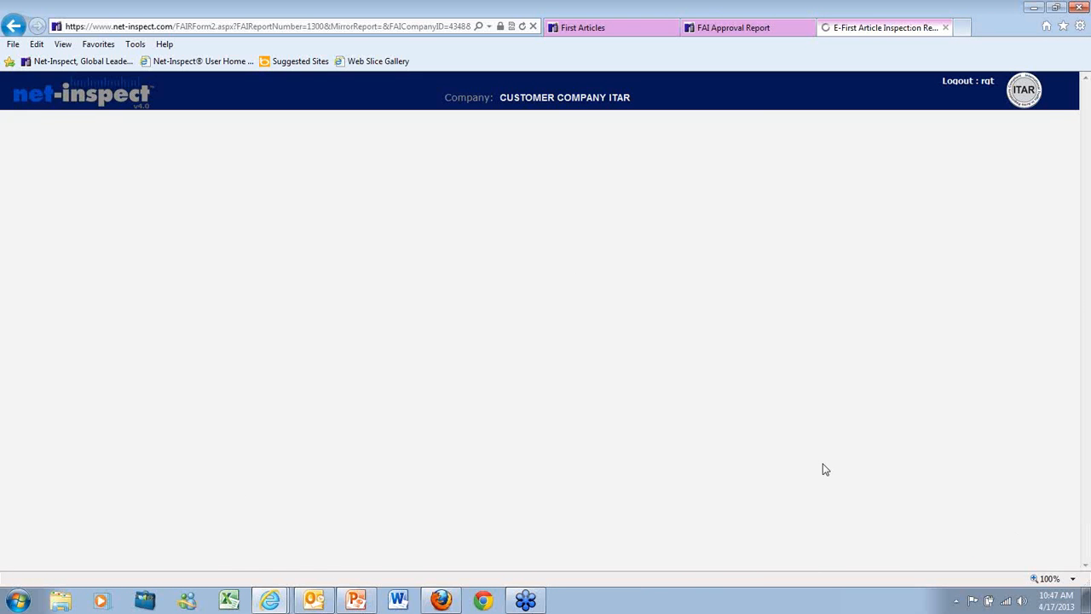
pyautogui.scroll(-5, 824, 469)
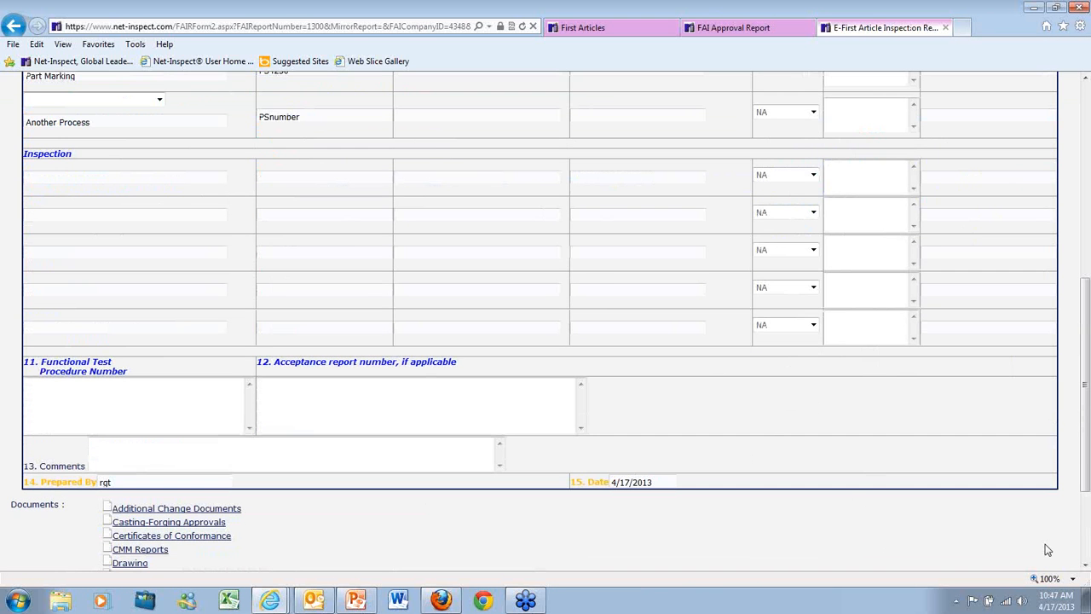
pyautogui.scroll(-2, 1047, 550)
pyautogui.click(1022, 557)
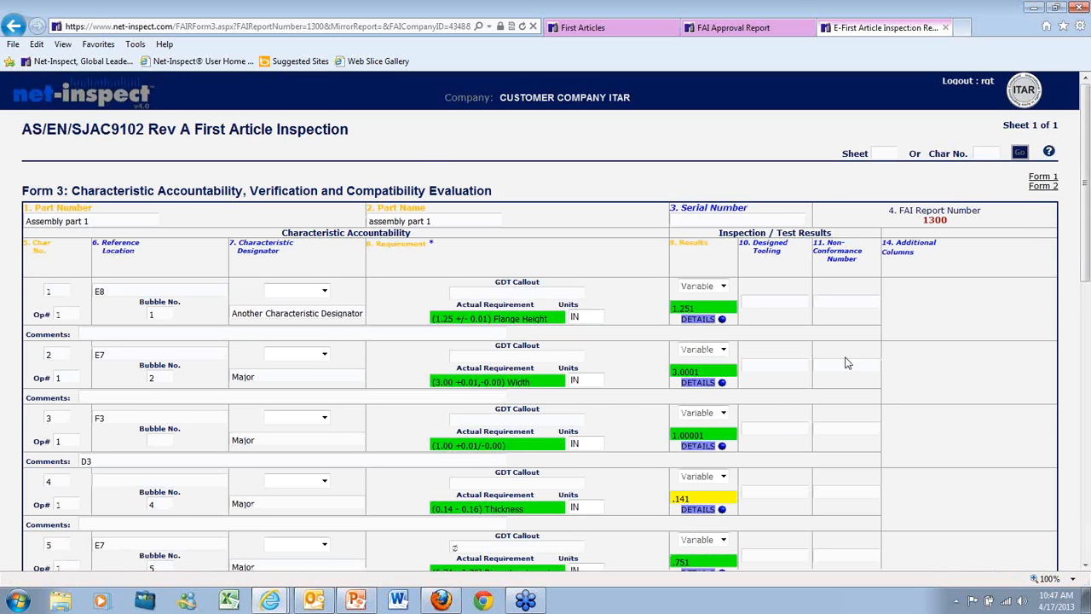
pyautogui.scroll(-1, 847, 363)
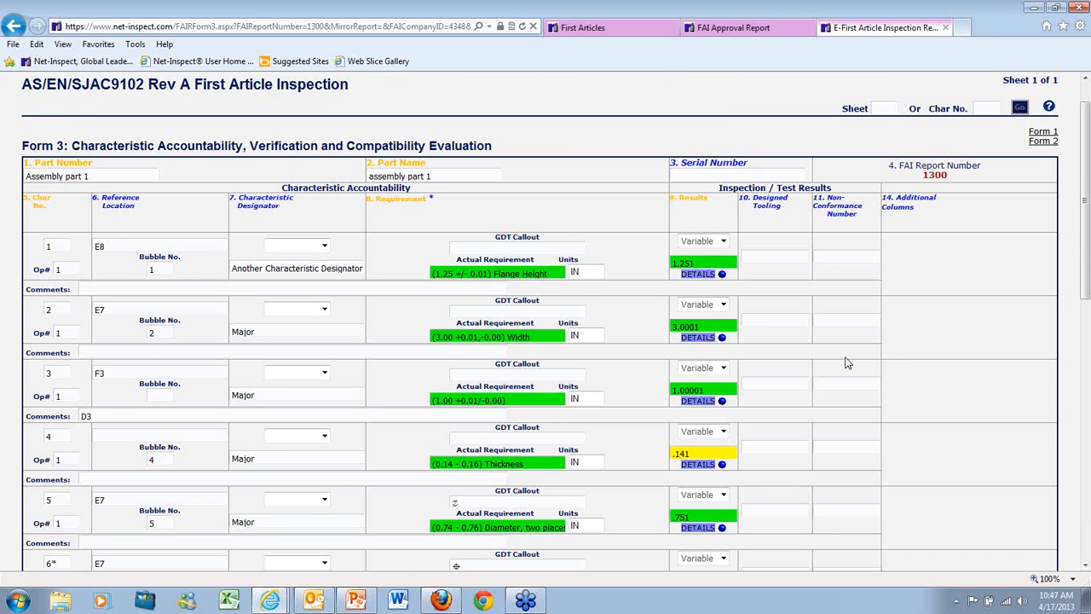
pyautogui.scroll(-4, 847, 363)
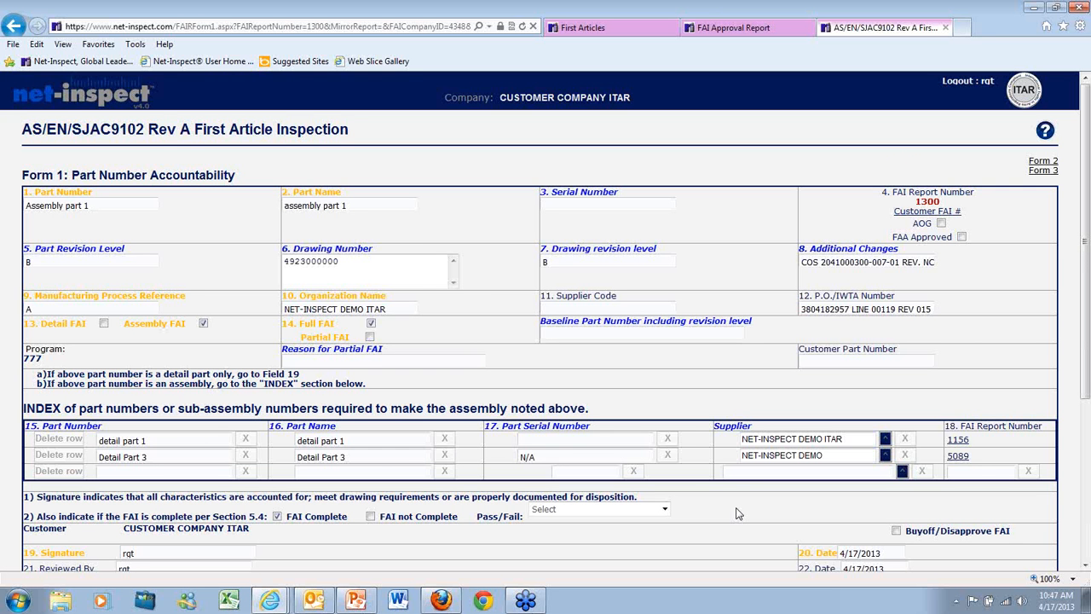
# Step: Sign the Supplier FAI Check Sheet as approver with the user ID, submit it and close it
pyautogui.scroll(-1, 739, 513)
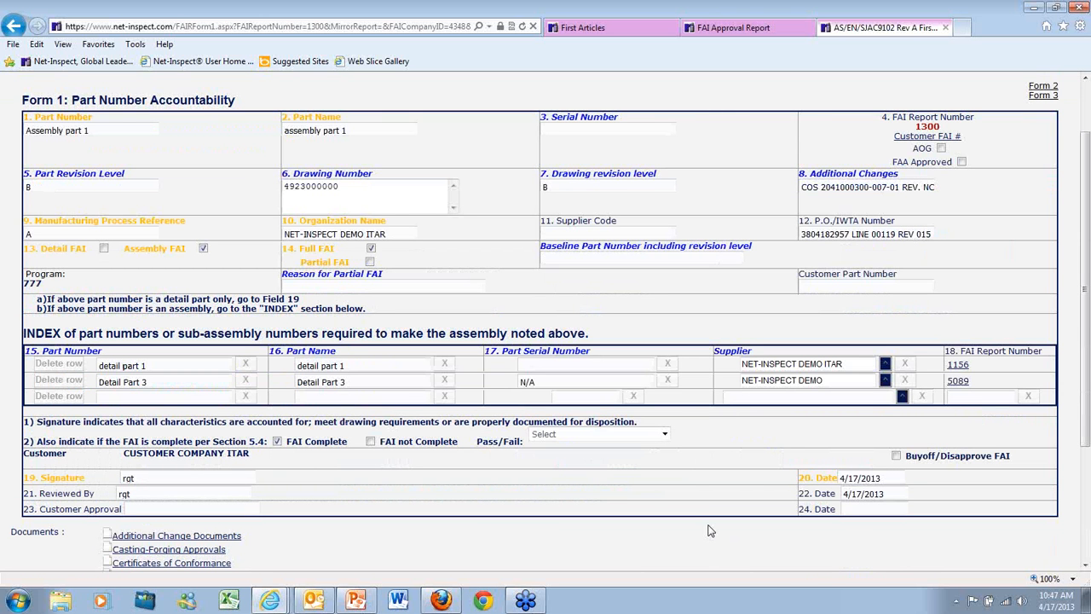
pyautogui.scroll(-1, 707, 531)
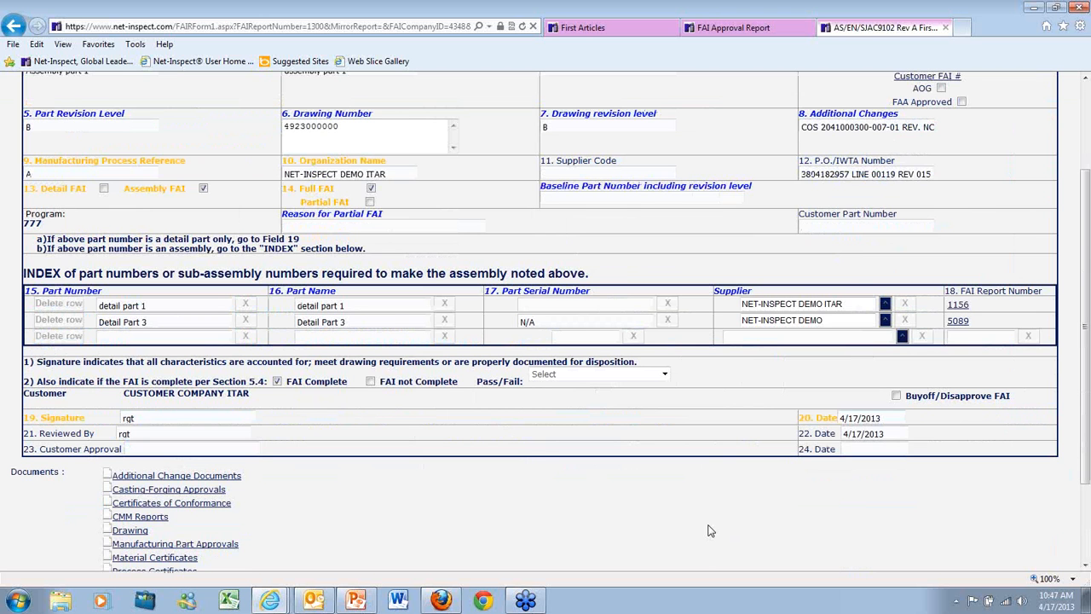
pyautogui.scroll(-2, 708, 532)
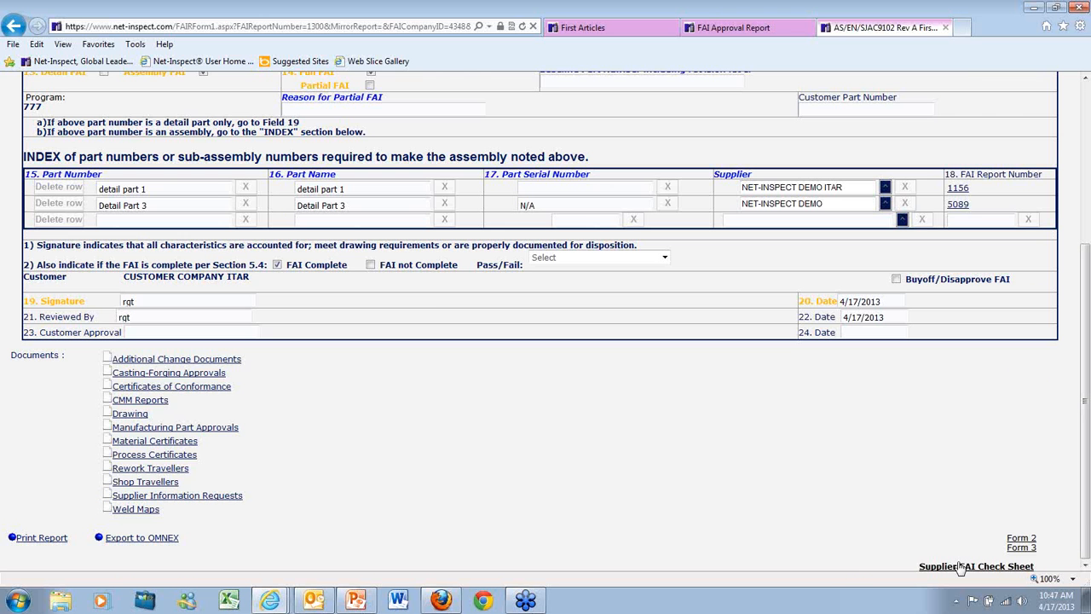
pyautogui.click(960, 567)
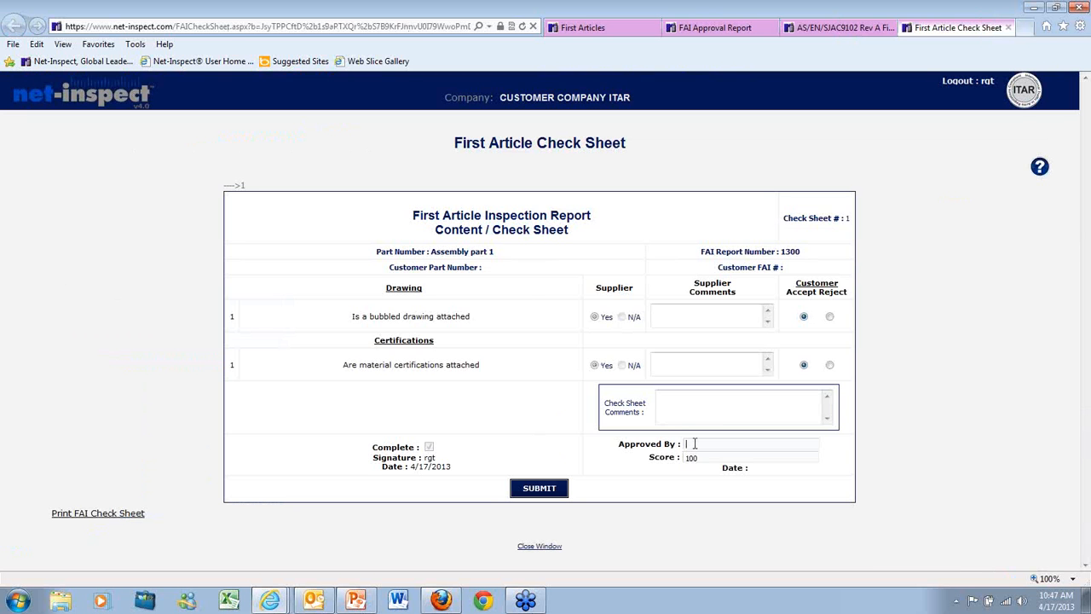
pyautogui.write('rgt')
pyautogui.click(540, 489)
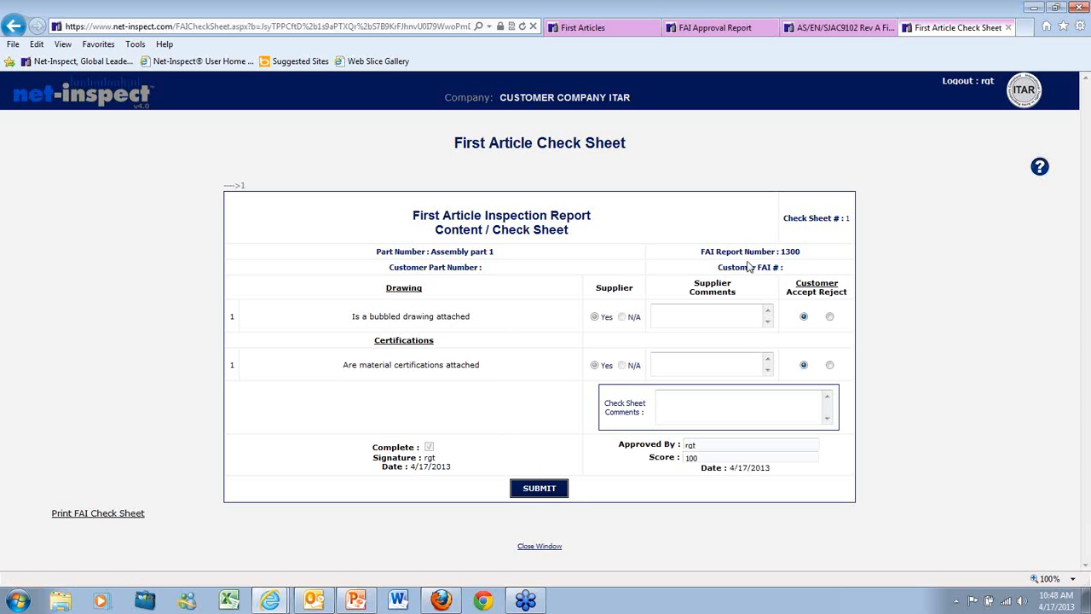
pyautogui.click(1007, 28)
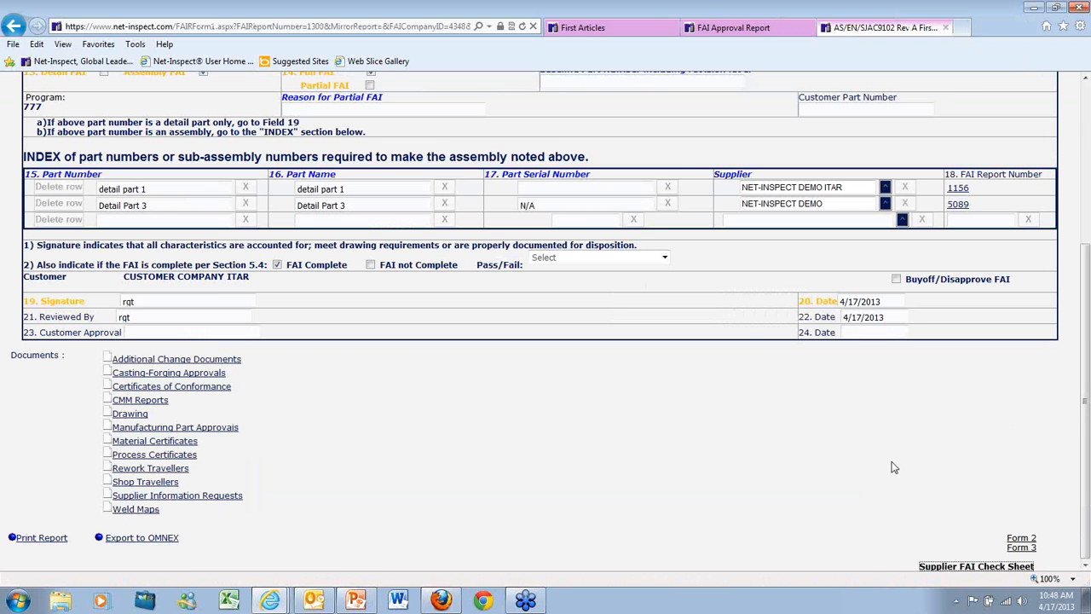
# Step: Buy off the Assembly part 1 FAI with status Approve, entering the account password and "comments" as the comment, and submit it
pyautogui.click(897, 280)
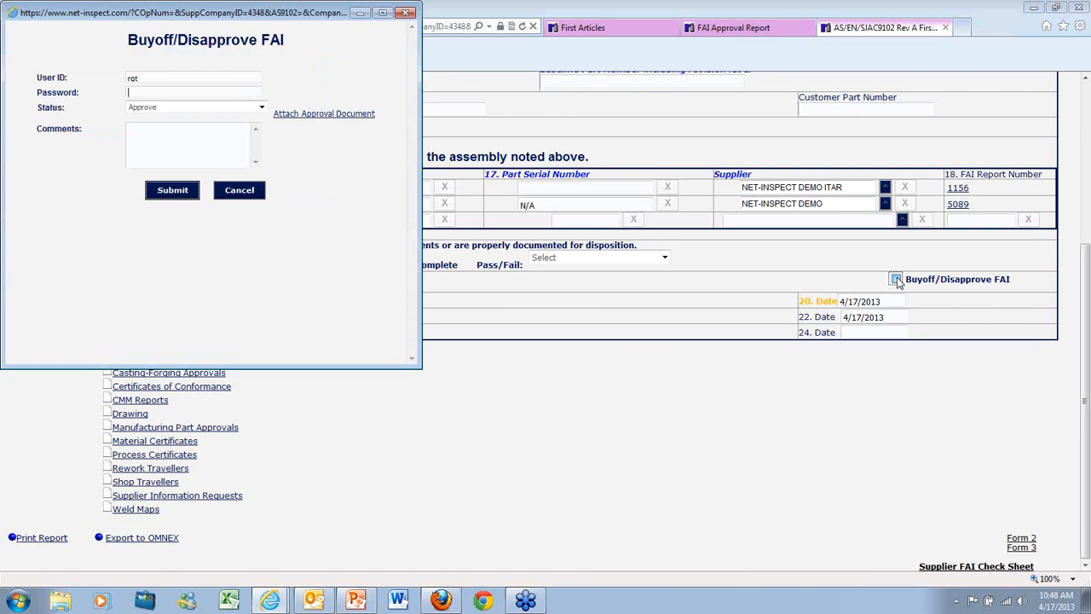
pyautogui.click(262, 108)
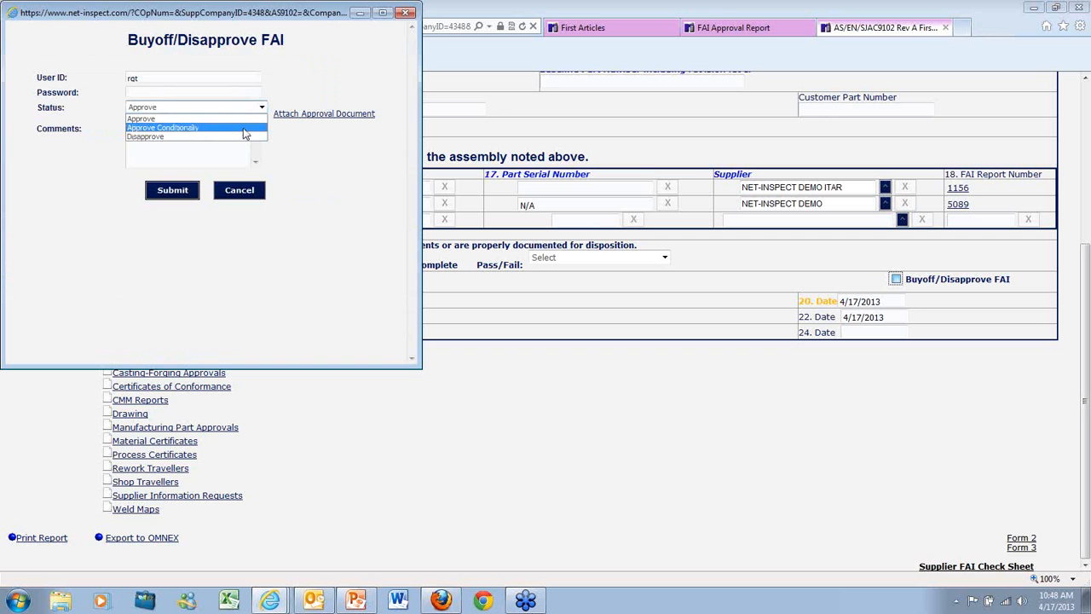
pyautogui.click(243, 119)
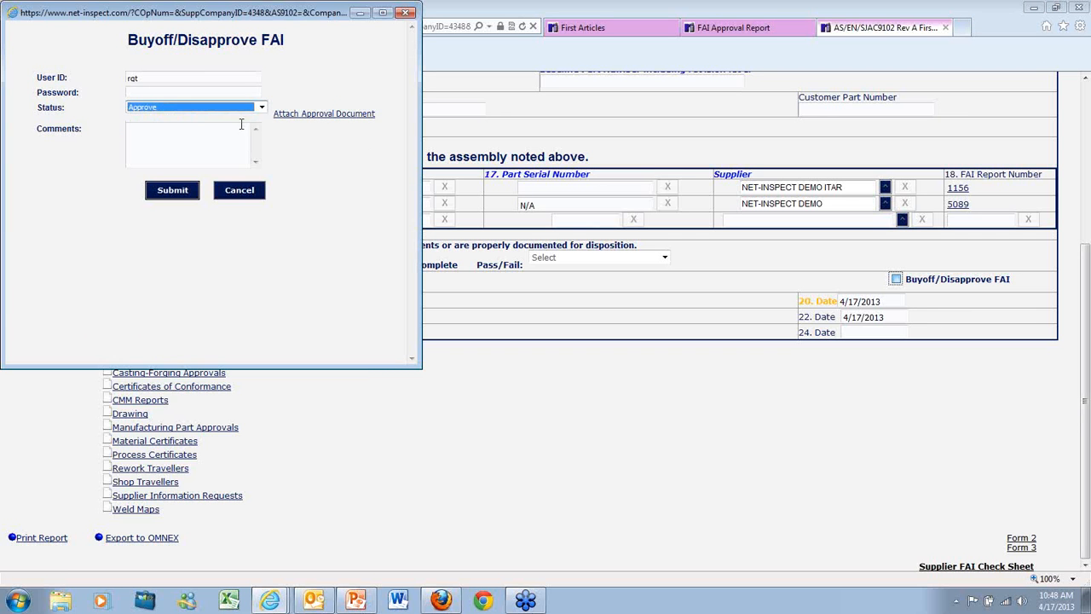
pyautogui.click(193, 92)
pyautogui.write('•')
pyautogui.press('Tab')
pyautogui.press('Tab')
pyautogui.press('Tab')
pyautogui.write('c')
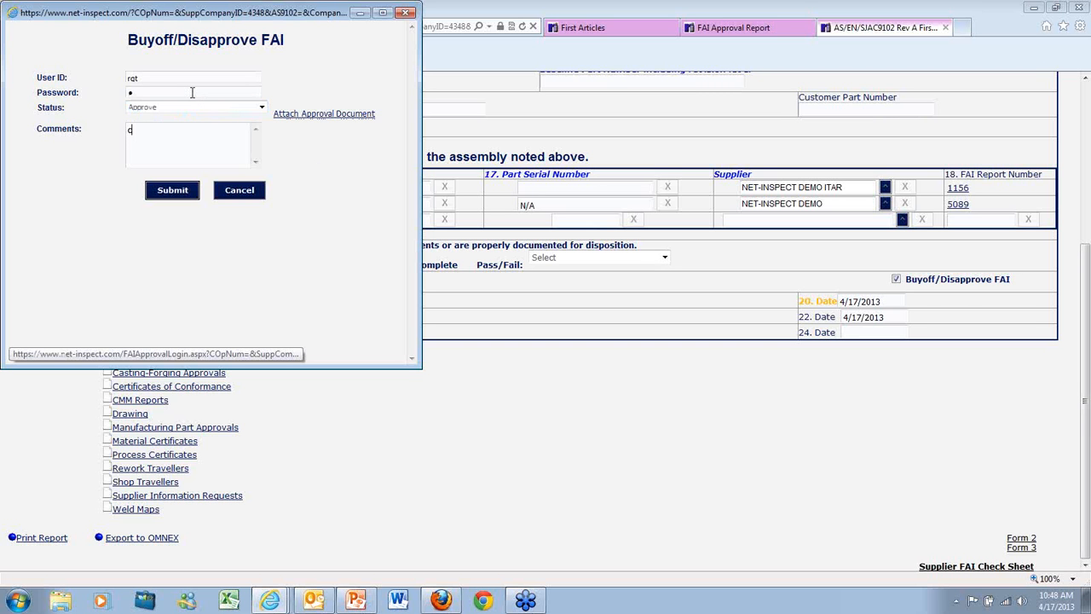
pyautogui.write('omments')
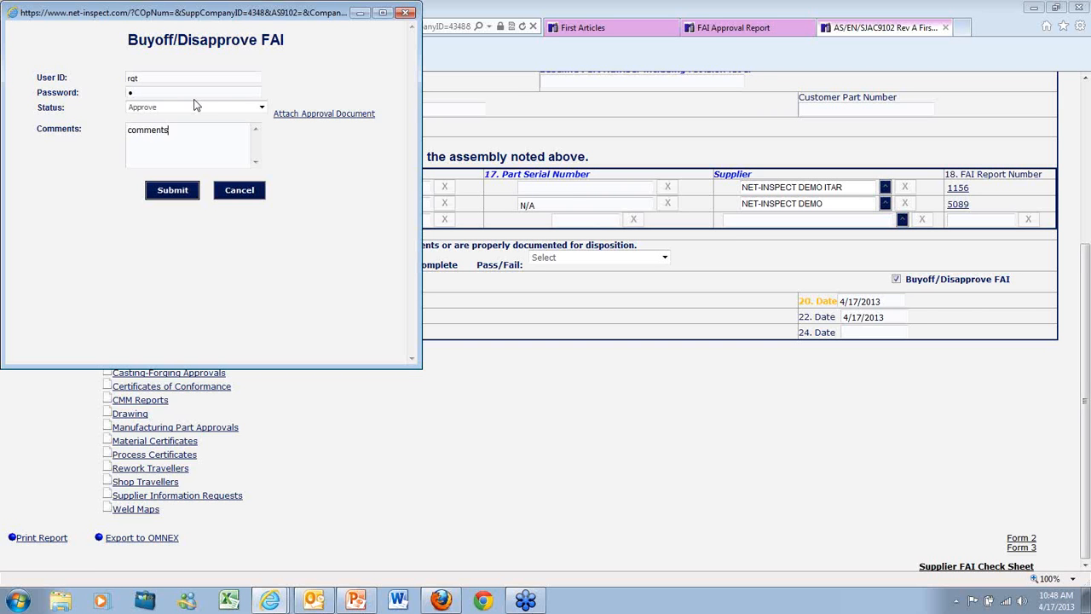
pyautogui.click(176, 192)
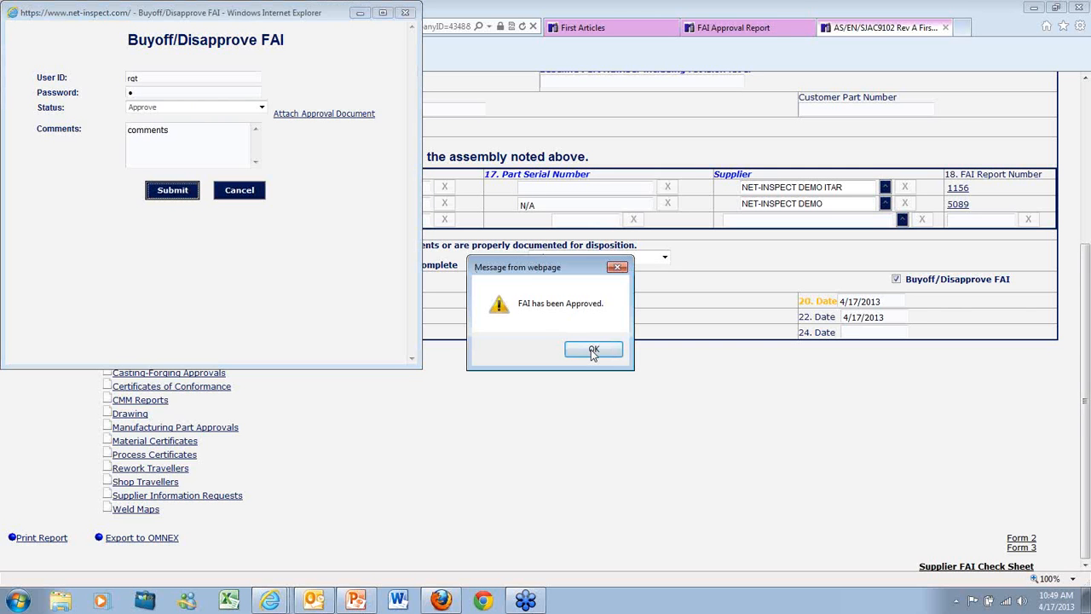
pyautogui.click(593, 351)
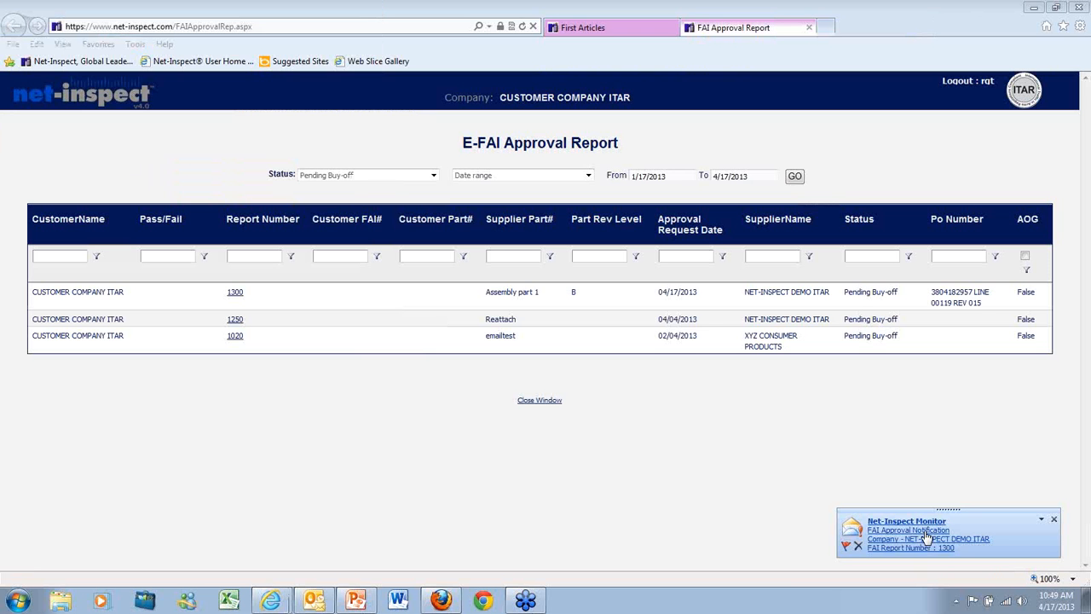
# Step: Open the FAI Approval Notification e-mail in Outlook, read its approval statement, and close the message and the E-FAI Approval Report
pyautogui.click(927, 537)
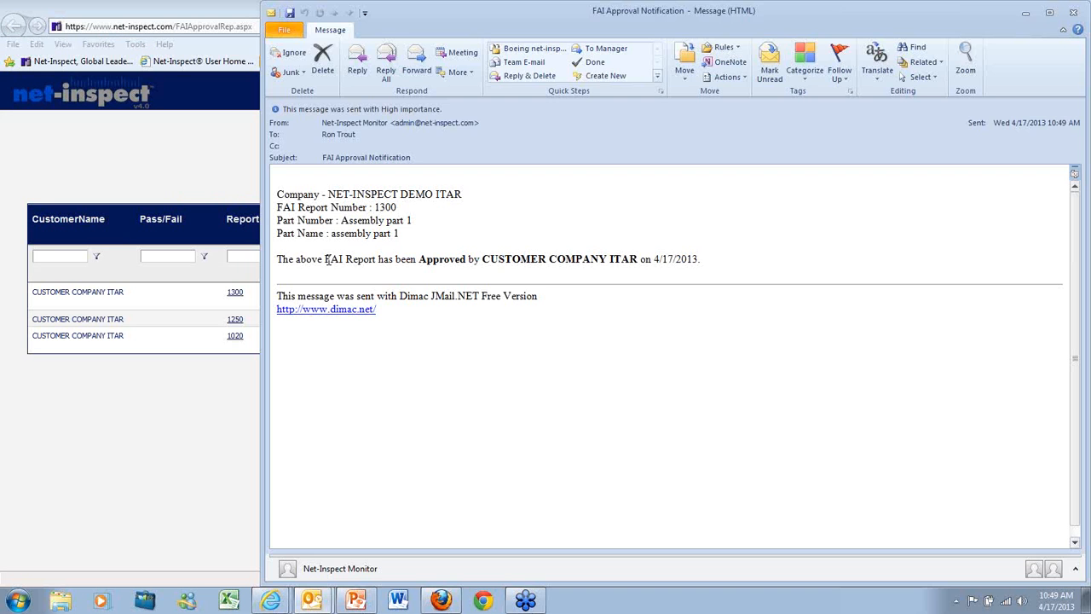
pyautogui.moveTo(326, 260); pyautogui.dragTo(701, 261)
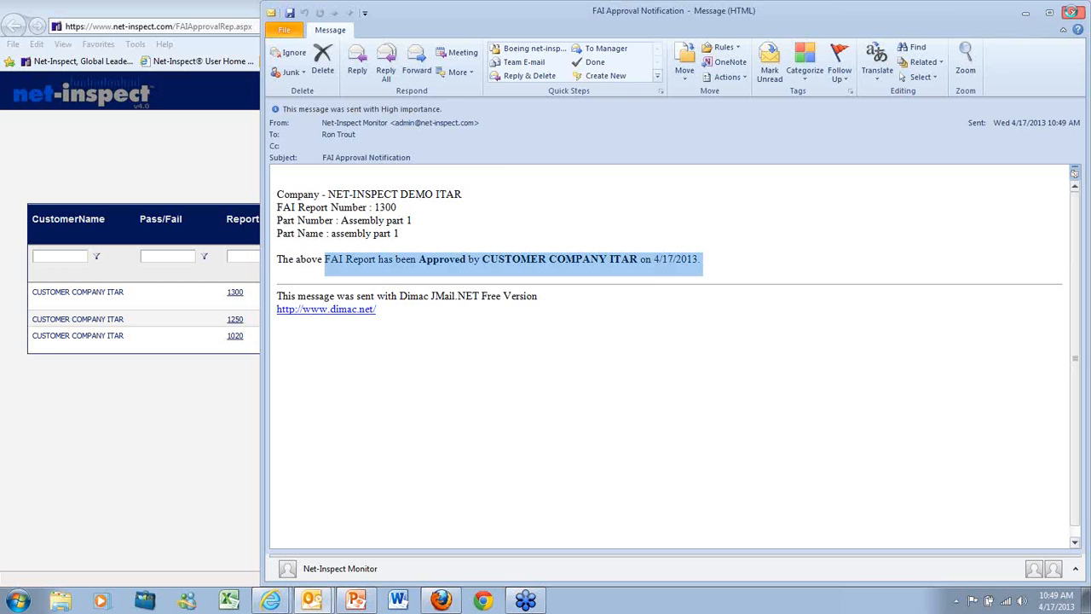
pyautogui.click(1072, 12)
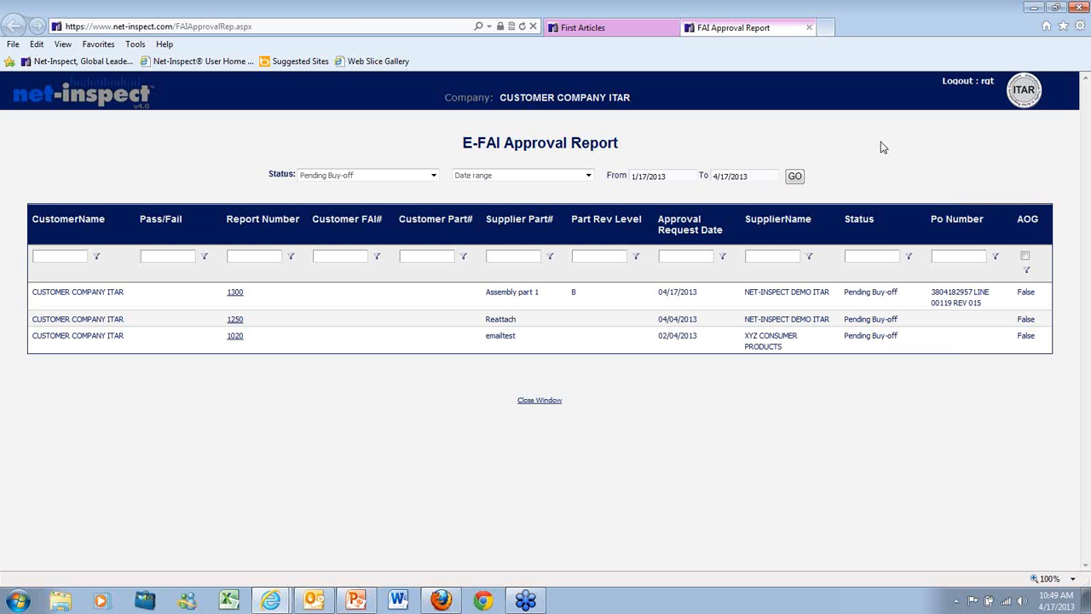
pyautogui.click(809, 28)
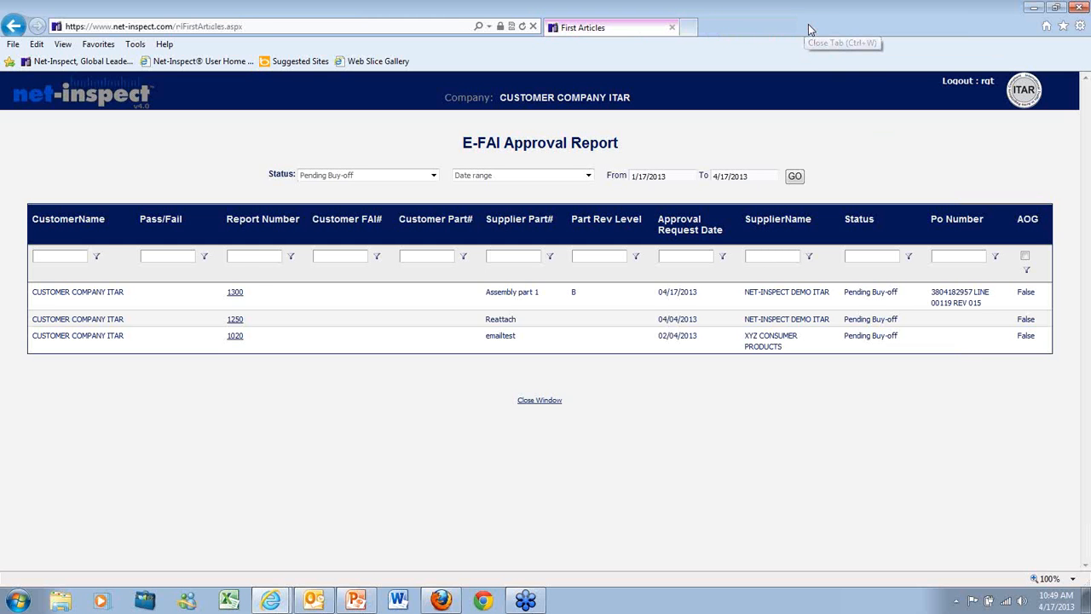
# Step: List all E-First Article reports of the supplier and view the buyoff comments on the Assembly part 1 report
pyautogui.click(507, 90)
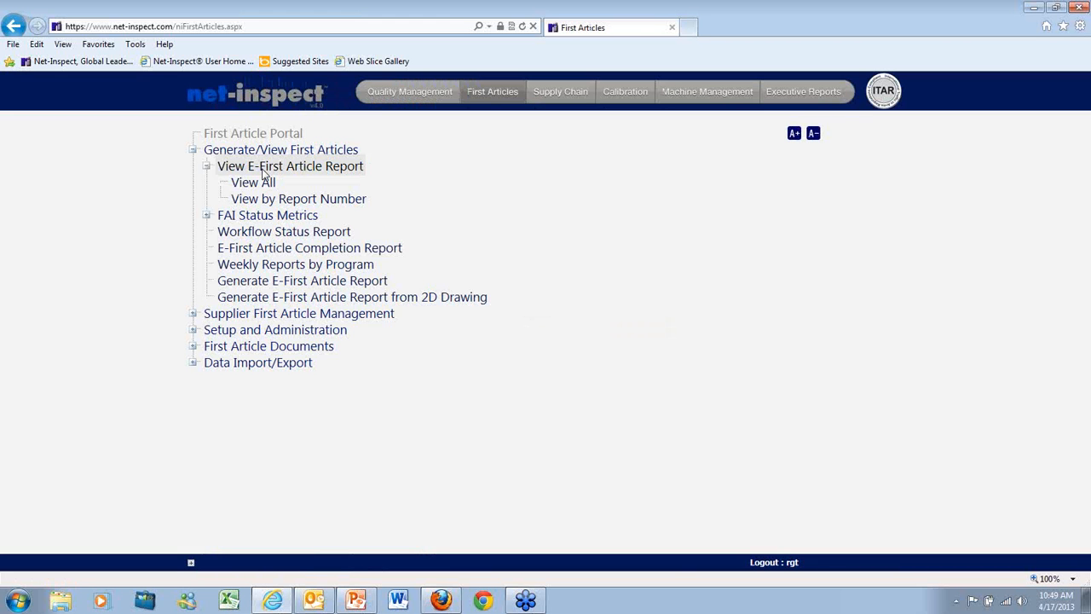
pyautogui.click(262, 180)
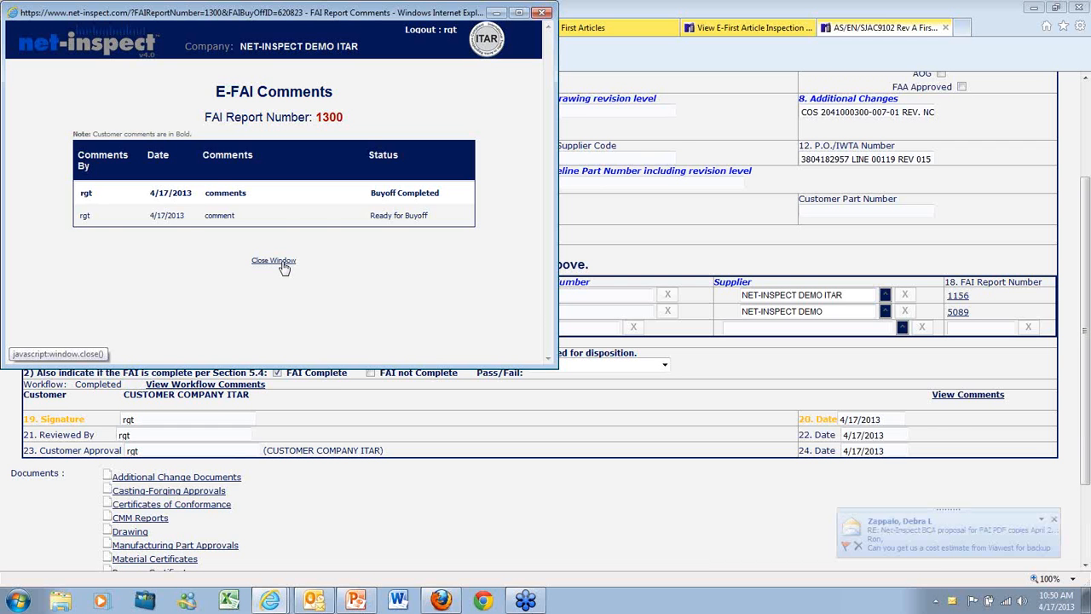
pyautogui.click(272, 261)
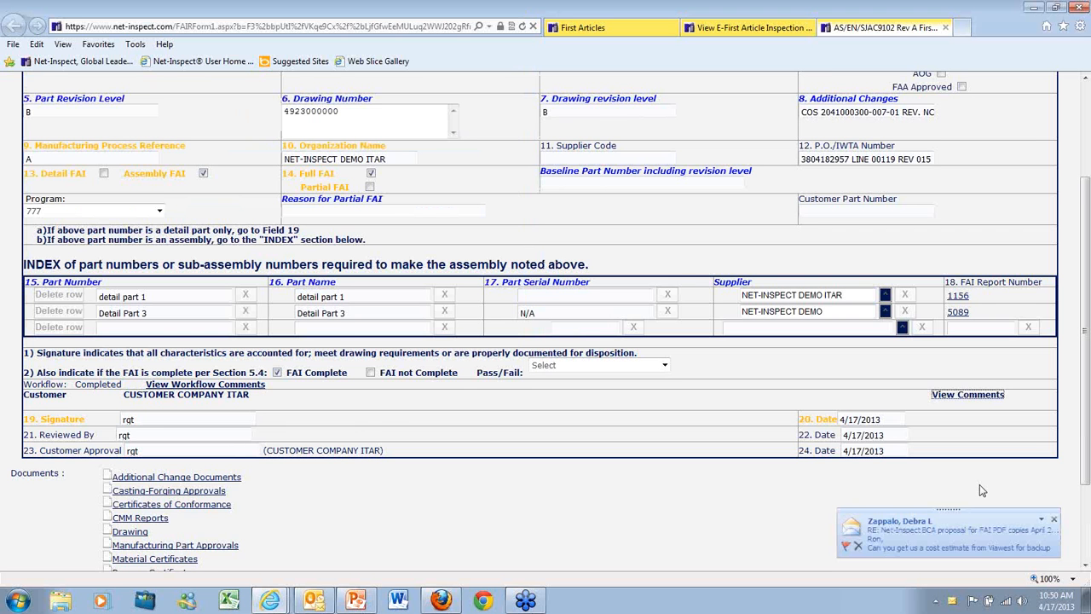
# Step: Examine the approval signatures, documents, copy option and delta/follow-up report option on Form 1 of the bought-off Assembly part 1 report
pyautogui.scroll(-1, 652, 507)
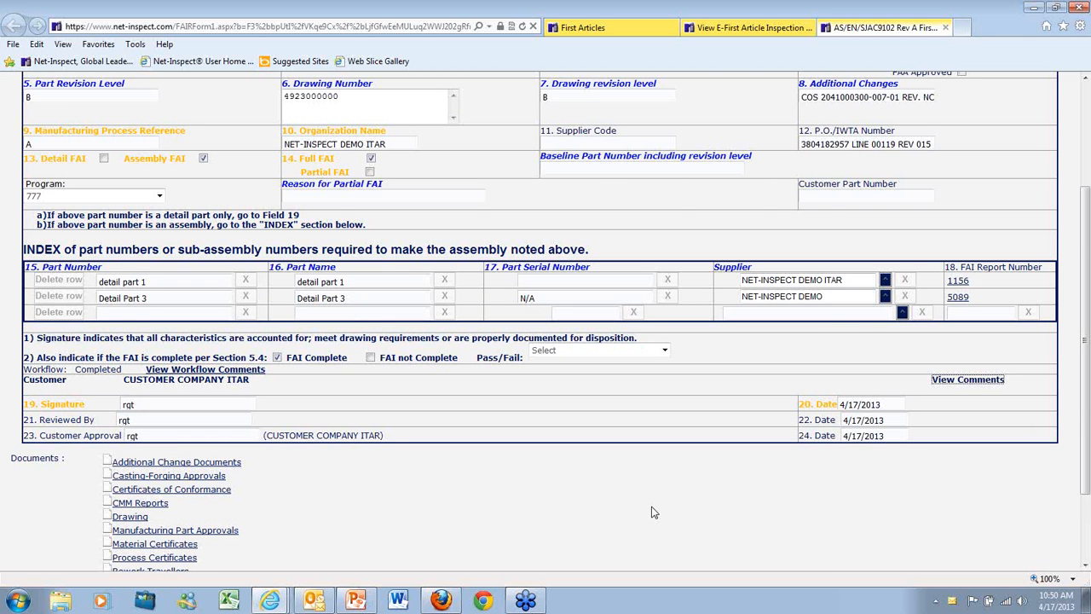
pyautogui.scroll(-3, 652, 511)
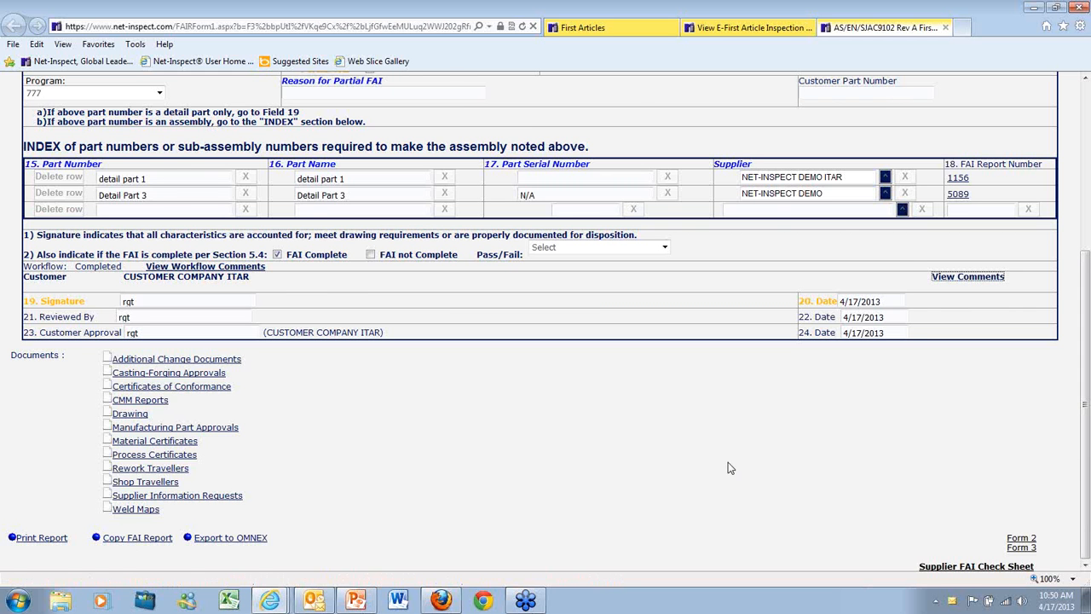
pyautogui.scroll(1, 729, 468)
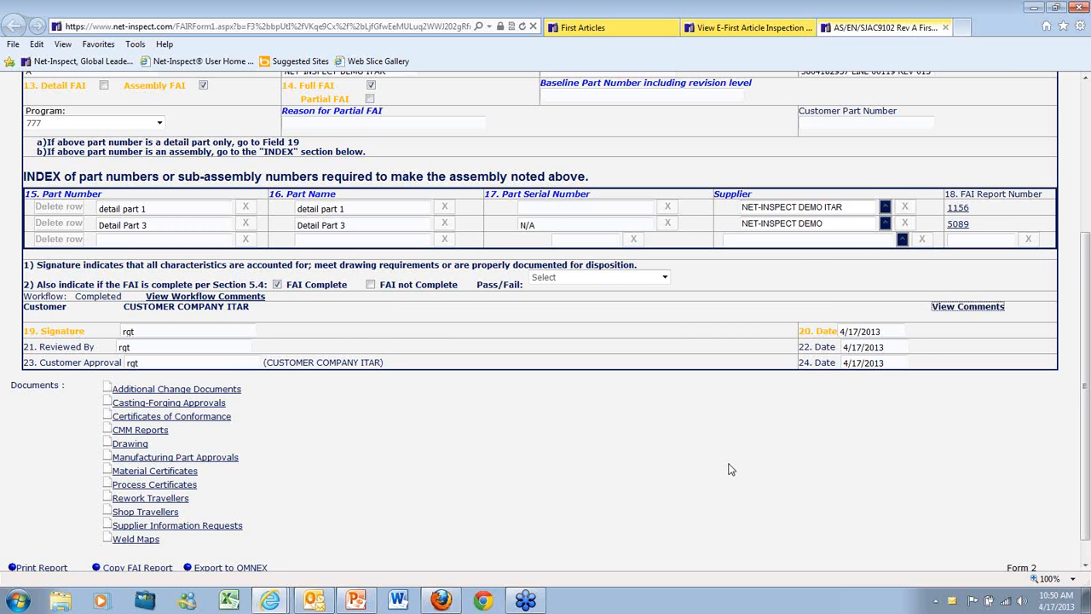
pyautogui.scroll(3, 729, 468)
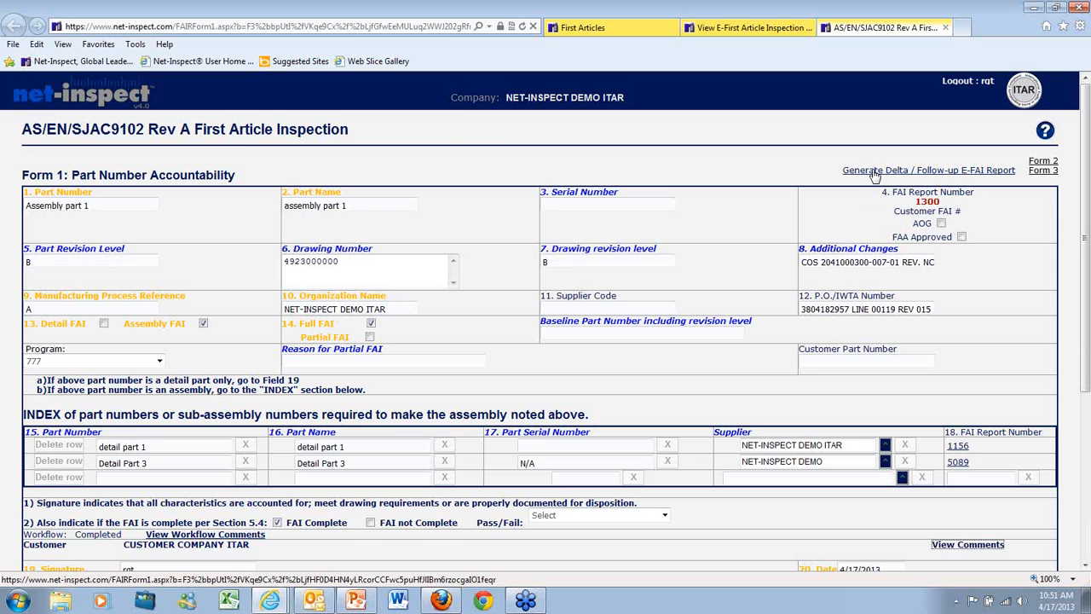
pyautogui.scroll(-3, 793, 431)
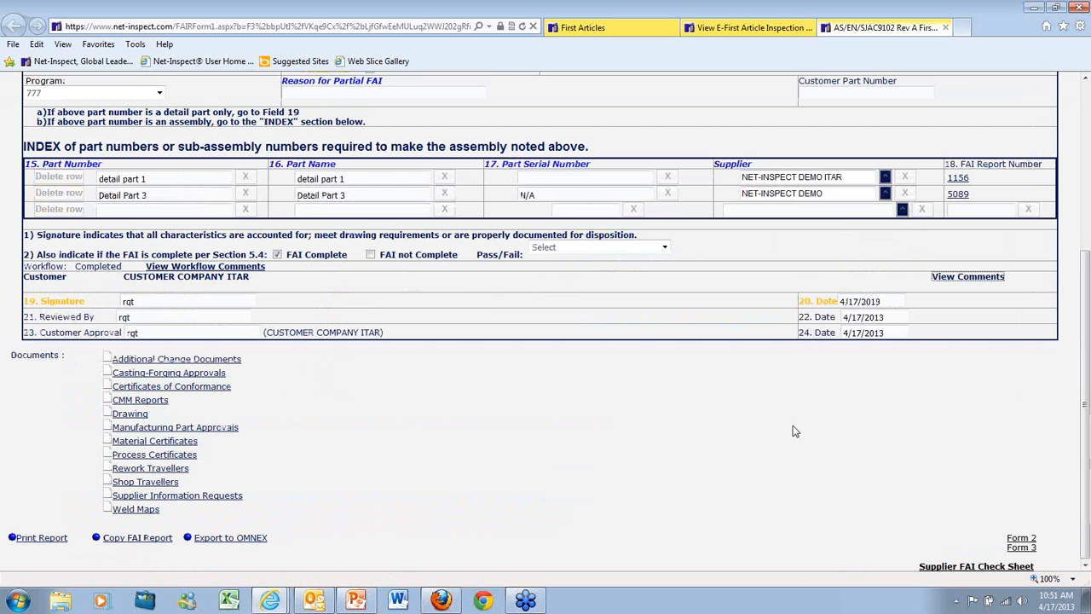
# Step: Open Form 3 of the Assembly part 1 report and review its characteristics, including those marked with an asterisk
pyautogui.click(1021, 546)
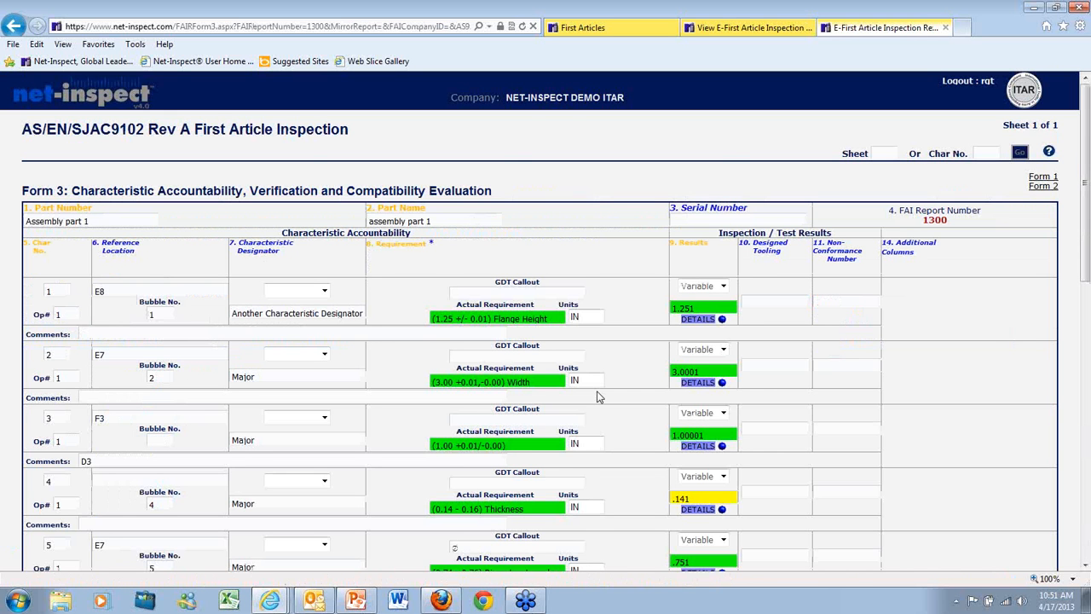
pyautogui.scroll(-5, 614, 388)
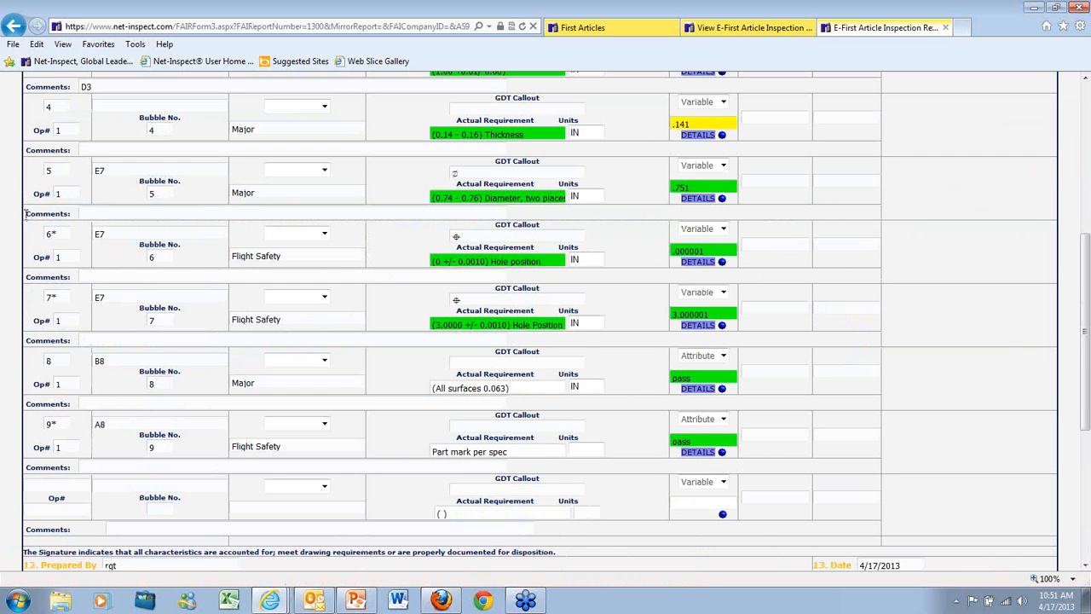
pyautogui.moveTo(60, 231); pyautogui.dragTo(25, 246)
pyautogui.scroll(-1, 21, 435)
pyautogui.scroll(-3, 20, 436)
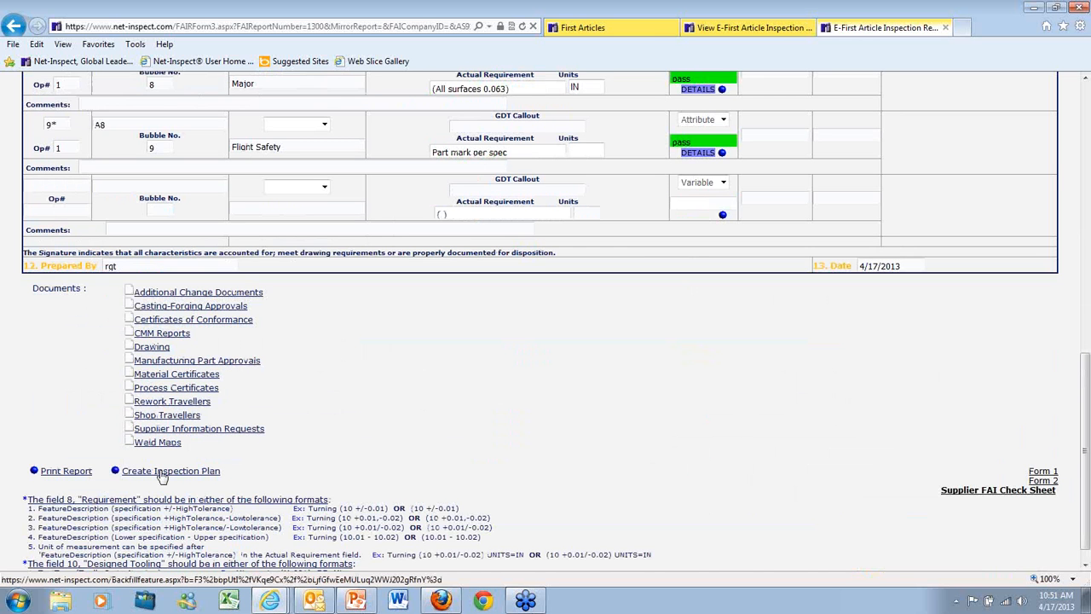
# Step: Create an inspection plan from the Form 3 characteristics, and close the import summary, the report and the report list
pyautogui.click(162, 475)
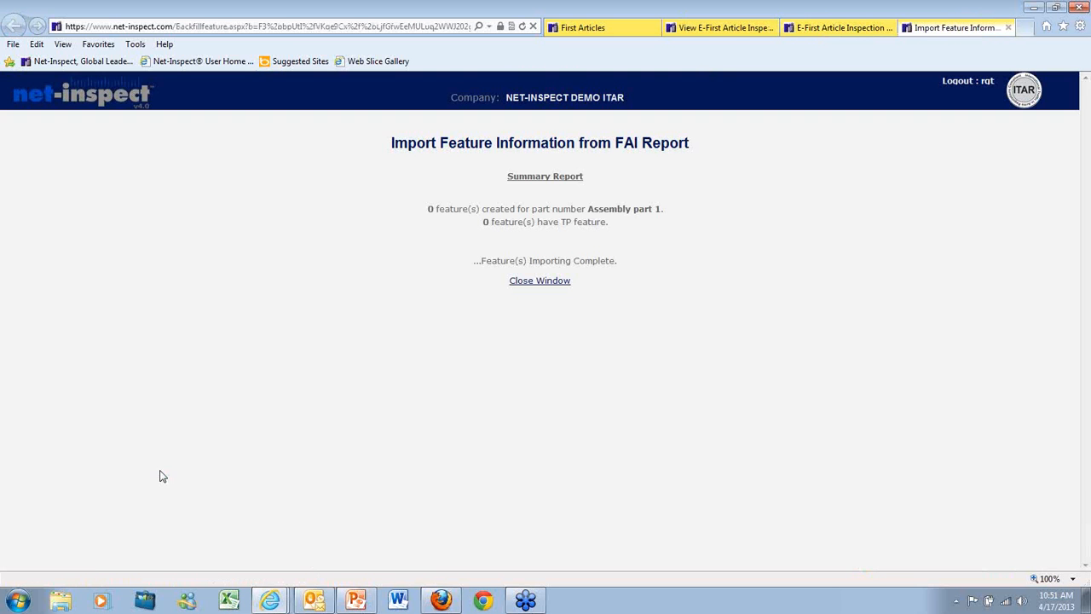
pyautogui.click(1008, 29)
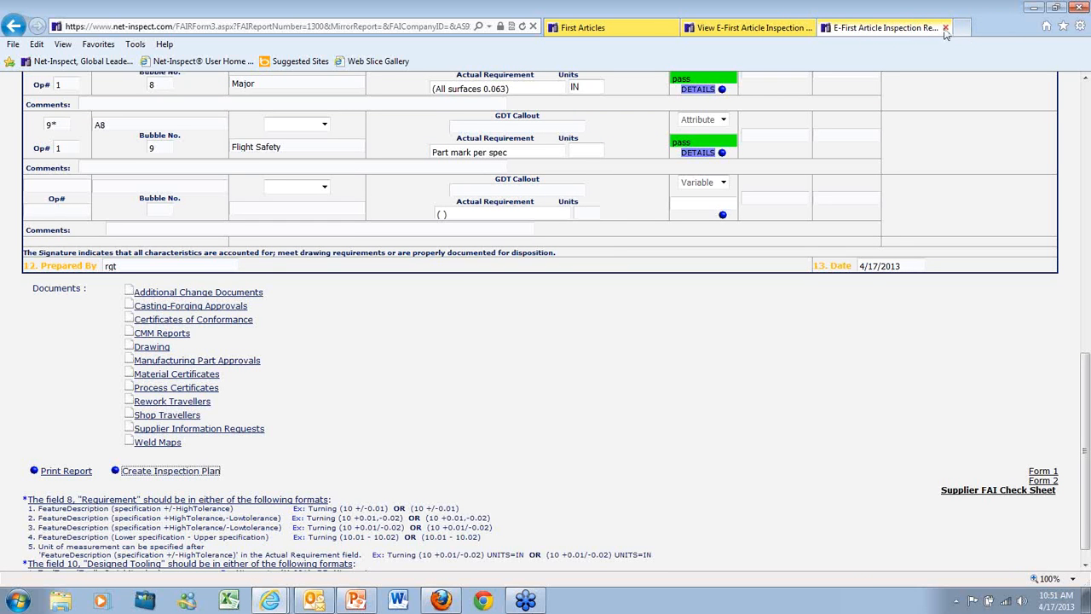
pyautogui.click(946, 28)
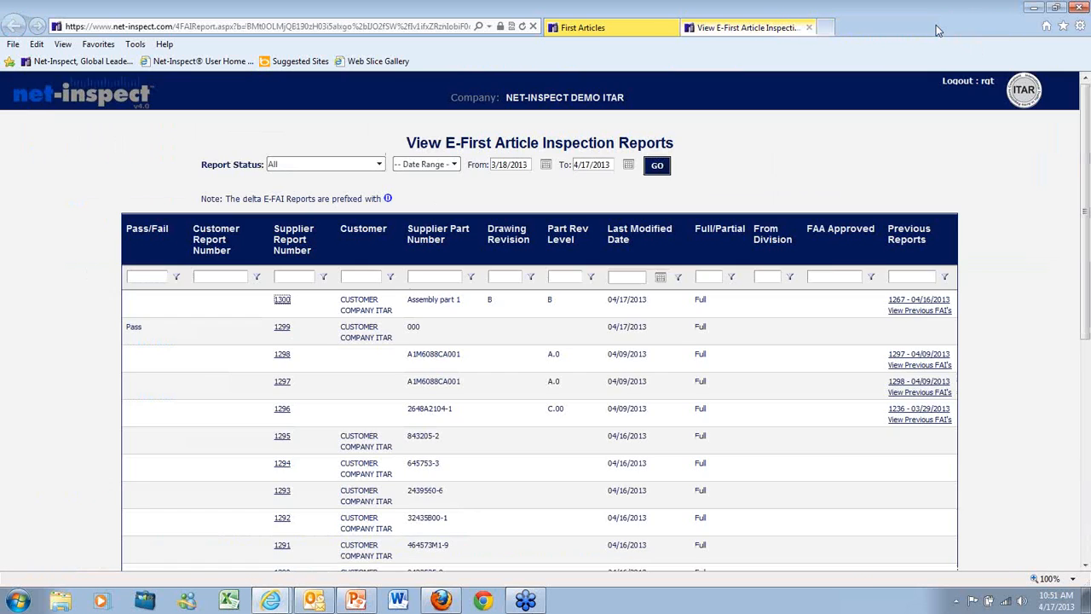
pyautogui.click(809, 28)
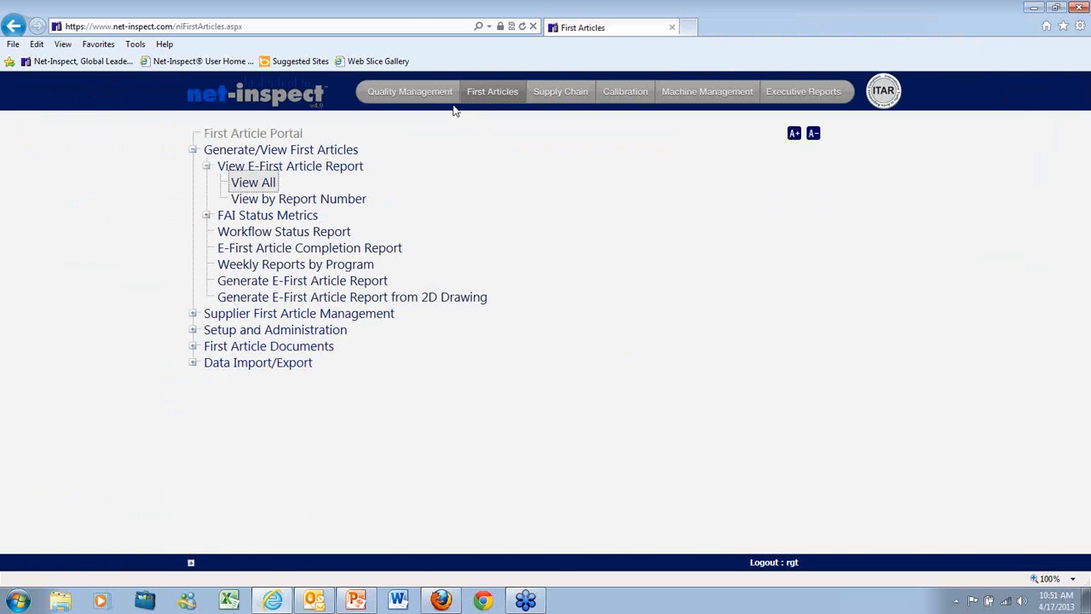
# Step: Open the parts feature list in the Quality Management setup and list the features of Detail Part 1
pyautogui.click(421, 95)
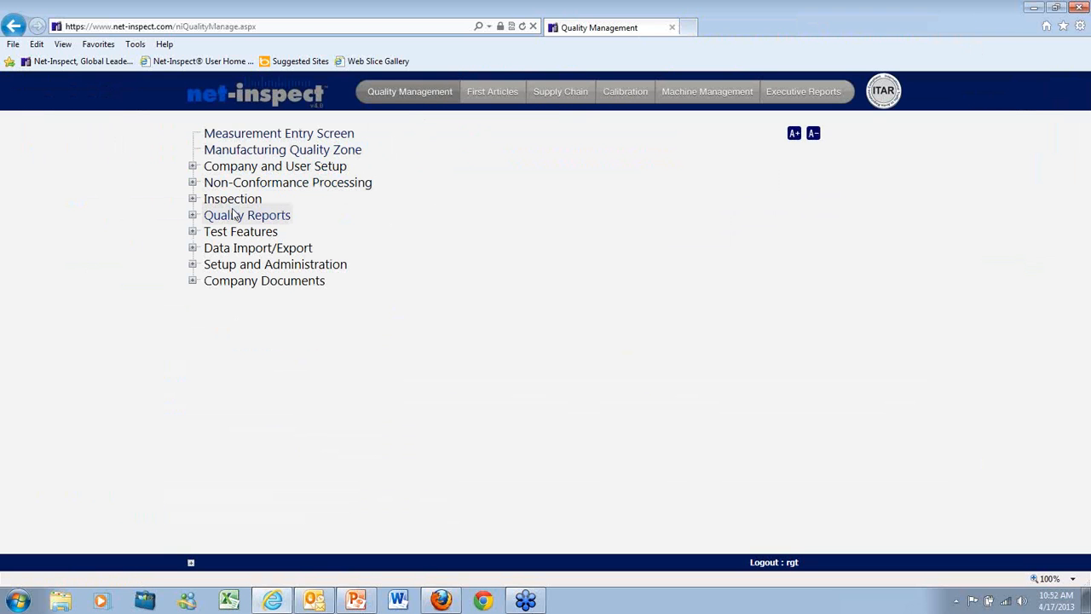
pyautogui.click(234, 266)
pyautogui.click(234, 281)
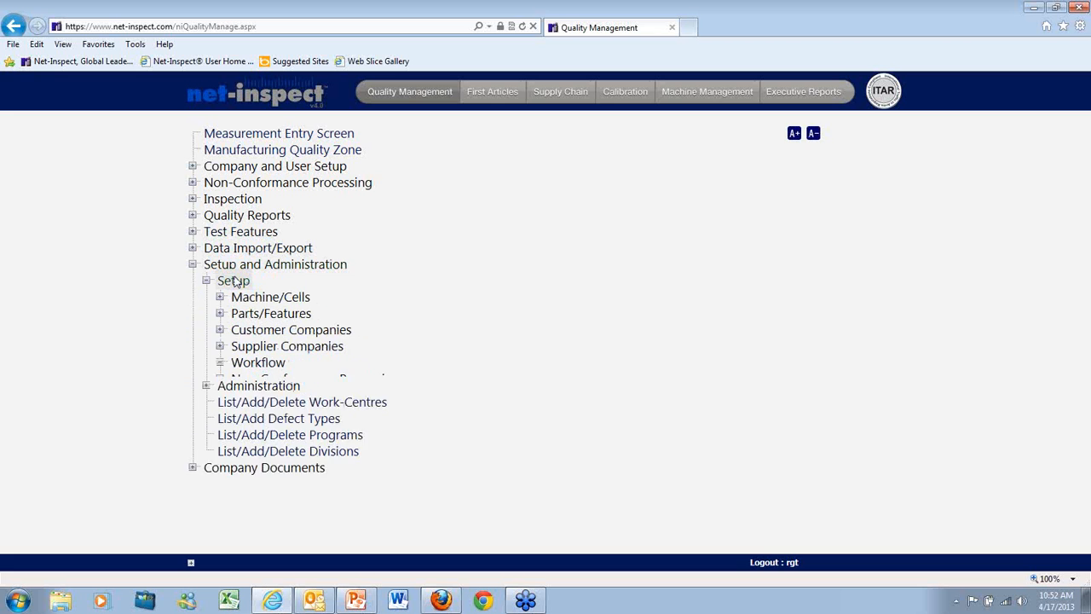
pyautogui.click(248, 316)
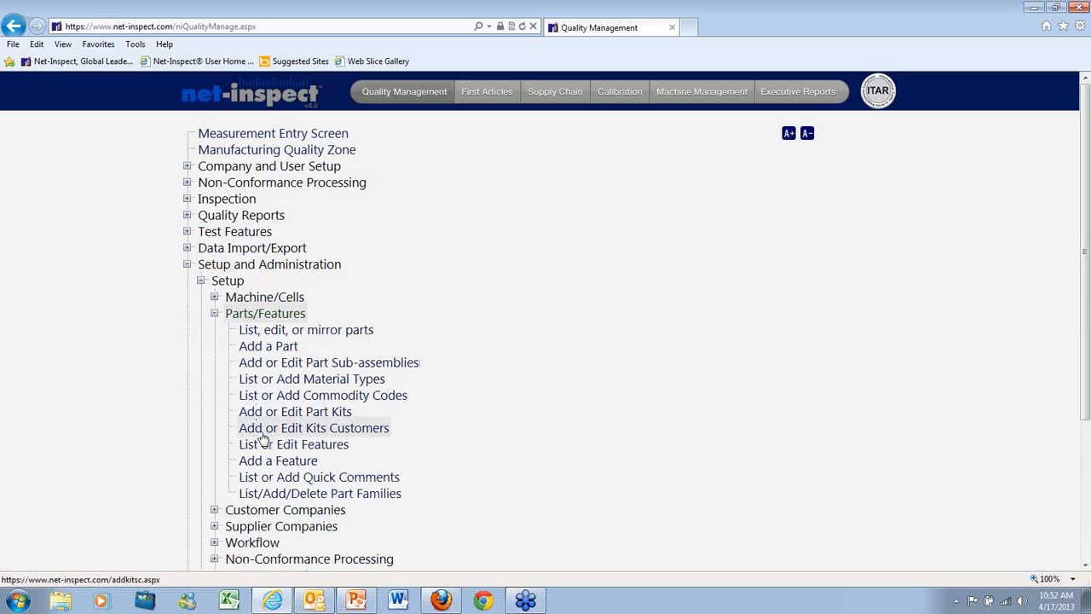
pyautogui.click(262, 447)
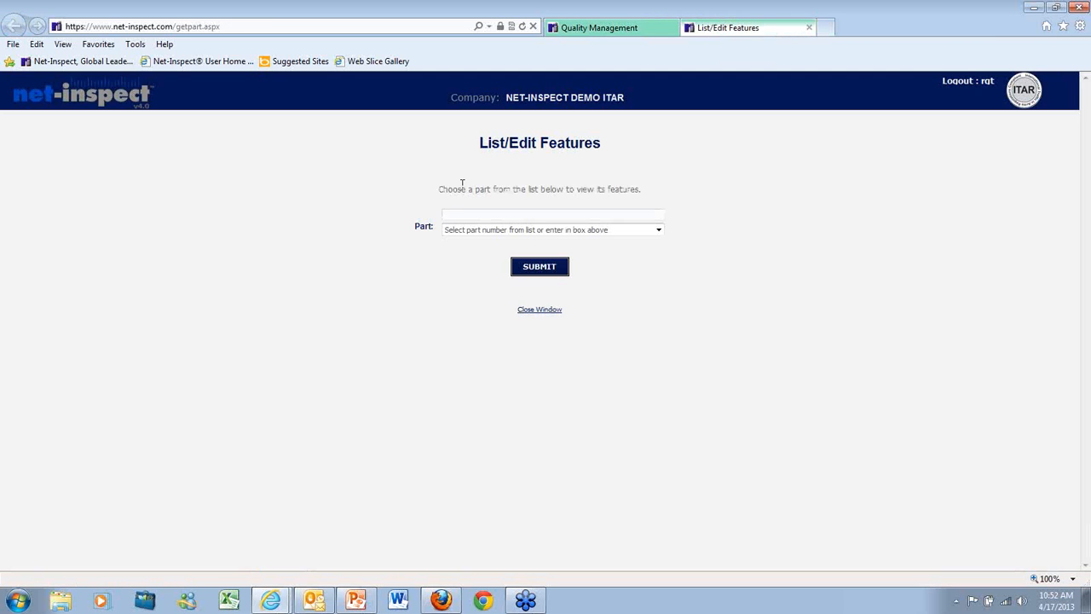
pyautogui.write('detail')
pyautogui.click(466, 232)
pyautogui.click(399, 291)
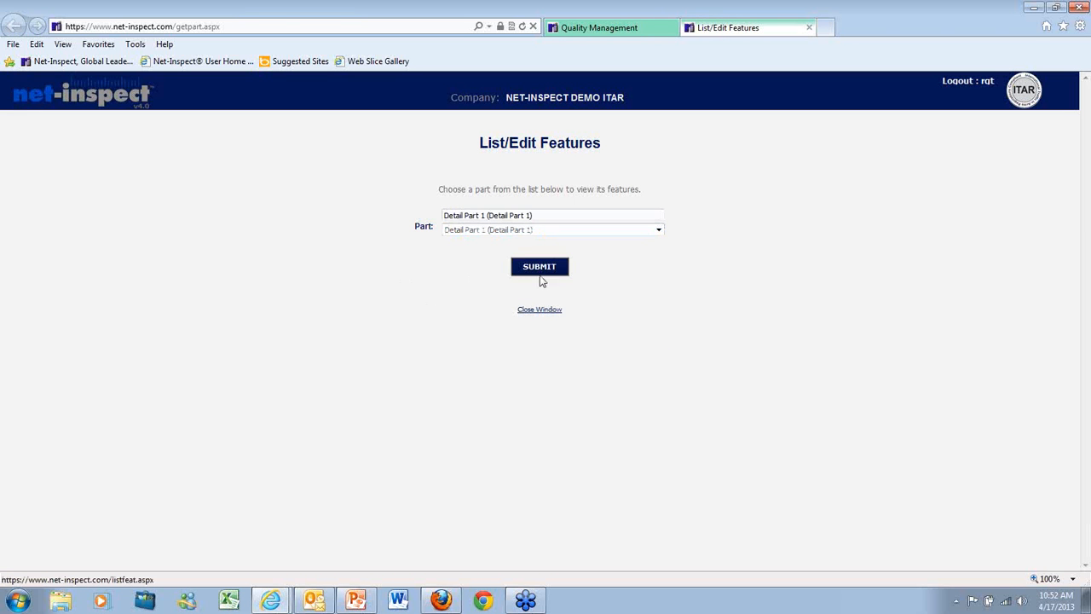
pyautogui.click(552, 270)
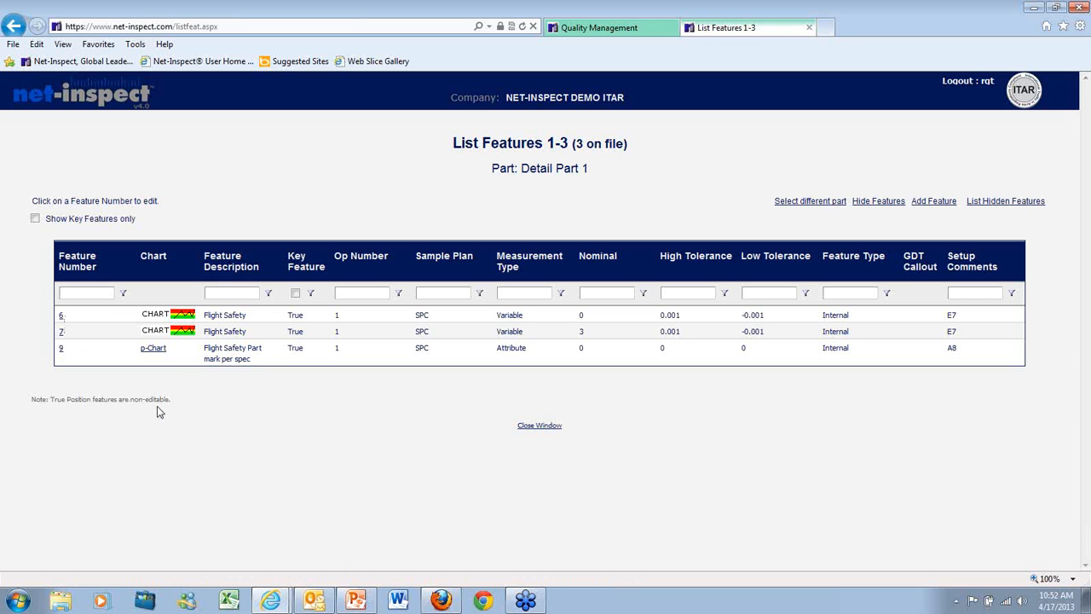
pyautogui.click(227, 292)
pyautogui.write('flight')
pyautogui.click(271, 295)
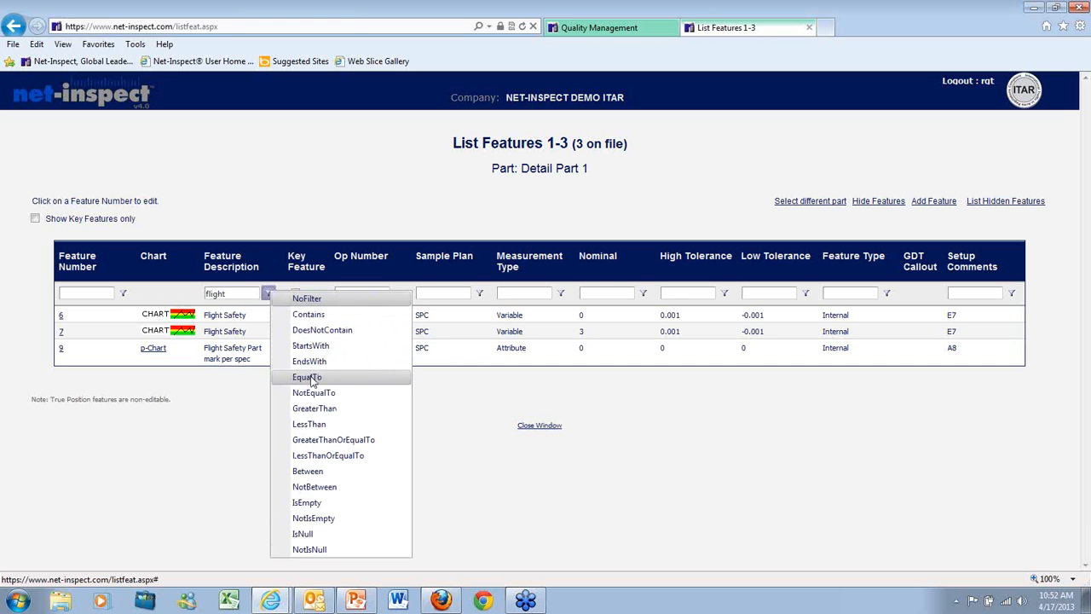
pyautogui.click(234, 443)
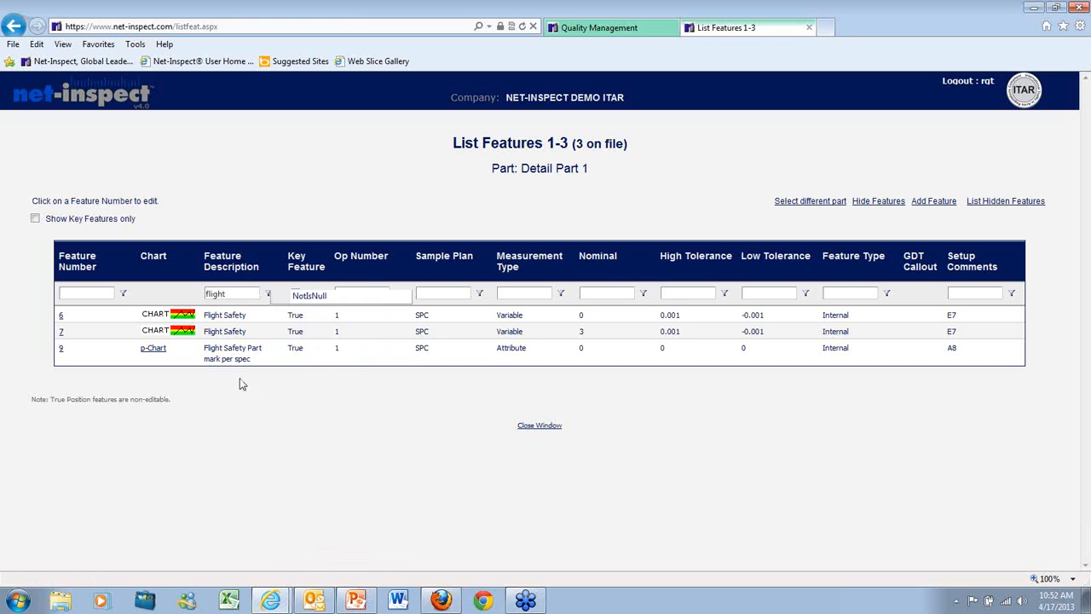
pyautogui.click(269, 295)
pyautogui.click(304, 296)
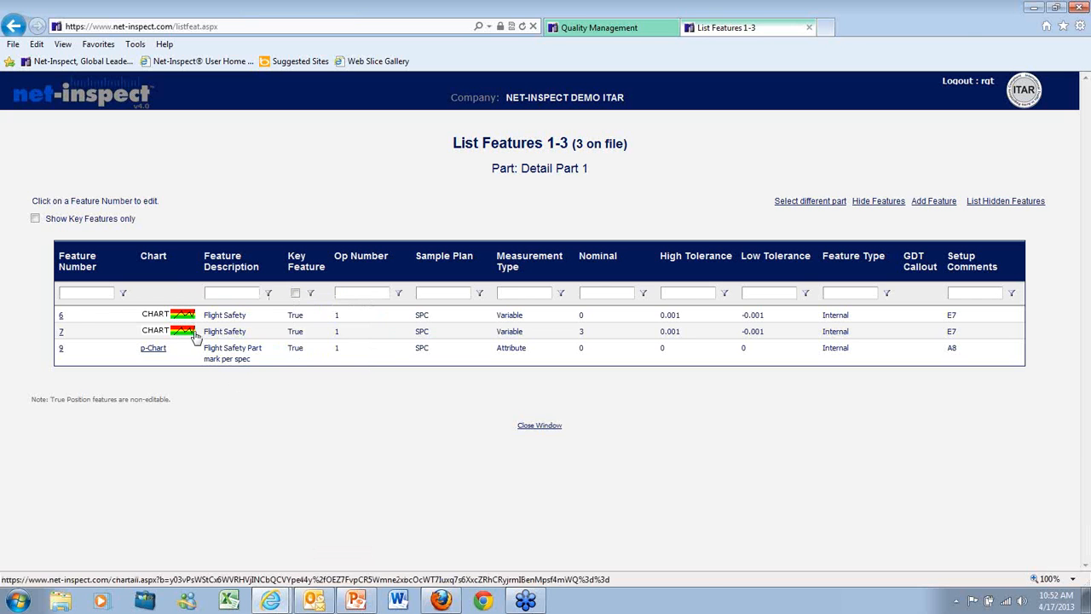
# Step: Open feature 6 of Detail Part 1 and examine its sampling plan options, tool types and alert settings without changing them
pyautogui.click(60, 316)
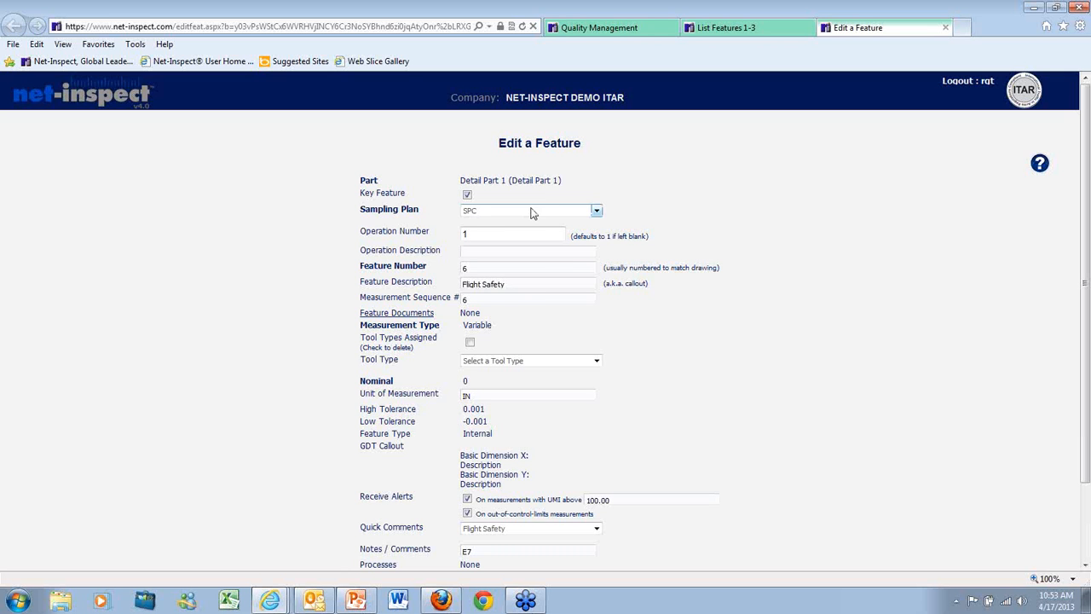
pyautogui.click(596, 214)
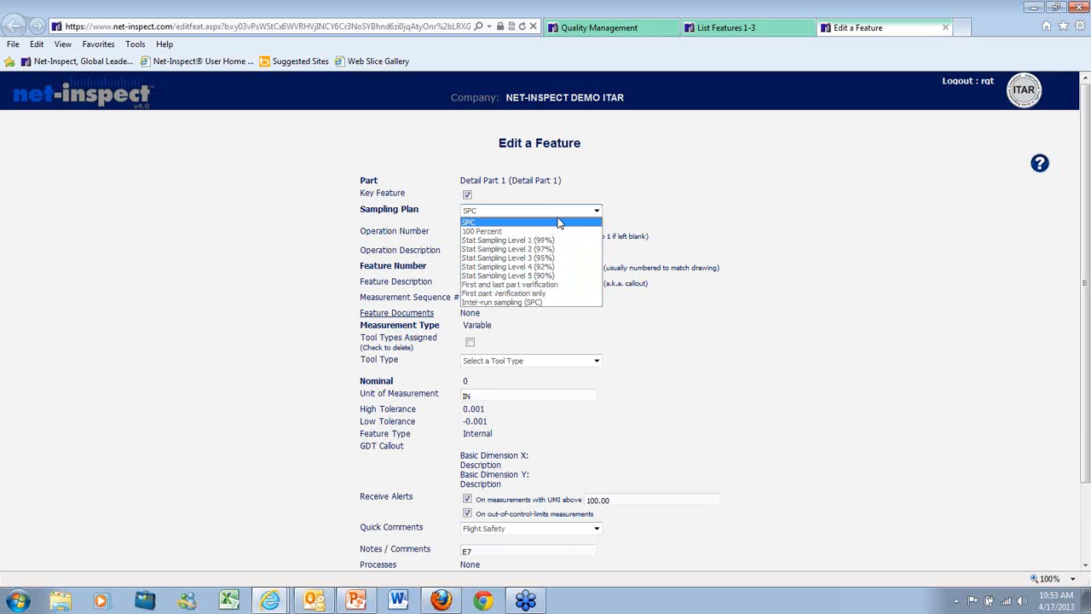
pyautogui.click(720, 179)
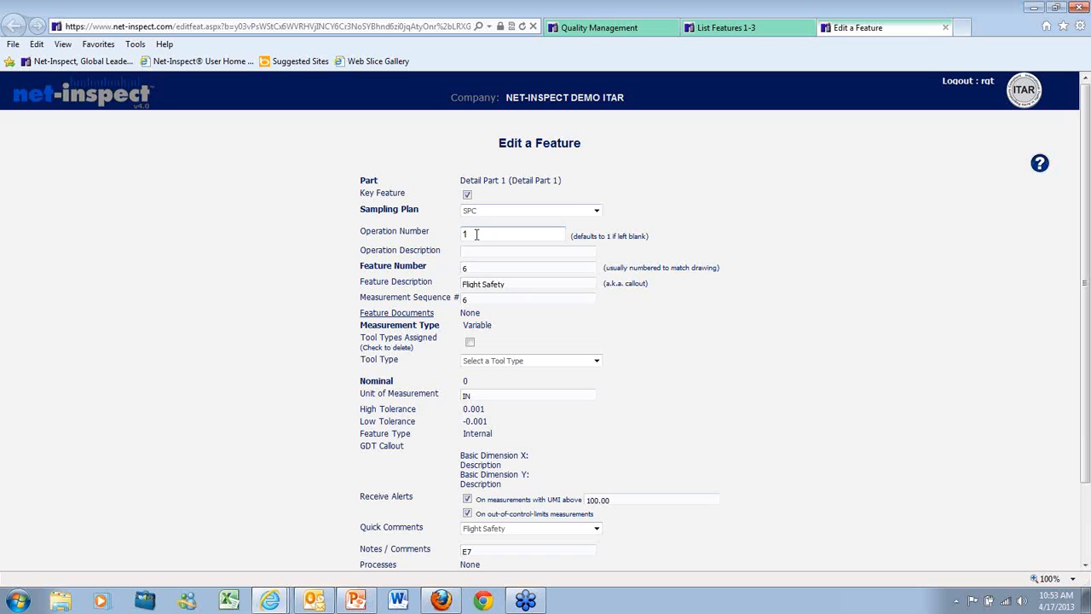
pyautogui.moveTo(473, 269); pyautogui.dragTo(458, 267)
pyautogui.click(596, 361)
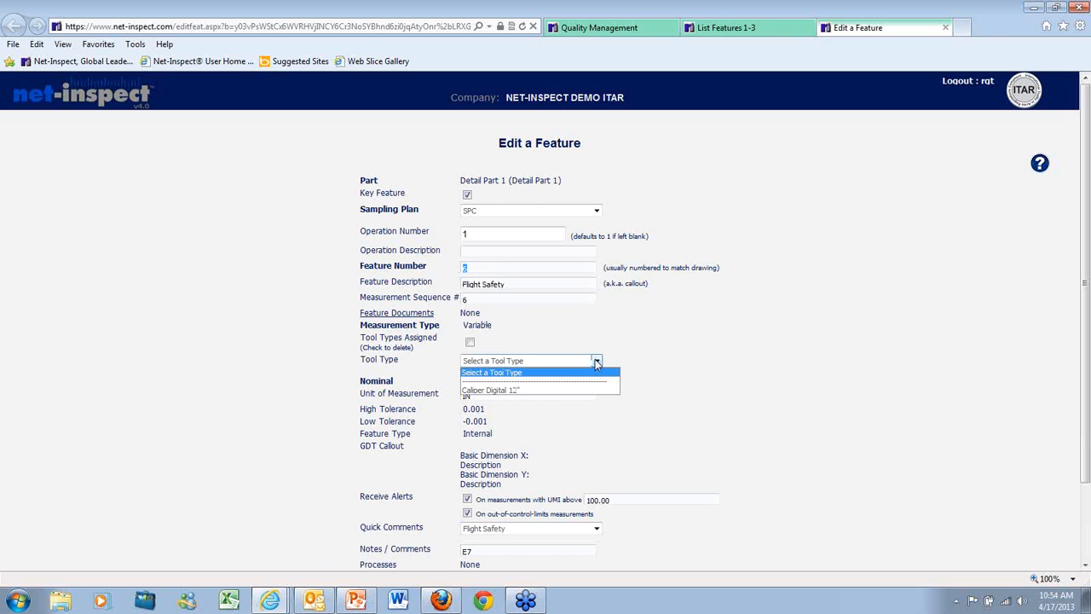
pyautogui.click(707, 342)
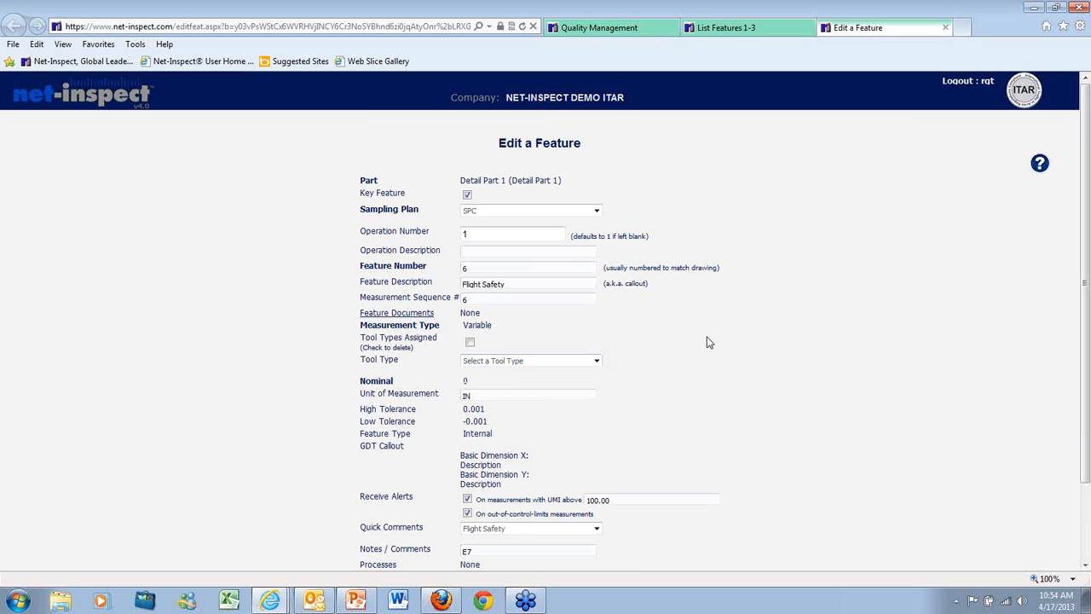
pyautogui.scroll(-2, 707, 342)
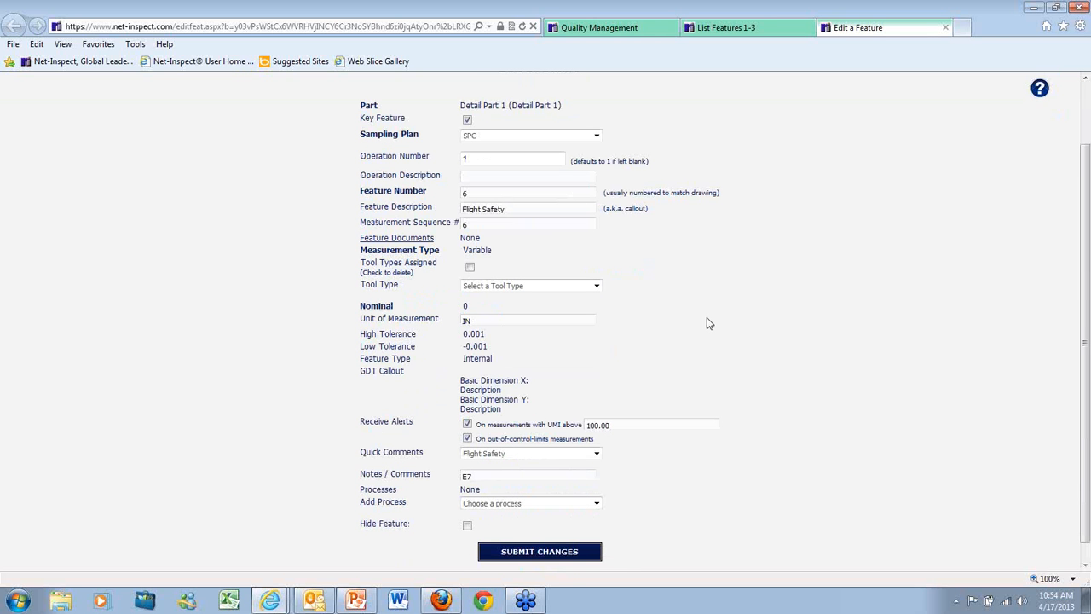
pyautogui.click(946, 28)
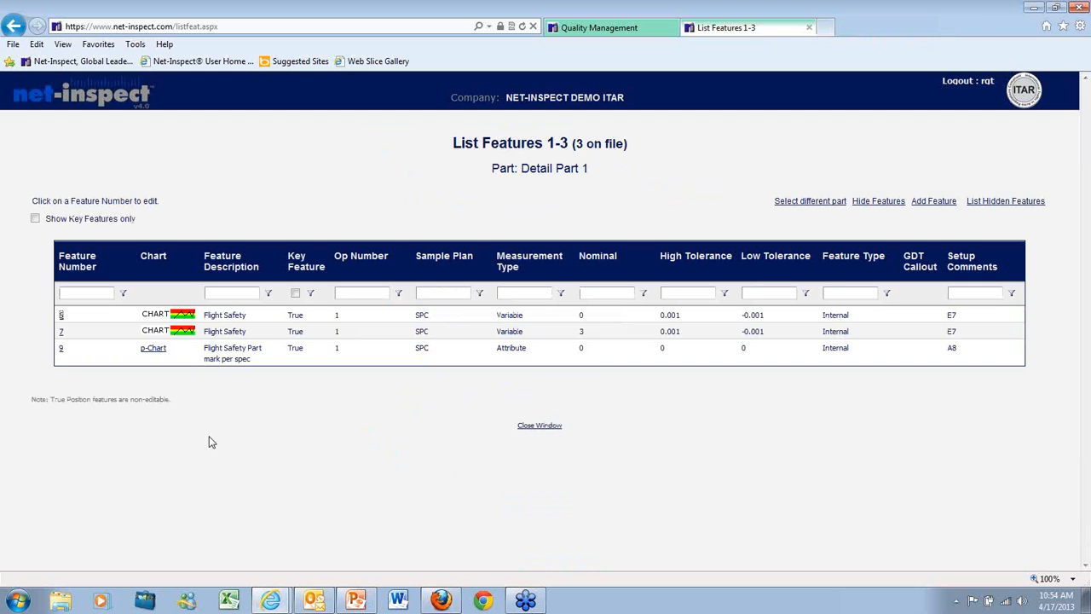
# Step: View feature 6's control chart and the details of one measurement point, and close the chart and the feature list
pyautogui.click(185, 317)
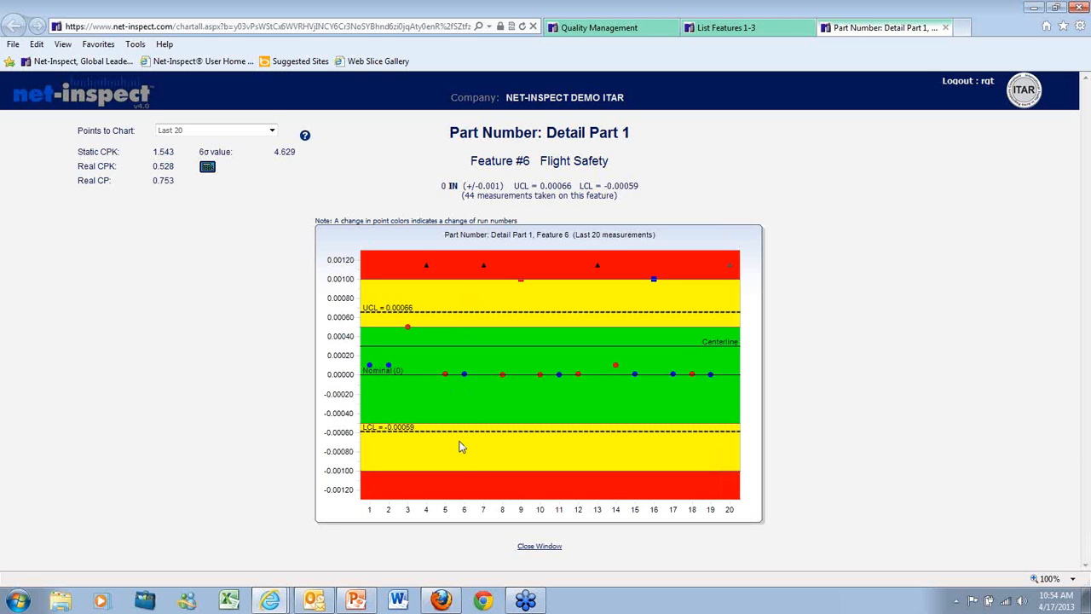
pyautogui.click(503, 380)
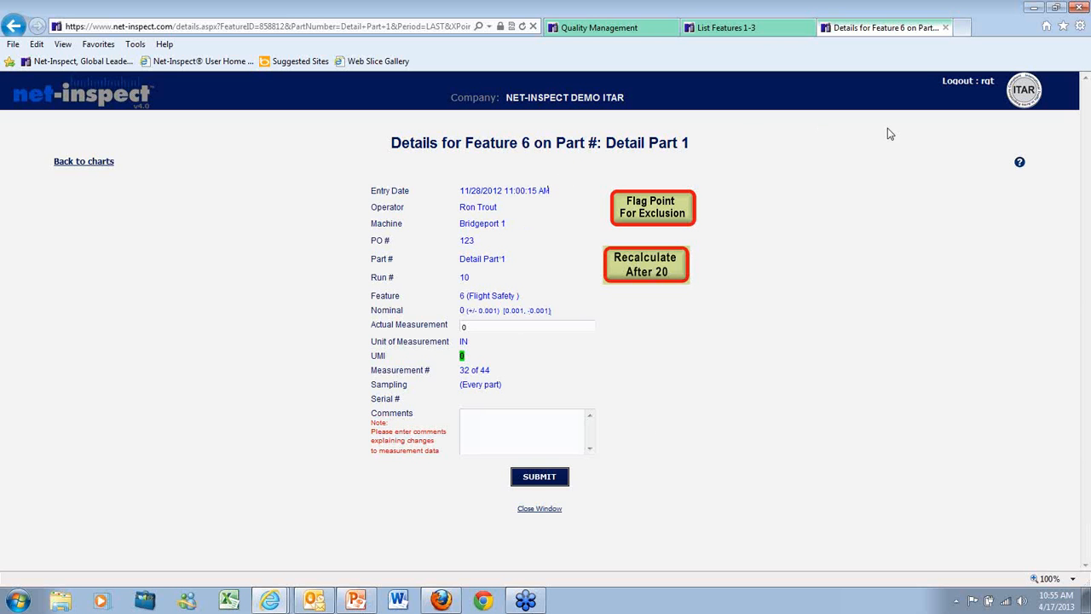
pyautogui.click(947, 29)
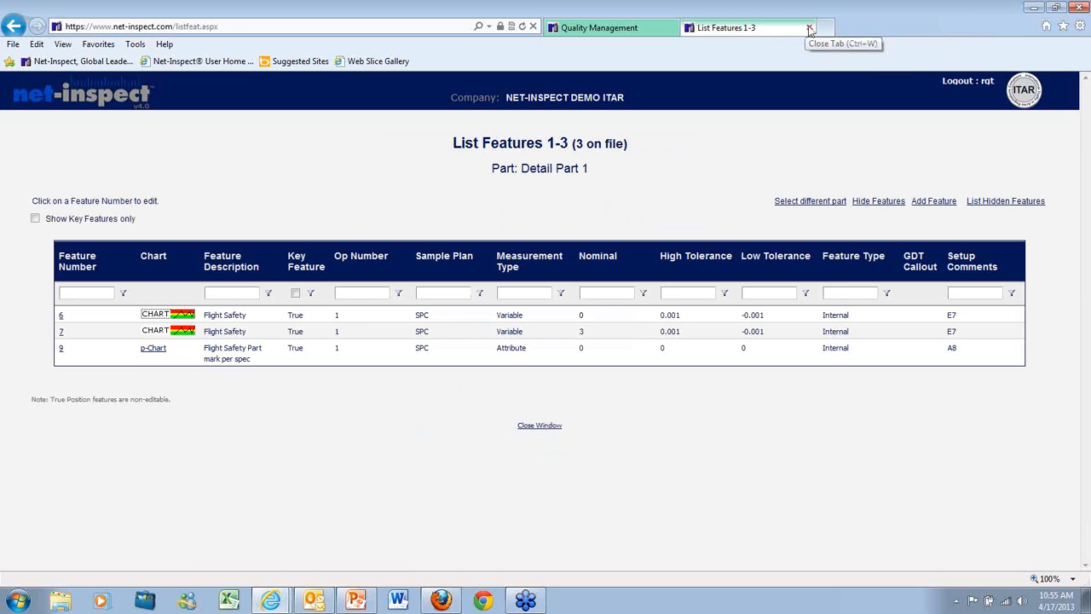
pyautogui.click(807, 28)
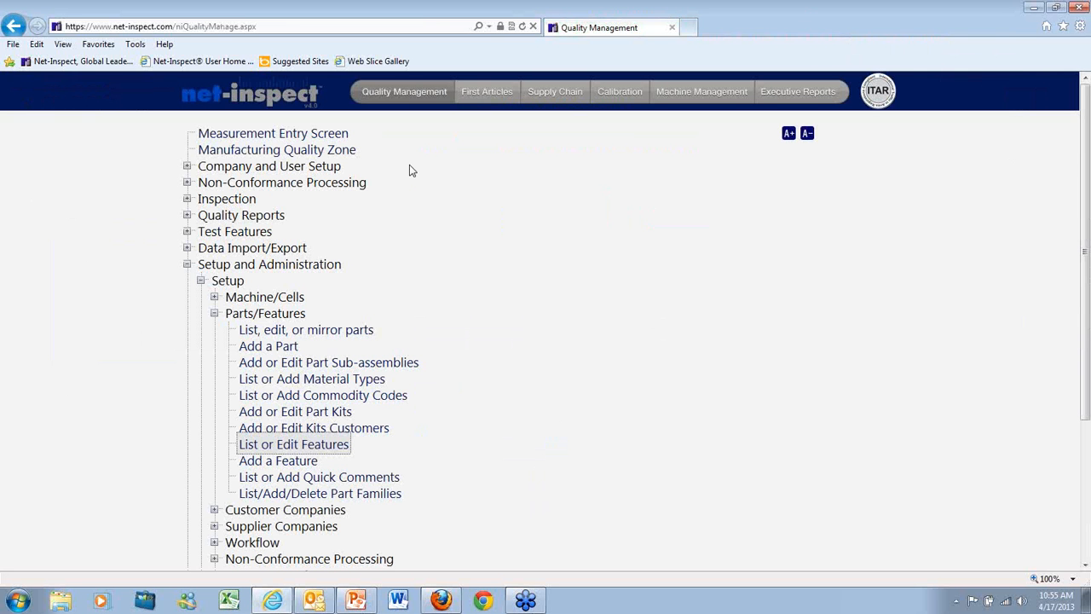
# Step: Open the Measurement Entry Screen and choose machine Bridgeport 1 and part Detail Part 1
pyautogui.click(253, 135)
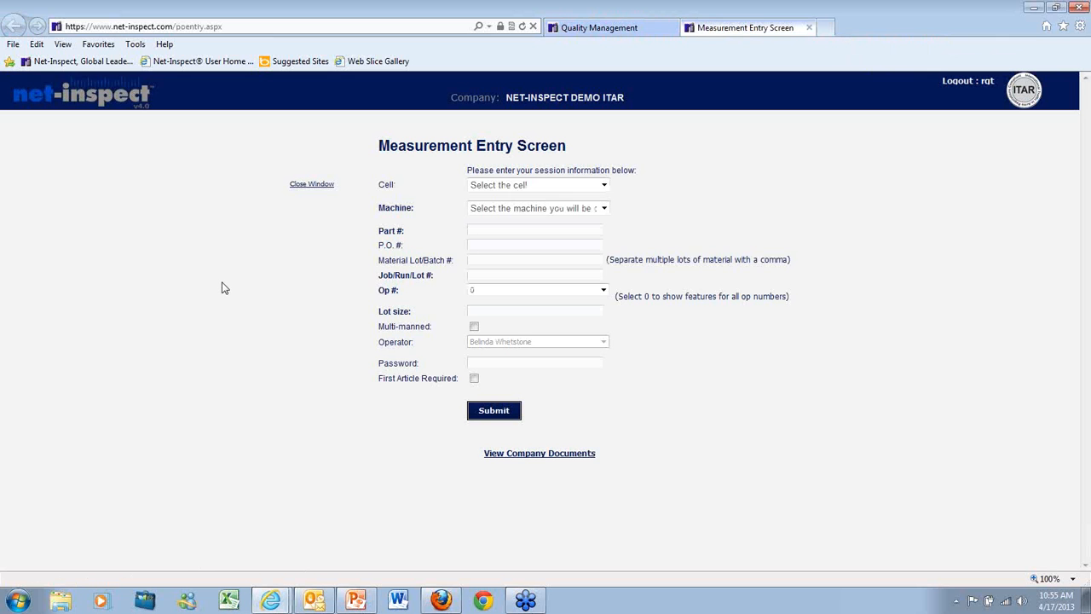
pyautogui.click(604, 208)
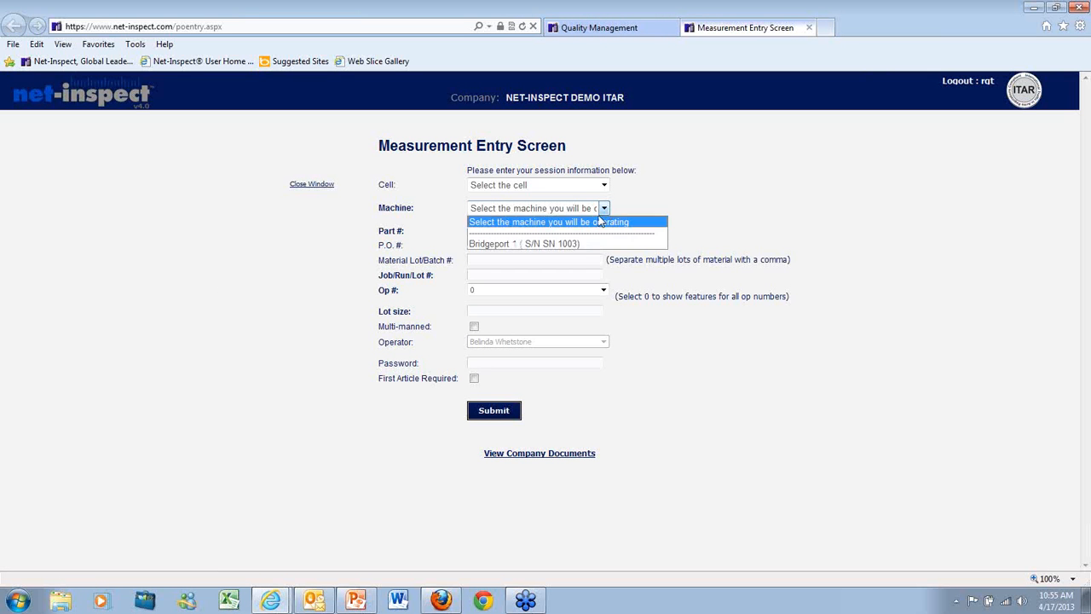
pyautogui.click(569, 245)
pyautogui.click(703, 213)
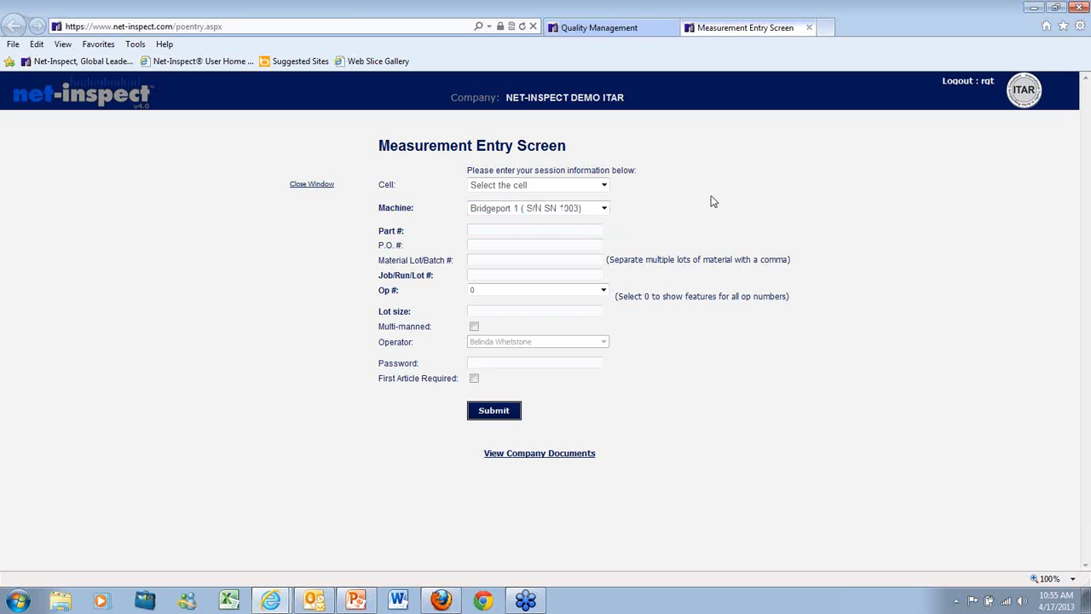
pyautogui.click(517, 232)
pyautogui.write('deta')
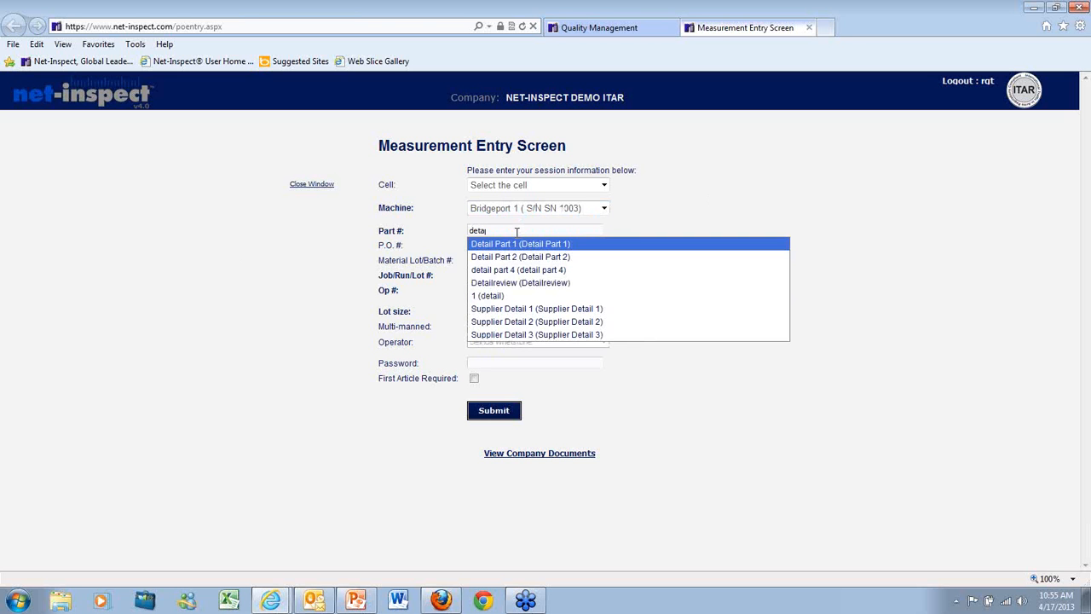
pyautogui.click(517, 244)
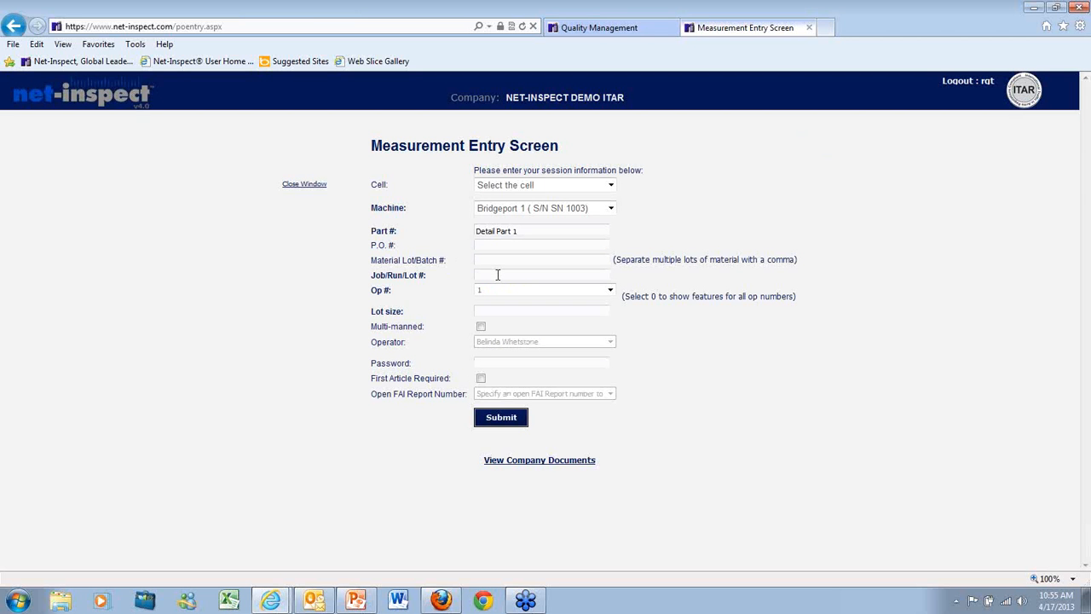
# Step: Set the job/run/lot number to 22 and the lot size to 3, and submit the session information
pyautogui.click(498, 275)
pyautogui.write('22')
pyautogui.click(677, 328)
pyautogui.write('3')
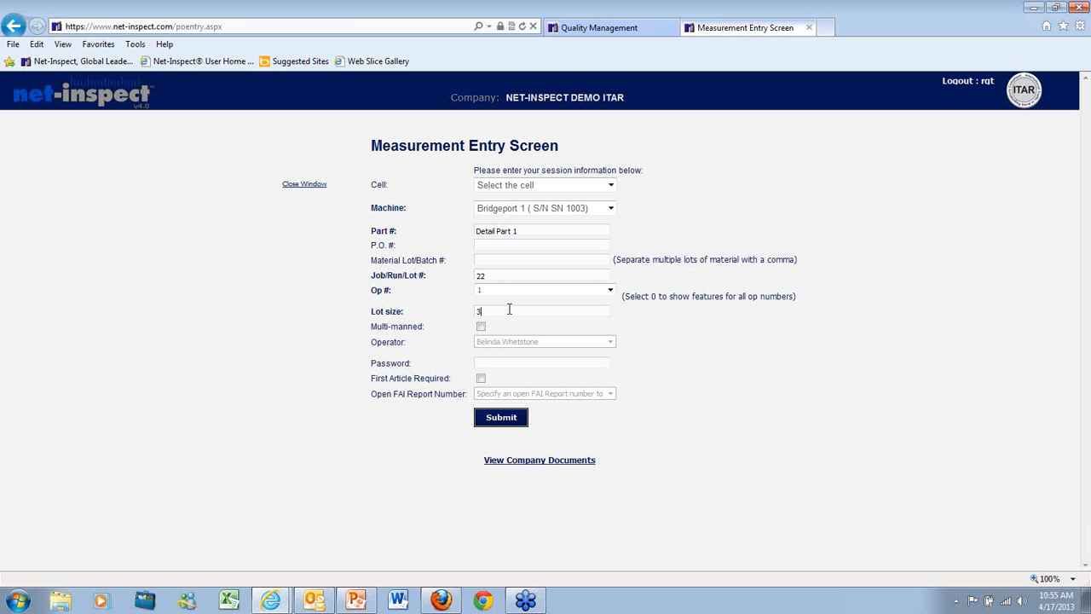
pyautogui.click(499, 418)
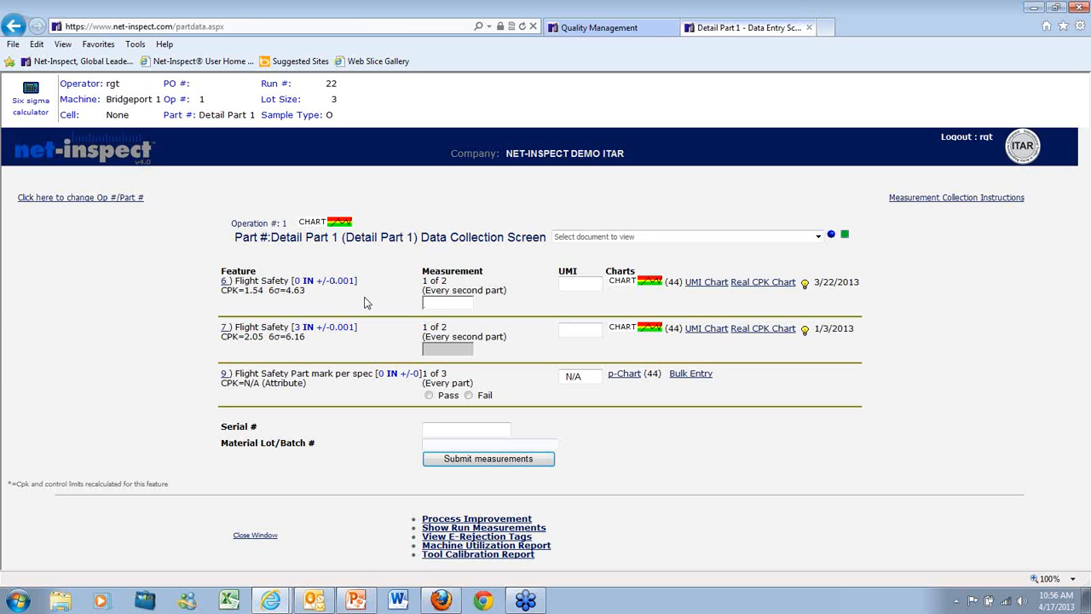
# Step: Submit the first part's measurements: 0.00001 for feature 6, 3.00001 for feature 7 and Pass for feature 9
pyautogui.write('0.00001')
pyautogui.press('Tab')
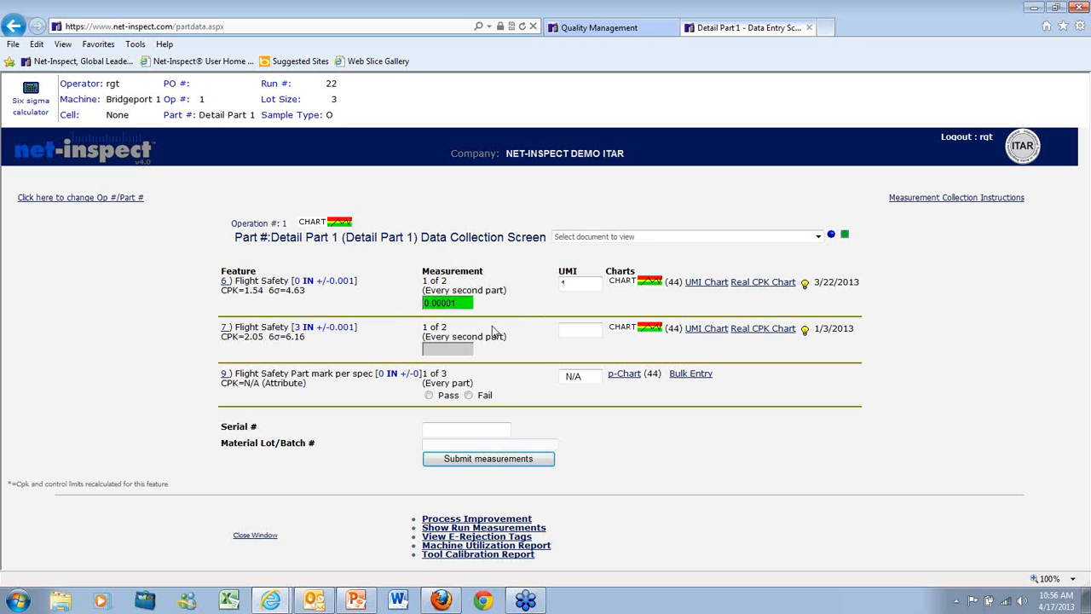
pyautogui.click(435, 347)
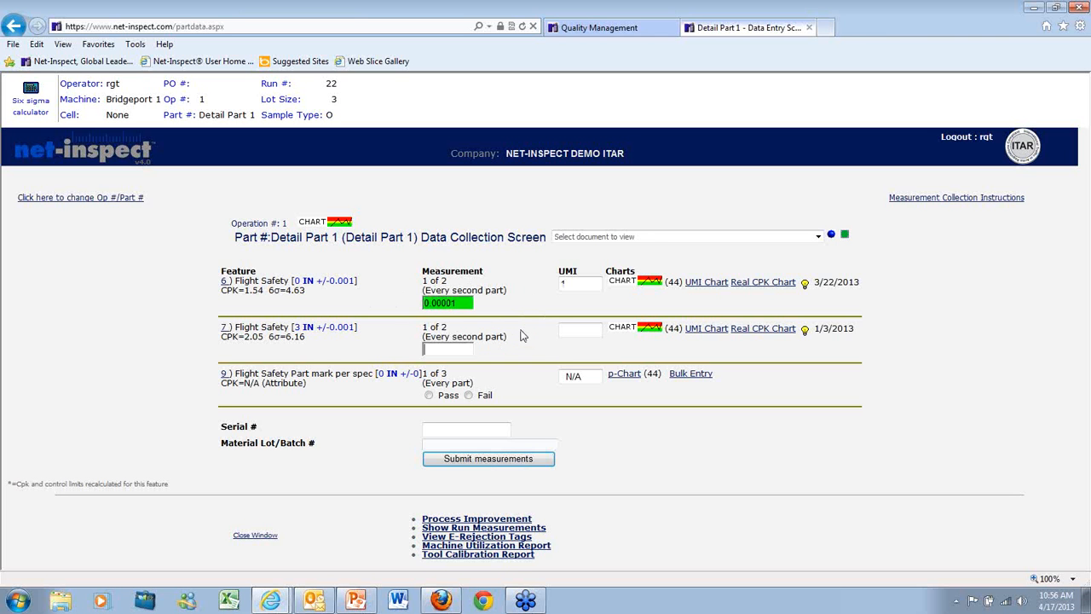
pyautogui.write('3.')
pyautogui.write('0001')
pyautogui.click(524, 360)
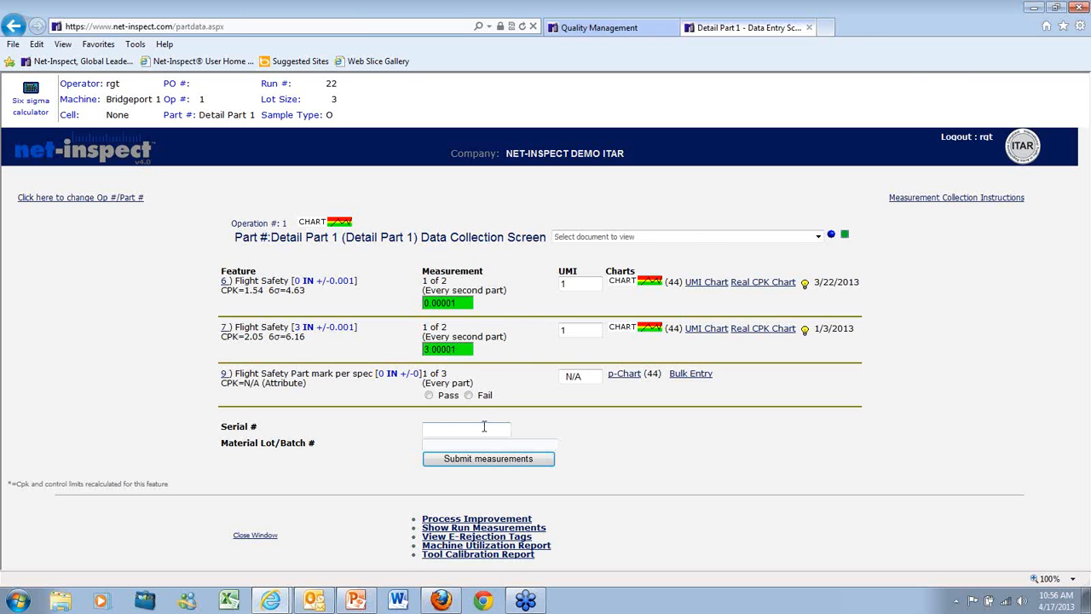
pyautogui.click(429, 395)
pyautogui.click(480, 463)
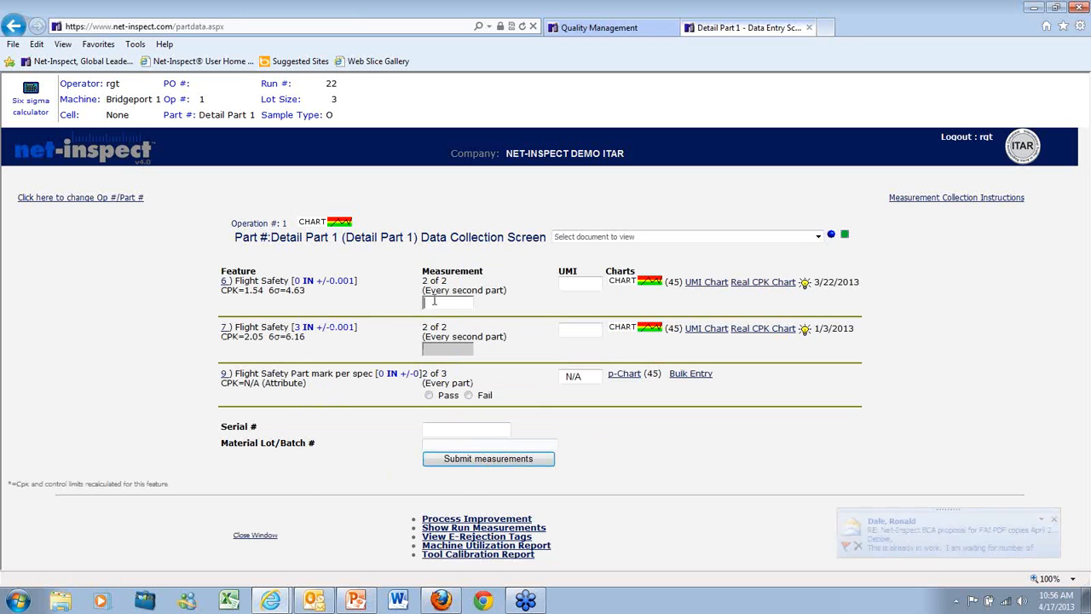
# Step: Submit the second part's measurements: out-of-tolerance .01 for feature 6, 3.00001 for feature 7 and Pass for feature 9
pyautogui.click(1054, 519)
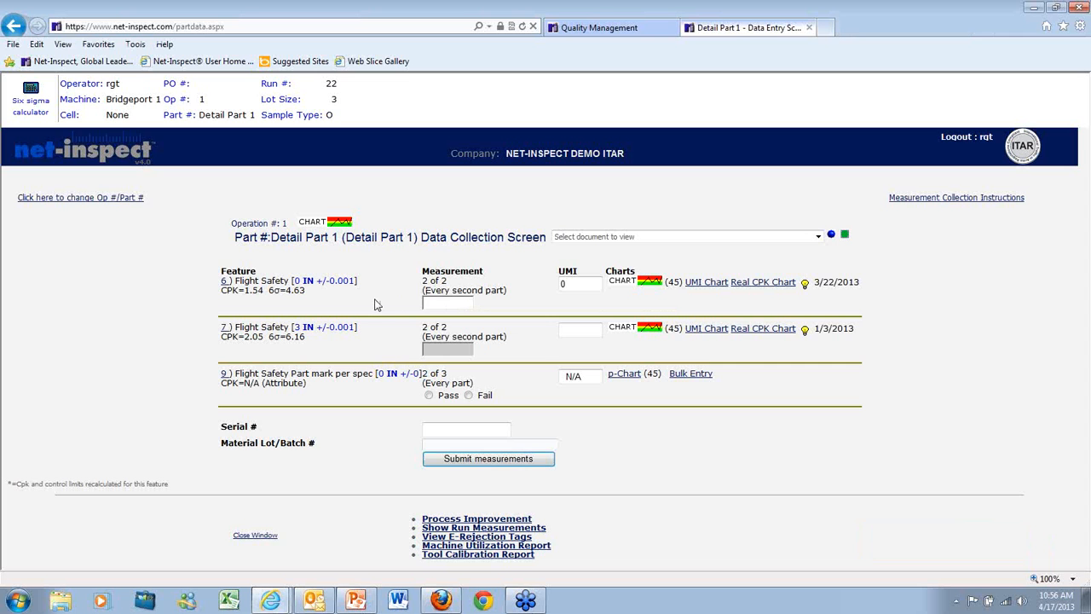
pyautogui.write('.01')
pyautogui.click(526, 305)
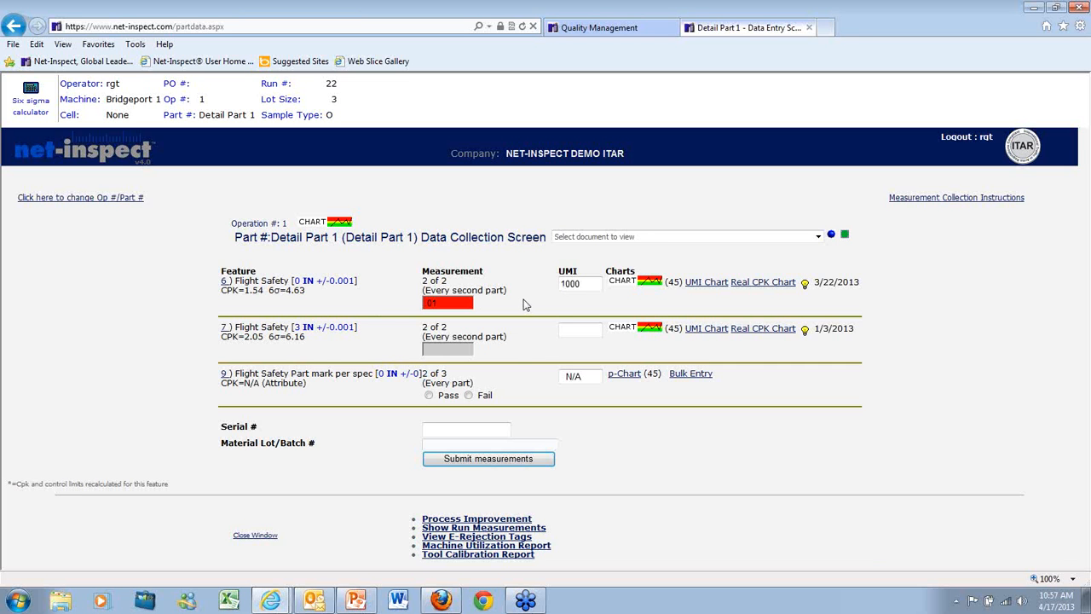
pyautogui.click(447, 351)
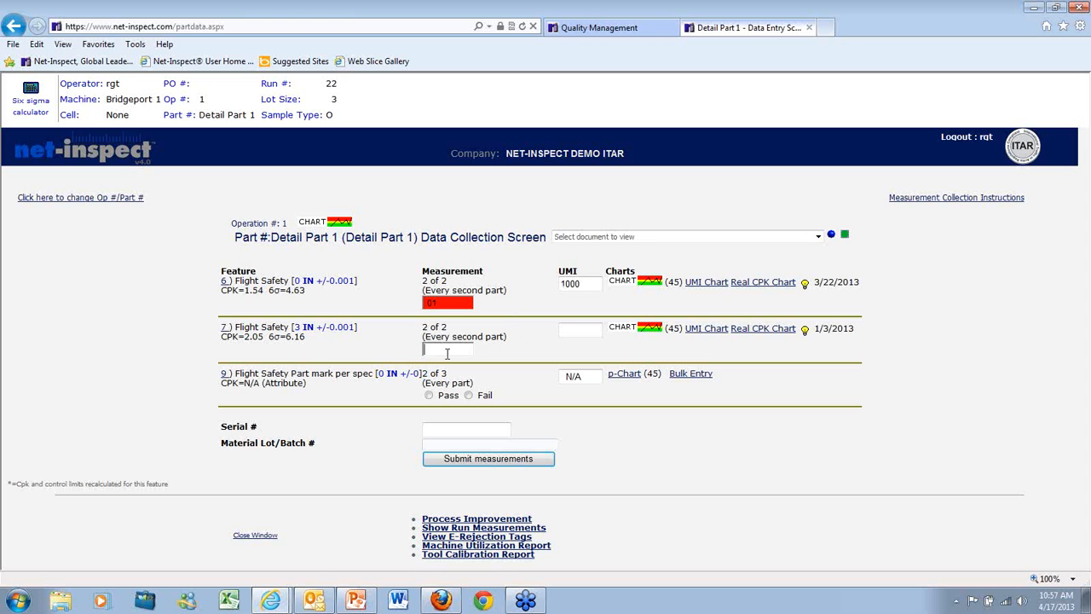
pyautogui.write('3.00001')
pyautogui.click(429, 395)
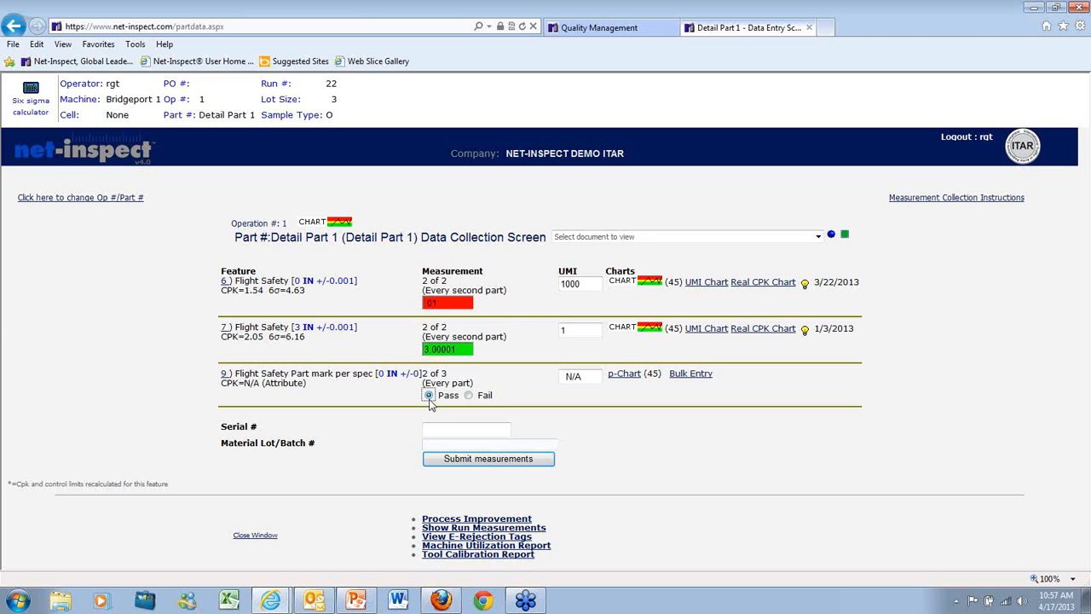
pyautogui.click(471, 460)
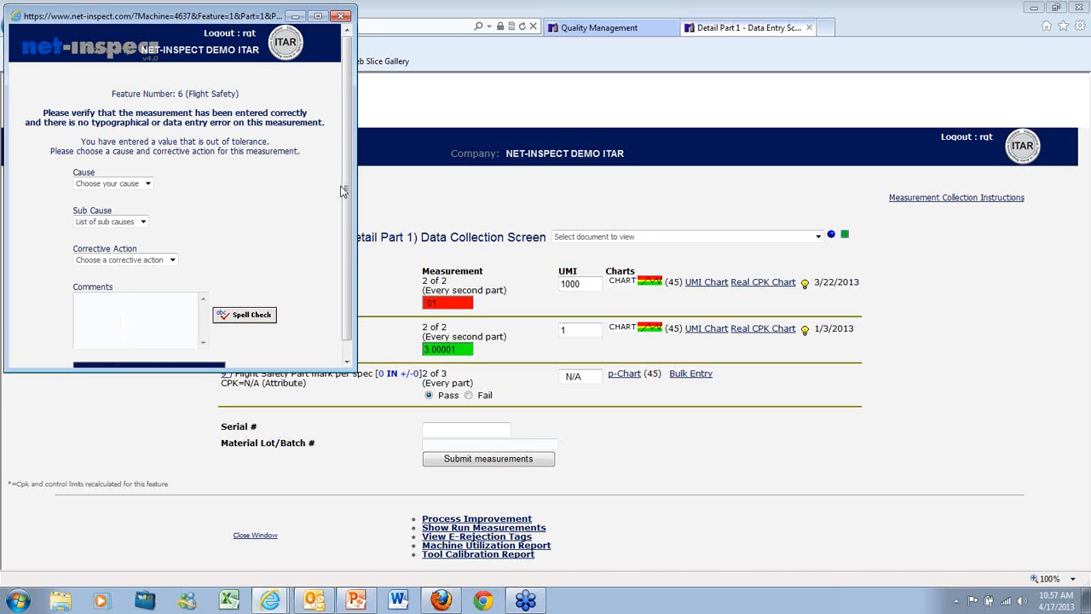
# Step: Record cause Loose Fixture, sub cause Maintenance Issue, corrective action Correct Fixture and the comment "comment" for feature 6's out-of-tolerance value, and submit them
pyautogui.click(146, 184)
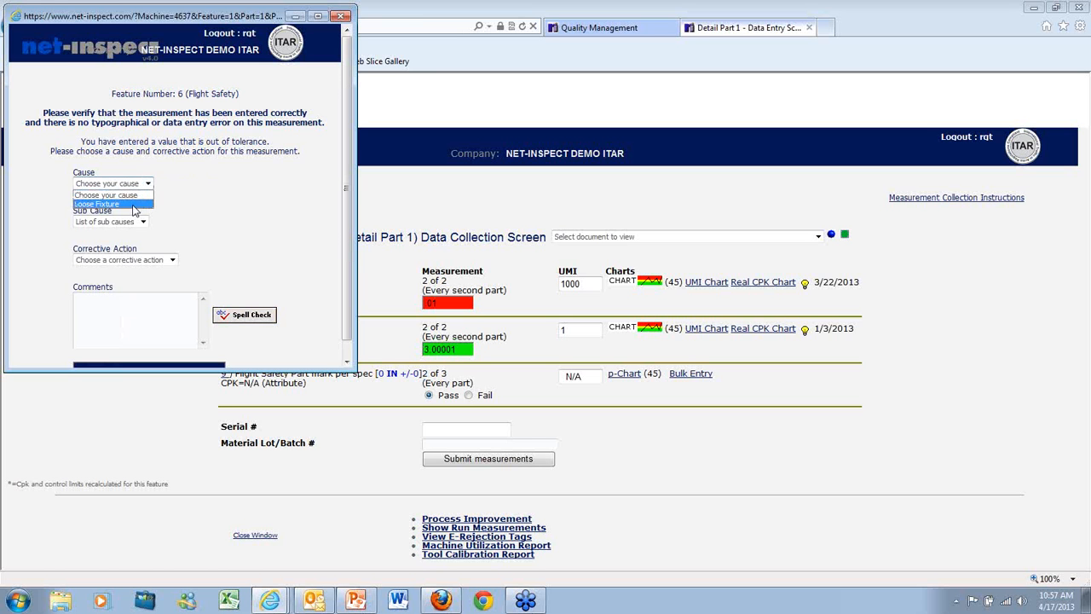
pyautogui.click(132, 208)
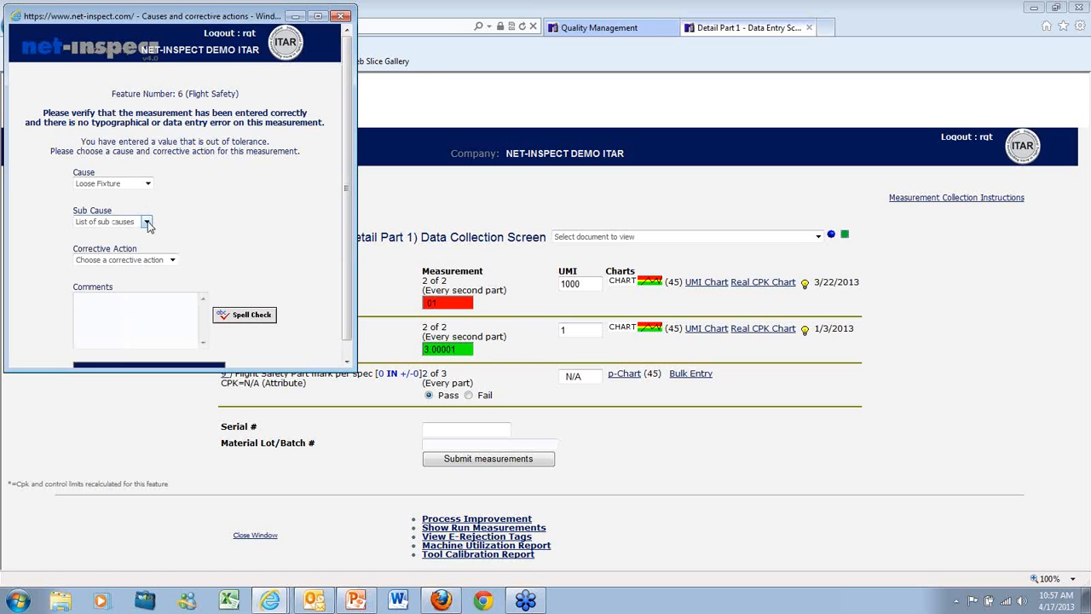
pyautogui.click(145, 222)
pyautogui.click(137, 242)
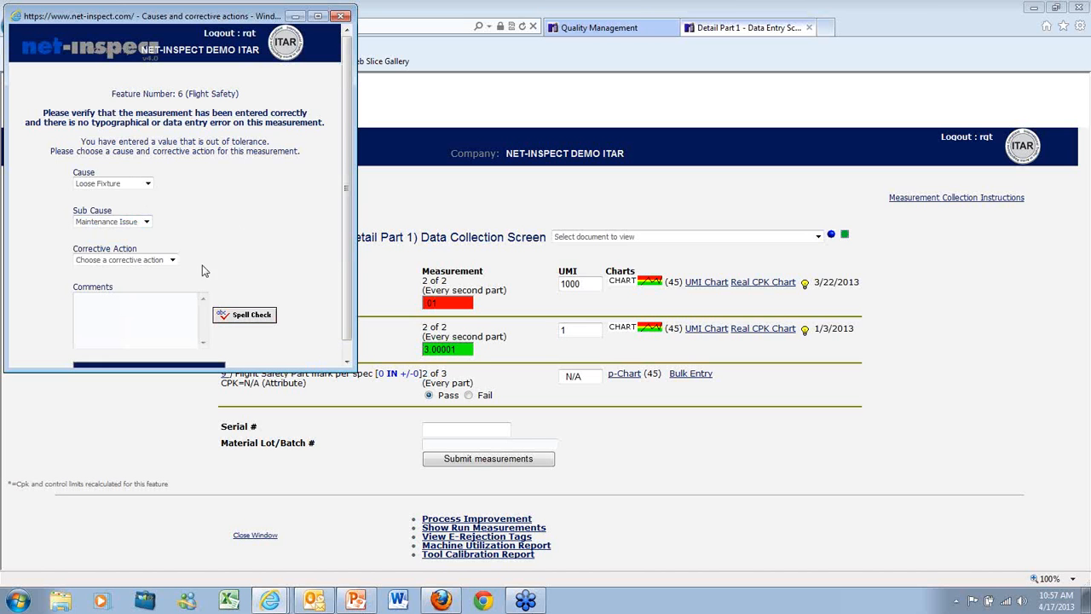
pyautogui.click(173, 260)
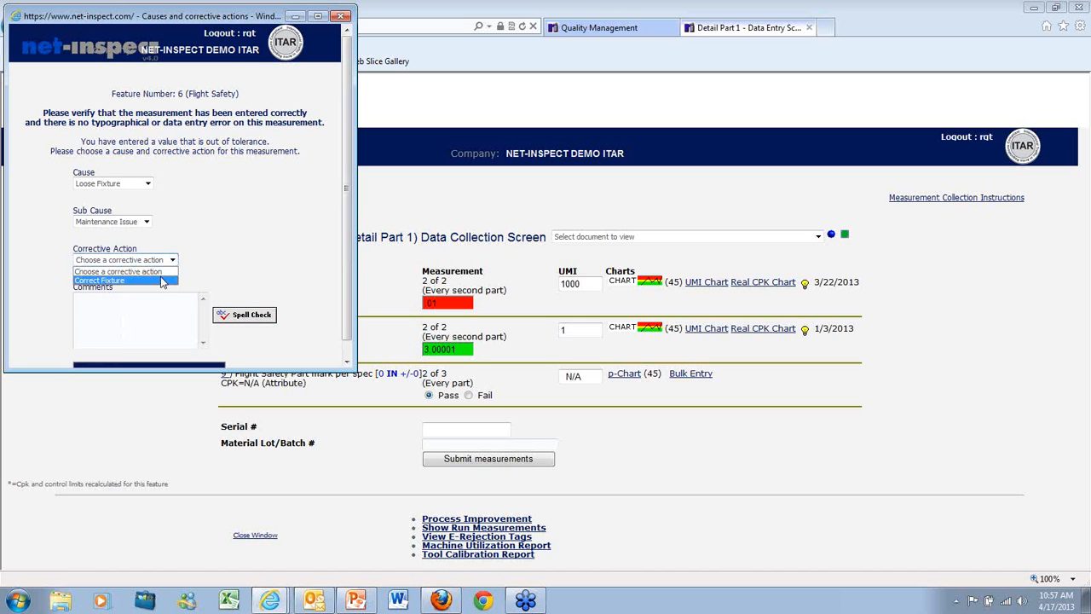
pyautogui.click(111, 278)
pyautogui.click(238, 230)
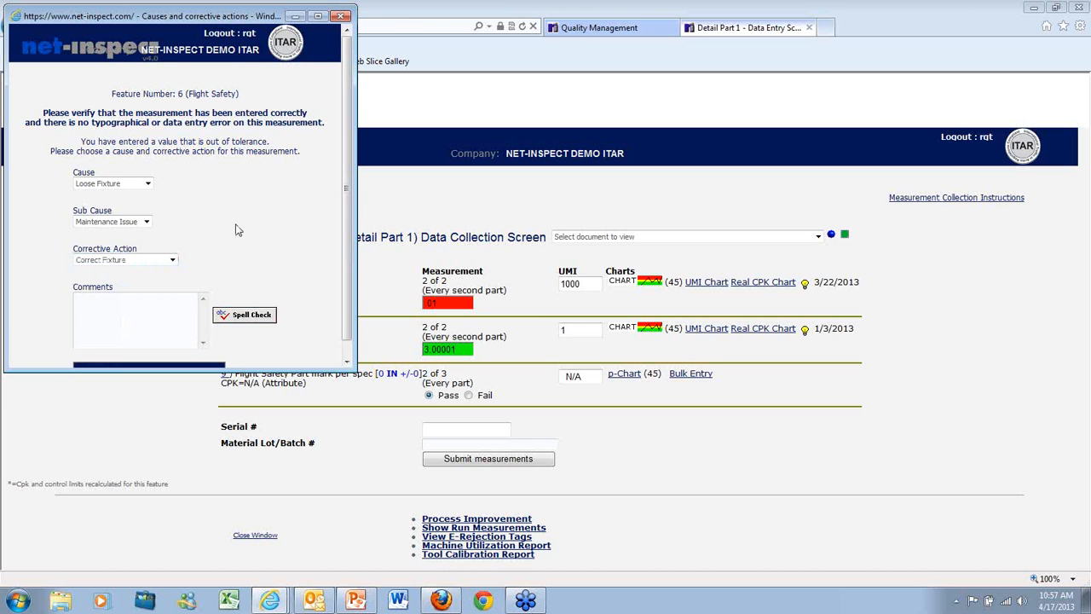
pyautogui.click(143, 298)
pyautogui.write('comment')
pyautogui.moveTo(312, 365); pyautogui.dragTo(309, 426)
pyautogui.click(173, 376)
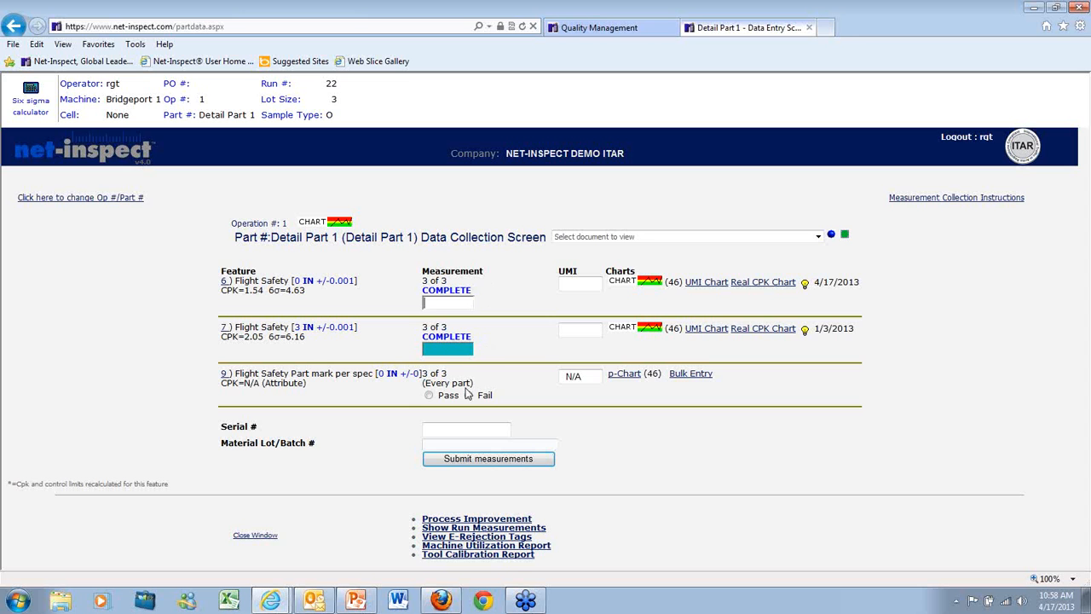
# Step: Mark feature 9 as Pass for the third part and submit the measurement
pyautogui.click(429, 394)
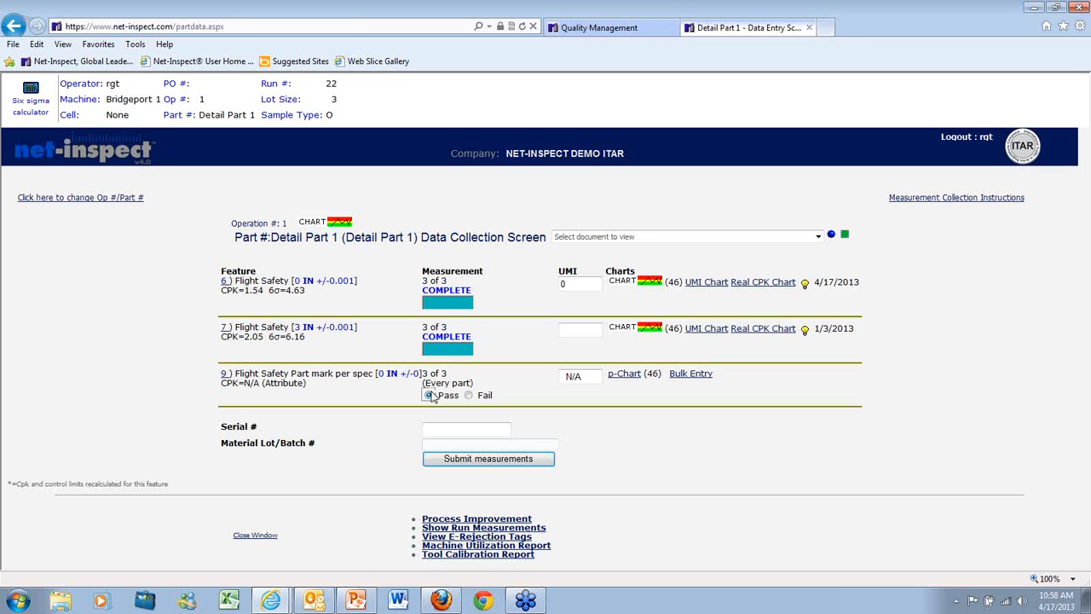
pyautogui.click(467, 460)
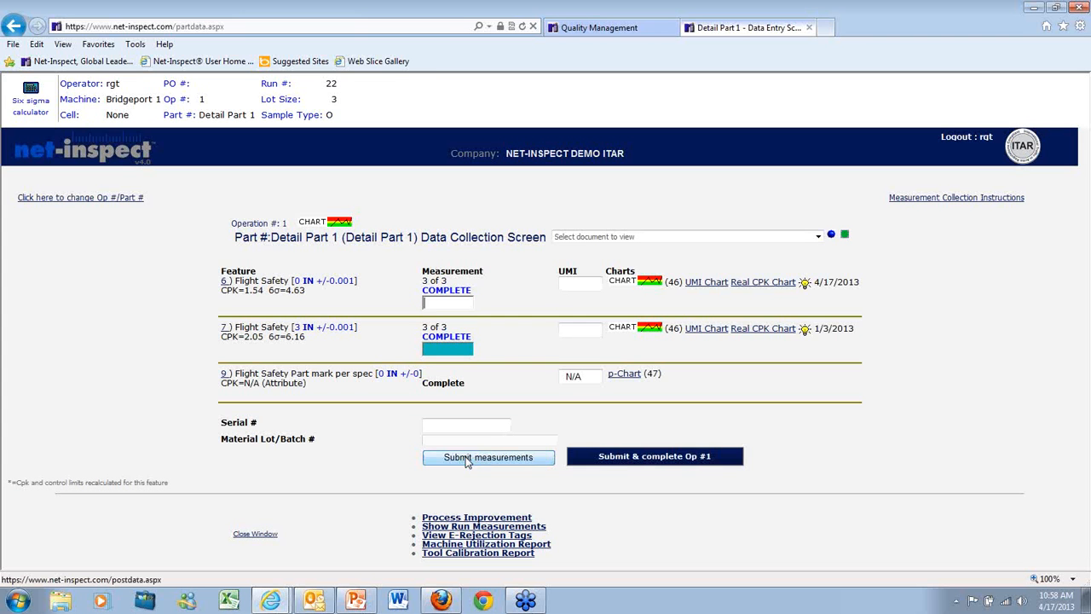
# Step: Submit and complete operation 1, and check the details of the 19th point on feature 6's control chart
pyautogui.click(646, 459)
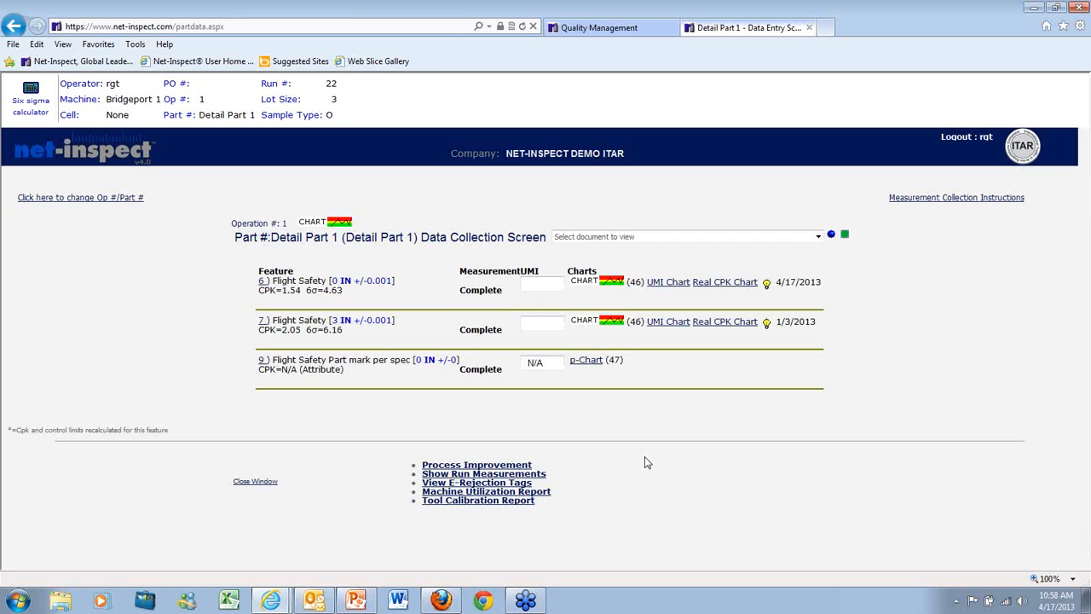
pyautogui.click(611, 284)
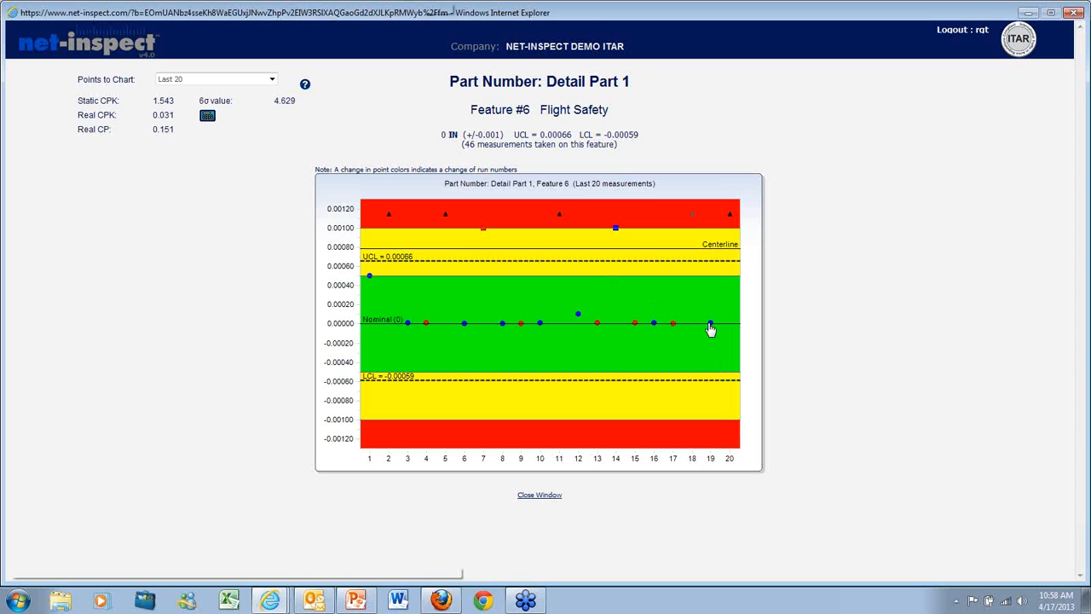
pyautogui.moveTo(711, 326)
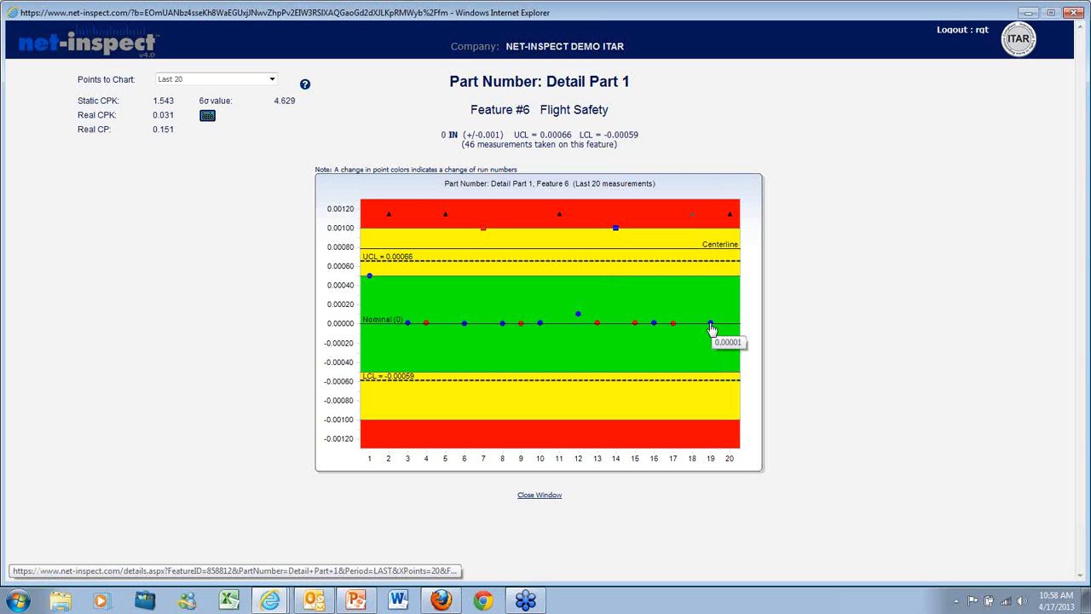
pyautogui.click(711, 327)
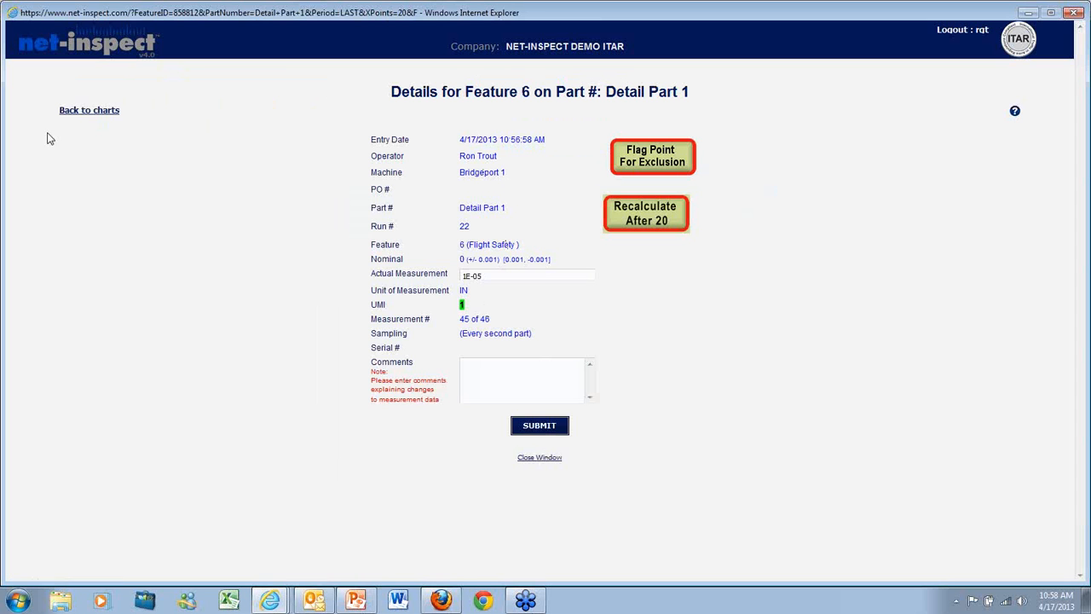
pyautogui.click(73, 116)
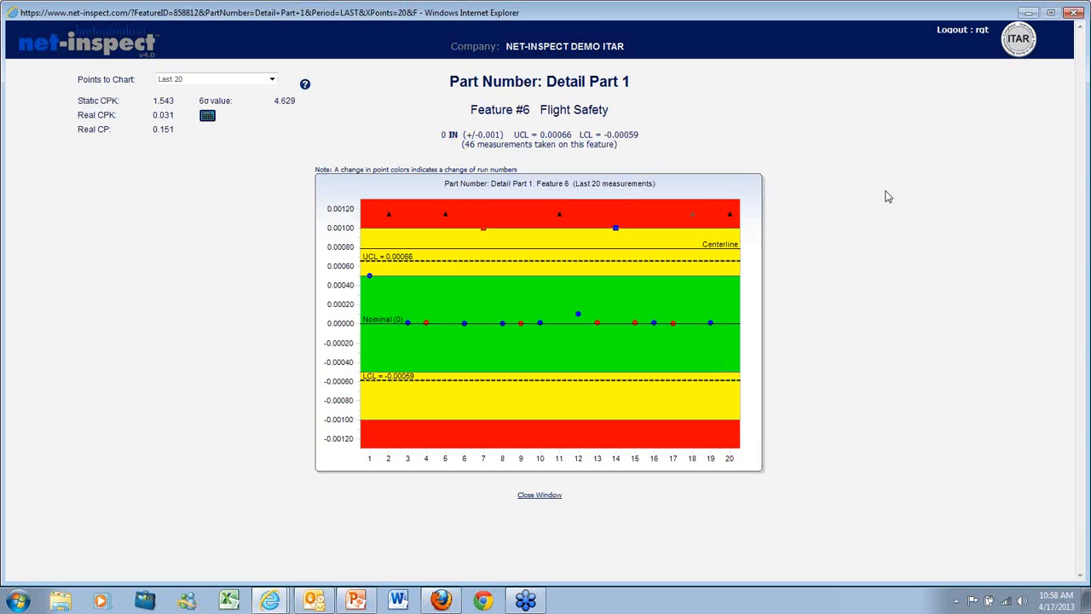
# Step: Open the E-Rejection Tag of the 20th point on feature 6's chart and select a quality supervisor for it
pyautogui.click(730, 219)
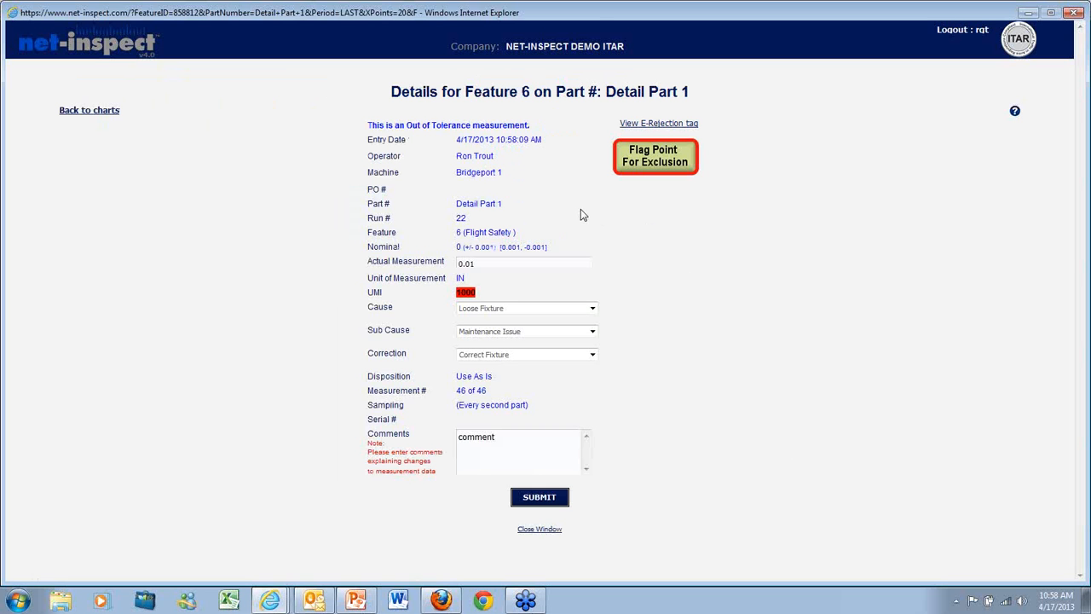
pyautogui.click(669, 125)
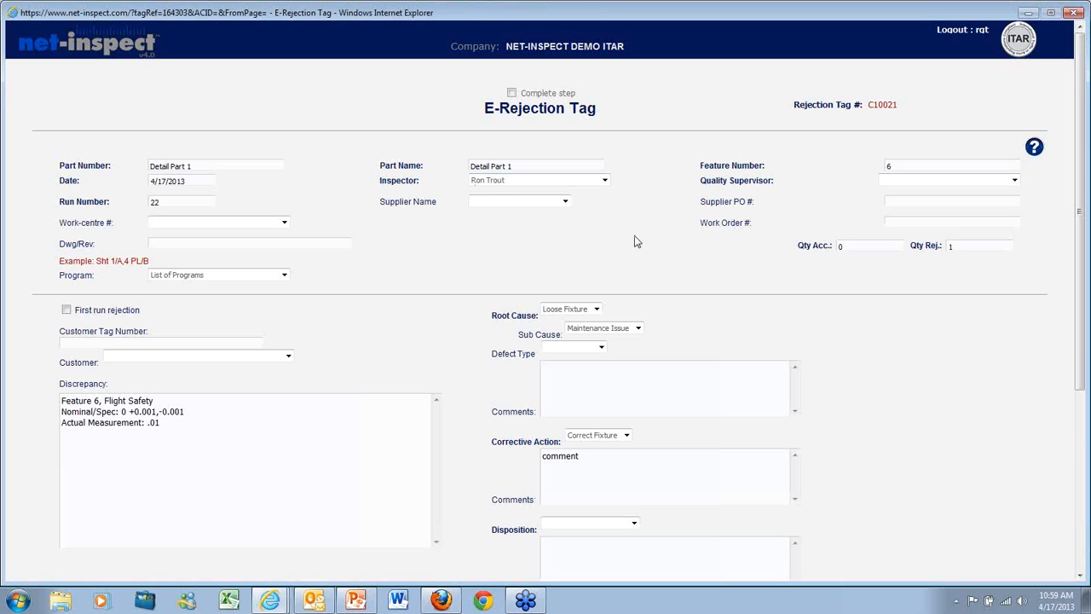
pyautogui.click(1015, 180)
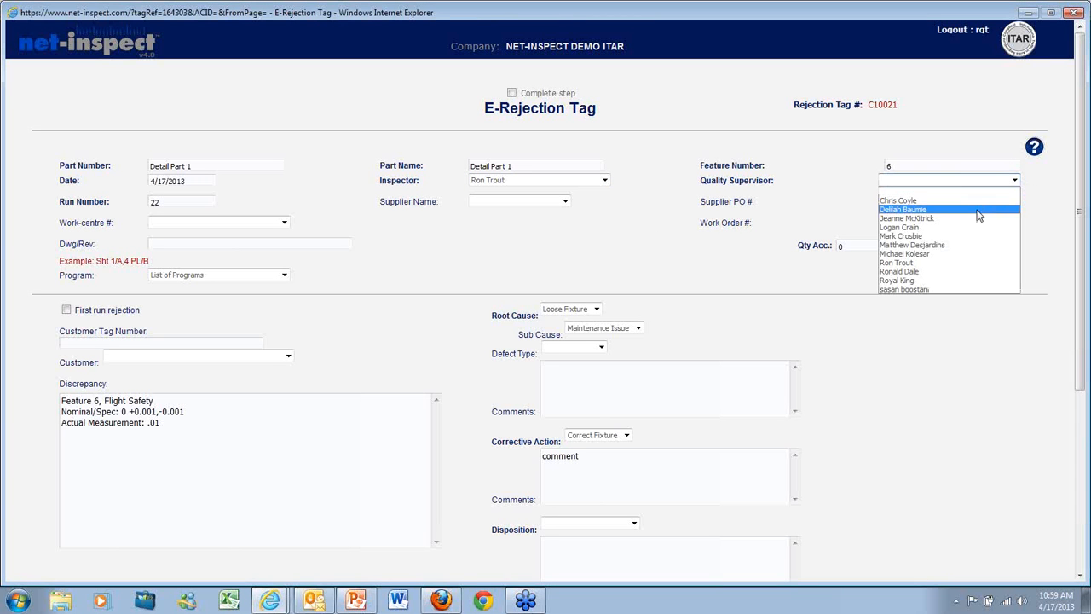
pyautogui.click(963, 237)
pyautogui.click(817, 280)
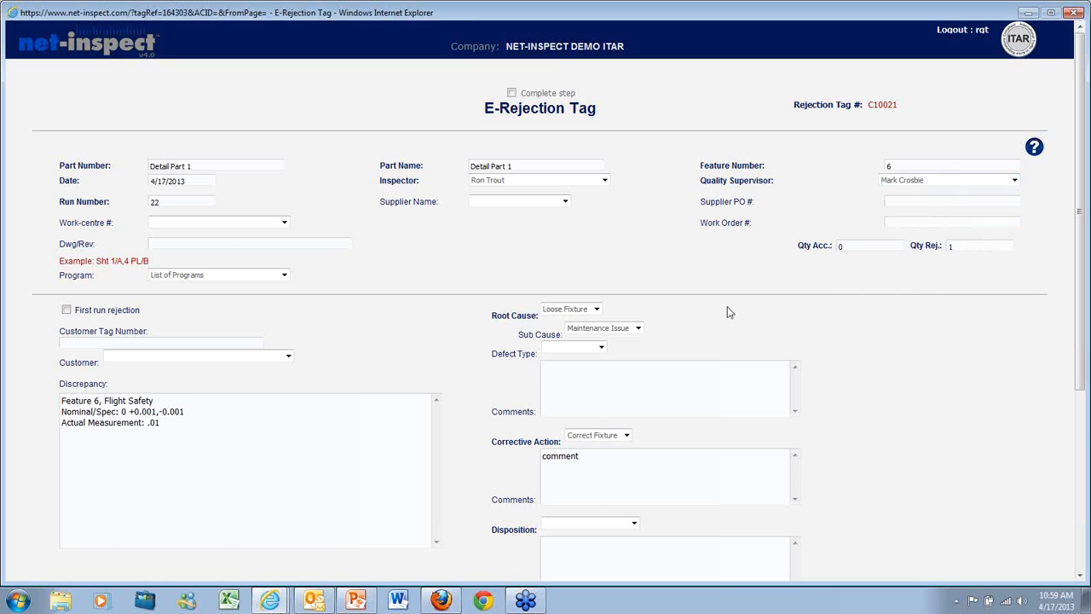
# Step: Review the rejection tag from discrepancy and root cause down to tag status, and close the tag and feature 6's chart without submitting
pyautogui.scroll(-2, 779, 320)
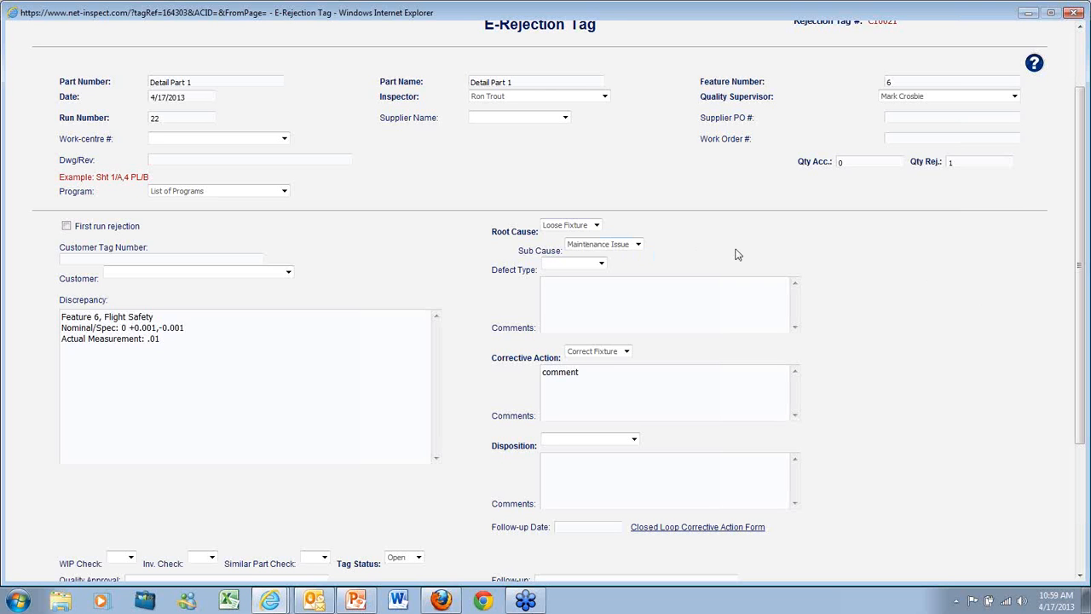
pyautogui.click(672, 281)
pyautogui.scroll(-2, 624, 295)
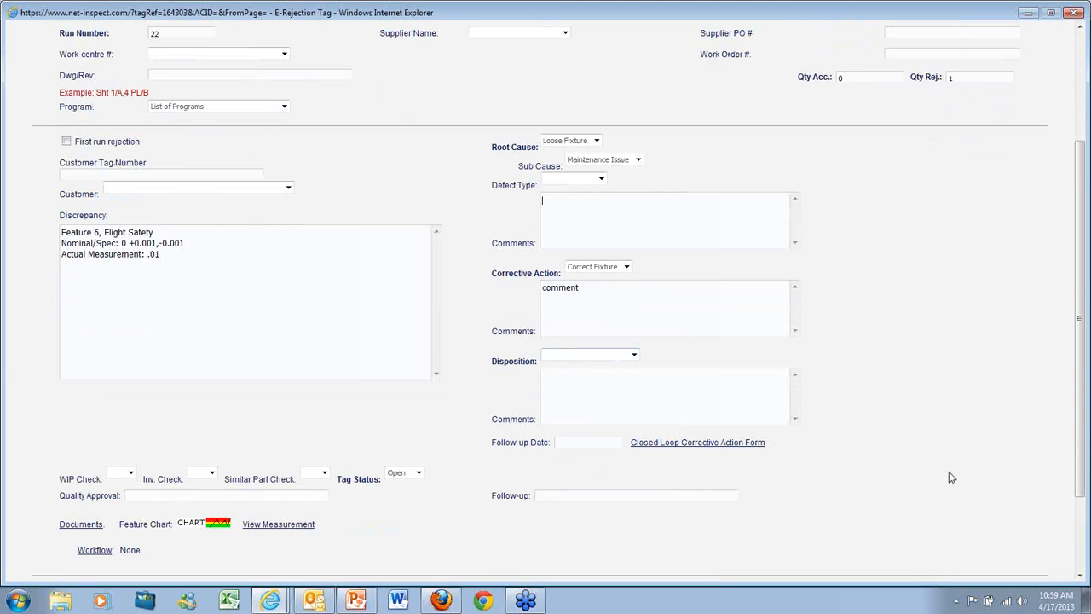
pyautogui.scroll(-2, 949, 472)
pyautogui.scroll(-1, 952, 478)
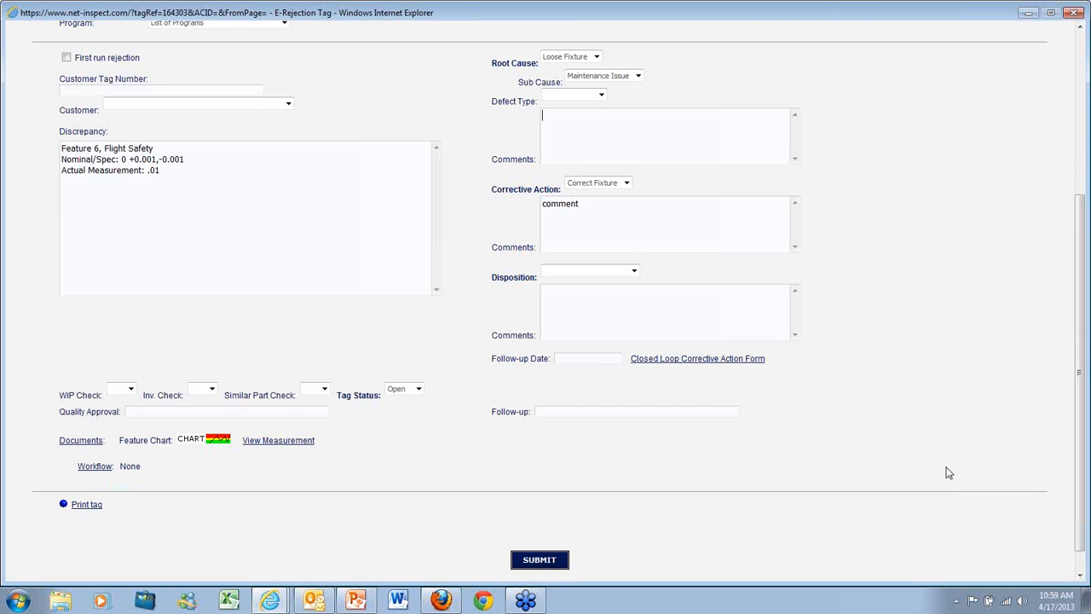
pyautogui.scroll(6, 949, 473)
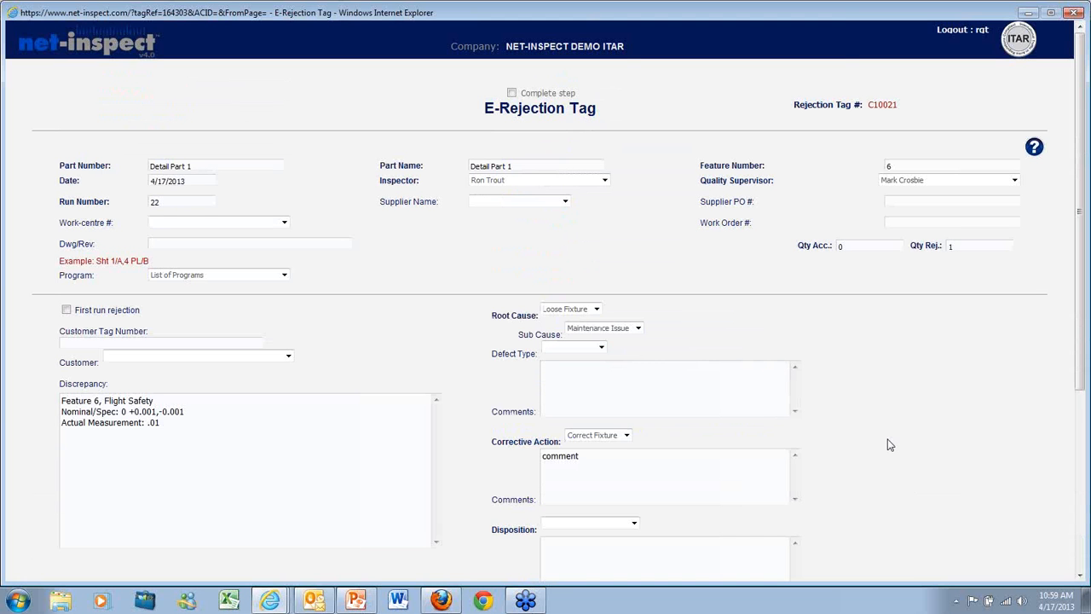
pyautogui.click(1076, 12)
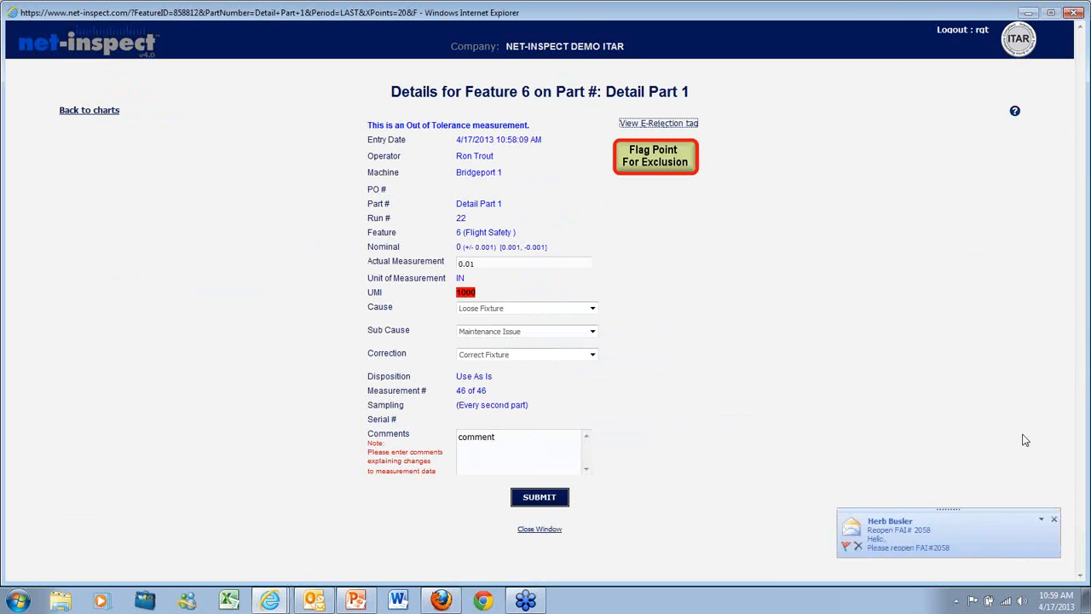
pyautogui.click(1054, 519)
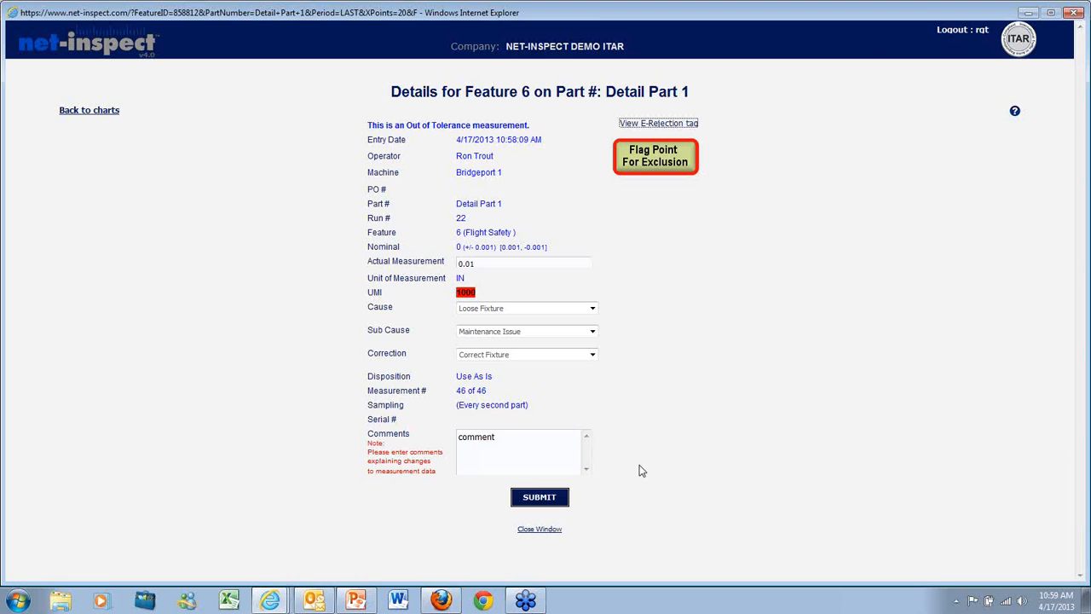
pyautogui.click(70, 113)
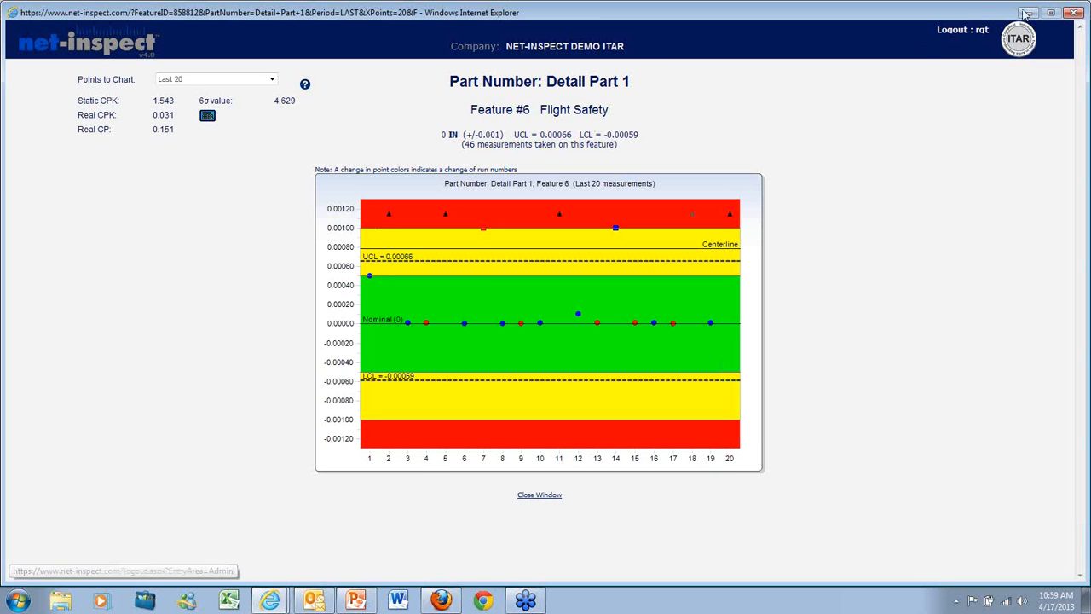
pyautogui.click(1079, 14)
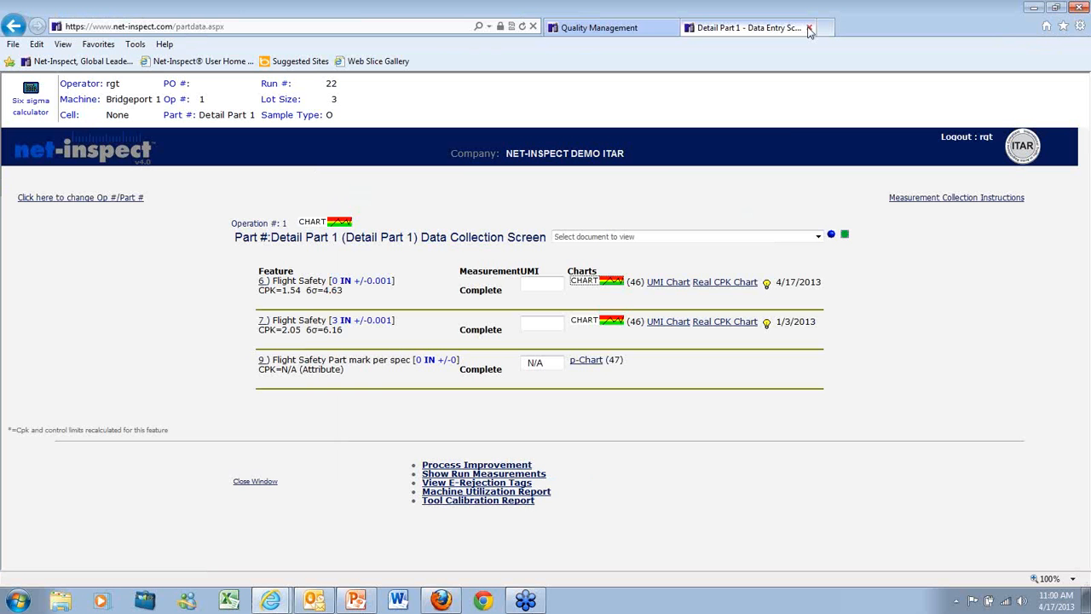
# Step: Close the Detail Part 1 data entry page and log in to CUSTOMER COMPANY ITAR with the user ID, account password and company code
pyautogui.click(808, 28)
pyautogui.click(493, 93)
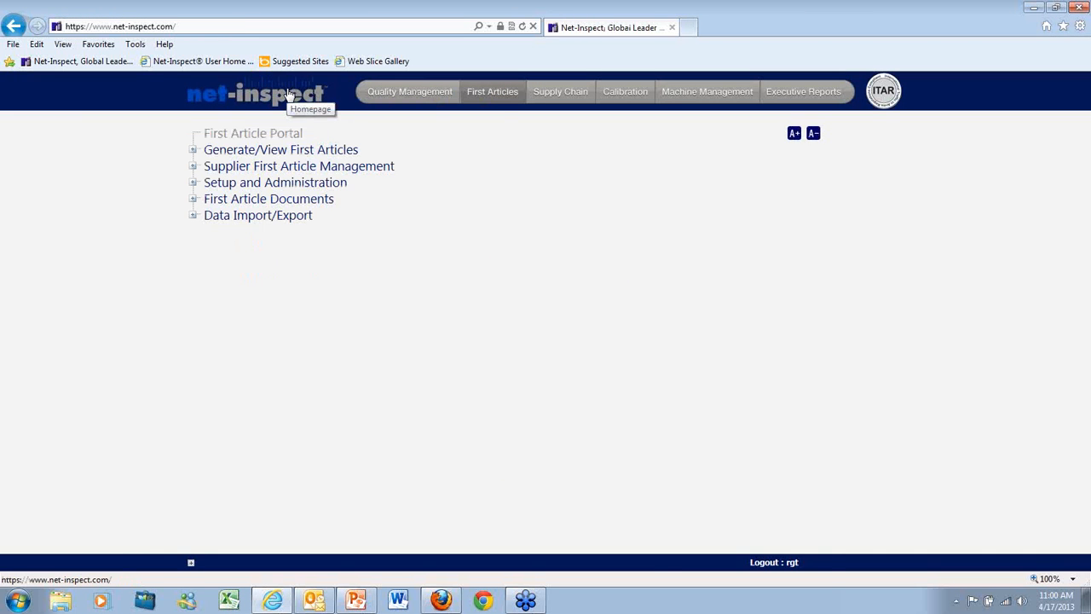
pyautogui.write('rgt')
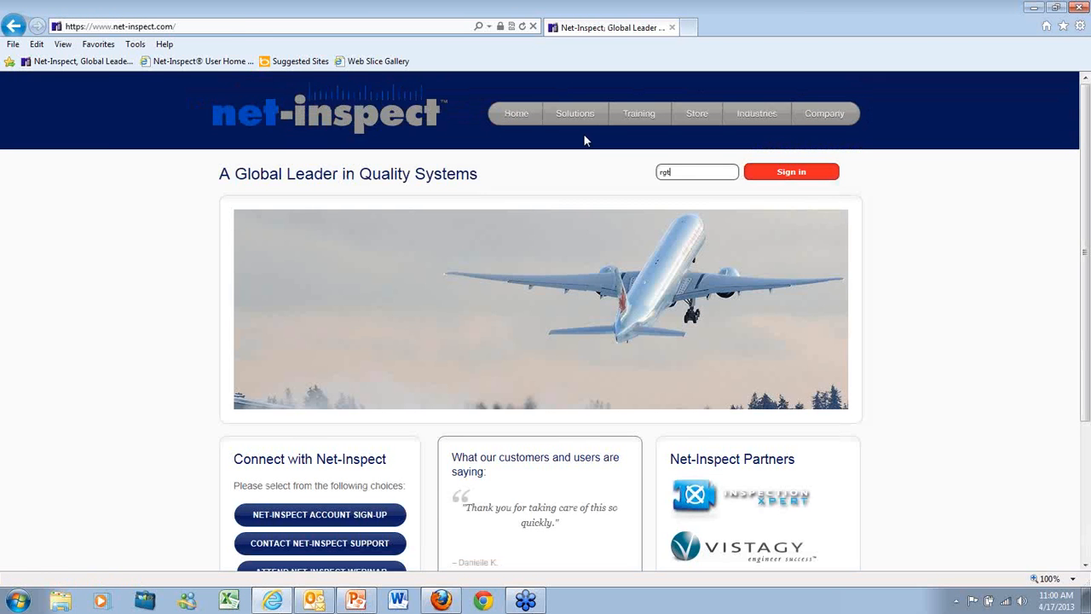
pyautogui.press('Return')
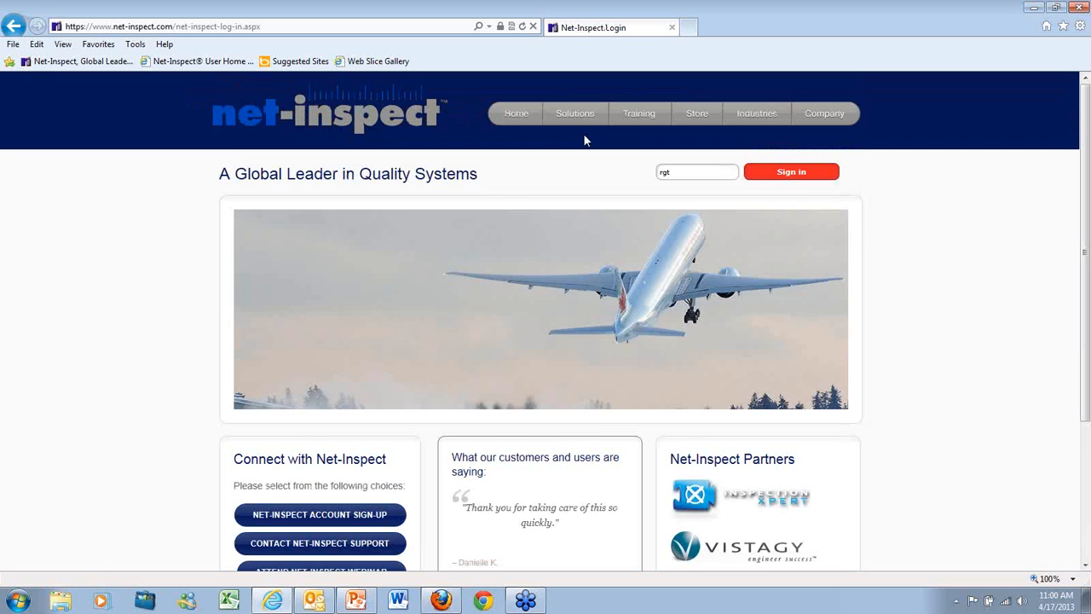
pyautogui.press('Tab')
pyautogui.write('cd')
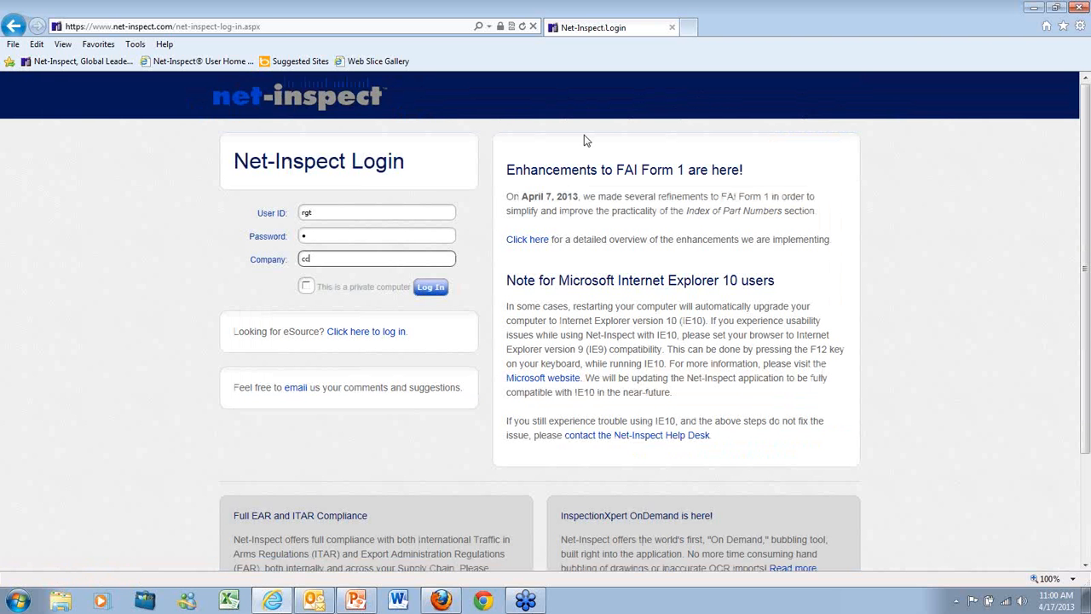
pyautogui.write('itar')
pyautogui.click(431, 288)
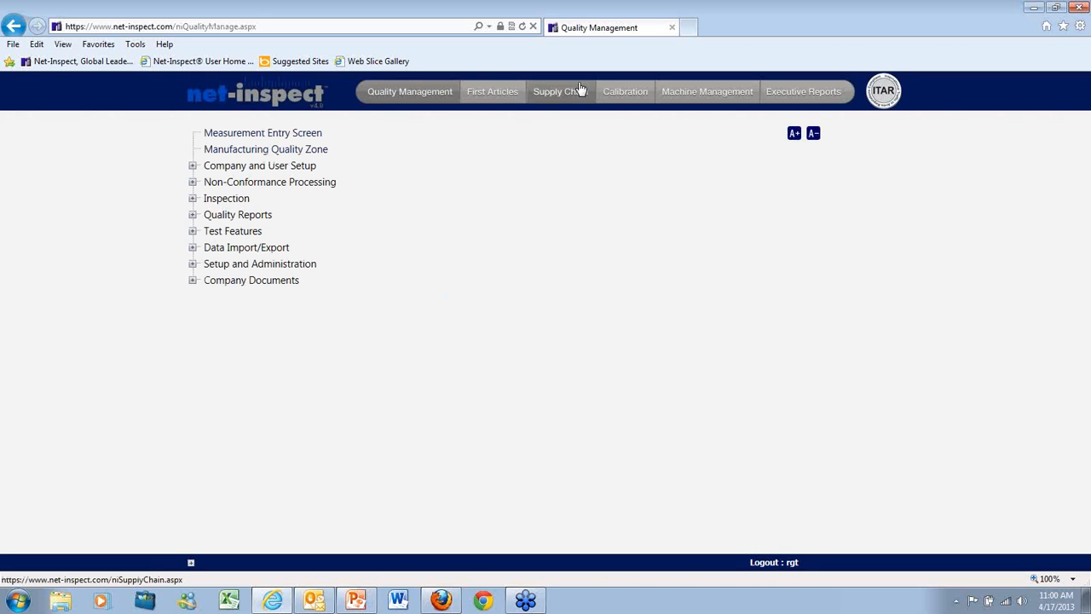
# Step: Open Supplier Management in the supply chain area and view the part list of supplier NET-INSPECT DEMO ITAR
pyautogui.click(578, 90)
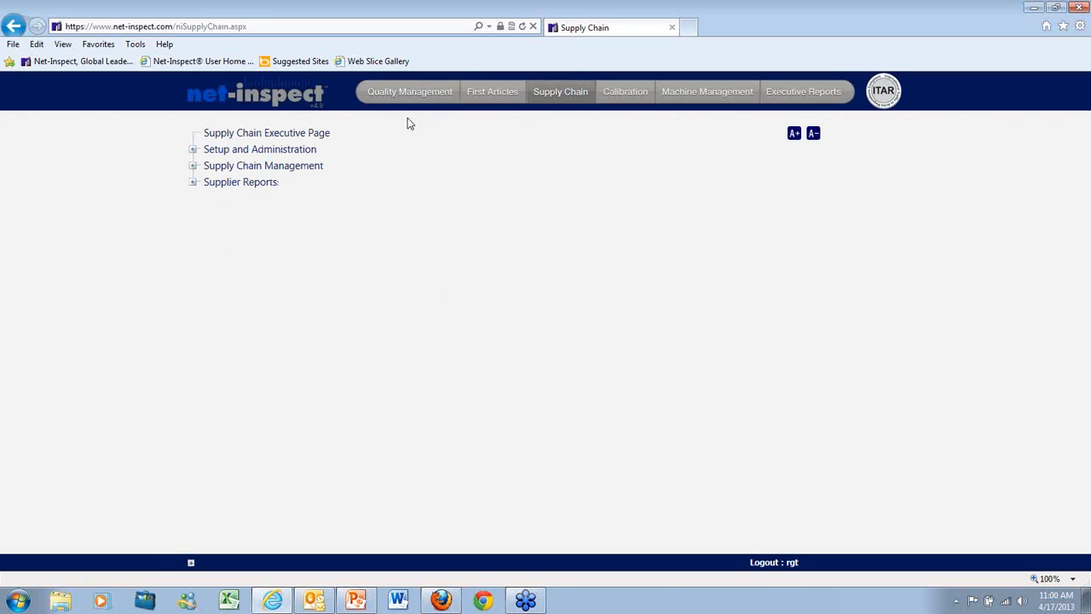
pyautogui.click(245, 165)
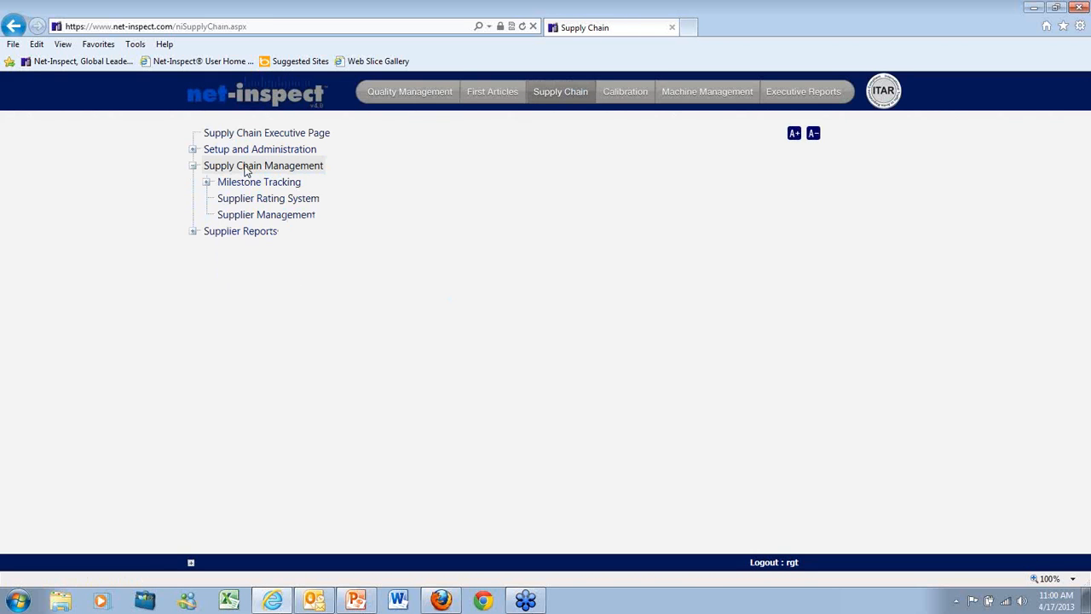
pyautogui.click(245, 217)
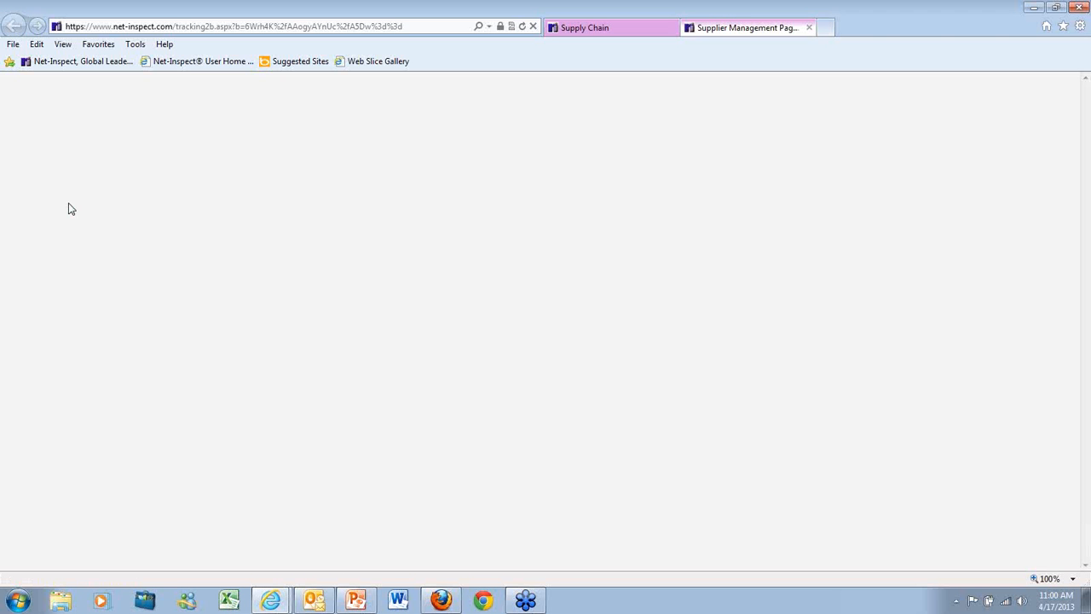
pyautogui.scroll(-1, 42, 236)
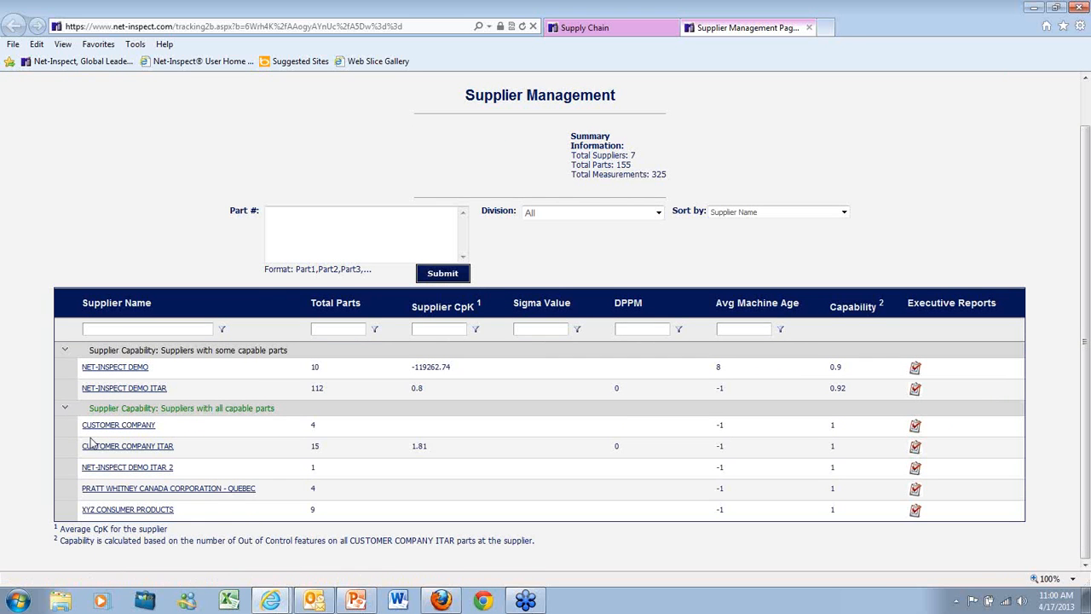
pyautogui.click(123, 389)
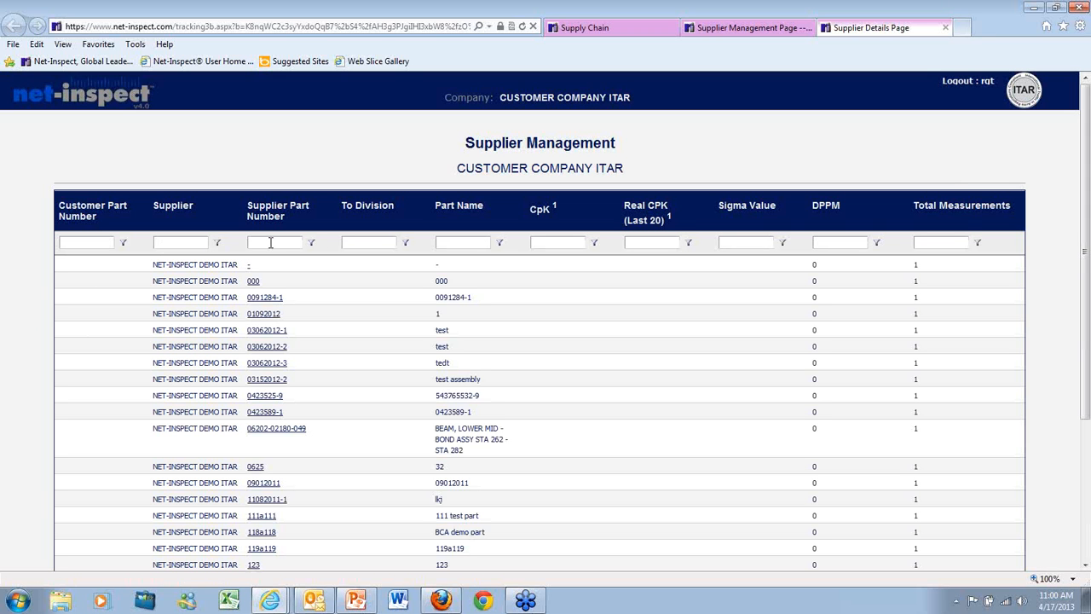
# Step: Filter the supplier part numbers to those starting with "detail"
pyautogui.write('detail')
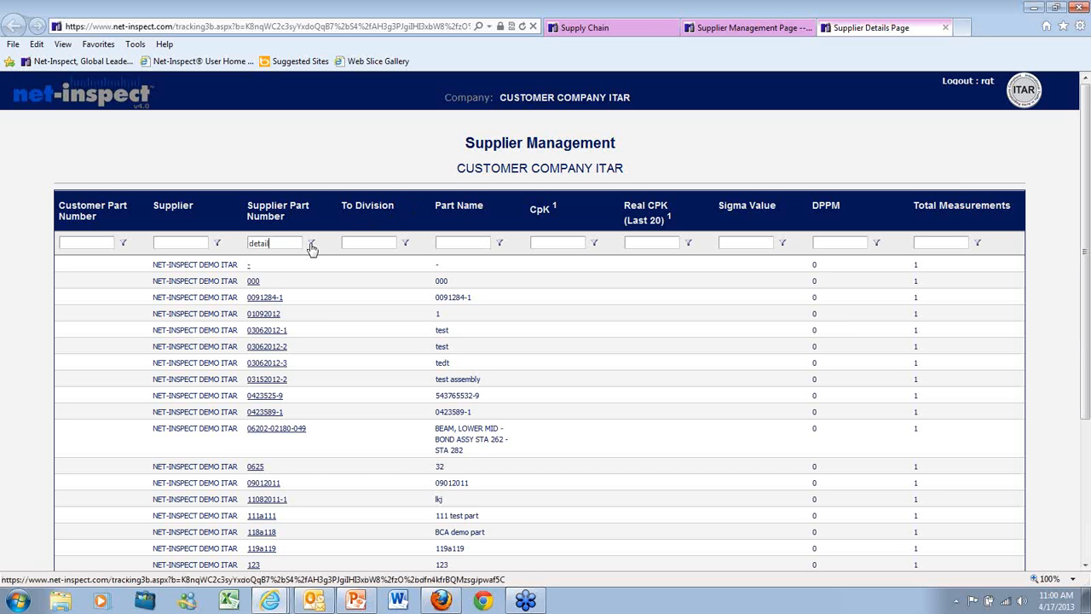
pyautogui.click(312, 243)
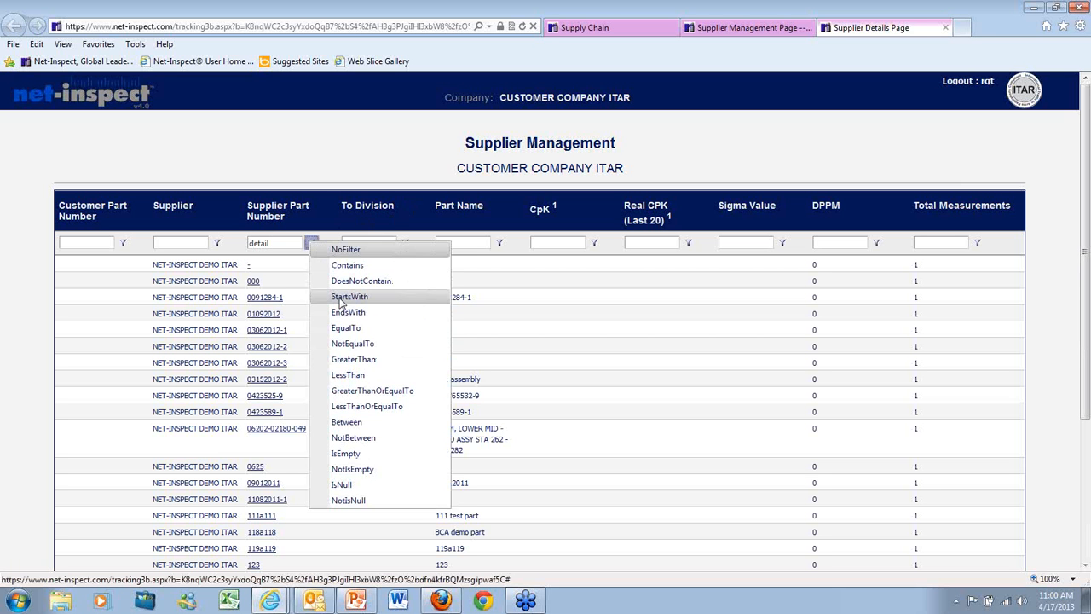
pyautogui.click(320, 294)
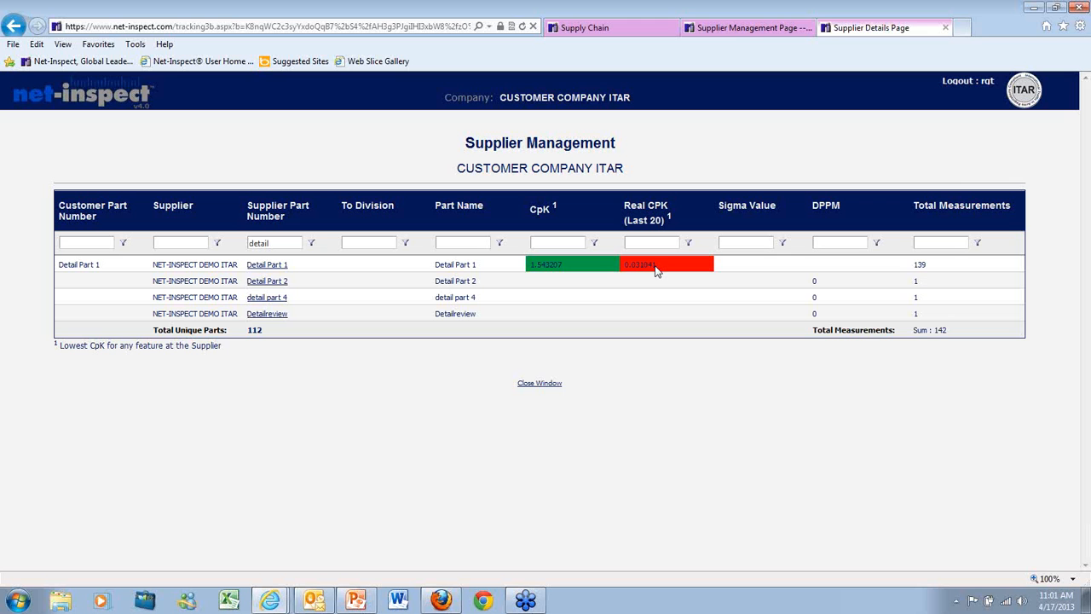
# Step: Open the inspection data for Detail Part 1 and view feature 6's chart of the last 20 measurements
pyautogui.click(270, 266)
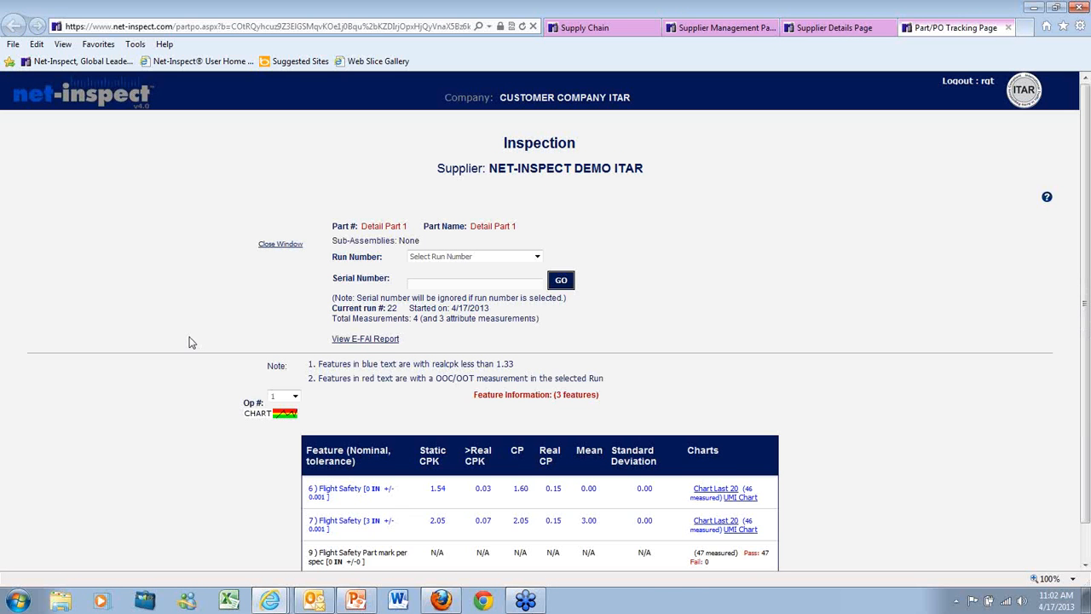
pyautogui.scroll(-1, 187, 358)
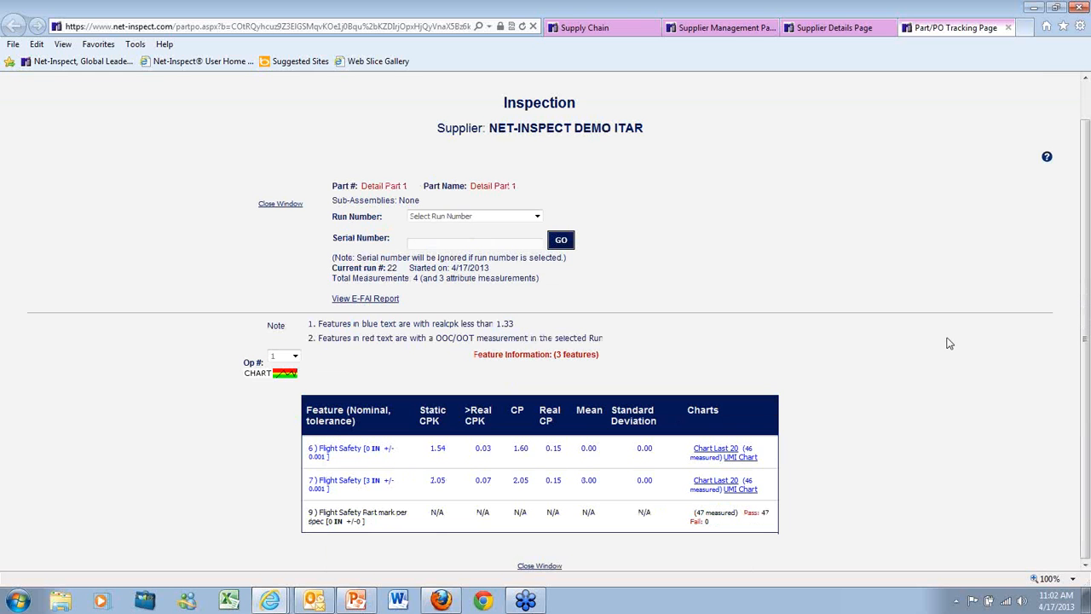
pyautogui.click(716, 452)
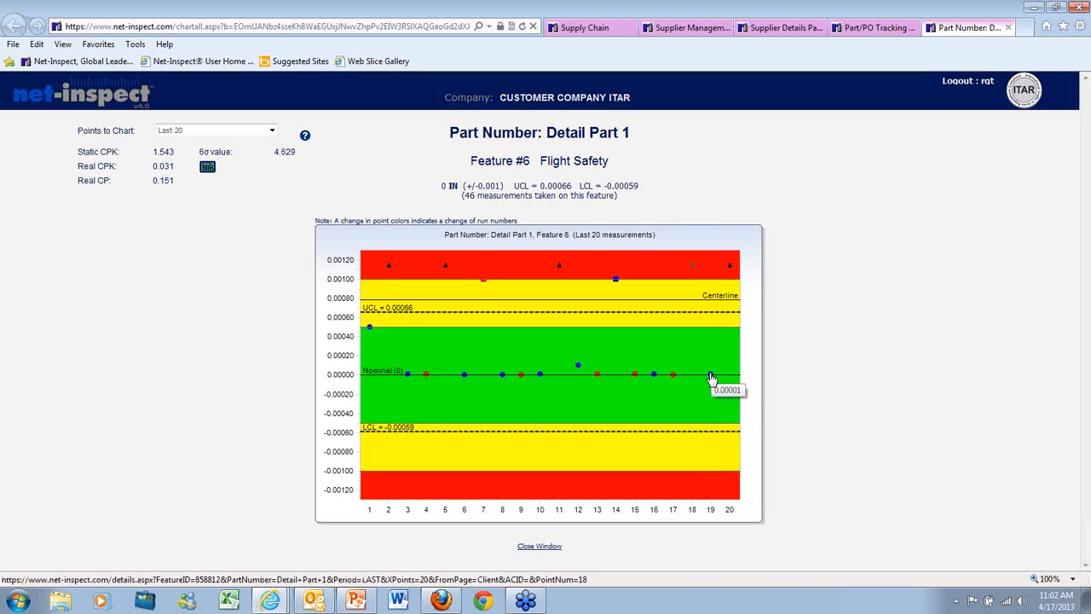
# Step: View the measurement details behind point 19 on feature 6's chart and return to the chart without closing the page
pyautogui.click(711, 378)
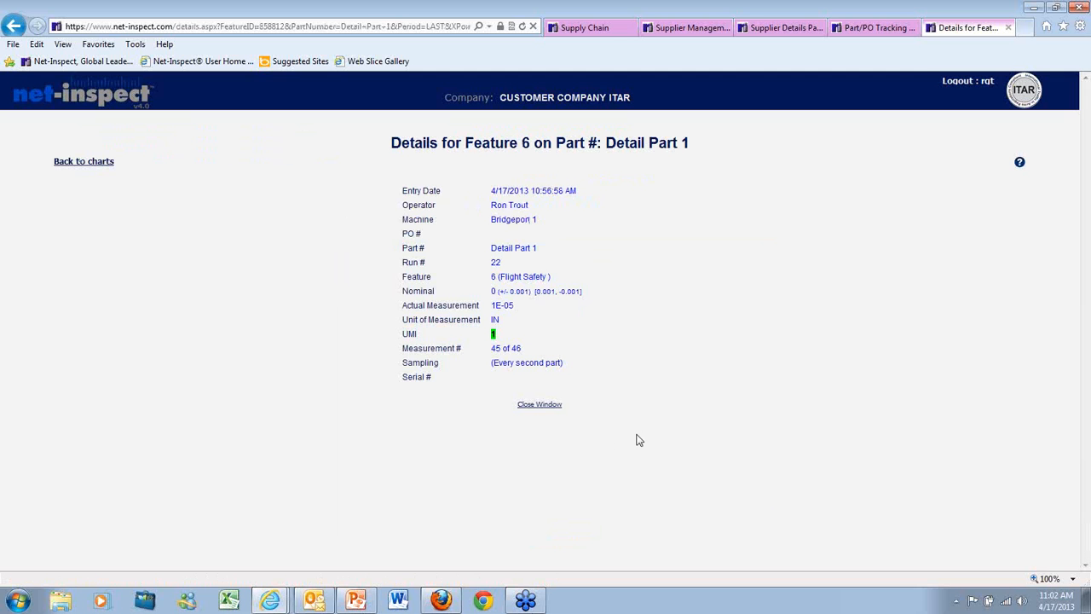
pyautogui.click(552, 407)
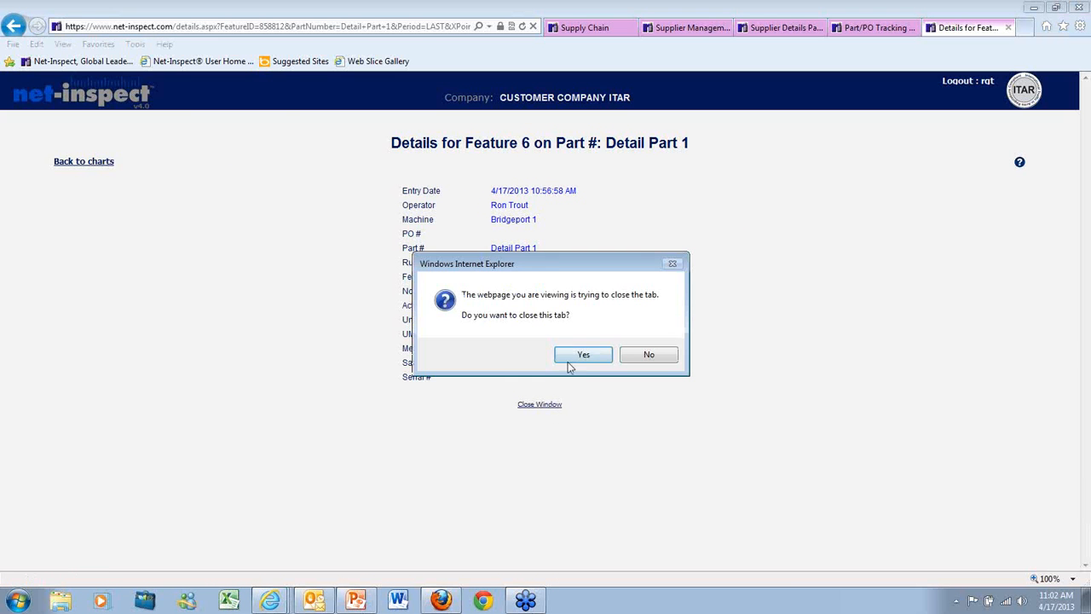
pyautogui.click(663, 356)
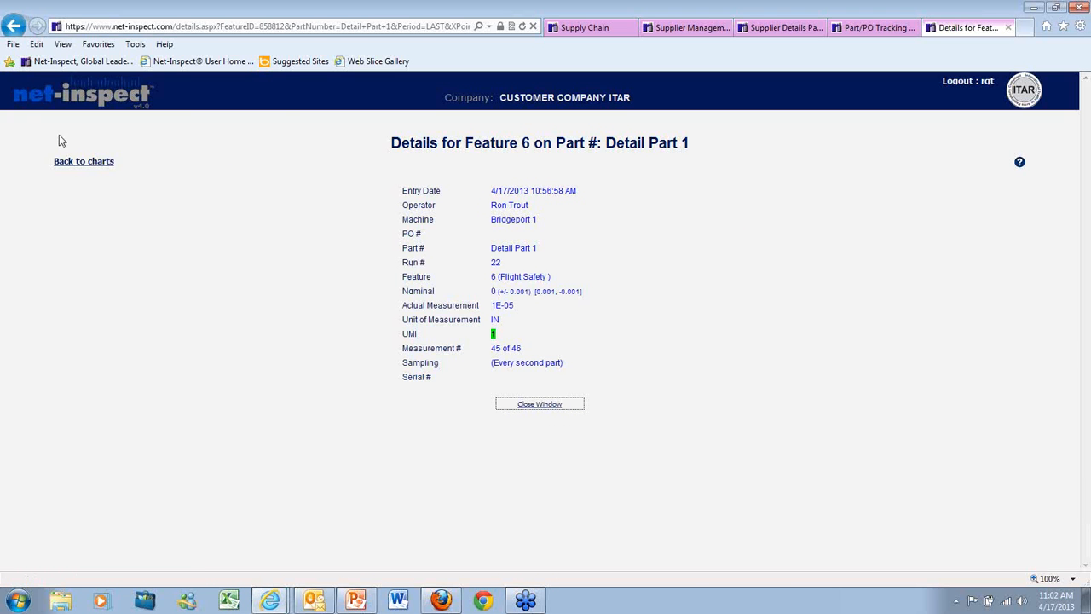
pyautogui.click(72, 162)
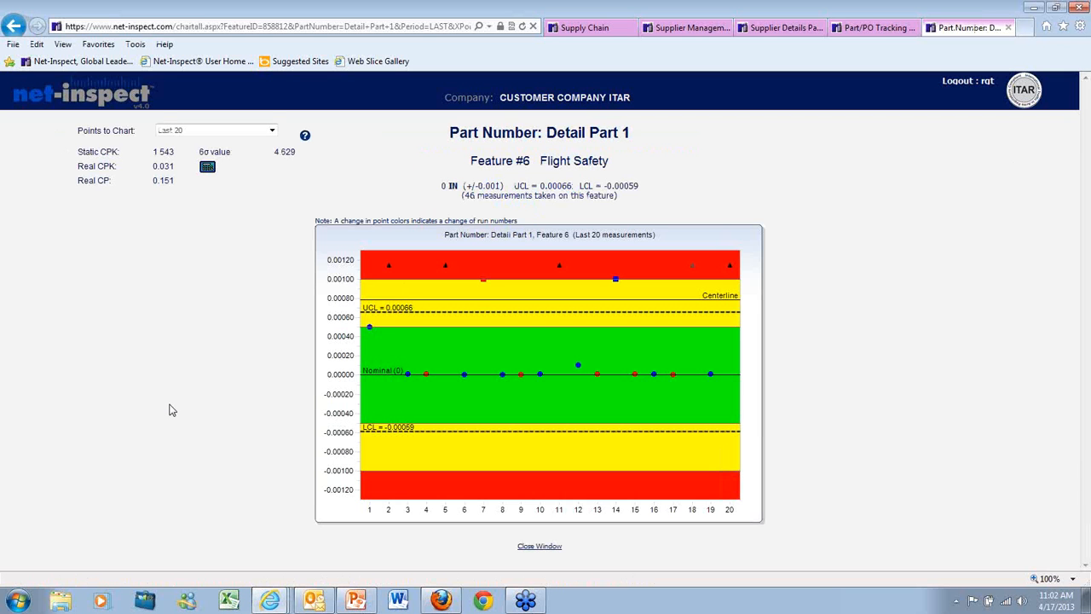
# Step: Close the feature chart, part tracking, supplier details and Supplier Management pages, leaving only the Supply Chain page open
pyautogui.click(1007, 29)
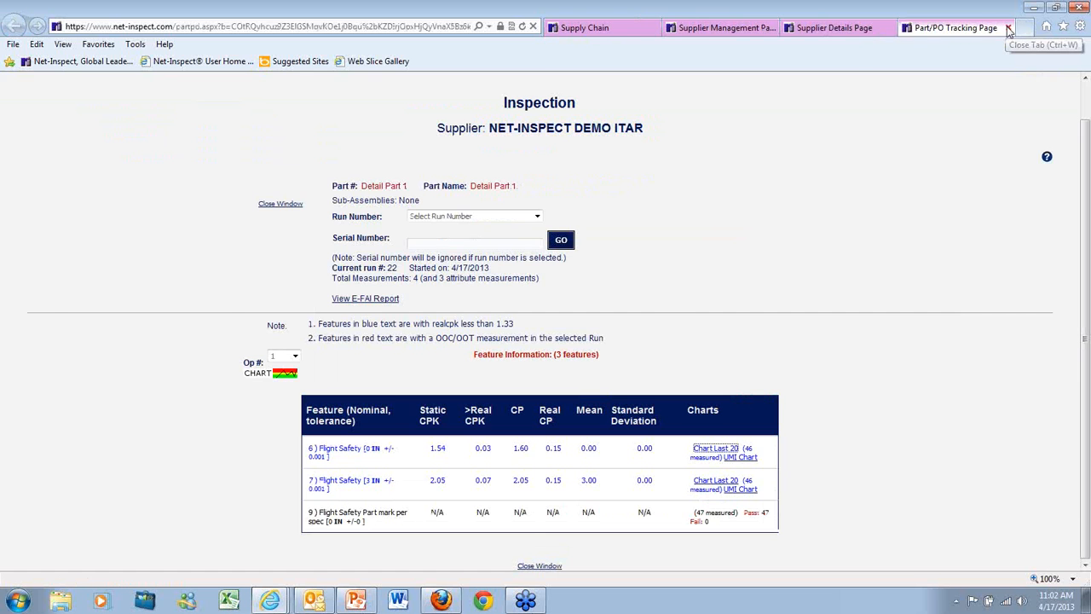
pyautogui.click(1008, 29)
pyautogui.click(947, 28)
pyautogui.click(820, 28)
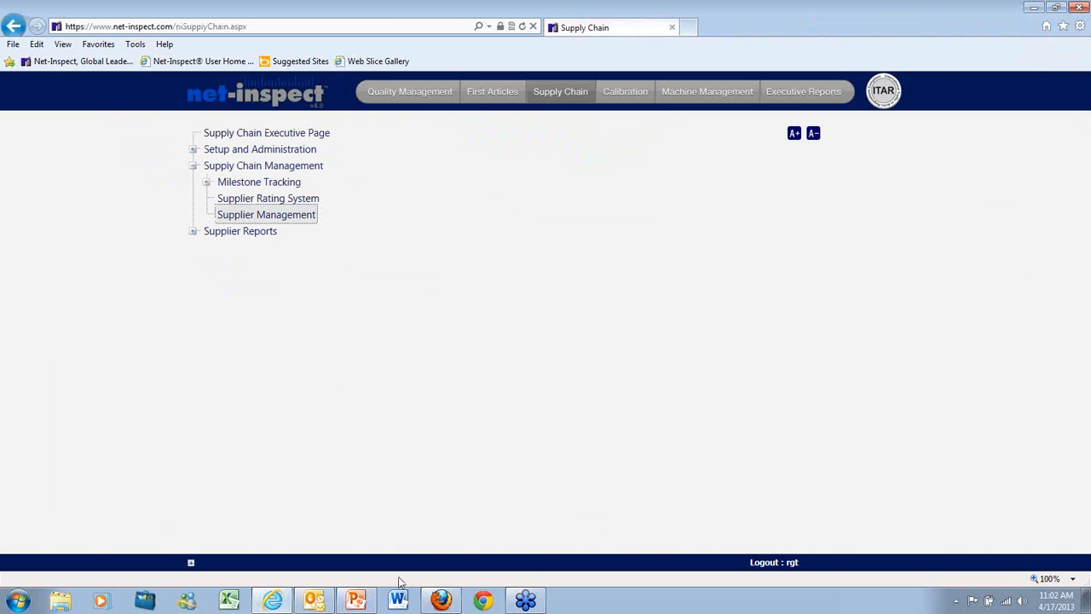
# Step: Switch to the webinar presentation in PowerPoint and start the slide show from the current slide, 16
pyautogui.click(360, 602)
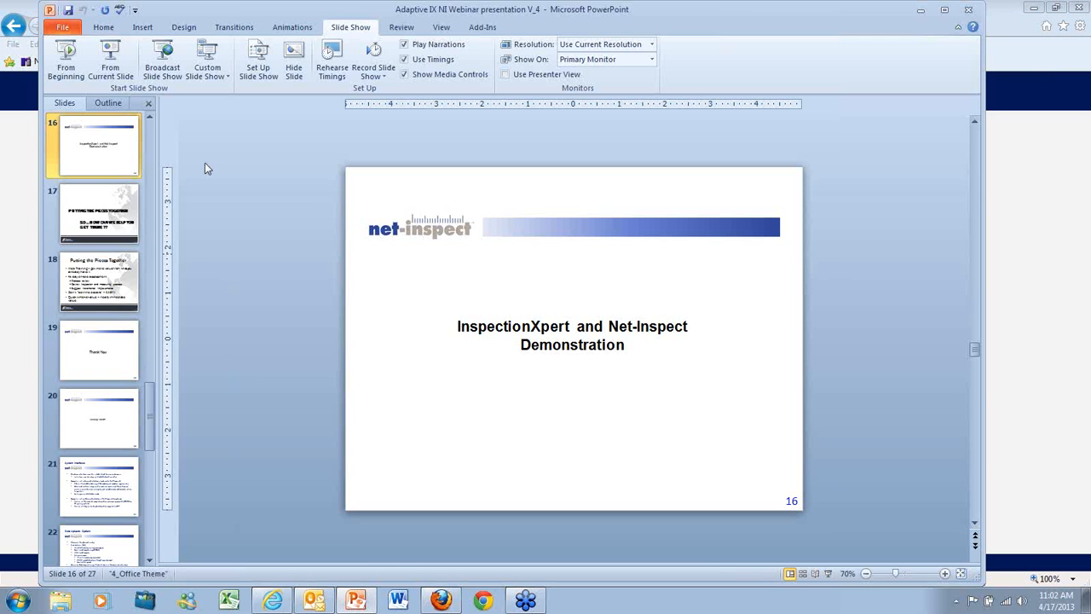
pyautogui.click(116, 52)
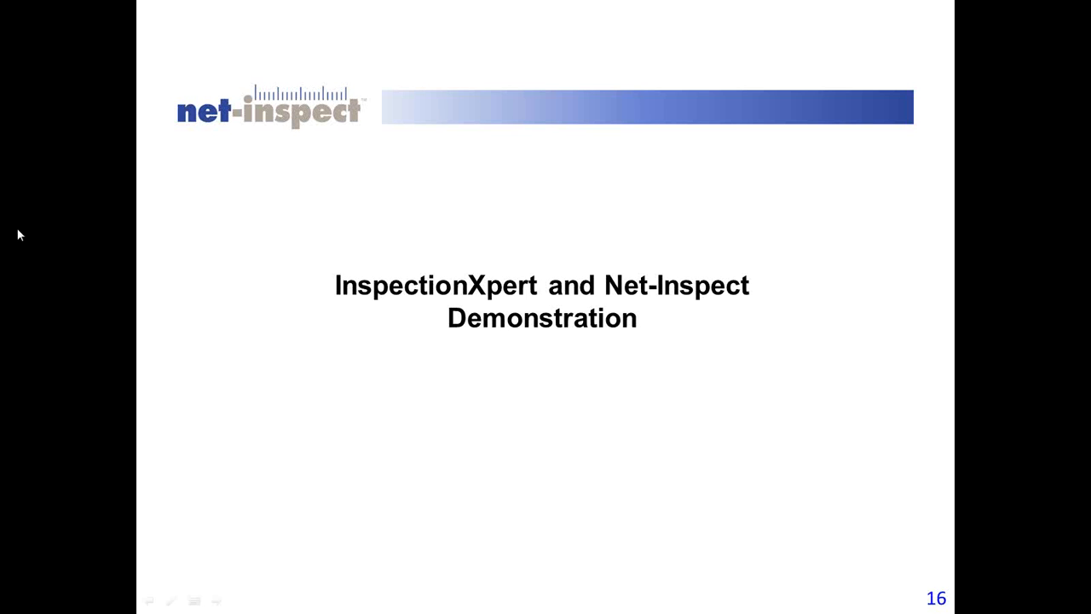